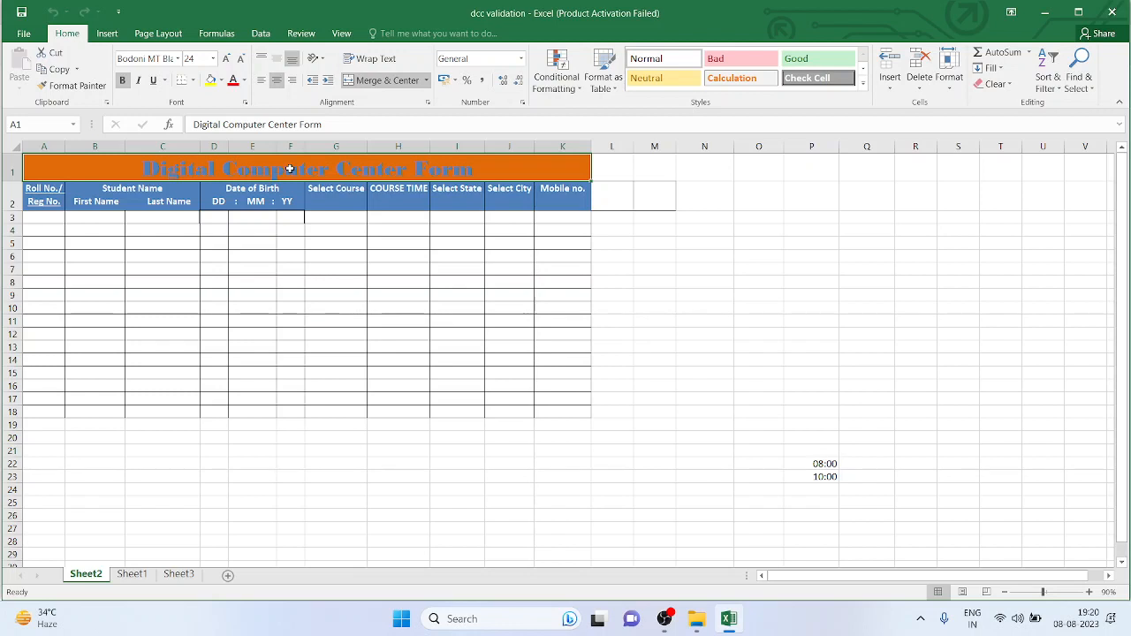
# Dismiss the activation prompt, zoom in on the form, and add a blank Sheet4
pyautogui.click(732, 141)
pyautogui.scroll(10, 331, 247)
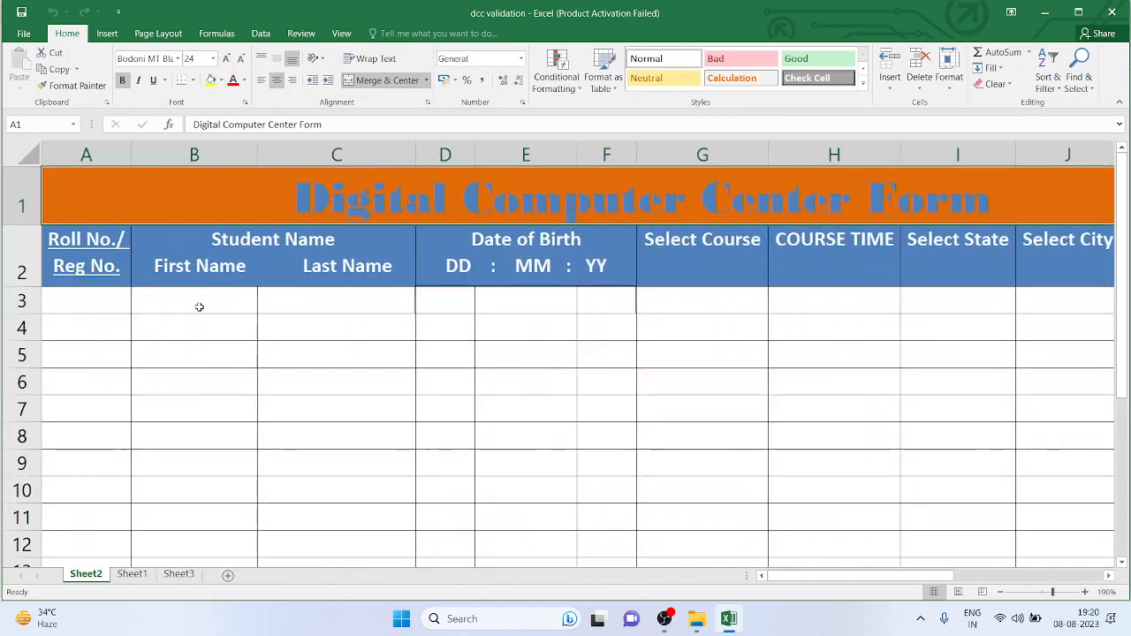
pyautogui.scroll(-1, 232, 291)
pyautogui.scroll(1, 265, 291)
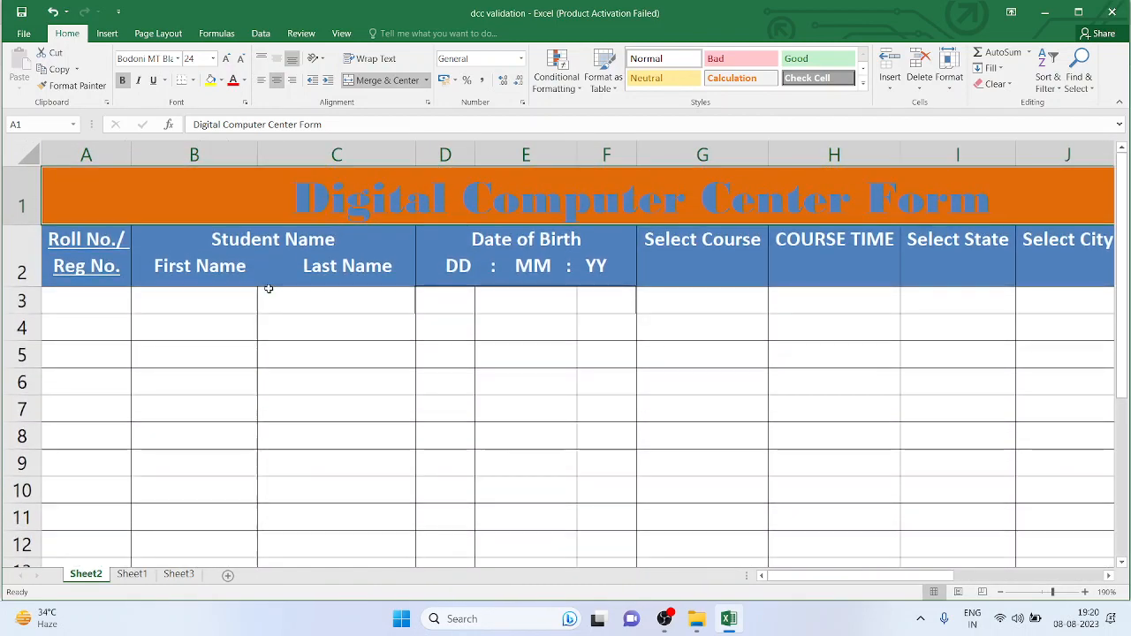
pyautogui.click(213, 304)
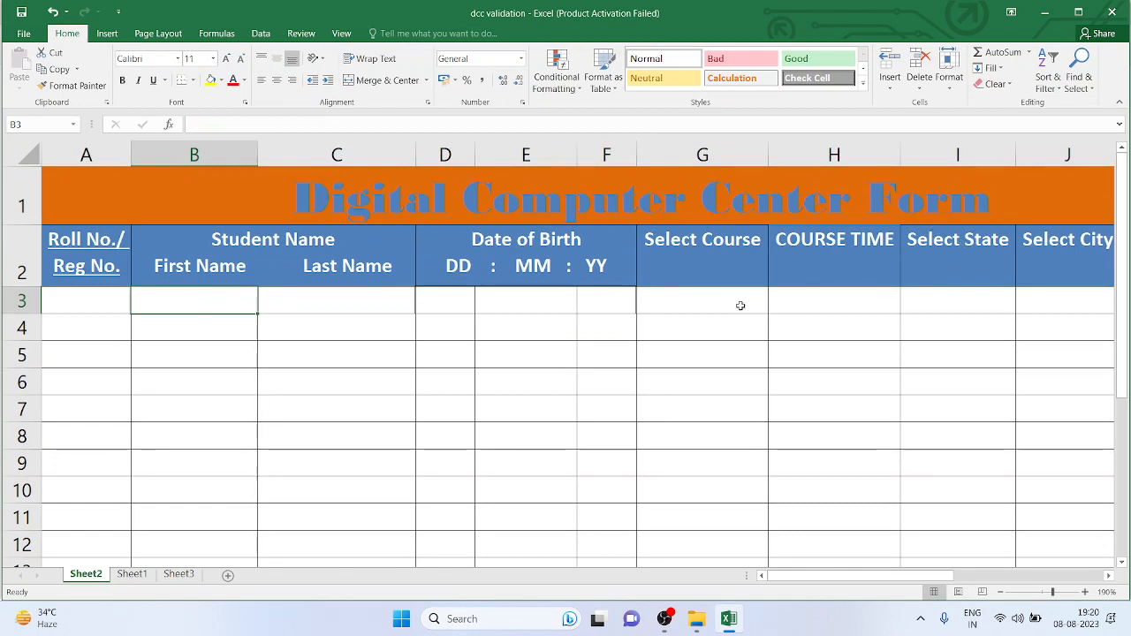
pyautogui.click(227, 575)
pyautogui.click(203, 177)
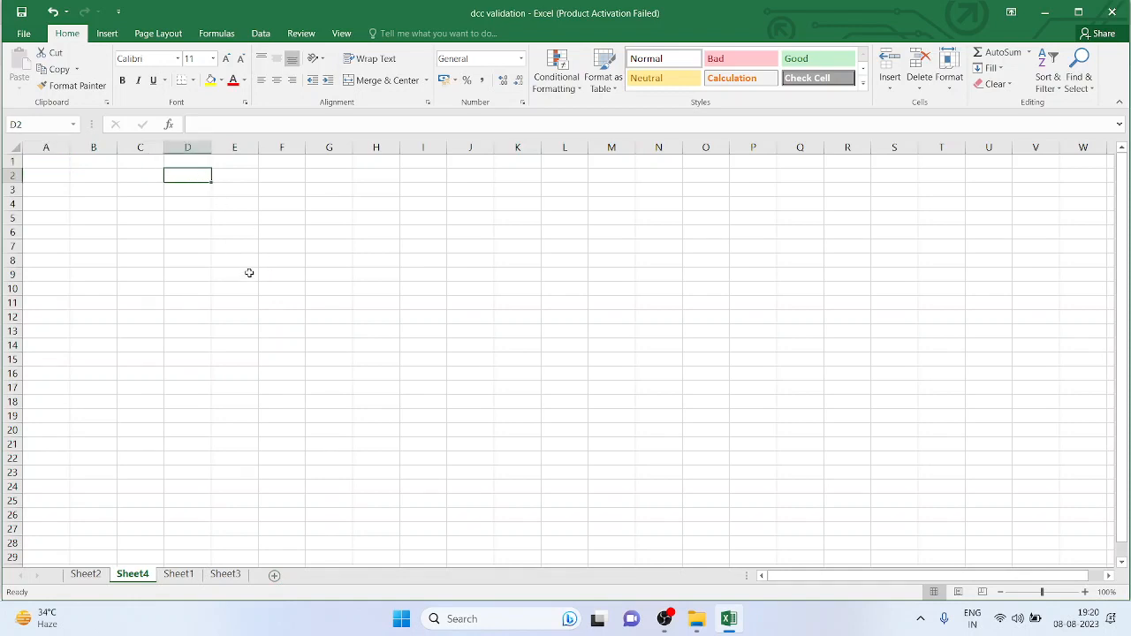
# Enter DV in B2, Mob in B3 and 10 Digit in C3
pyautogui.scroll(10, 248, 271)
pyautogui.scroll(7, 283, 247)
pyautogui.click(278, 245)
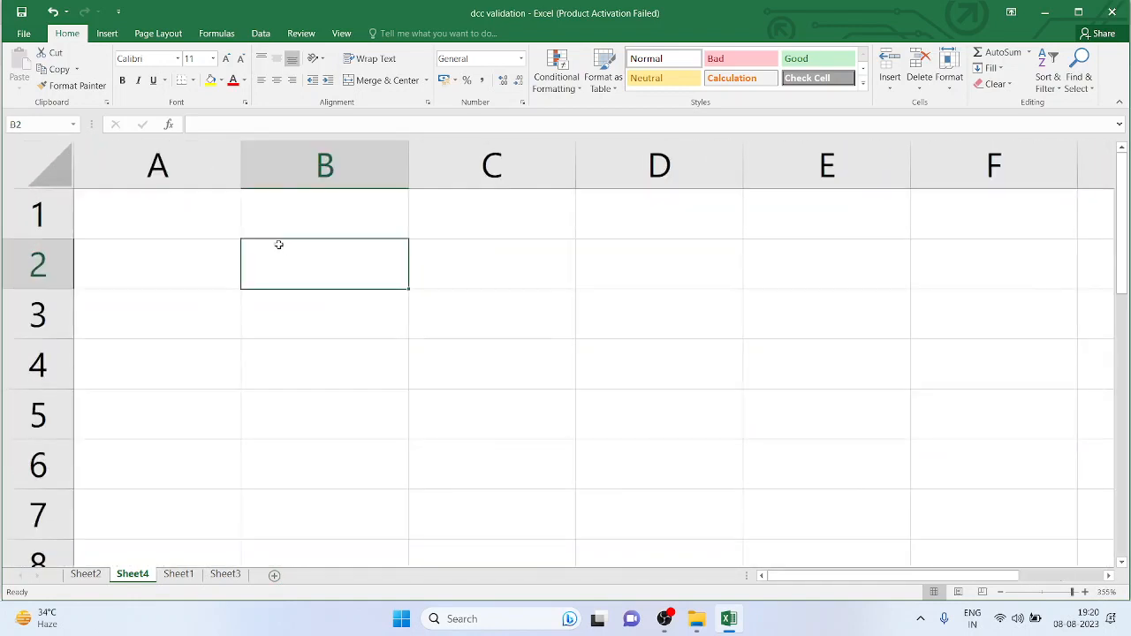
pyautogui.write('DV')
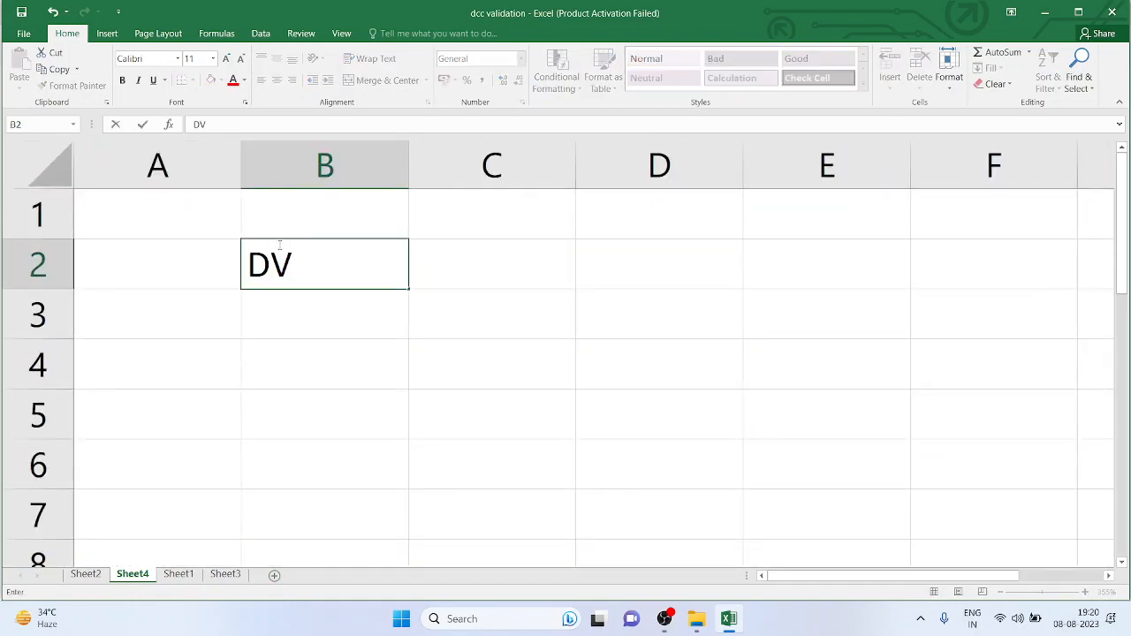
pyautogui.press('Return')
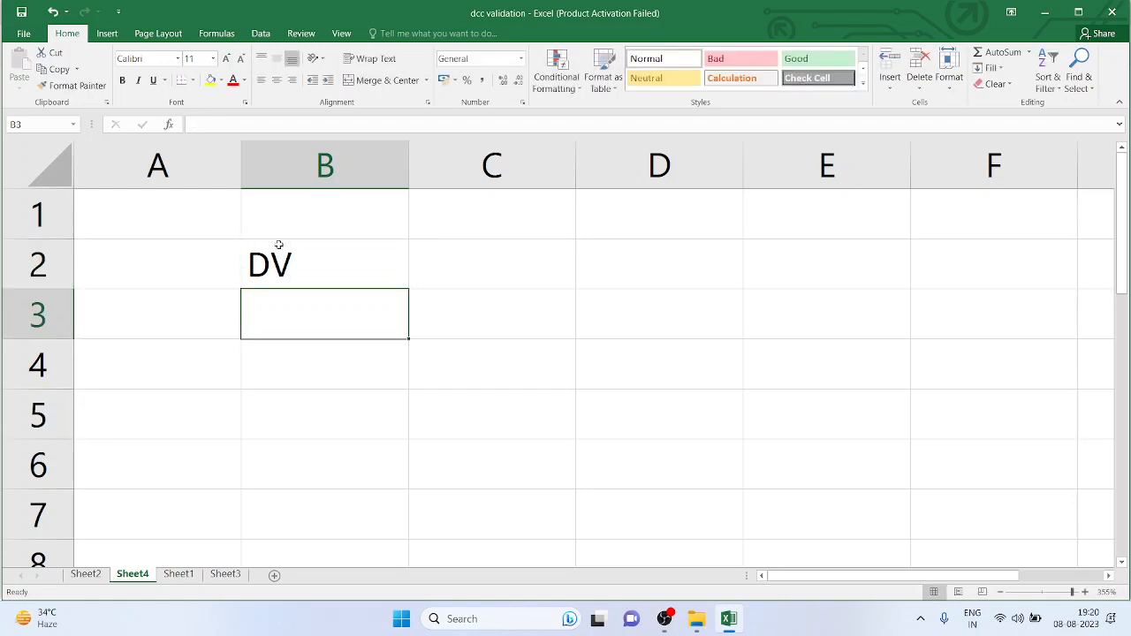
pyautogui.write('Mob')
pyautogui.press('Tab')
pyautogui.write('10')
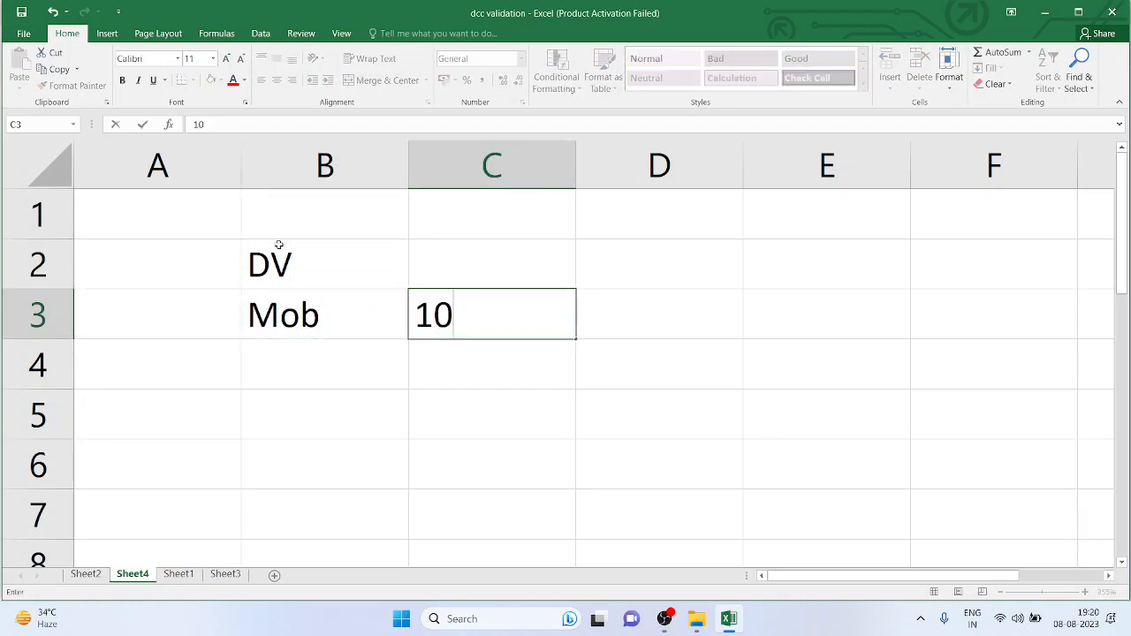
pyautogui.write(' Digit')
pyautogui.press('Return')
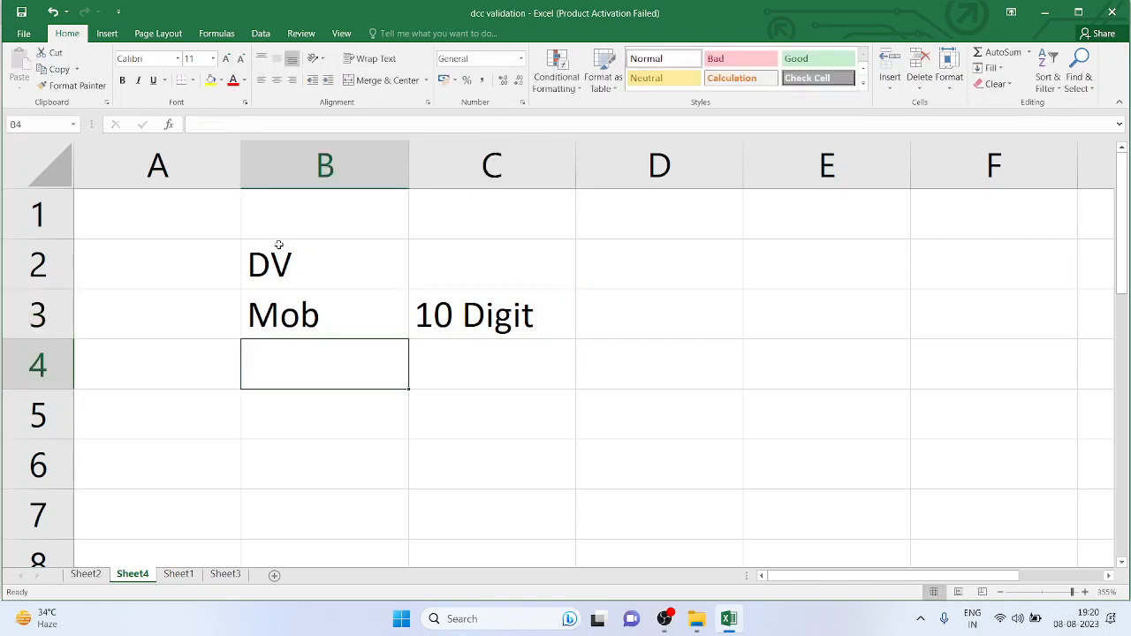
# Review the DV text in B2 without changes, then widen column B
pyautogui.click(356, 256)
pyautogui.doubleClick(303, 258)
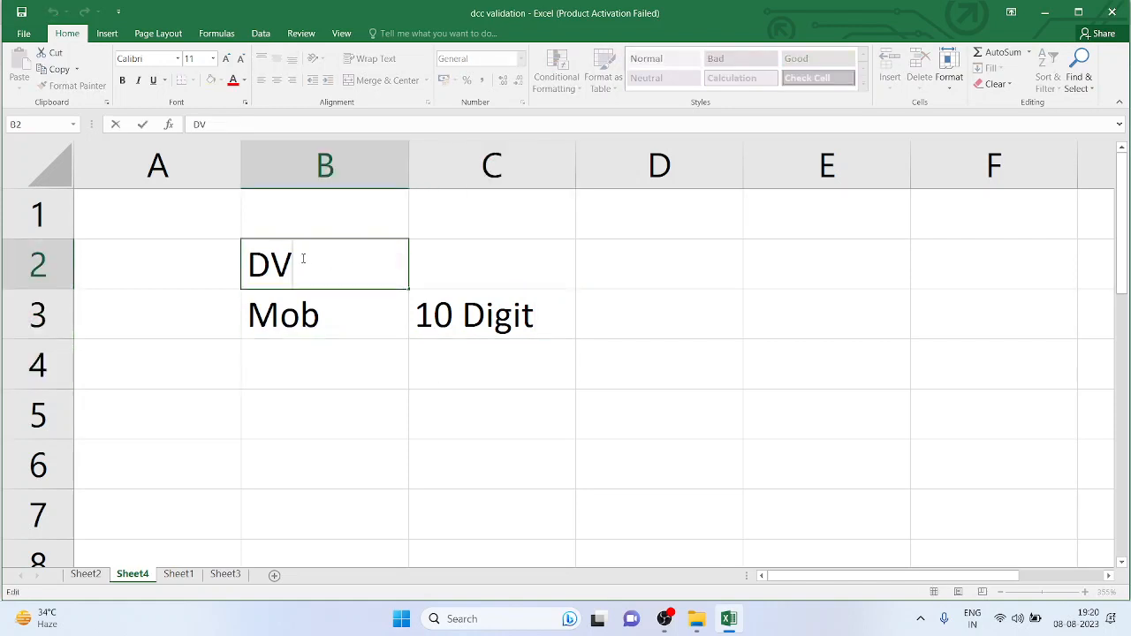
pyautogui.moveTo(271, 257); pyautogui.dragTo(296, 256)
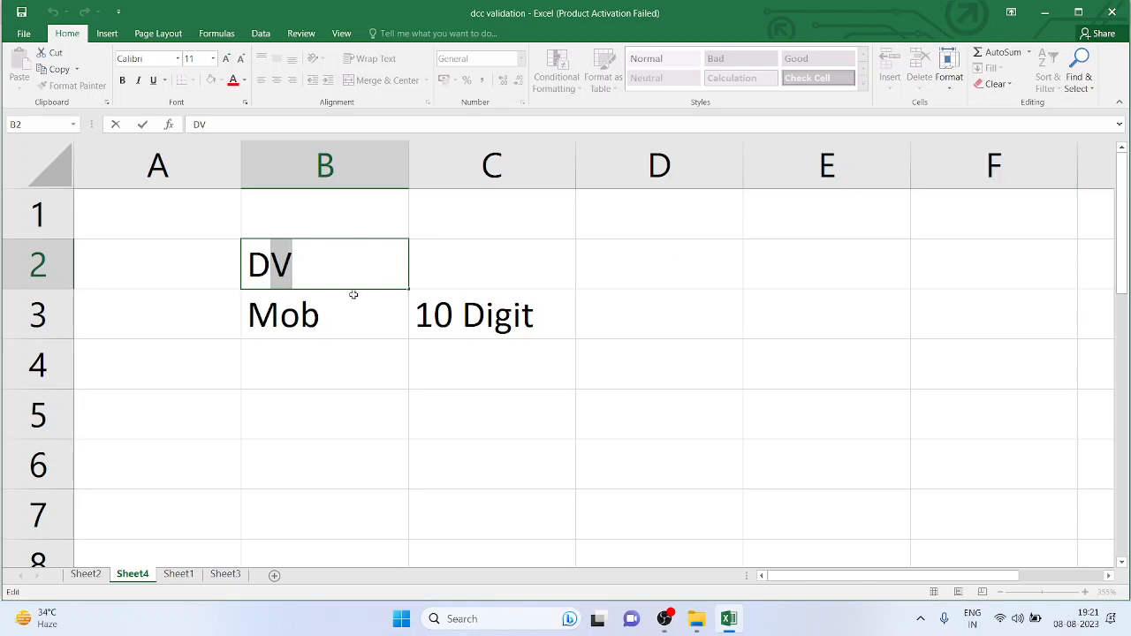
pyautogui.press('Return')
pyautogui.press('Return')
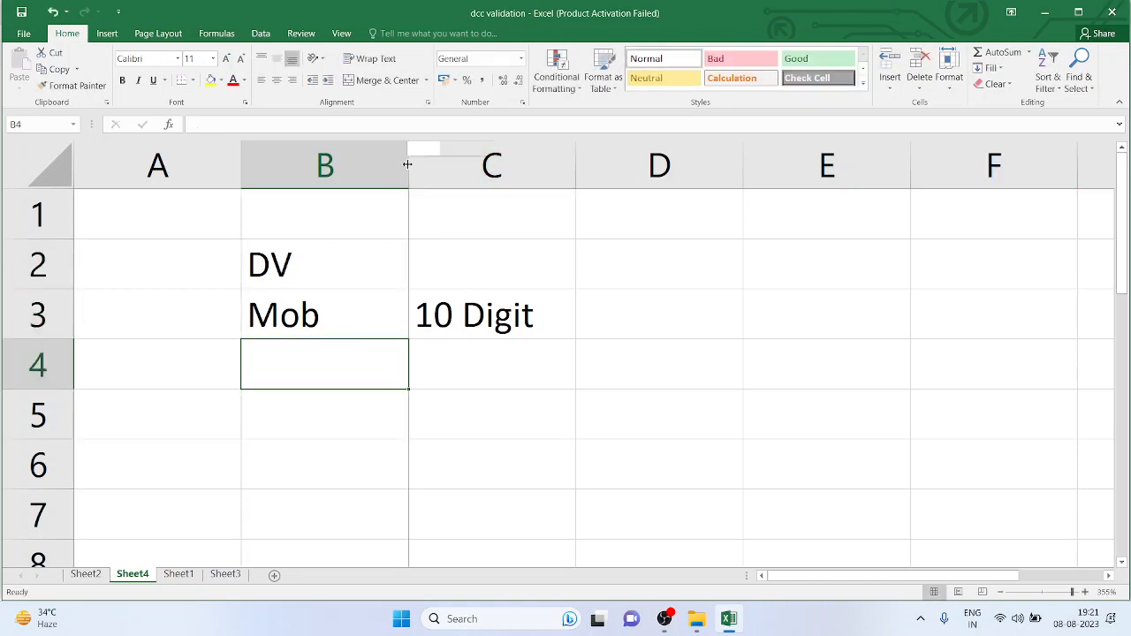
pyautogui.moveTo(409, 163); pyautogui.dragTo(463, 163)
# Put cell B4 on Sheet4 into edit mode
pyautogui.doubleClick(325, 373)
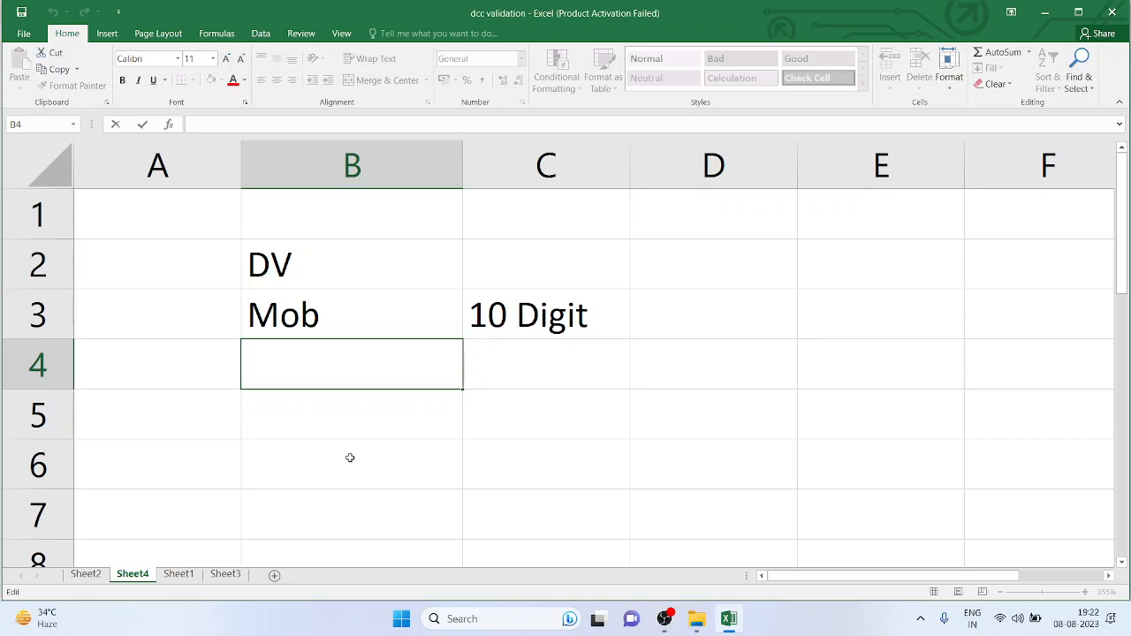
# Label D3 as ID, then return to the Digital Computer Center Form on Sheet2
pyautogui.click(699, 310)
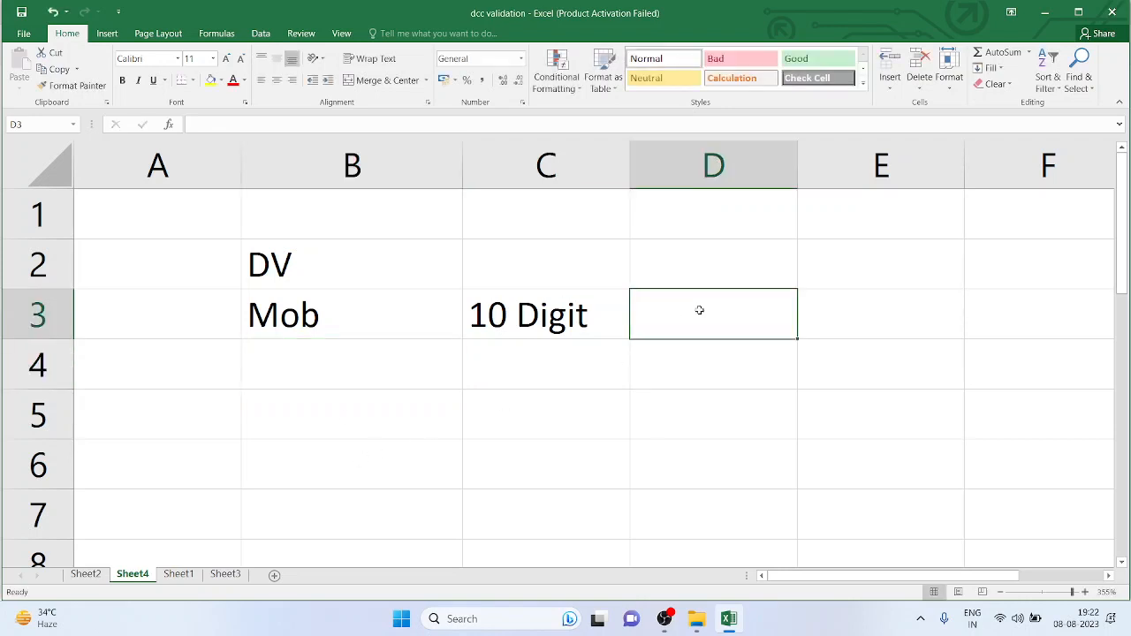
pyautogui.write('ID')
pyautogui.press('Return')
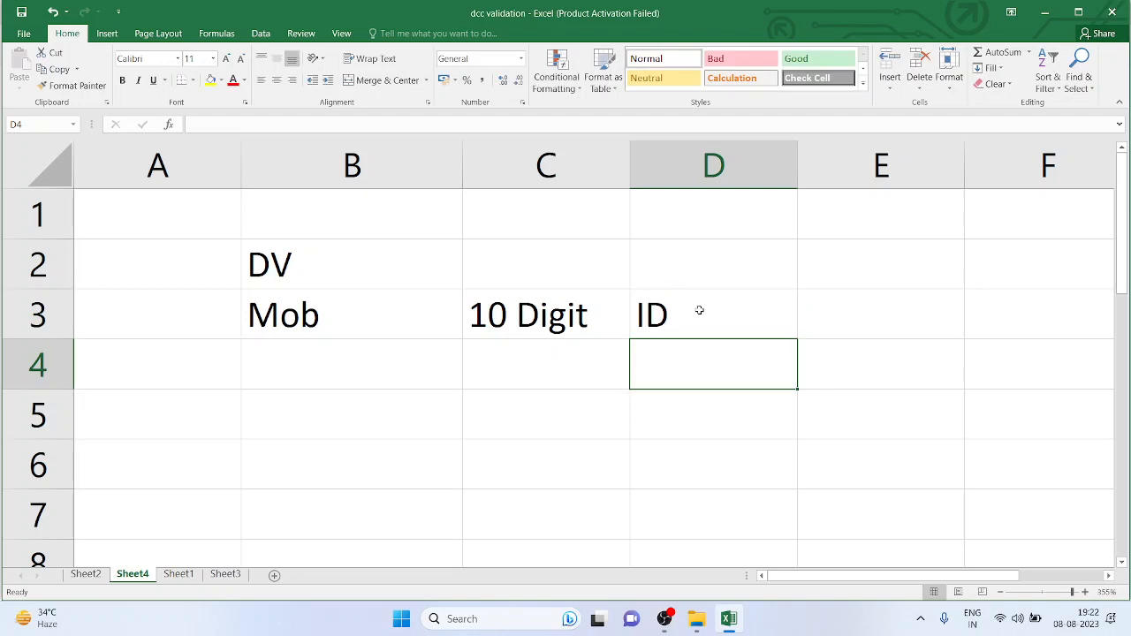
pyautogui.doubleClick(697, 371)
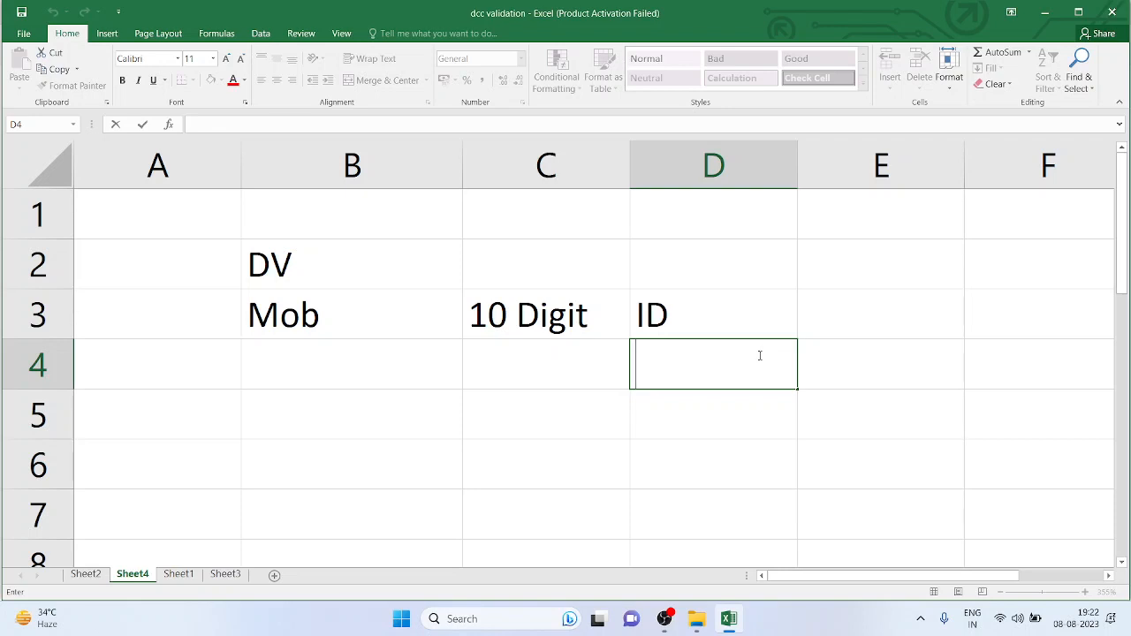
pyautogui.click(85, 575)
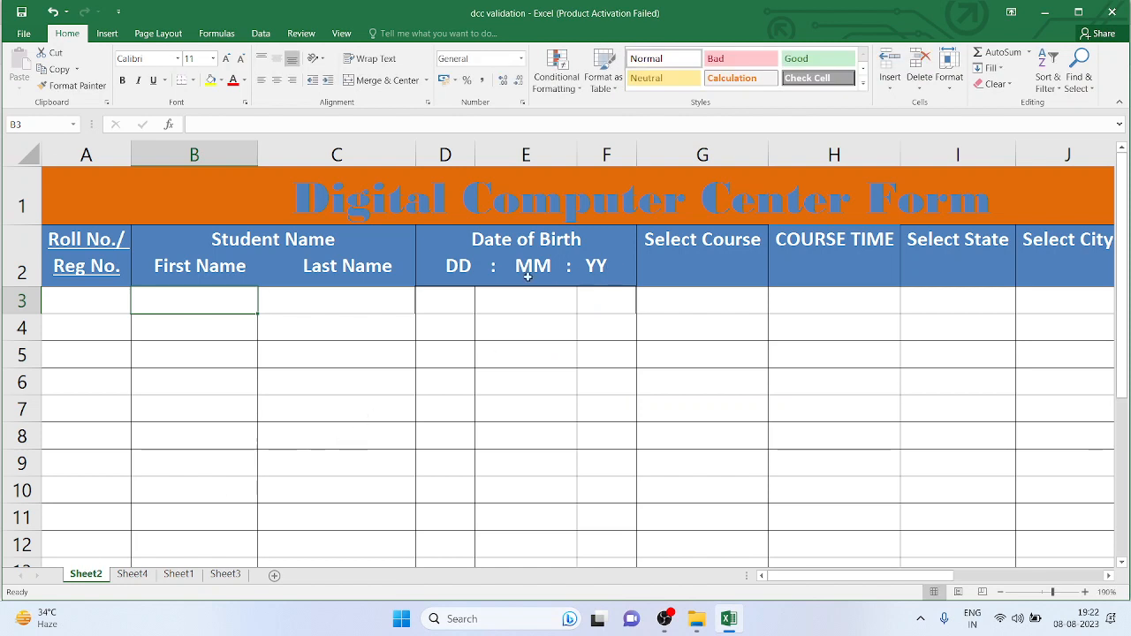
# Pick 27, September and 2005 from the day, month and year dropdowns in row 3
pyautogui.click(431, 299)
pyautogui.click(481, 307)
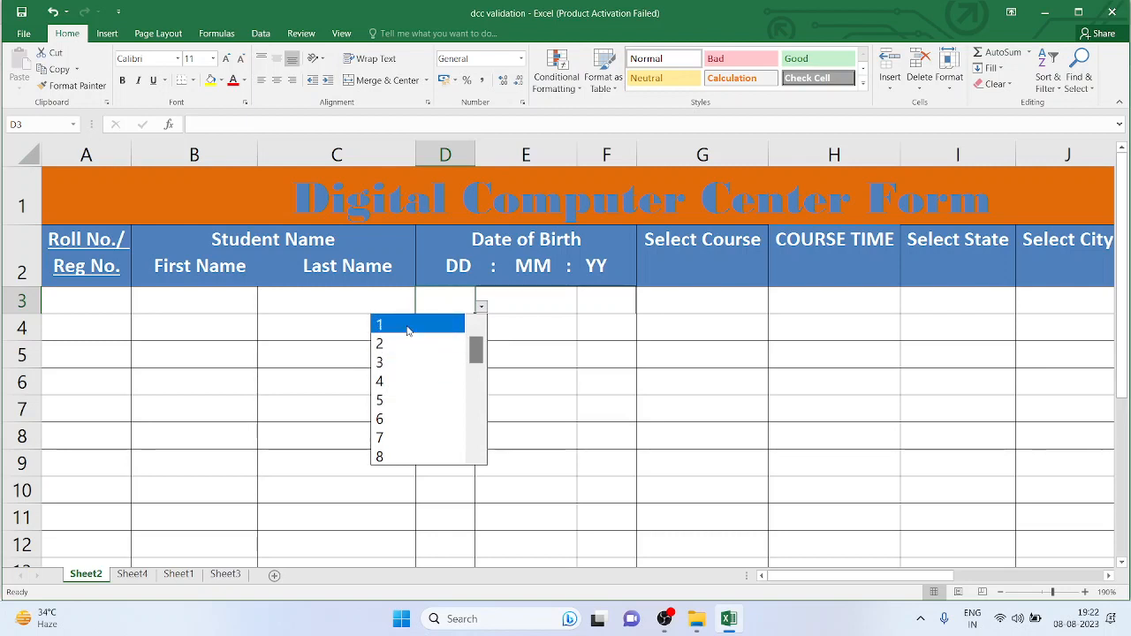
pyautogui.moveTo(475, 358); pyautogui.dragTo(475, 446)
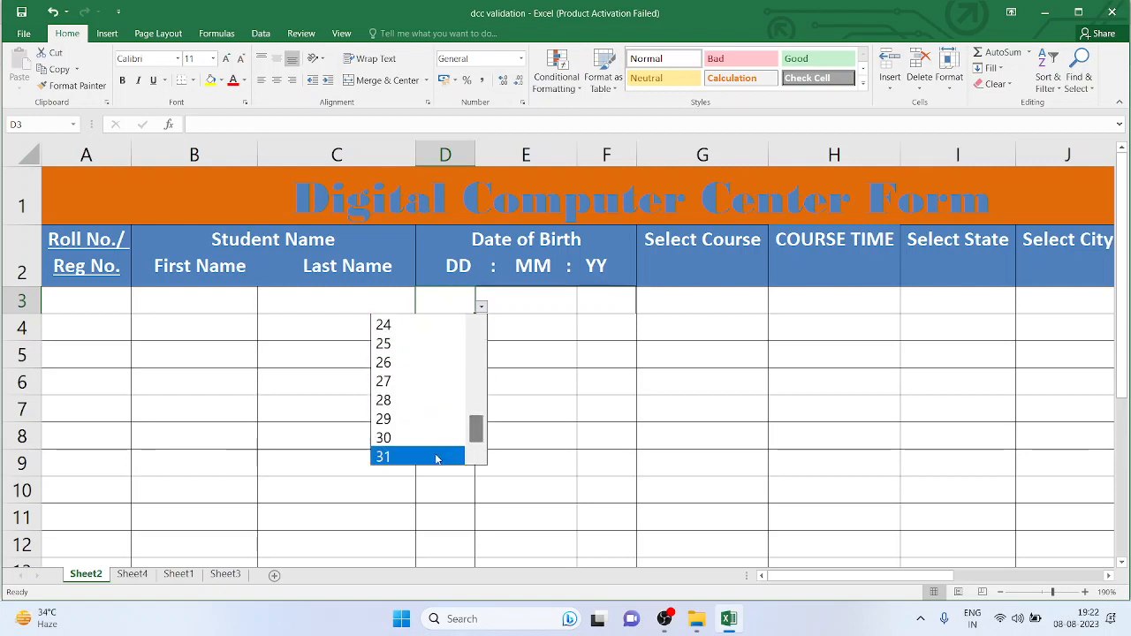
pyautogui.click(432, 381)
pyautogui.click(558, 300)
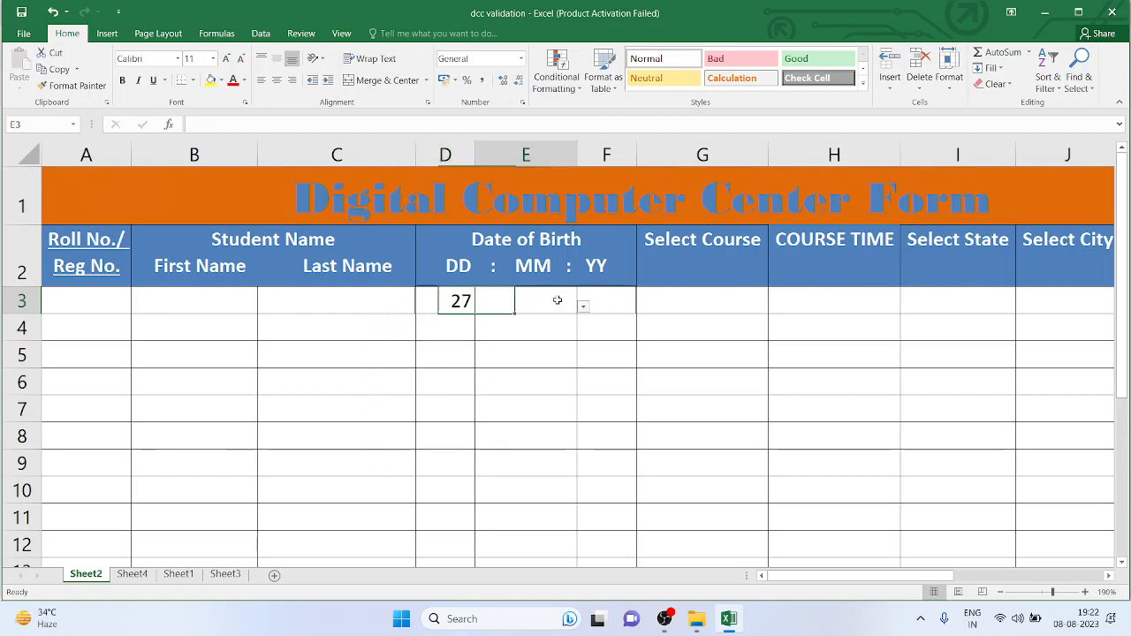
pyautogui.click(583, 306)
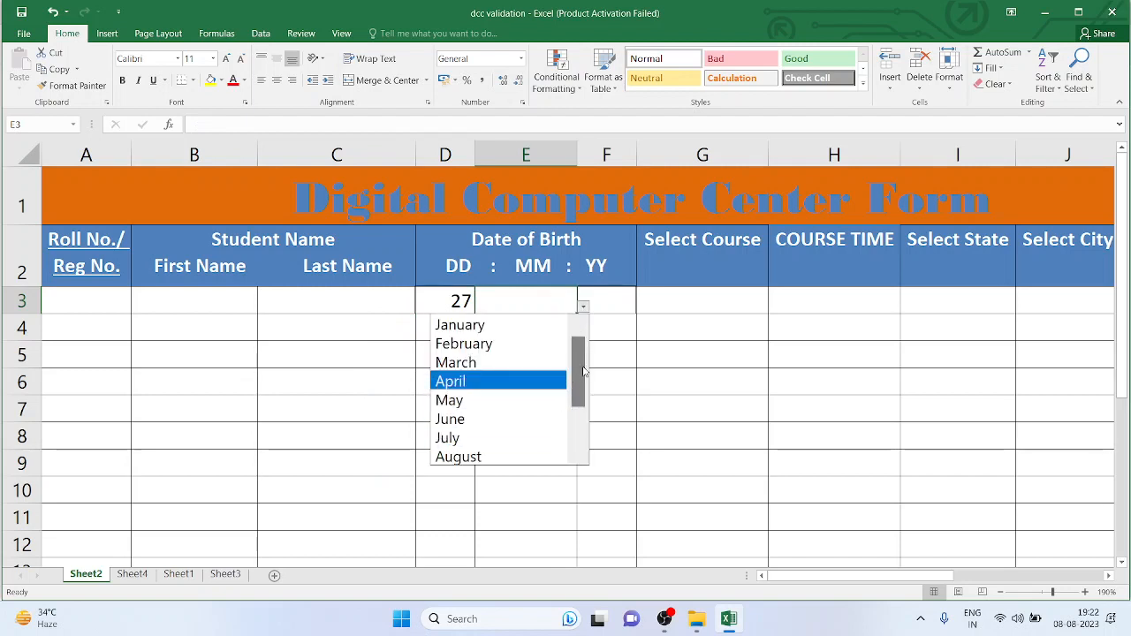
pyautogui.scroll(-2, 578, 375)
pyautogui.click(522, 399)
pyautogui.click(619, 298)
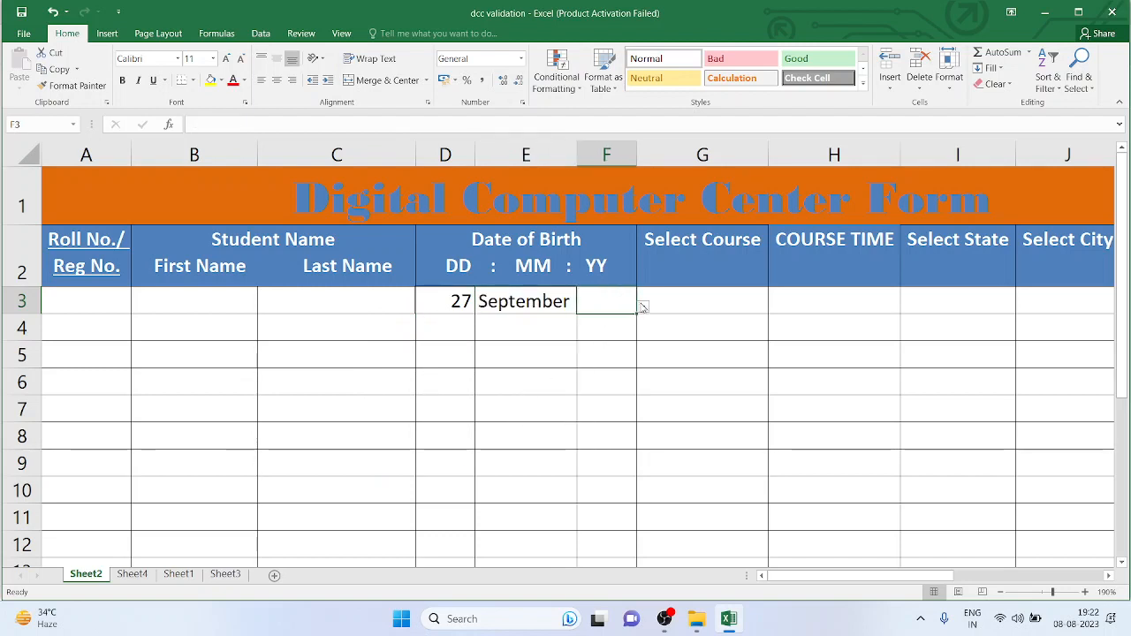
pyautogui.click(642, 307)
pyautogui.click(605, 412)
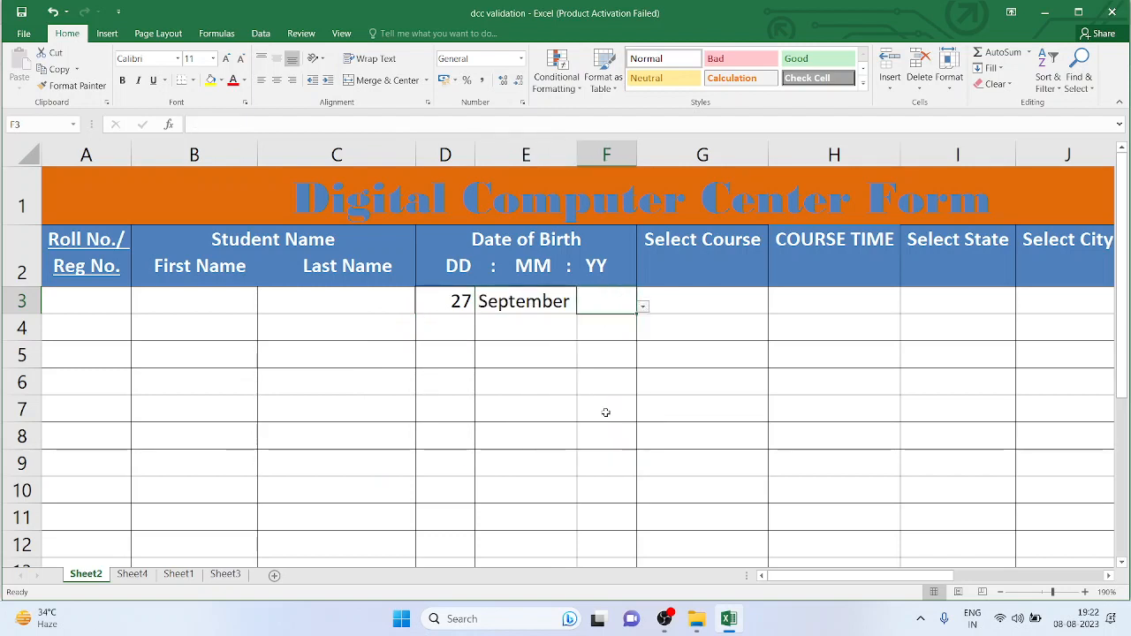
# Choose Typing as course, 2 Year as course time and Haryana as state
pyautogui.click(747, 303)
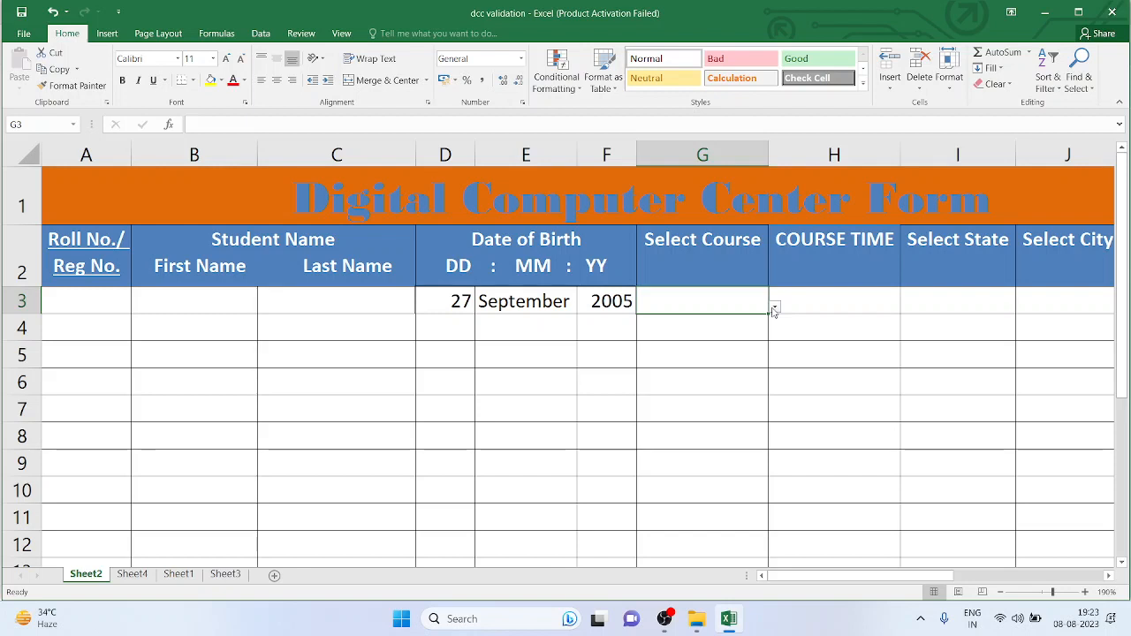
pyautogui.click(774, 308)
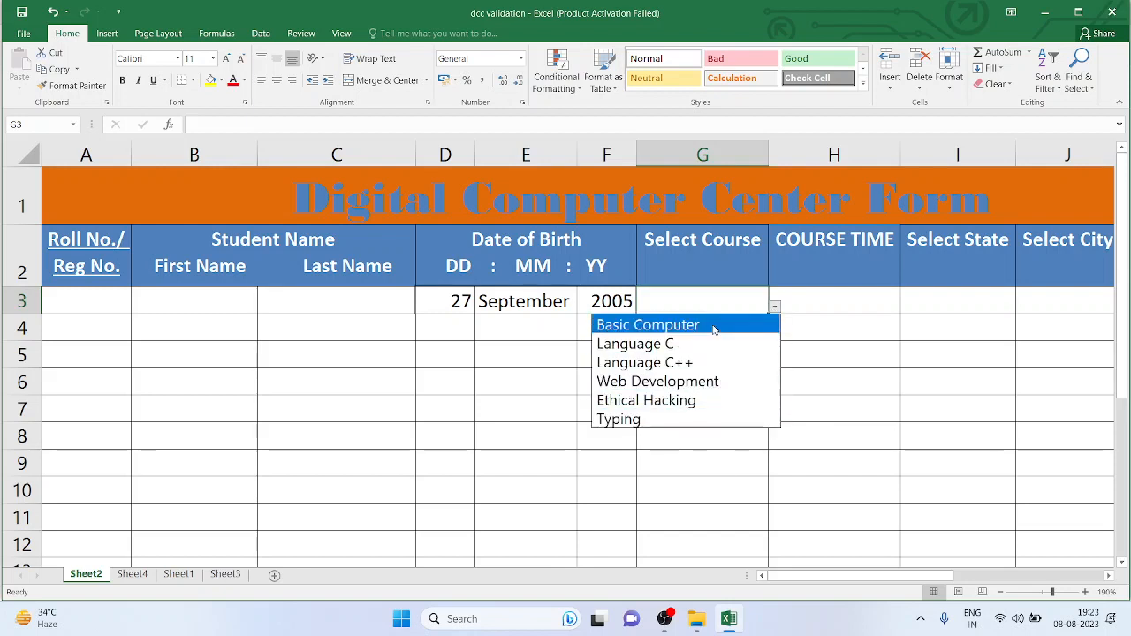
pyautogui.click(714, 418)
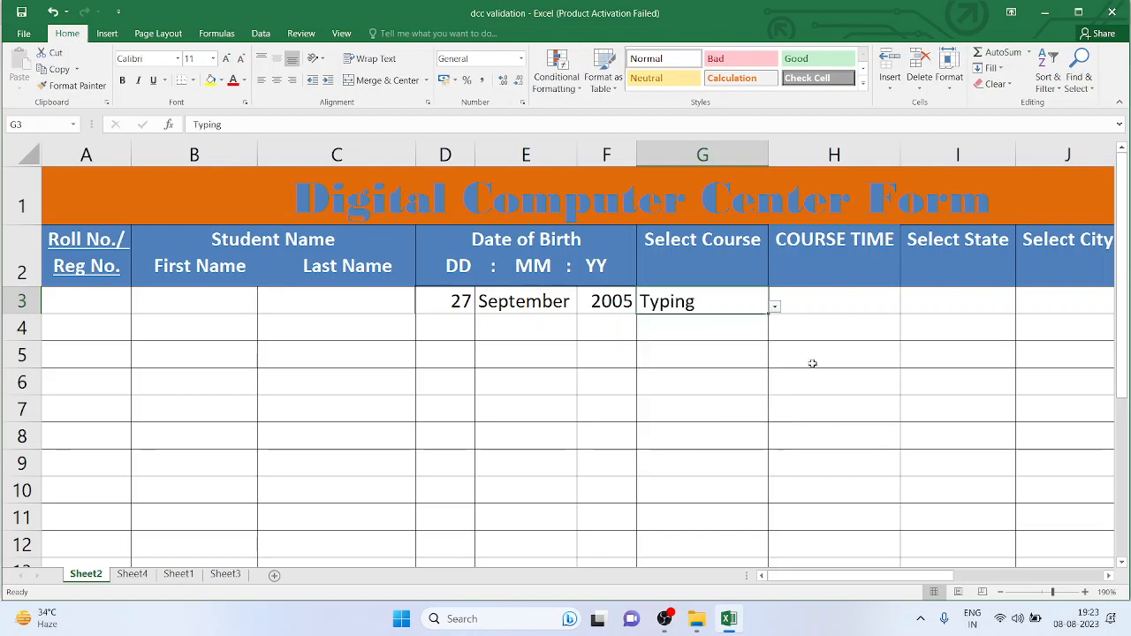
pyautogui.click(859, 299)
pyautogui.click(906, 307)
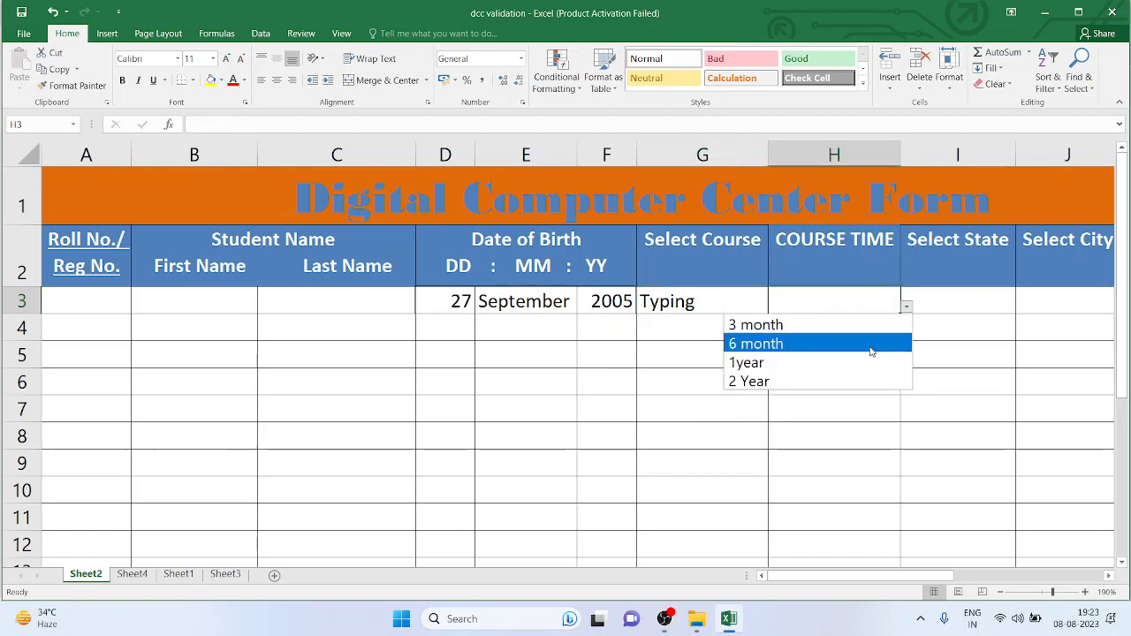
pyautogui.click(858, 378)
pyautogui.click(983, 300)
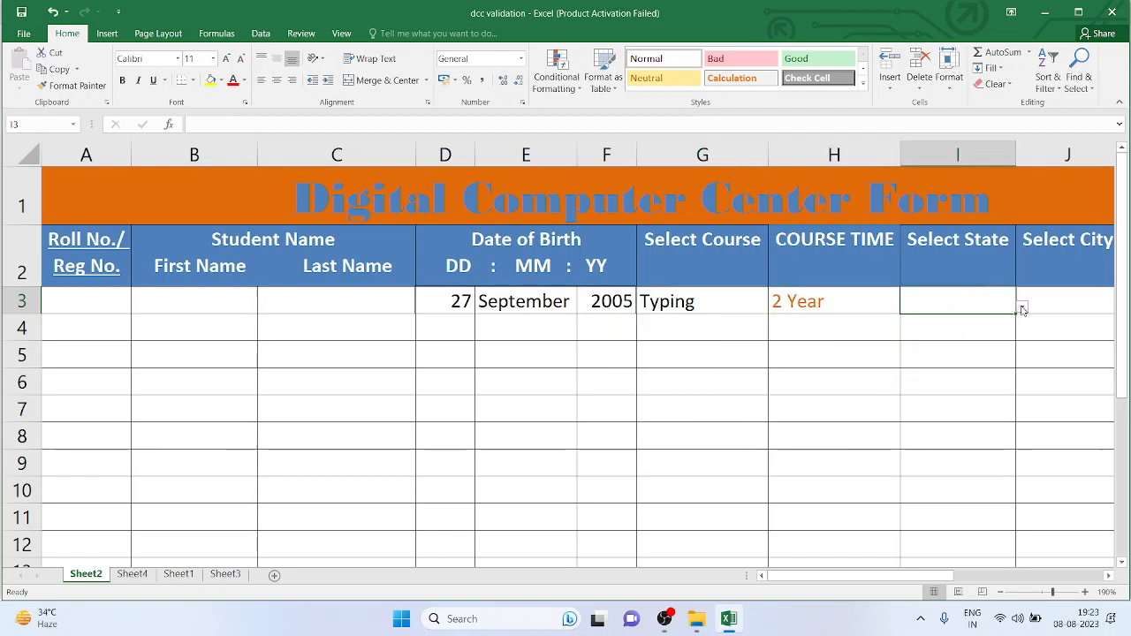
pyautogui.click(1023, 308)
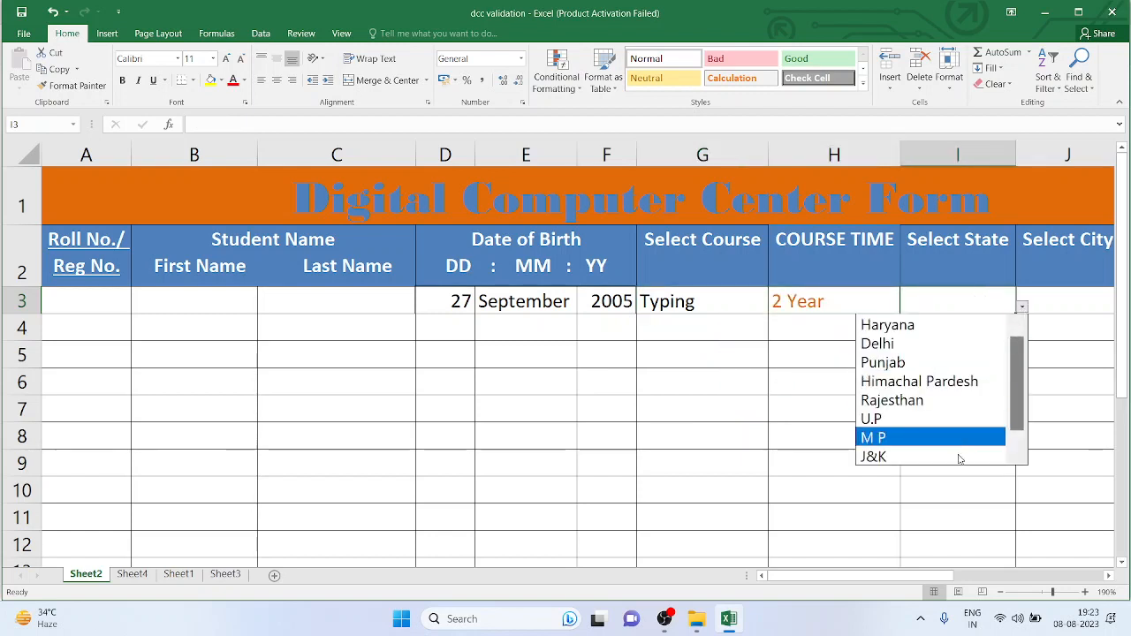
pyautogui.click(945, 327)
# Open the J3 city list without choosing, then select the mobile number cell K3
pyautogui.click(1071, 298)
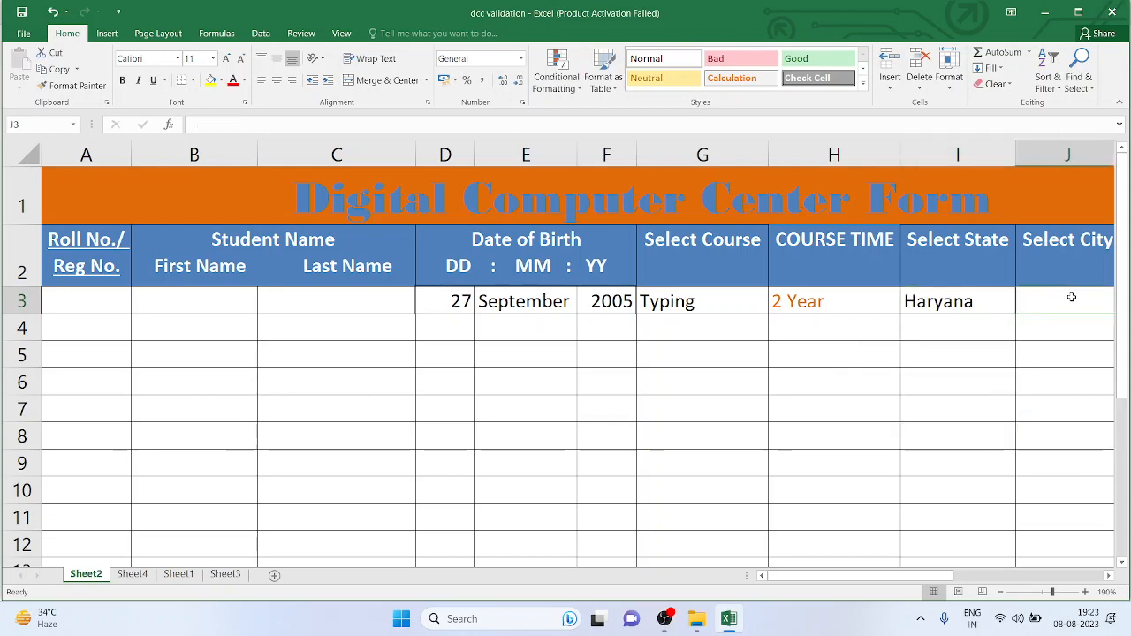
pyautogui.hscroll(3, 1043, 306)
pyautogui.click(881, 305)
pyautogui.click(910, 308)
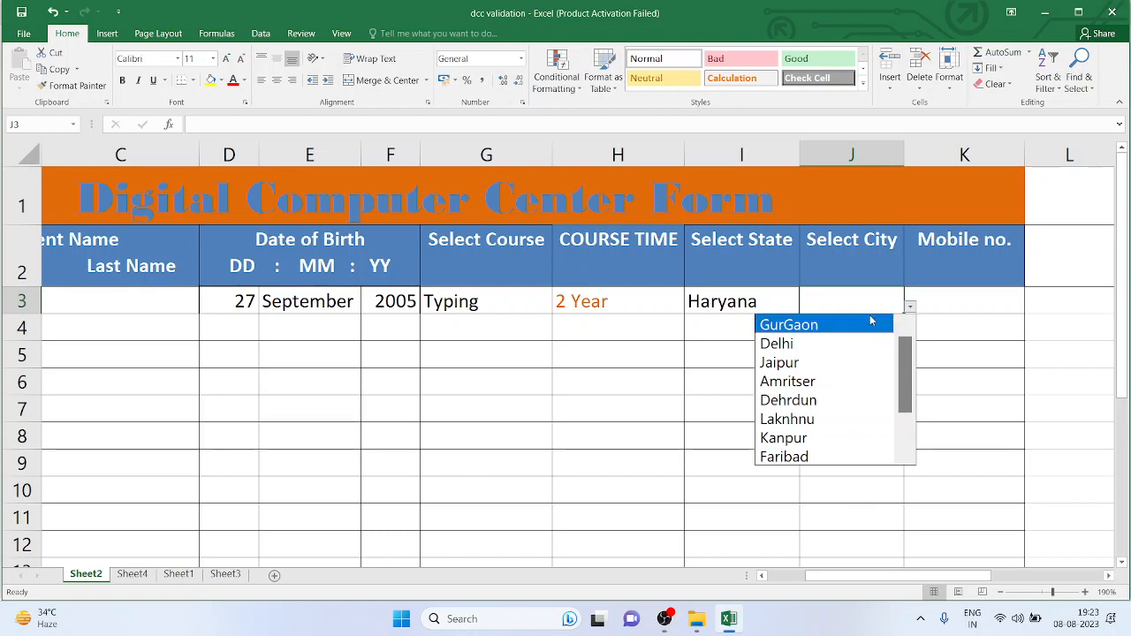
pyautogui.click(985, 295)
pyautogui.click(1004, 301)
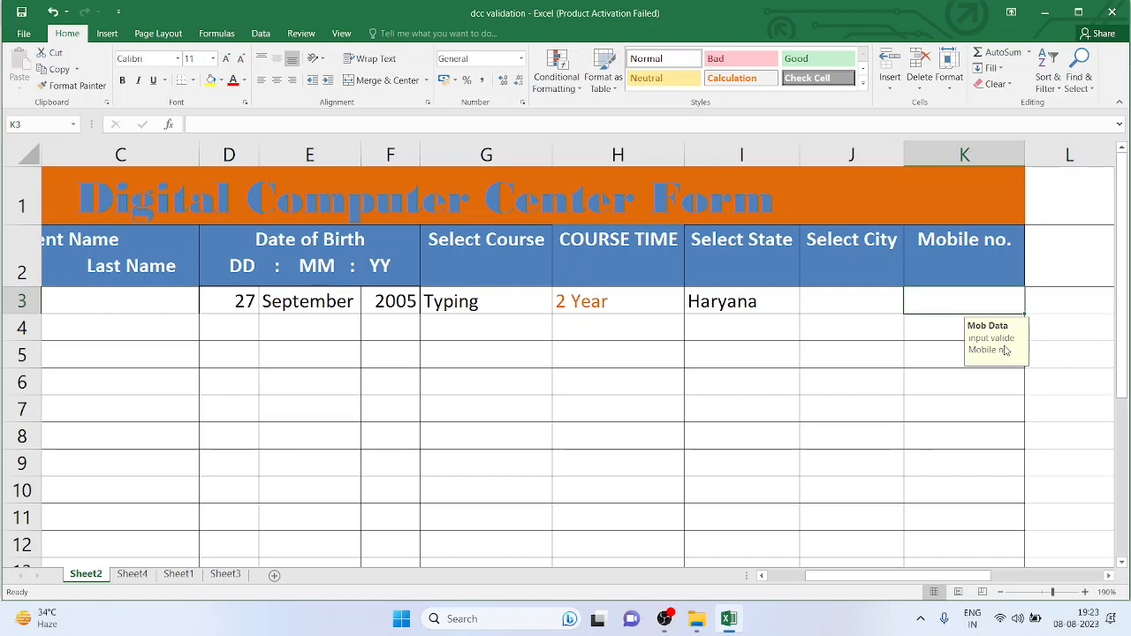
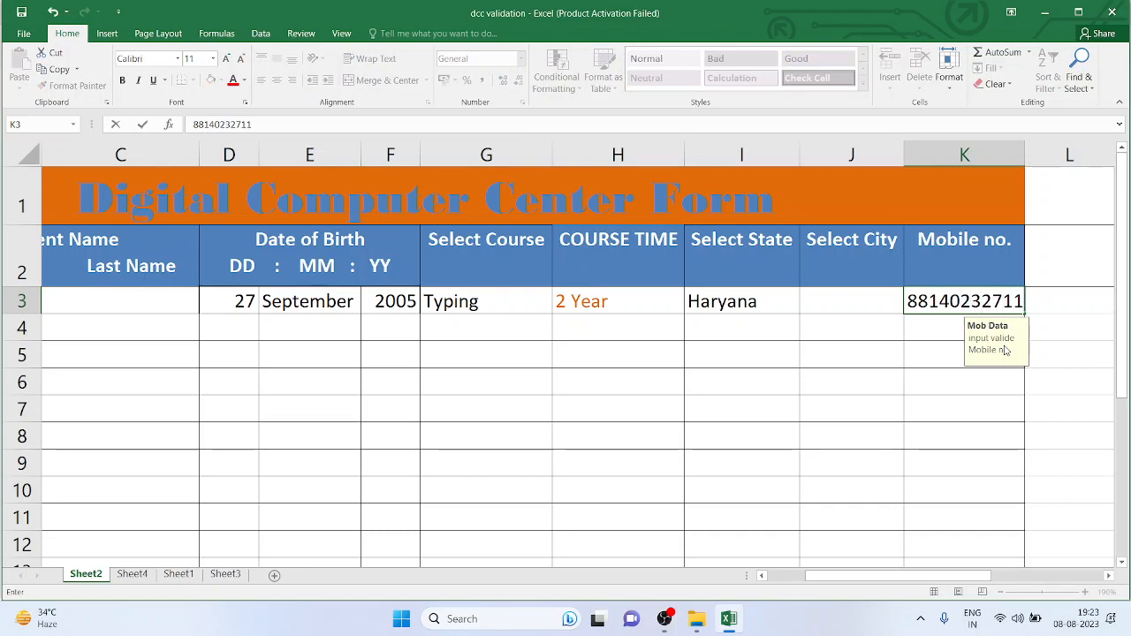
# Enter an 11-digit mobile number in K3 and accept it despite the 10-digit warning
pyautogui.press('Return')
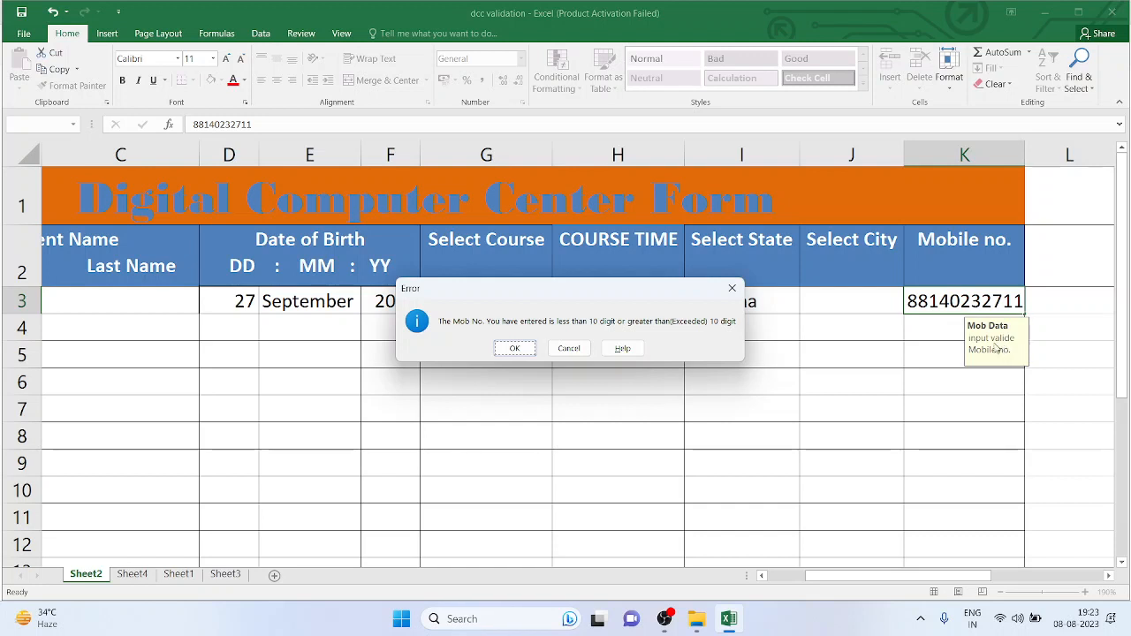
pyautogui.moveTo(601, 289); pyautogui.dragTo(480, 155)
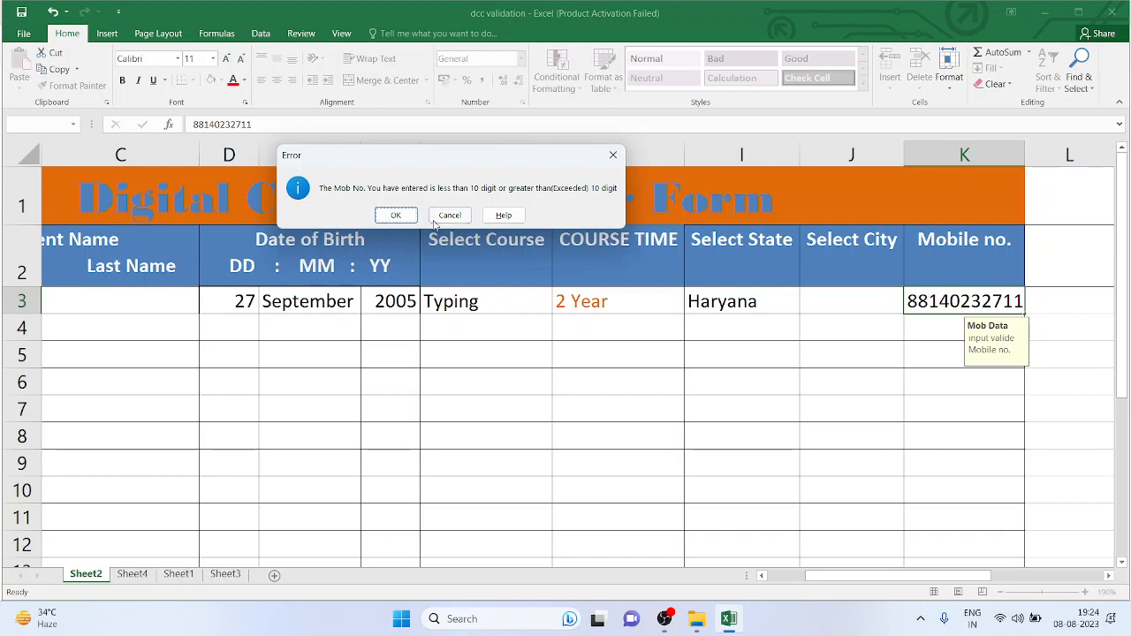
pyautogui.click(396, 215)
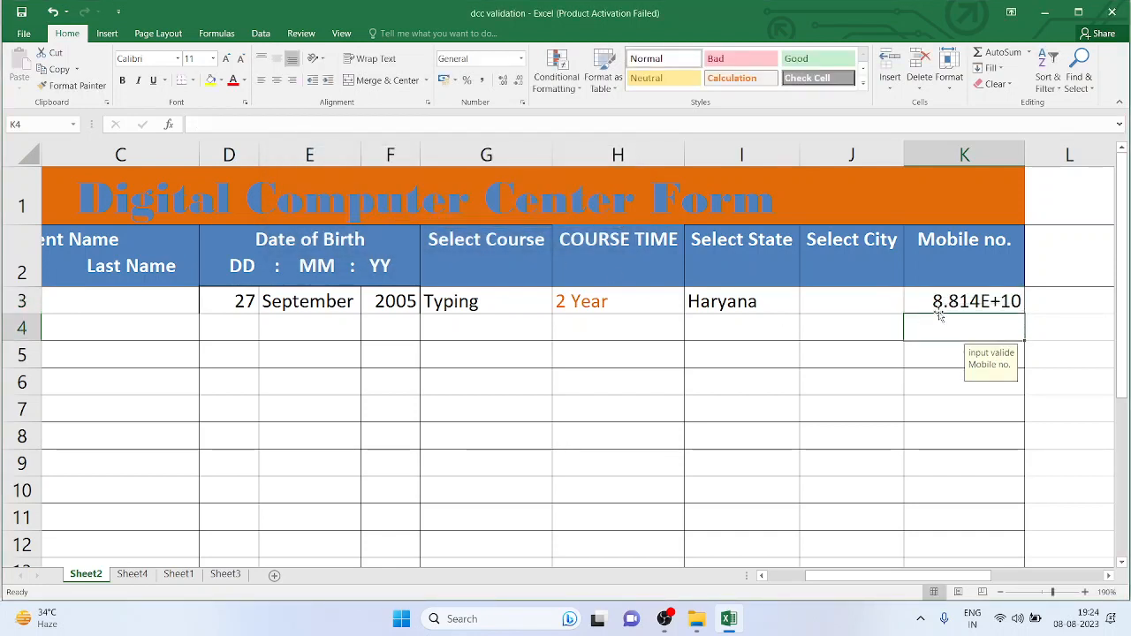
# Delete the extra last digit so K3 holds a 10-digit mobile number
pyautogui.click(994, 302)
pyautogui.doubleClick(991, 301)
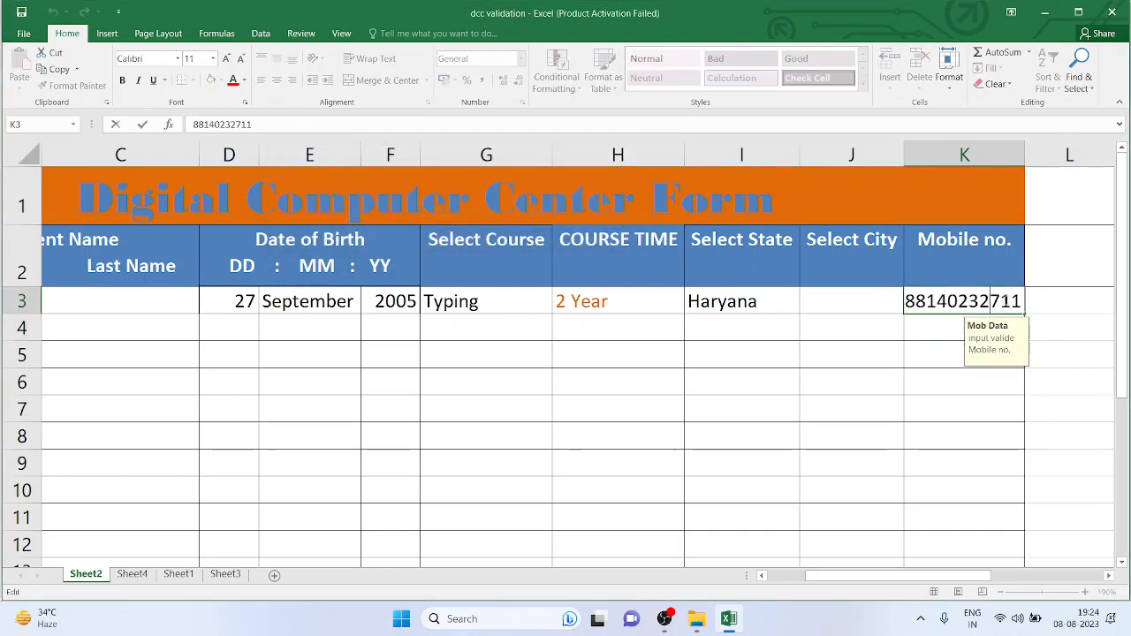
pyautogui.moveTo(1014, 301); pyautogui.dragTo(1021, 302)
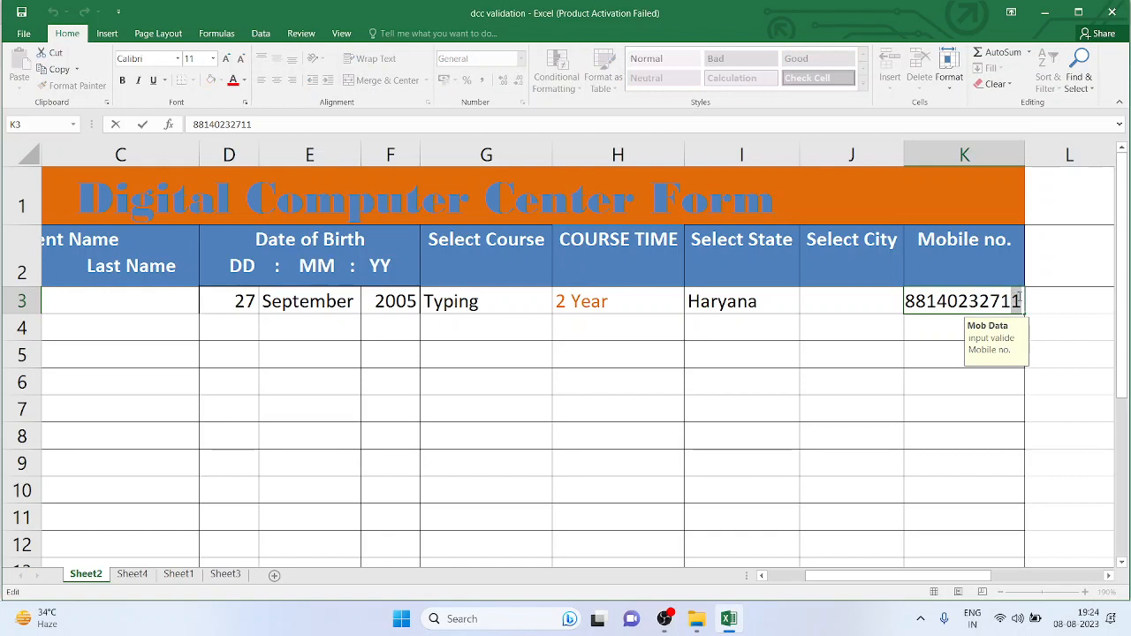
pyautogui.press('BackSpace')
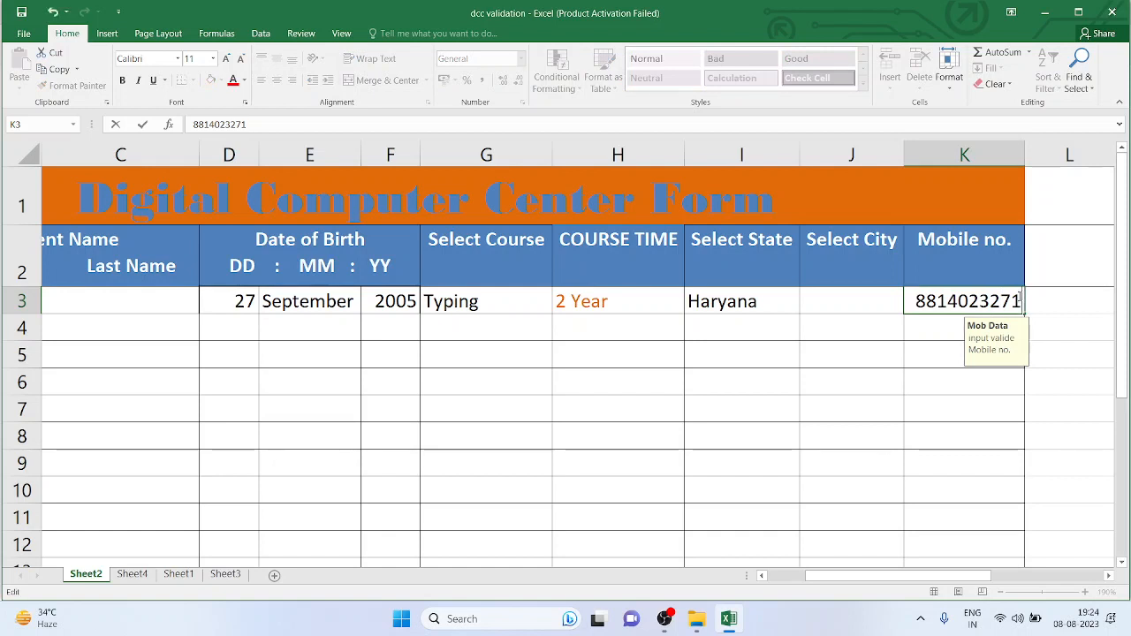
pyautogui.press('Return')
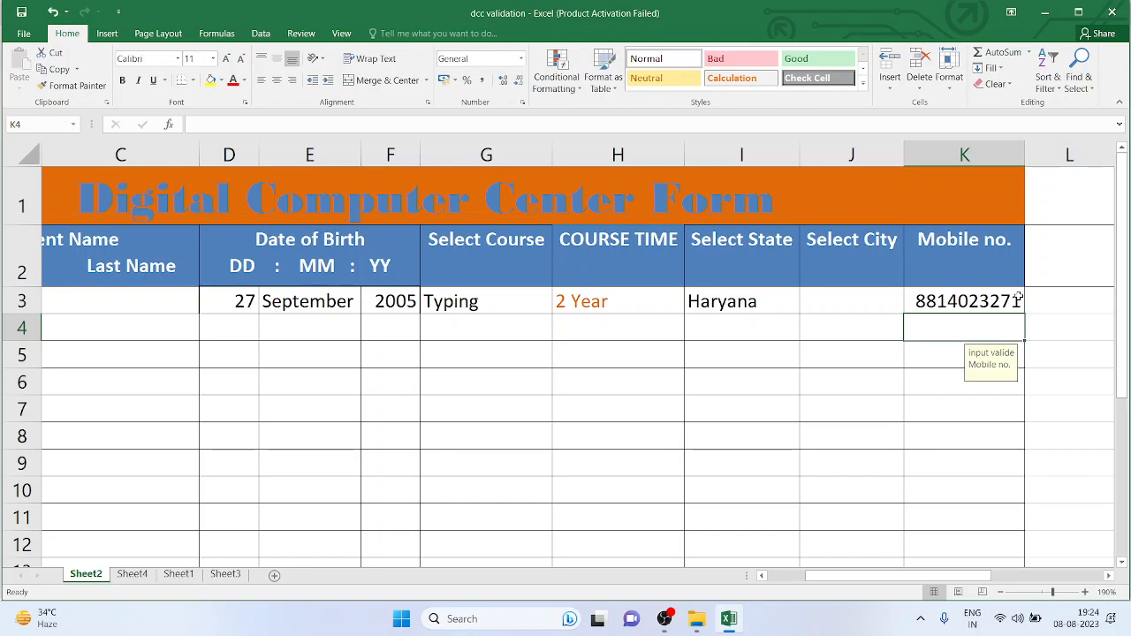
# Move to the start of row 4, add a blank Sheet5, and close the workbook
pyautogui.click(832, 329)
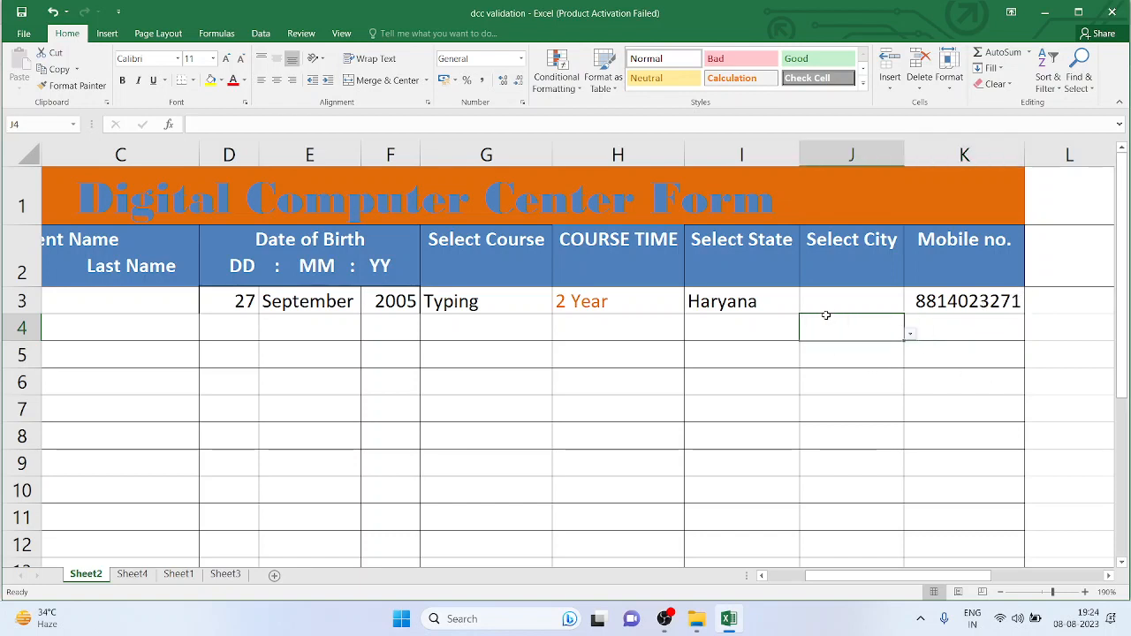
pyautogui.press('Left')
pyautogui.press('Home')
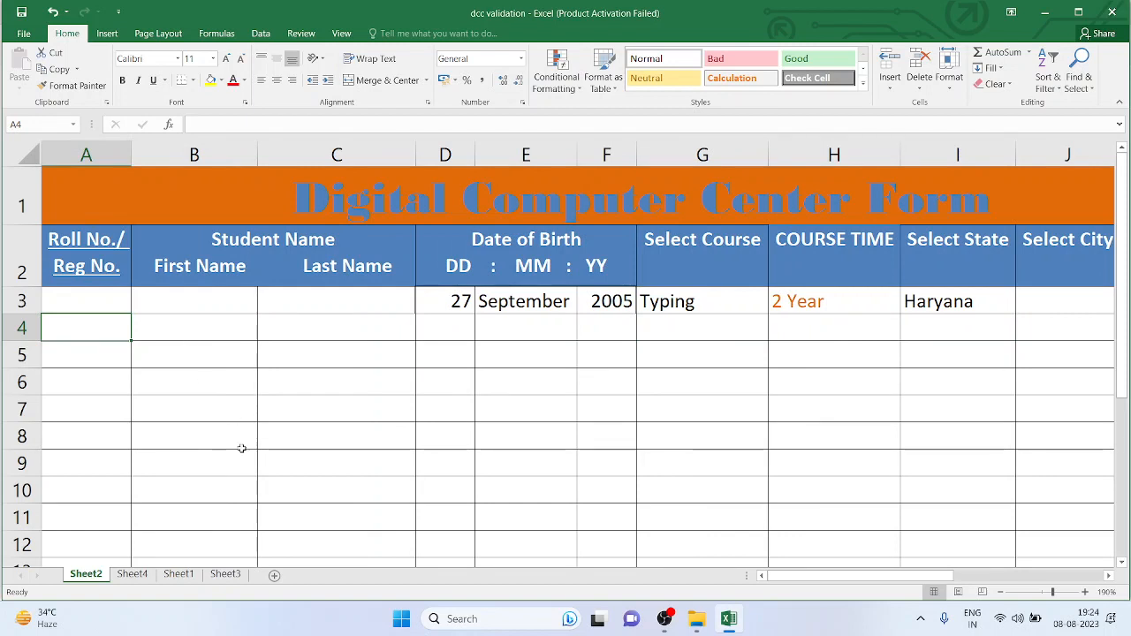
pyautogui.click(274, 575)
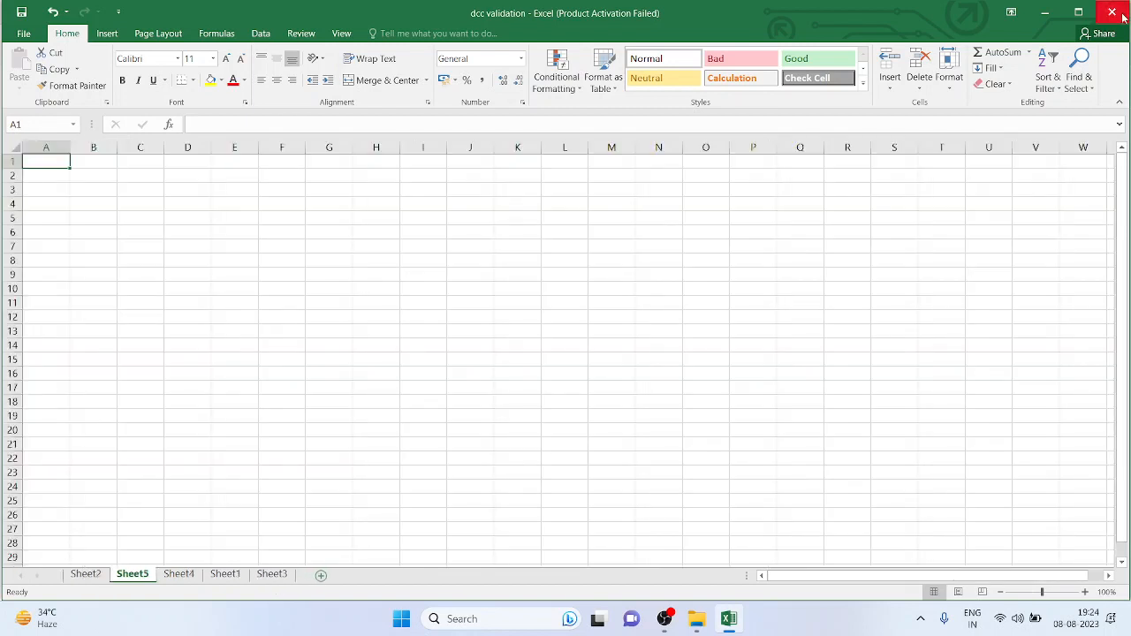
pyautogui.click(1112, 13)
# Close without saving and launch Microsoft Office Excel 2007 from the Start search
pyautogui.click(564, 323)
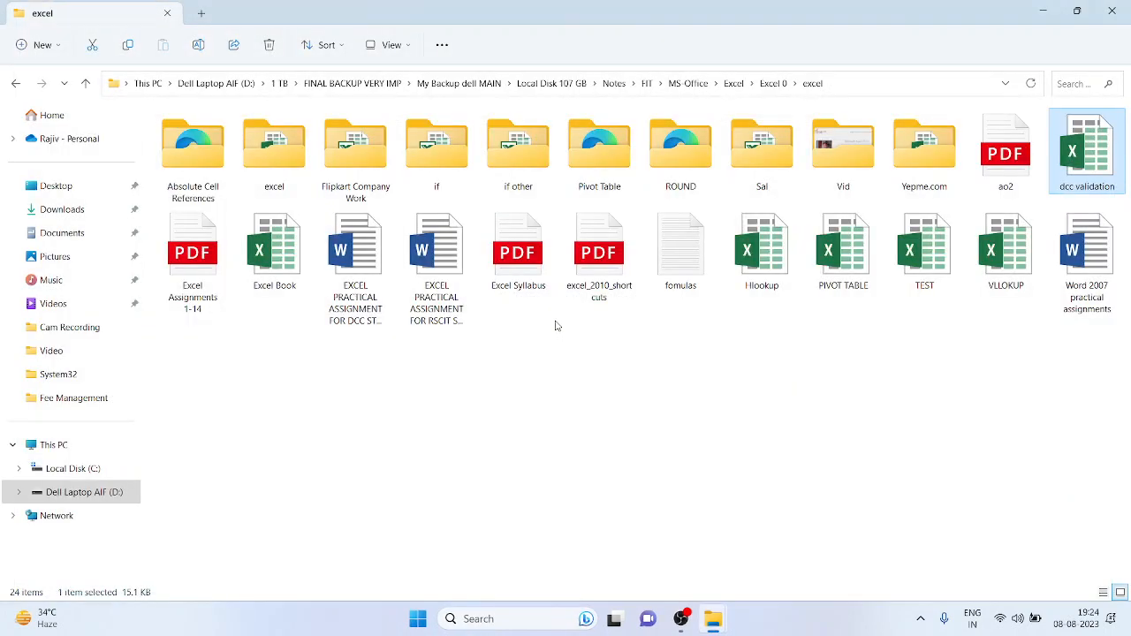
pyautogui.press('super+r')
pyautogui.press('Escape')
pyautogui.press('super')
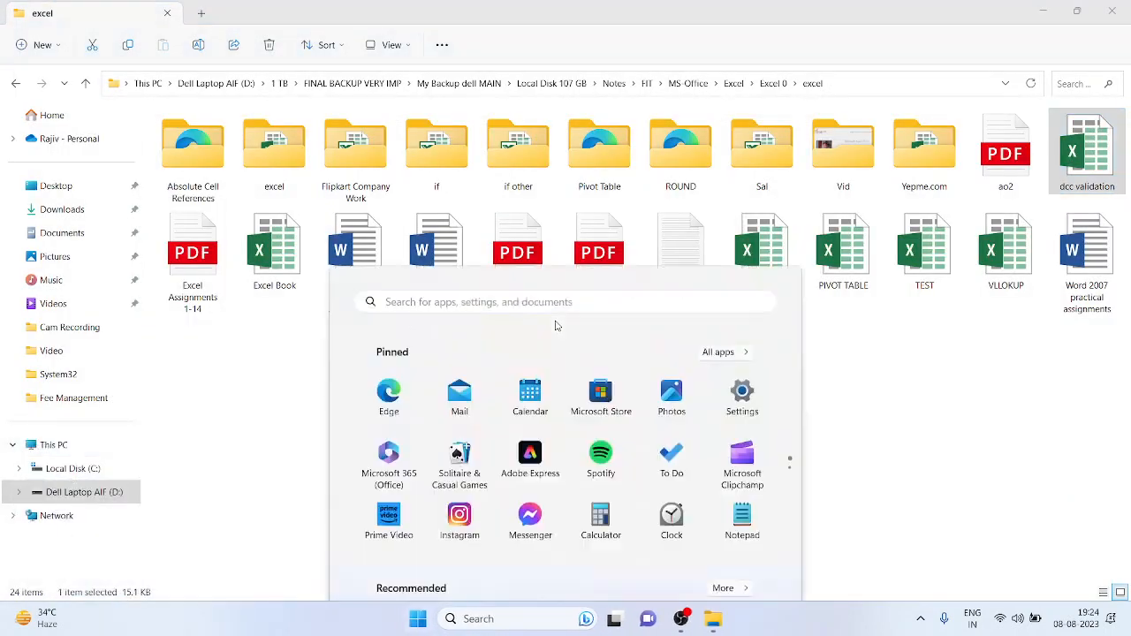
pyautogui.write('excel')
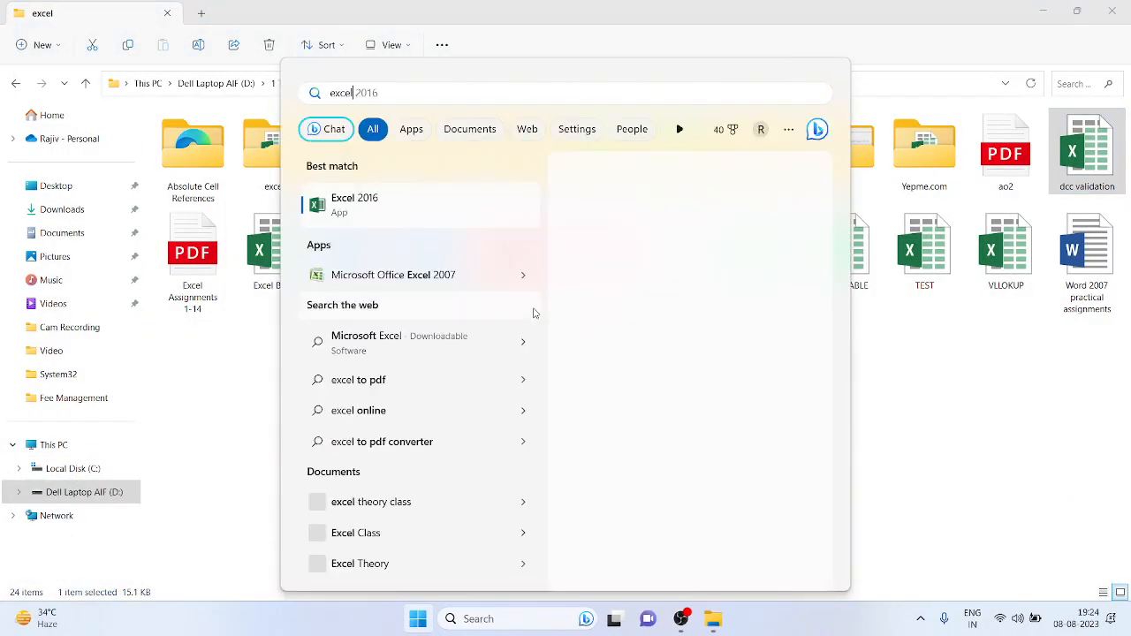
pyautogui.click(419, 283)
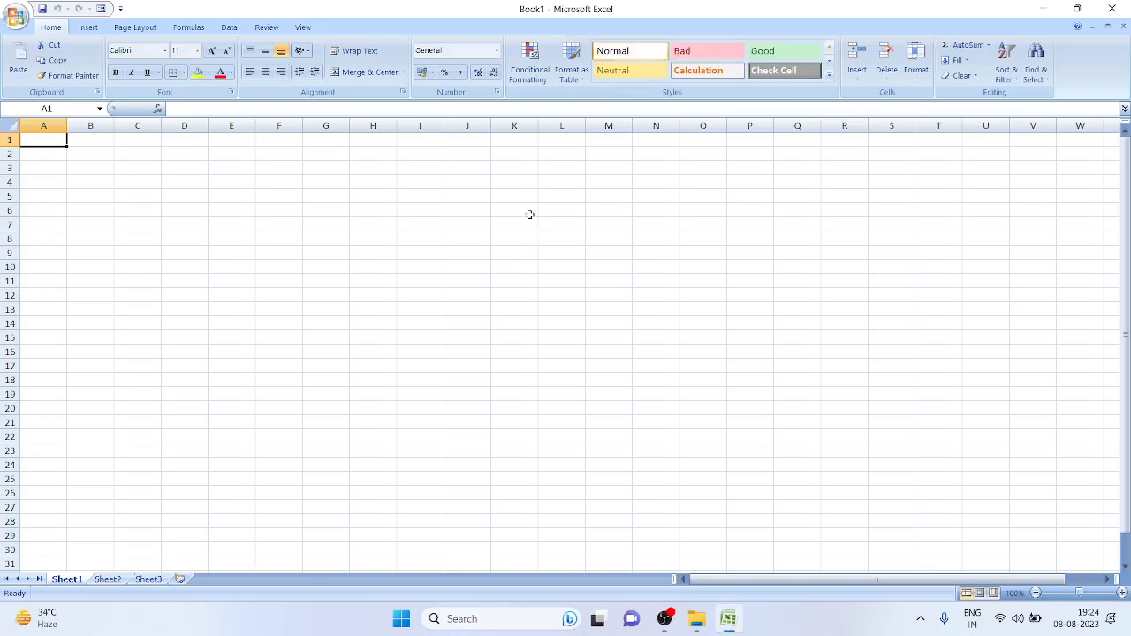
pyautogui.click(469, 182)
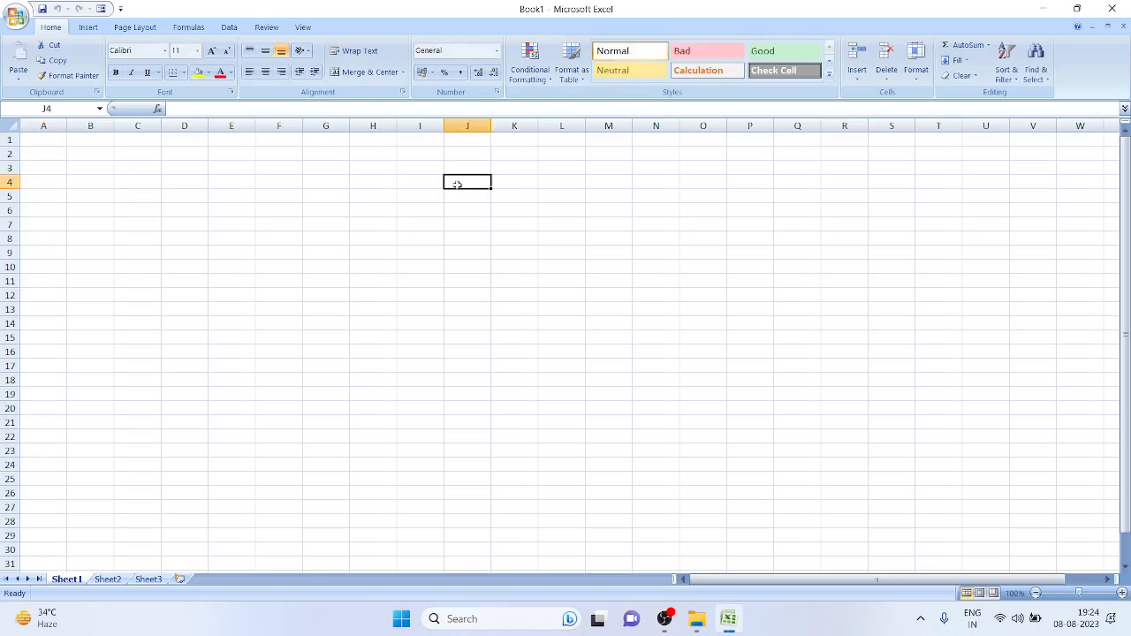
# Zoom Book1 in, show the Data tab, turn on 200% magnification, and select B1
pyautogui.click(281, 174)
pyautogui.scroll(5, 265, 209)
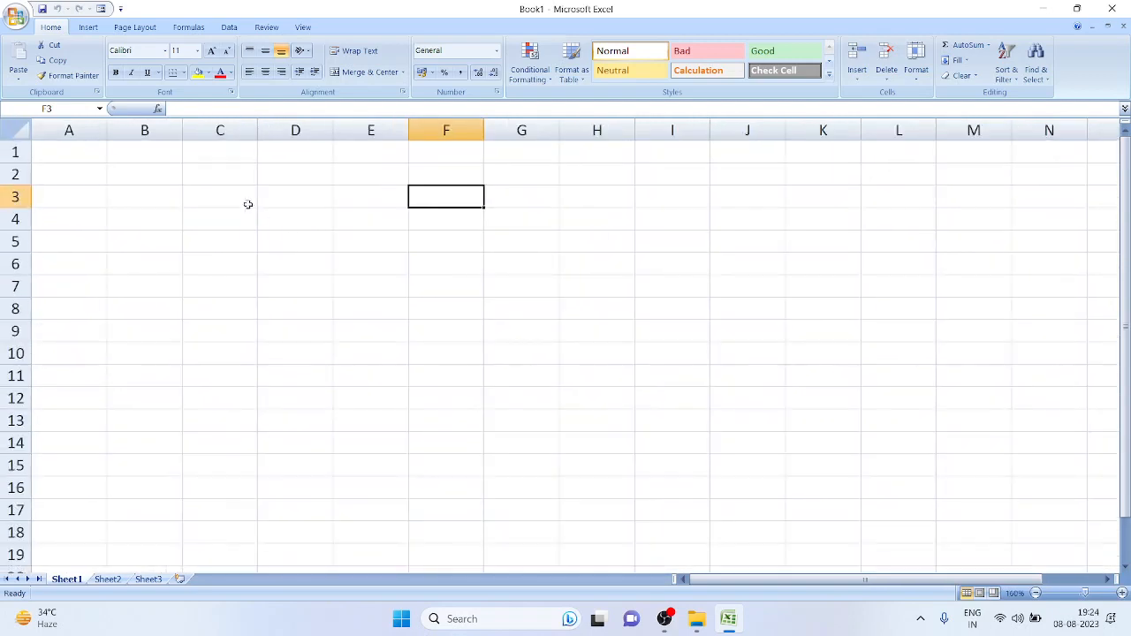
pyautogui.click(270, 182)
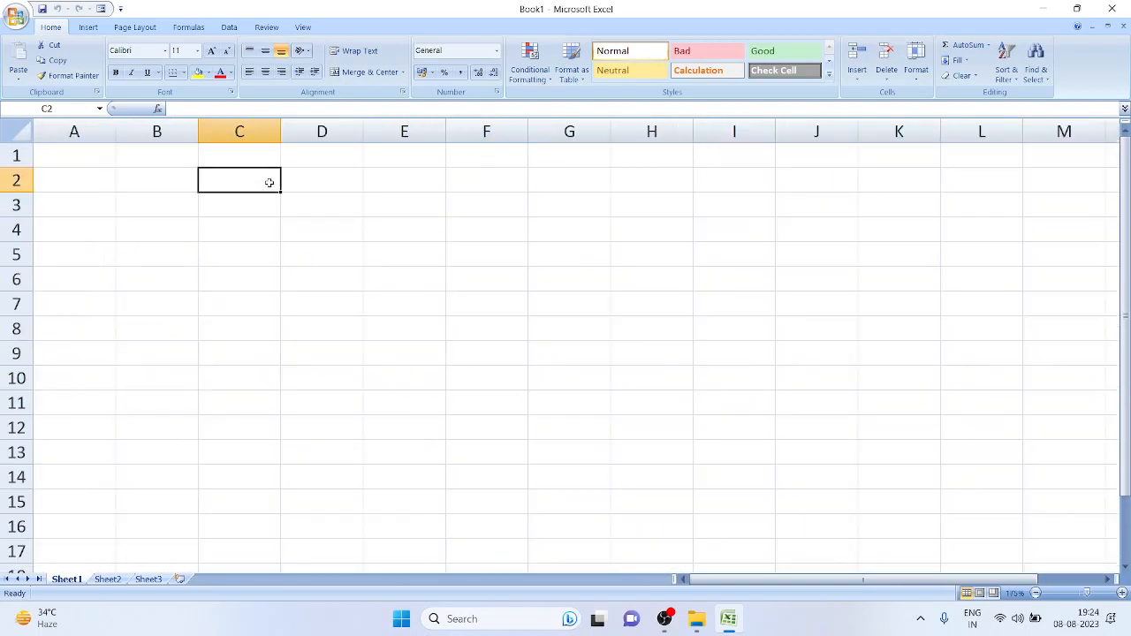
pyautogui.click(228, 27)
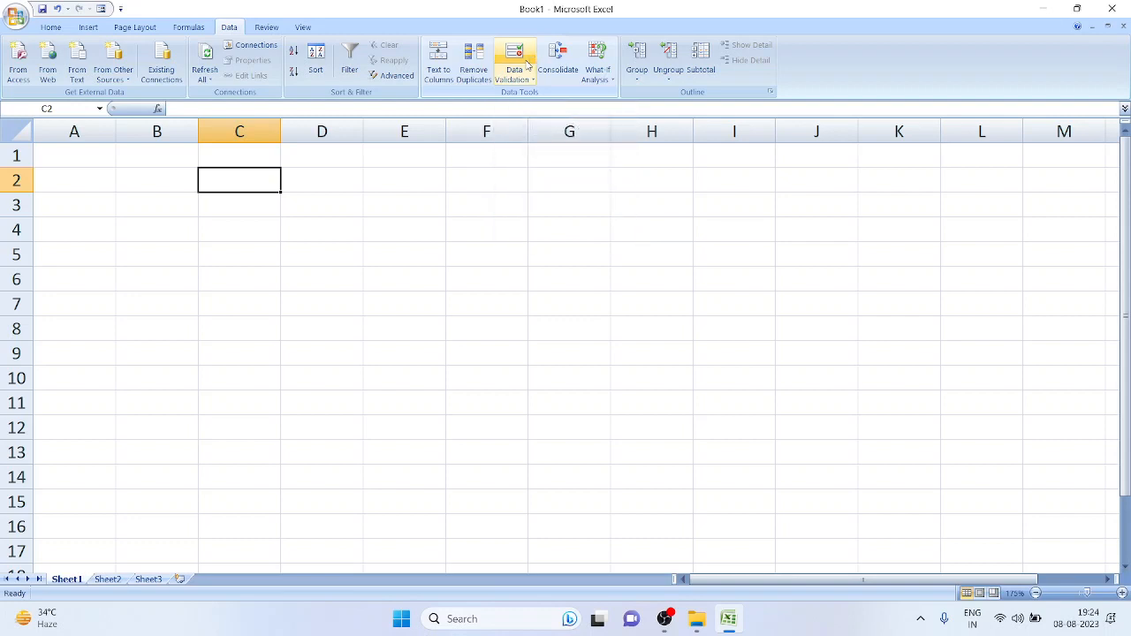
pyautogui.press('super+plus')
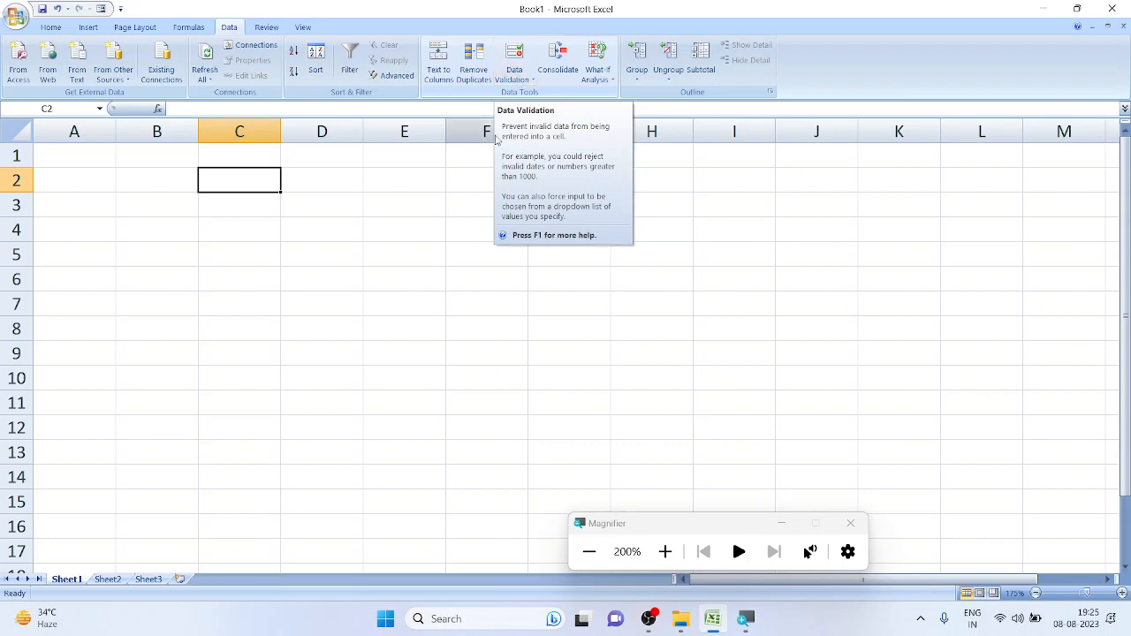
pyautogui.click(432, 207)
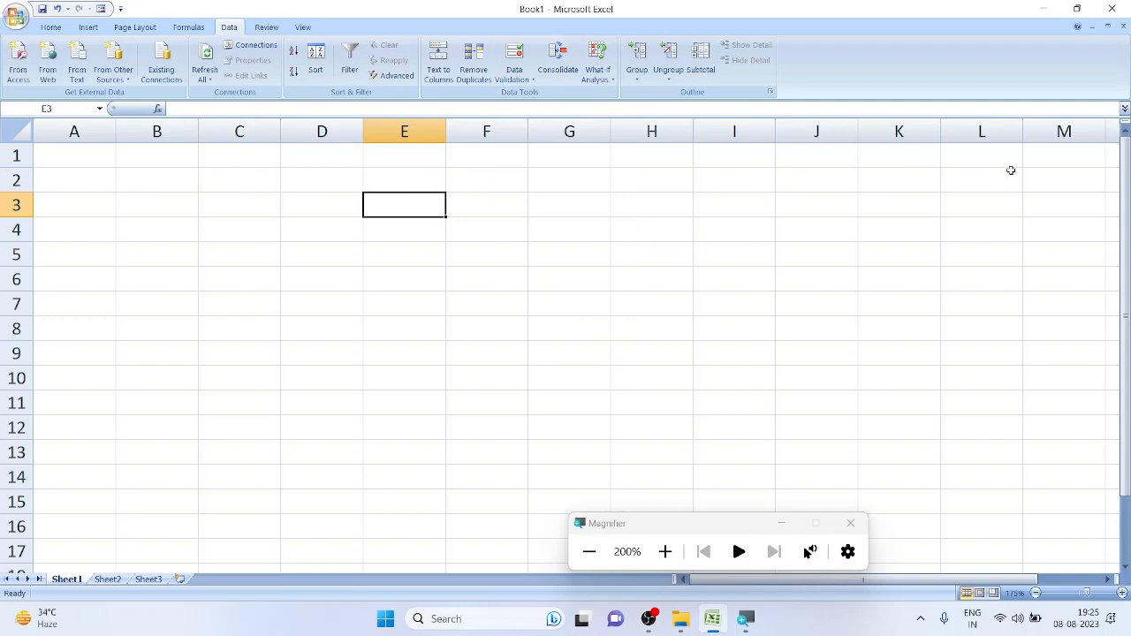
pyautogui.click(147, 155)
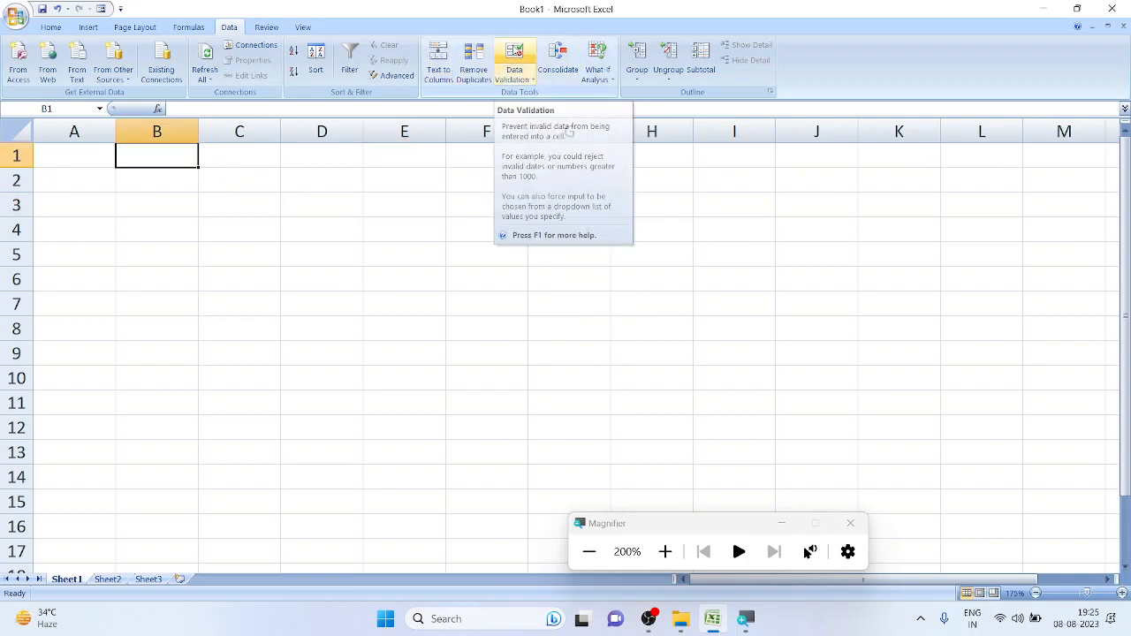
# Give B1 a Data Validation rule: Whole number, Minimum 0, Maximum 10
pyautogui.click(523, 71)
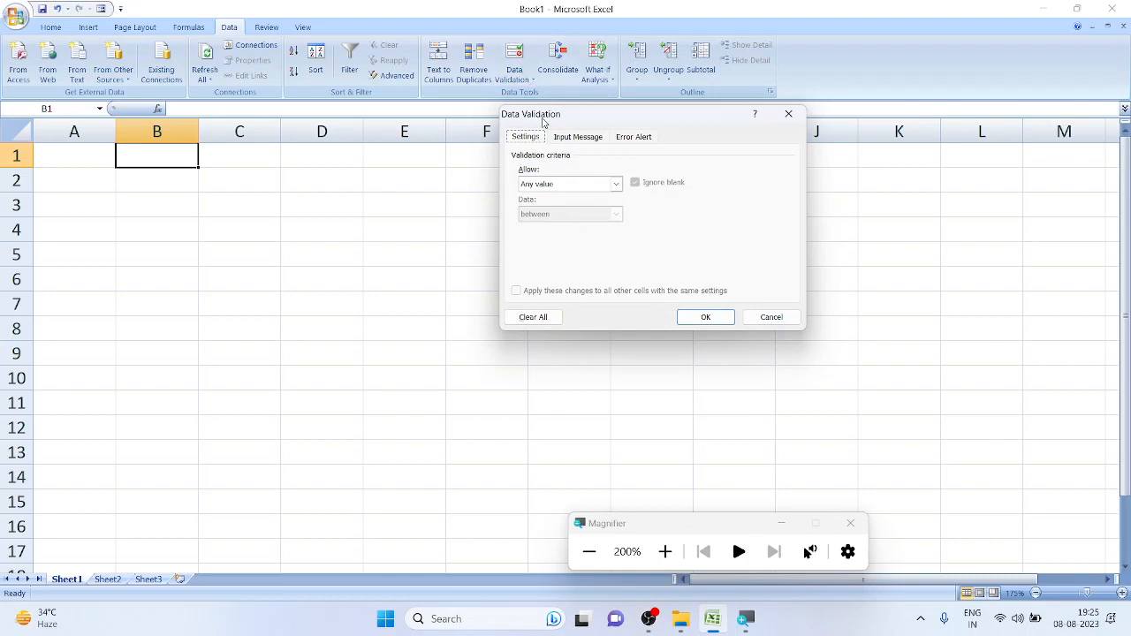
pyautogui.moveTo(544, 114); pyautogui.dragTo(312, 62)
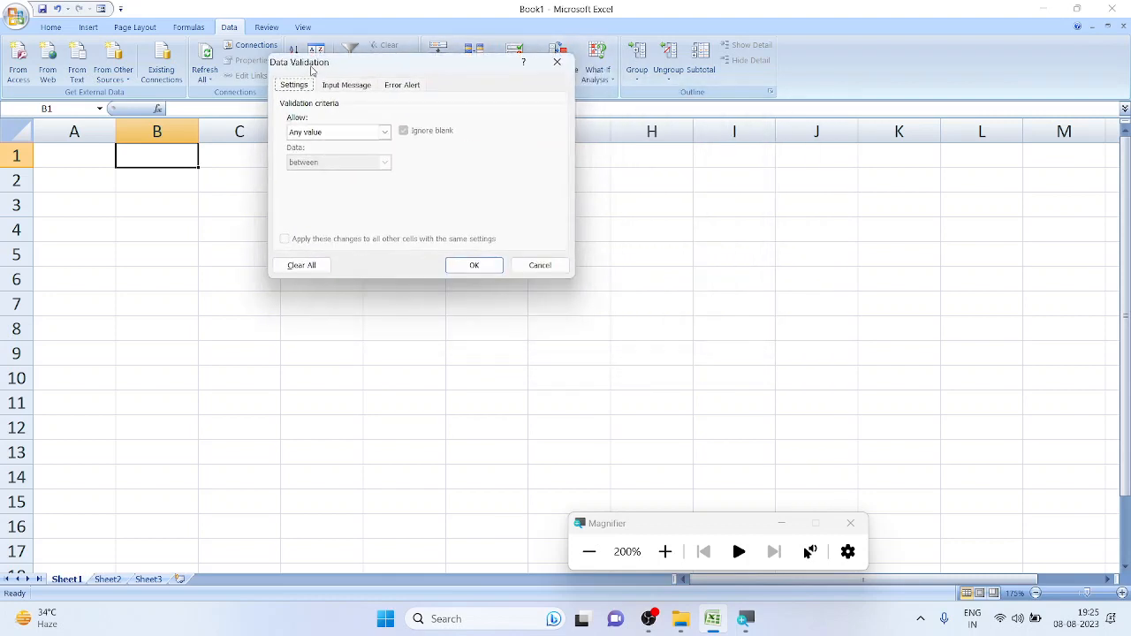
pyautogui.click(317, 133)
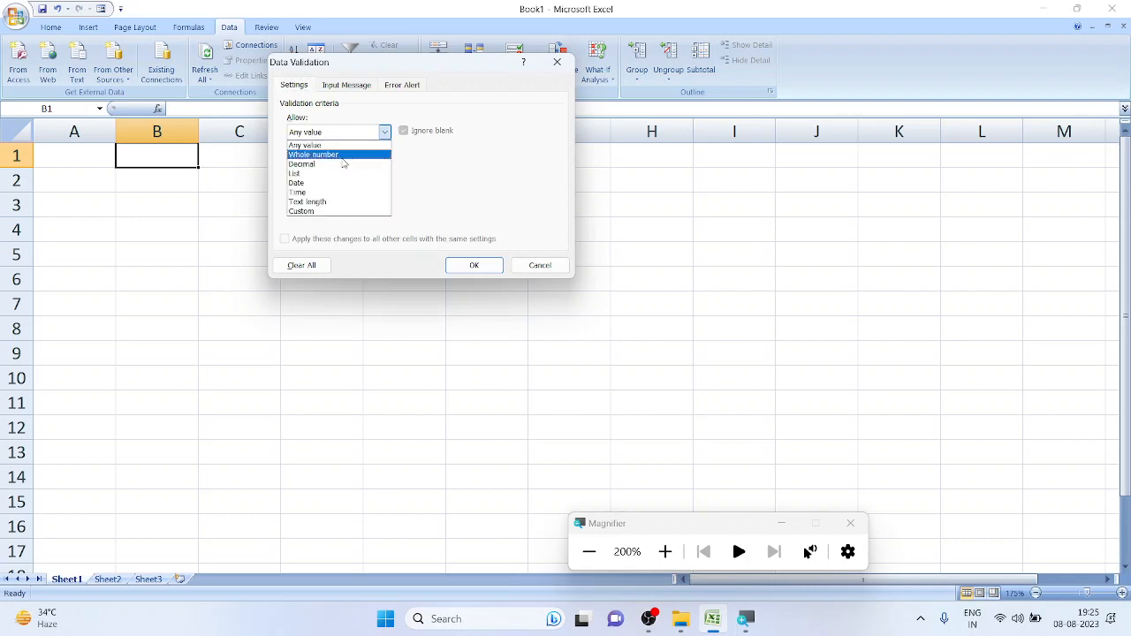
pyautogui.click(318, 155)
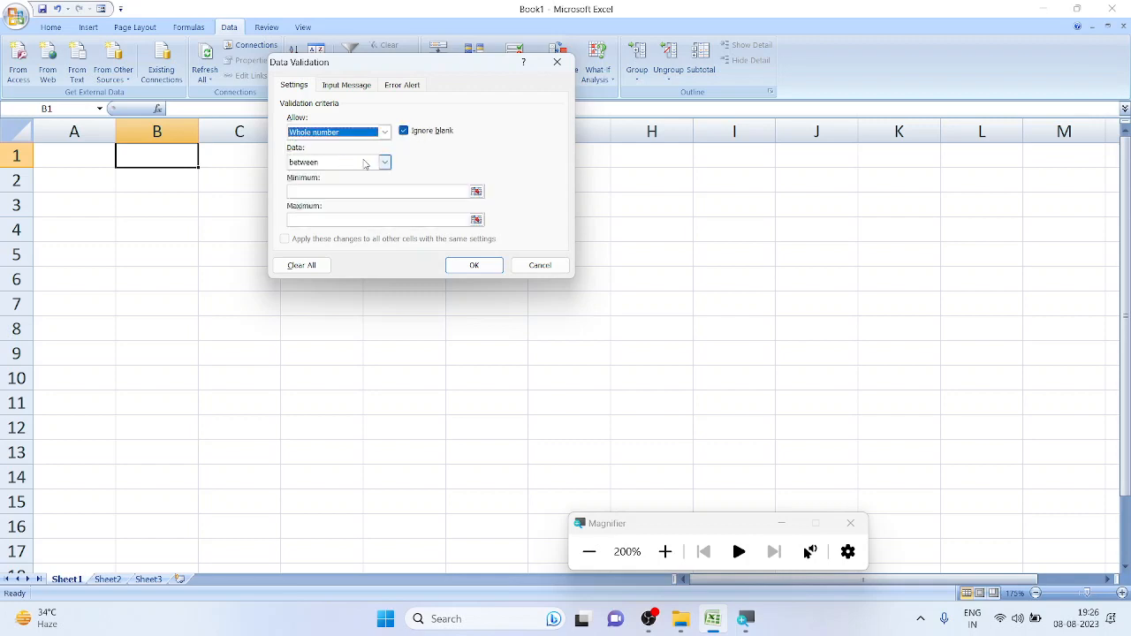
pyautogui.click(357, 191)
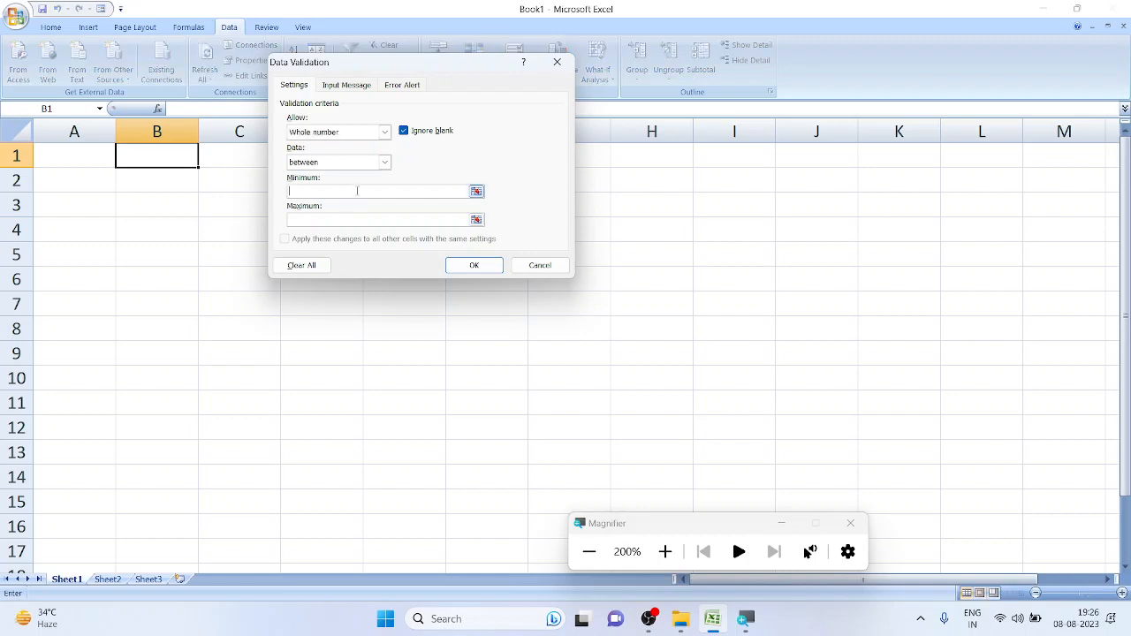
pyautogui.write('0')
pyautogui.click(352, 219)
pyautogui.write('10')
pyautogui.click(468, 267)
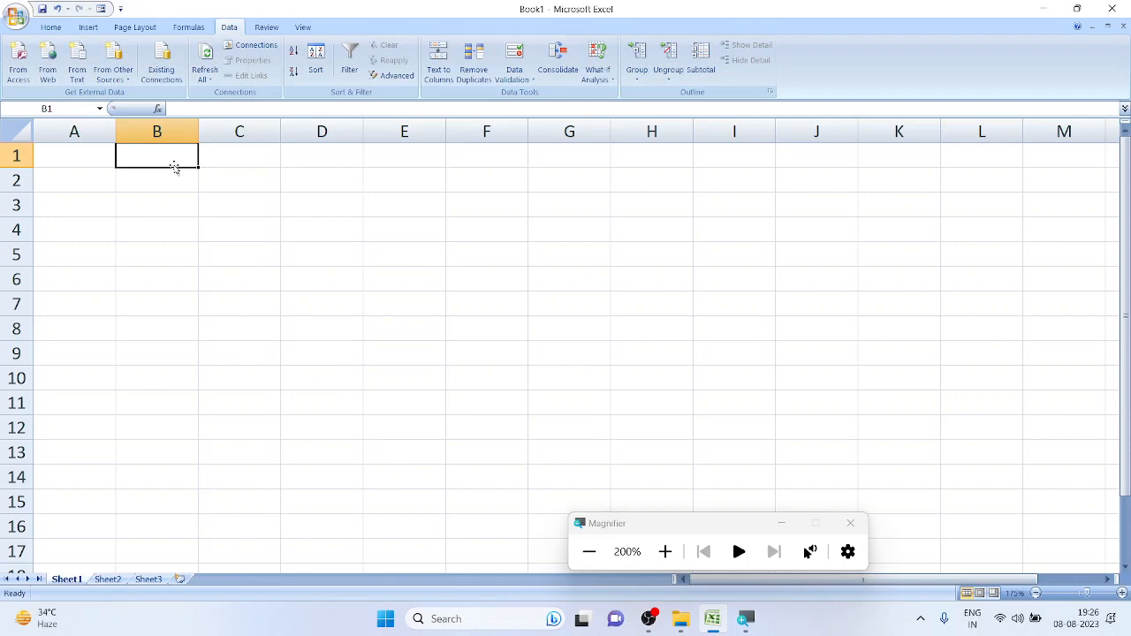
pyautogui.write('0')
pyautogui.press('Return')
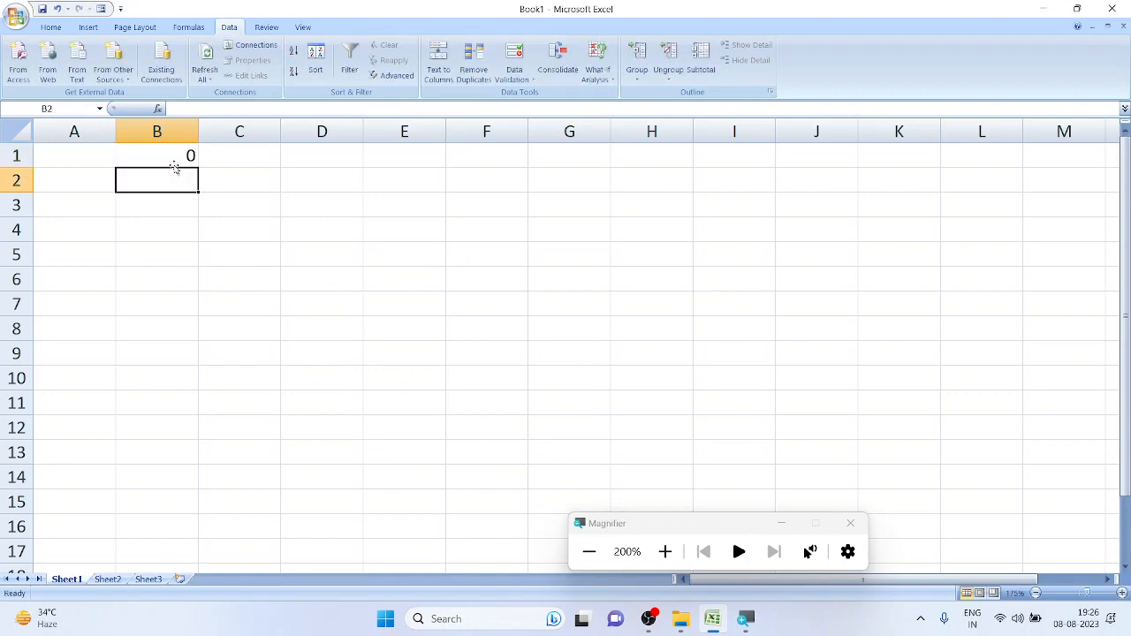
pyautogui.click(175, 166)
pyautogui.write('10')
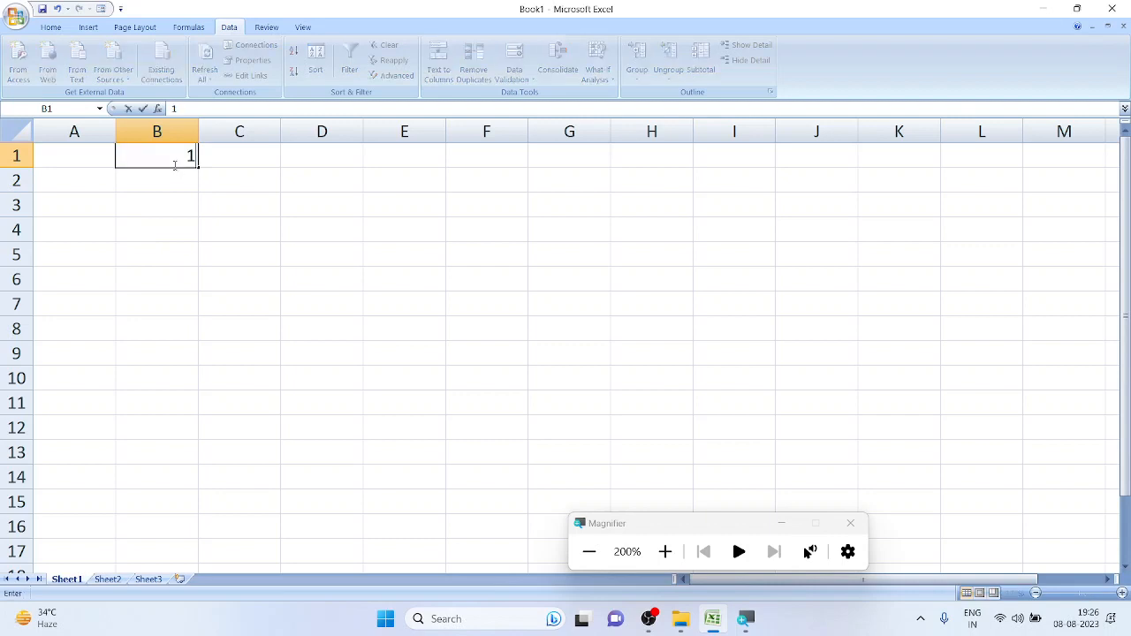
pyautogui.press('Return')
pyautogui.click(175, 166)
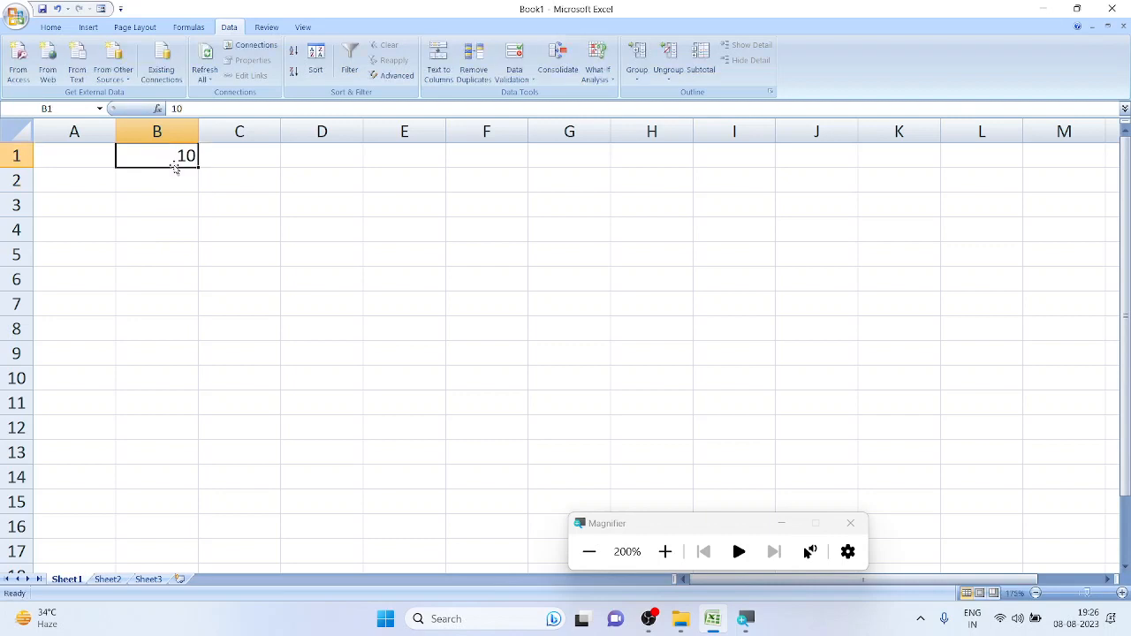
pyautogui.write('11')
pyautogui.press('Return')
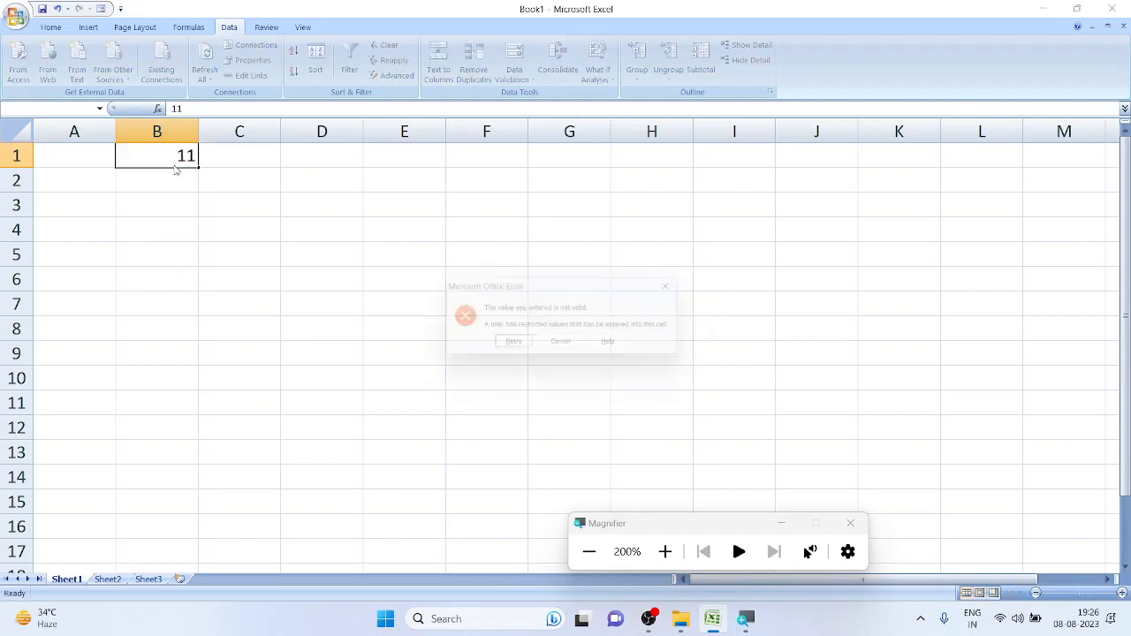
pyautogui.moveTo(545, 287); pyautogui.dragTo(401, 116)
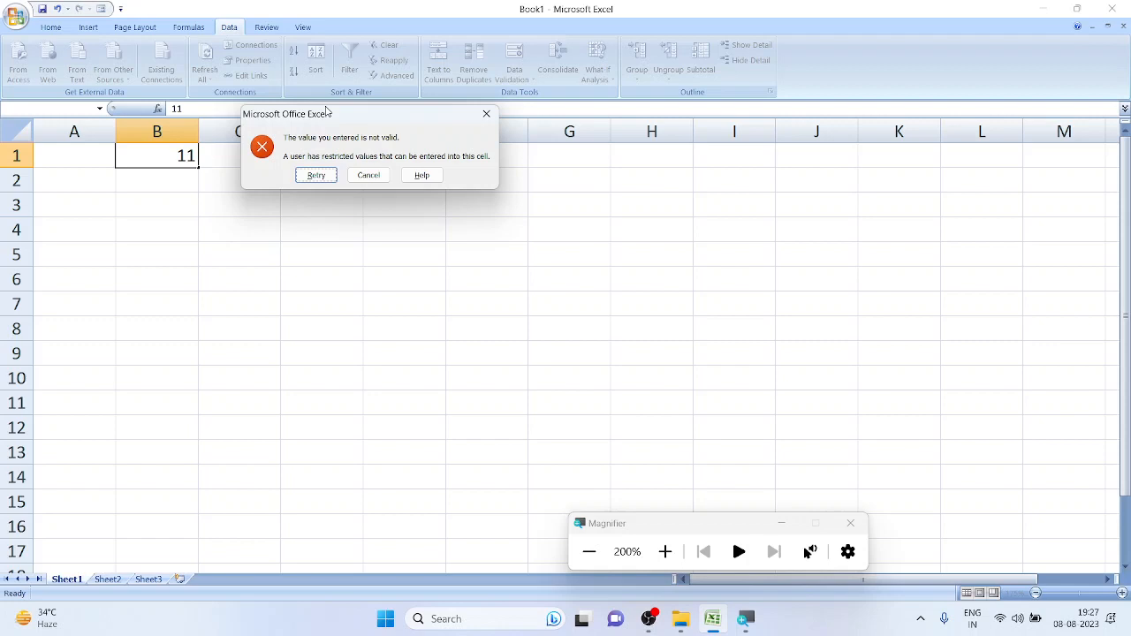
pyautogui.click(316, 175)
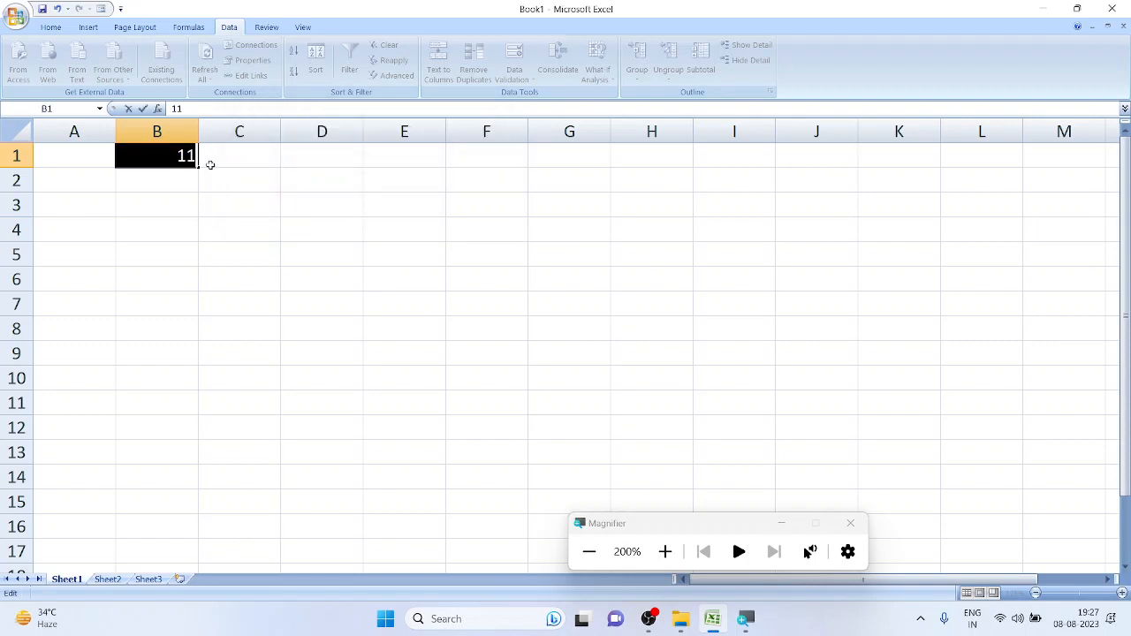
pyautogui.moveTo(196, 156); pyautogui.dragTo(187, 155)
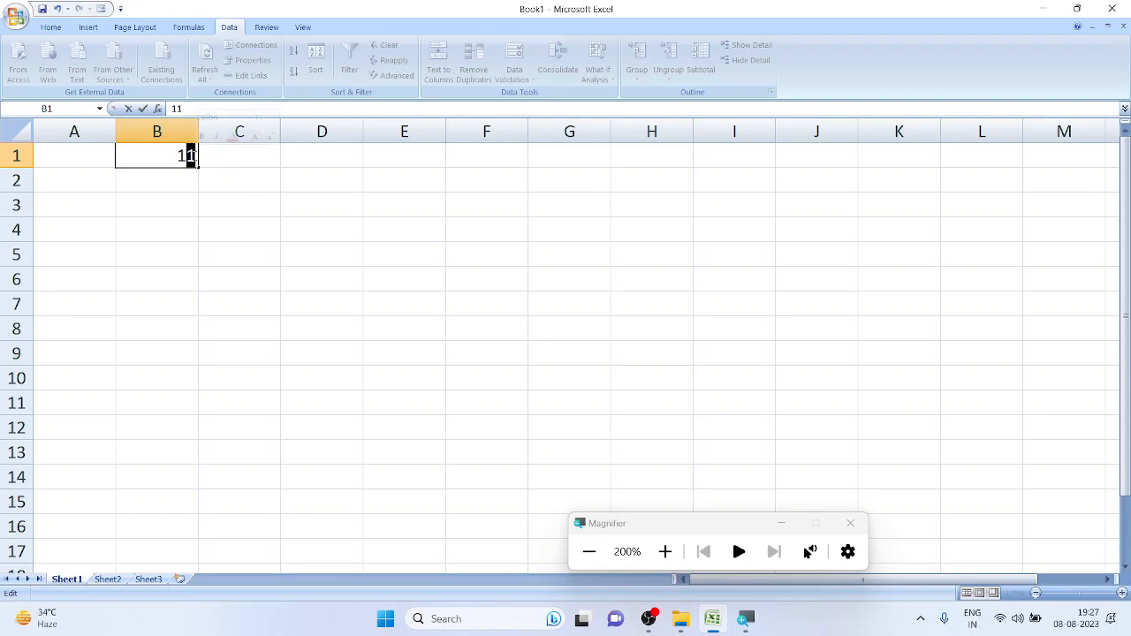
pyautogui.write('9')
pyautogui.press('Return')
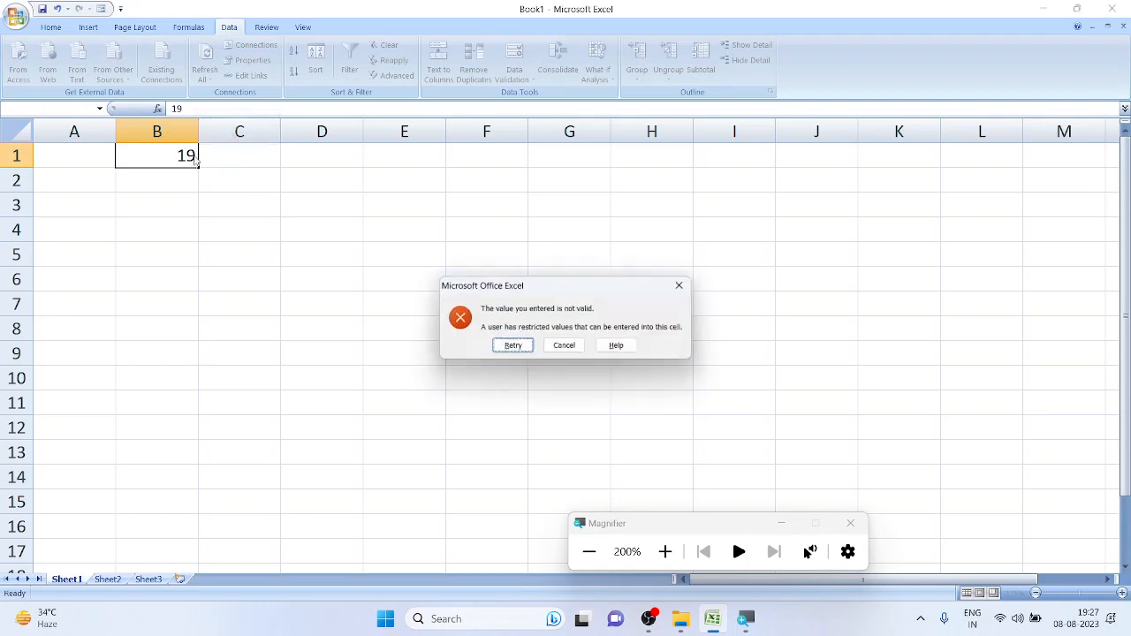
pyautogui.moveTo(597, 286); pyautogui.dragTo(329, 144)
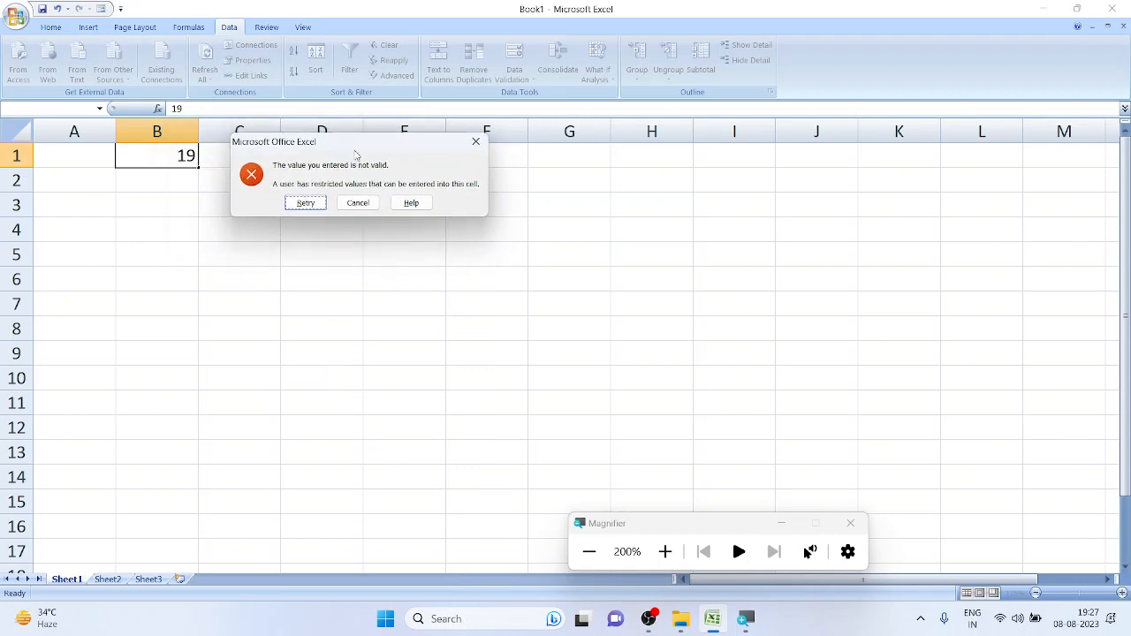
pyautogui.click(366, 203)
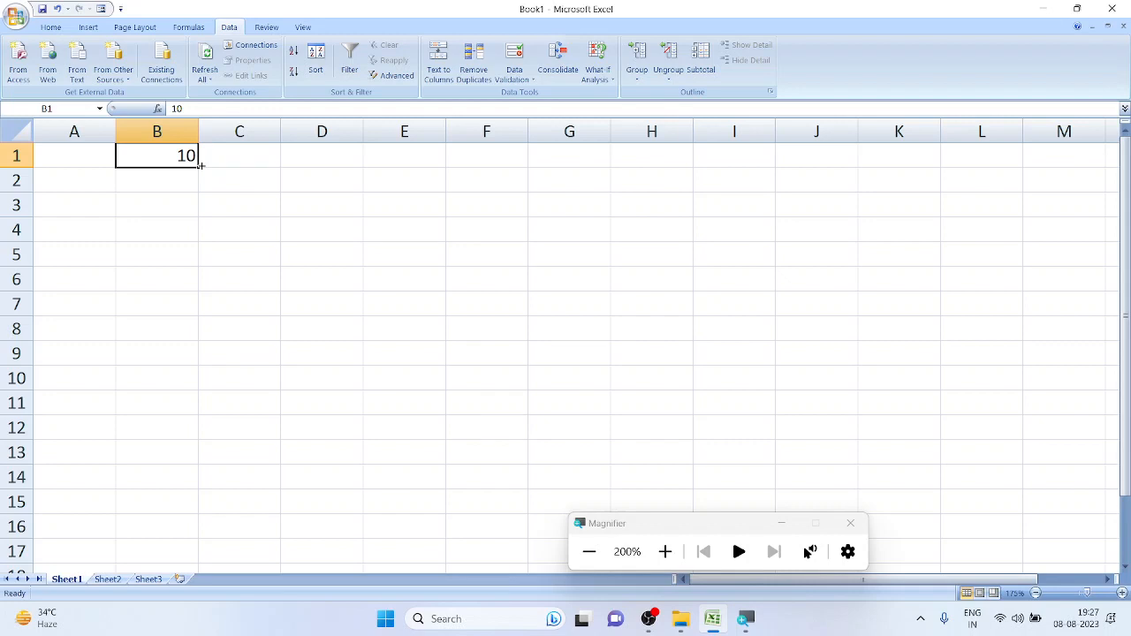
pyautogui.write('-2')
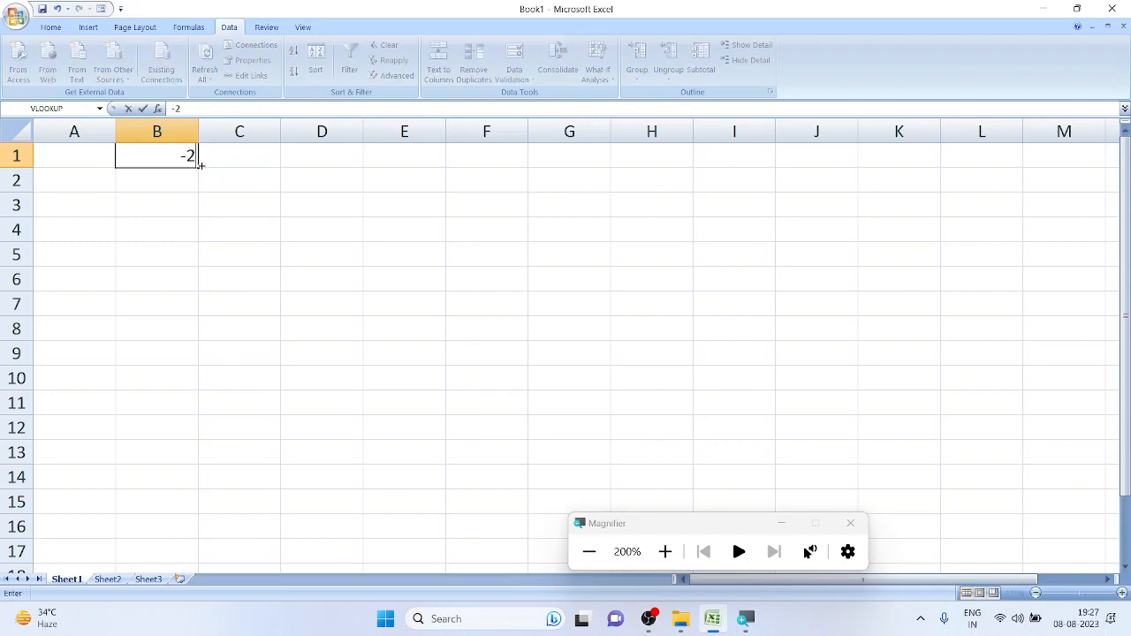
pyautogui.press('Return')
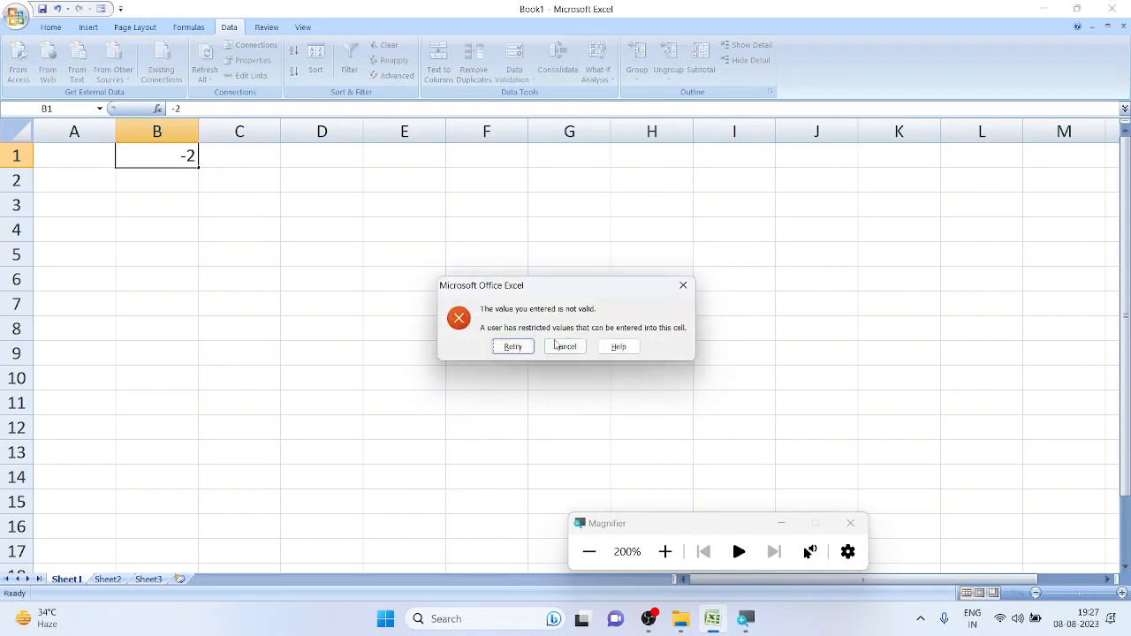
pyautogui.moveTo(569, 289); pyautogui.dragTo(376, 148)
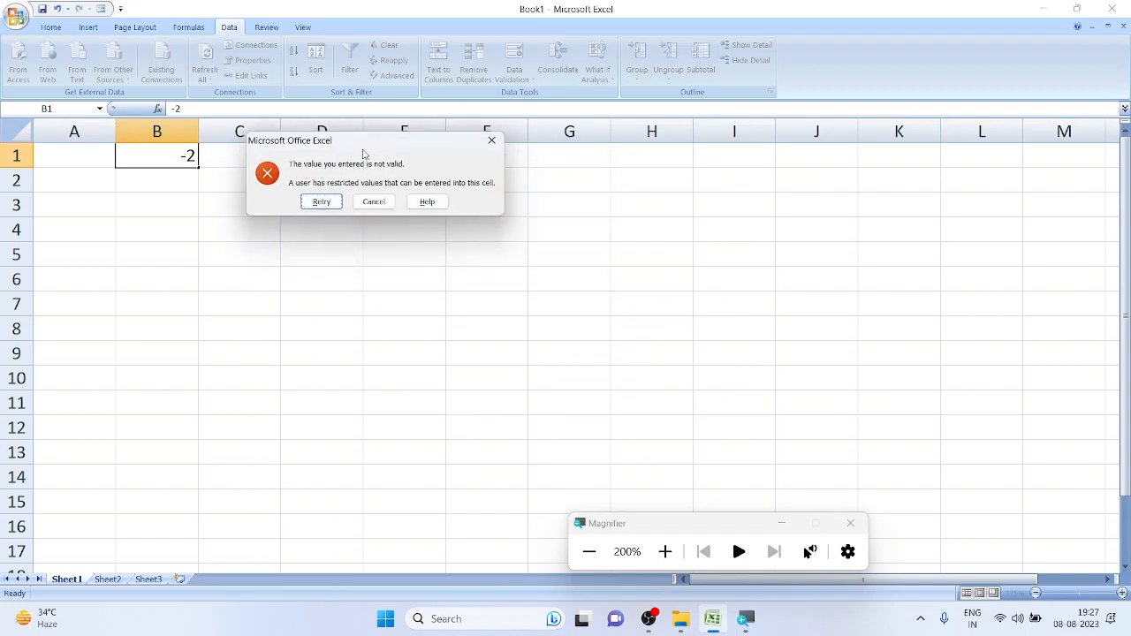
pyautogui.click(382, 202)
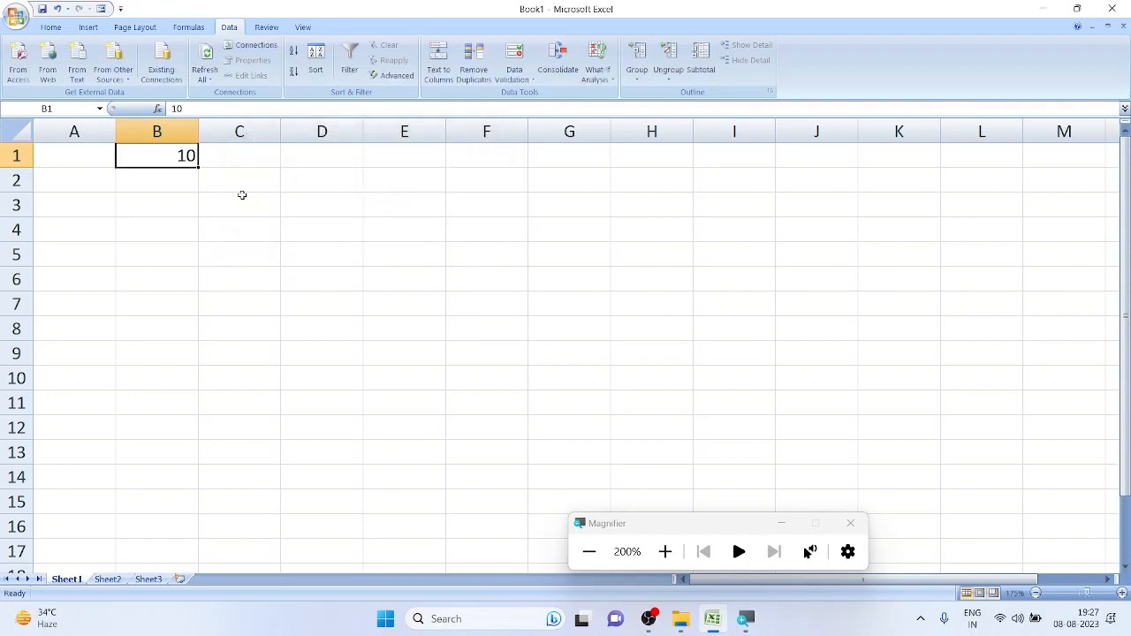
pyautogui.click(16, 155)
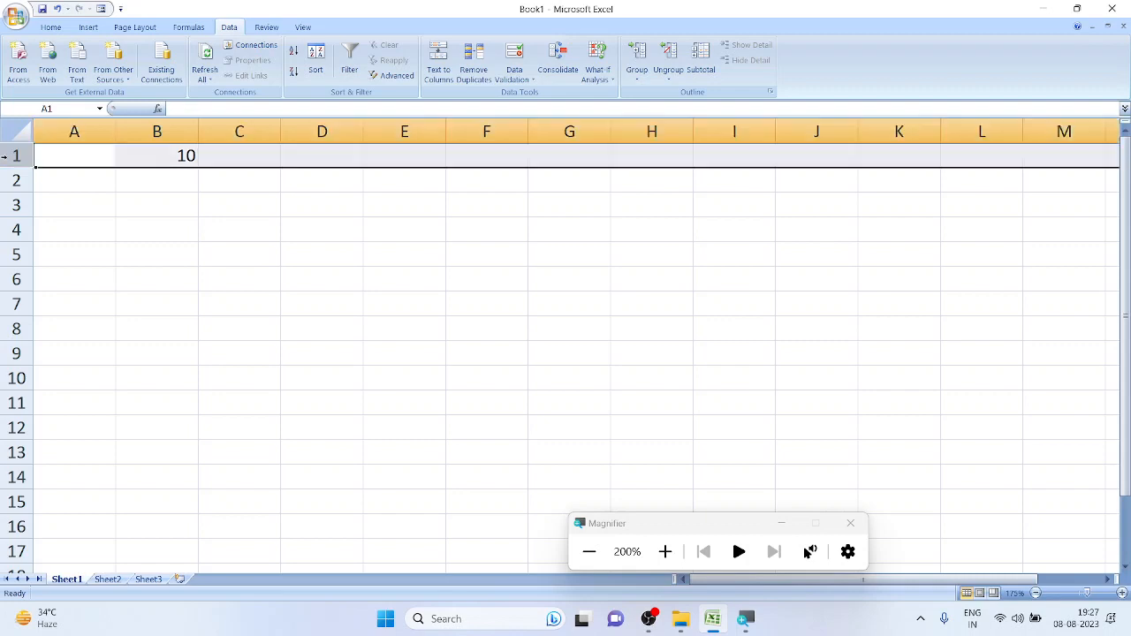
# Insert a blank row above the 10, enter 'Range 0 to 10' in B1, and auto-fit column B
pyautogui.rightClick(16, 155)
pyautogui.click(35, 233)
pyautogui.click(147, 158)
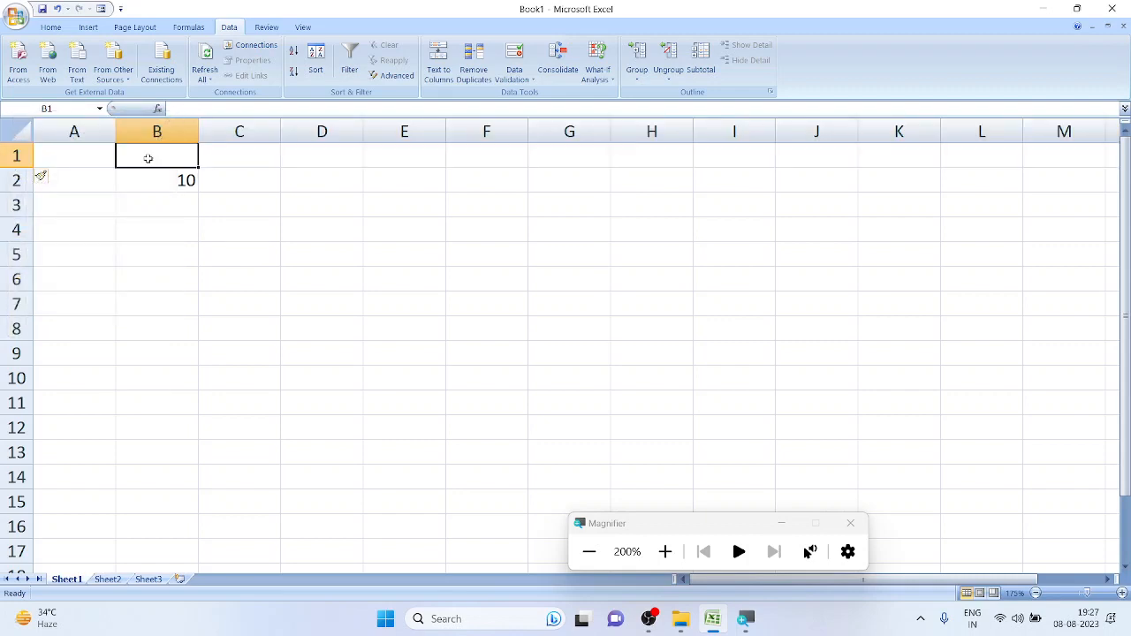
pyautogui.write('Range 0')
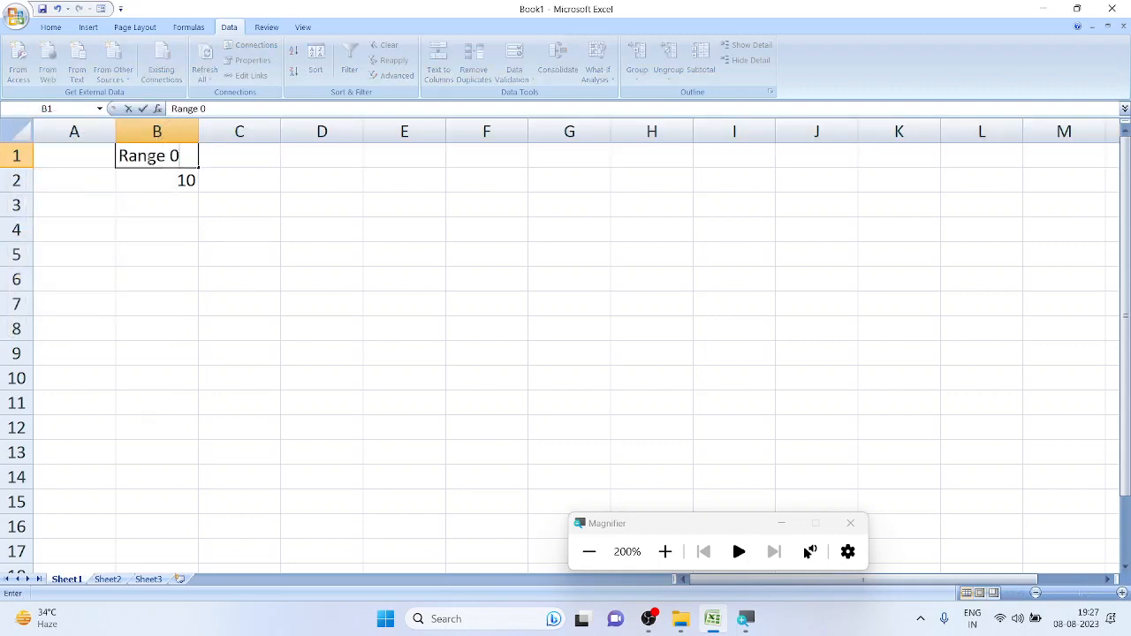
pyautogui.write(' to 10')
pyautogui.press('Return')
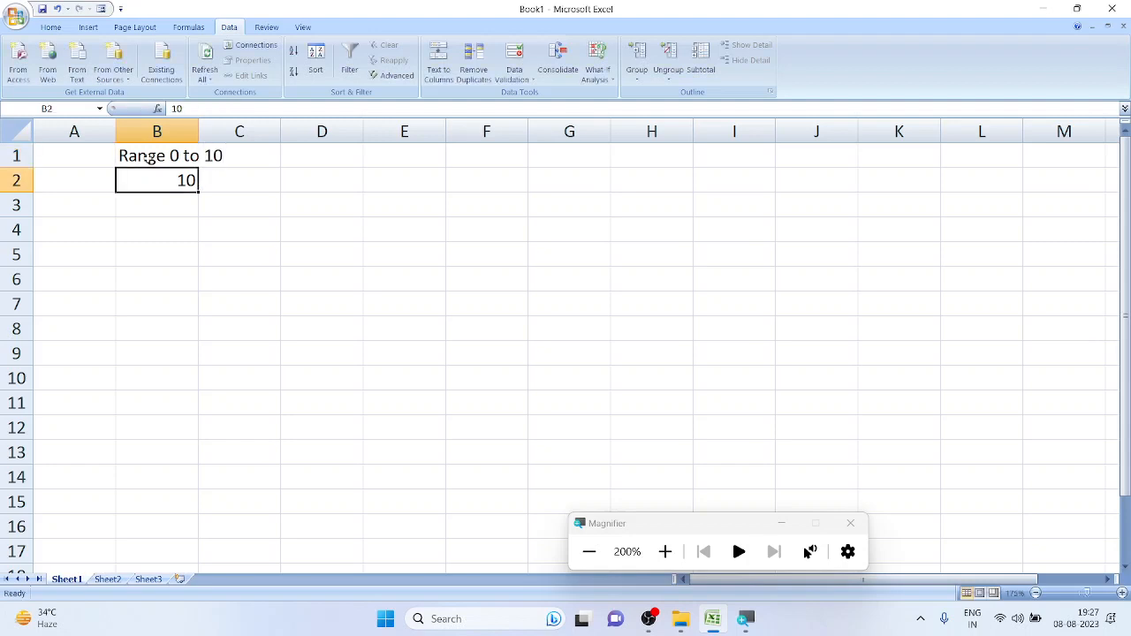
pyautogui.doubleClick(197, 132)
pyautogui.click(271, 157)
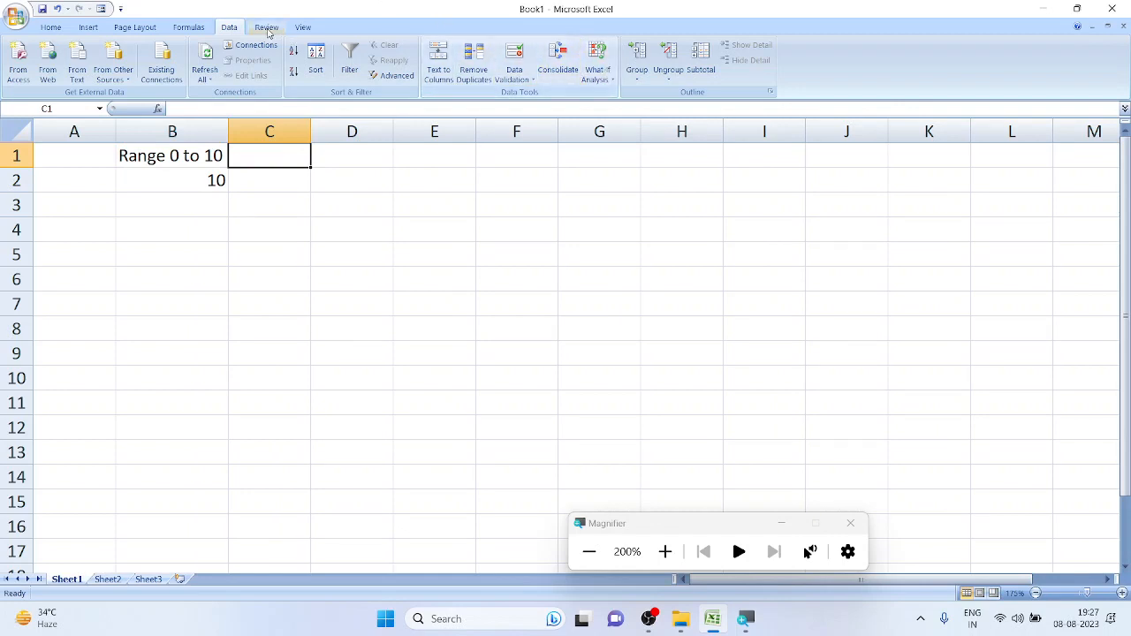
# Give C1 a List validation with the source 1,2,3,4,5
pyautogui.click(514, 57)
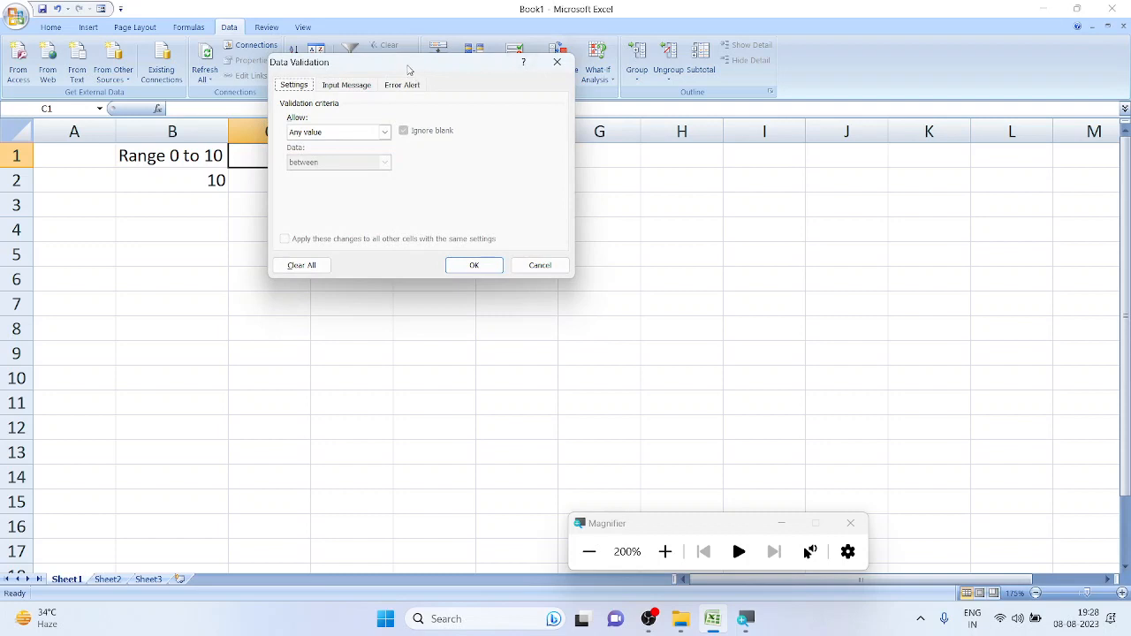
pyautogui.click(402, 130)
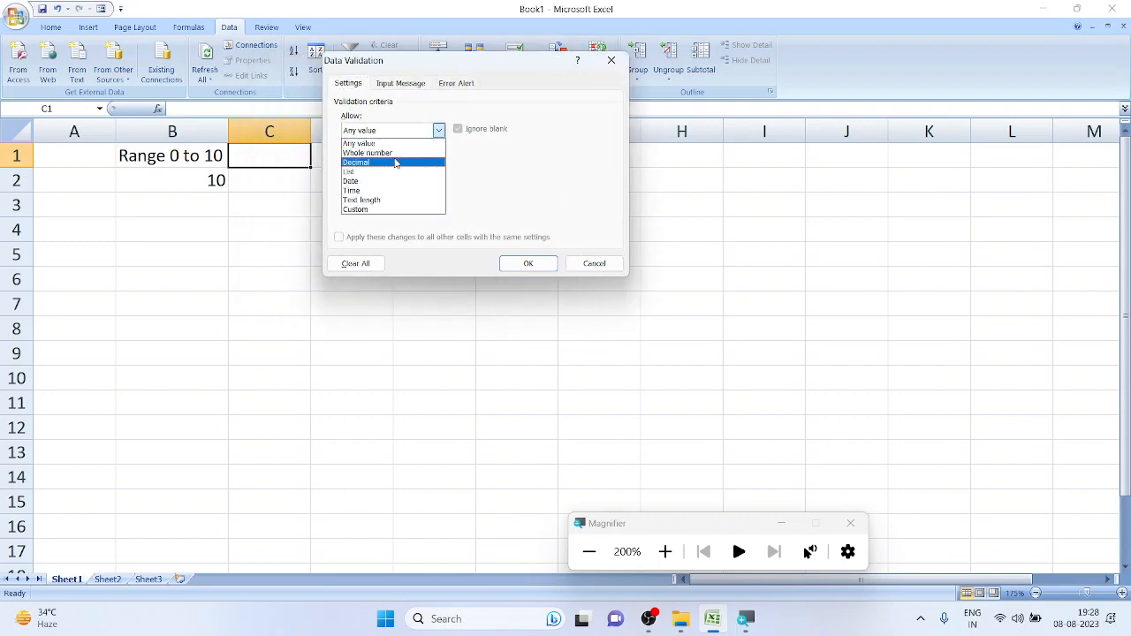
pyautogui.click(395, 163)
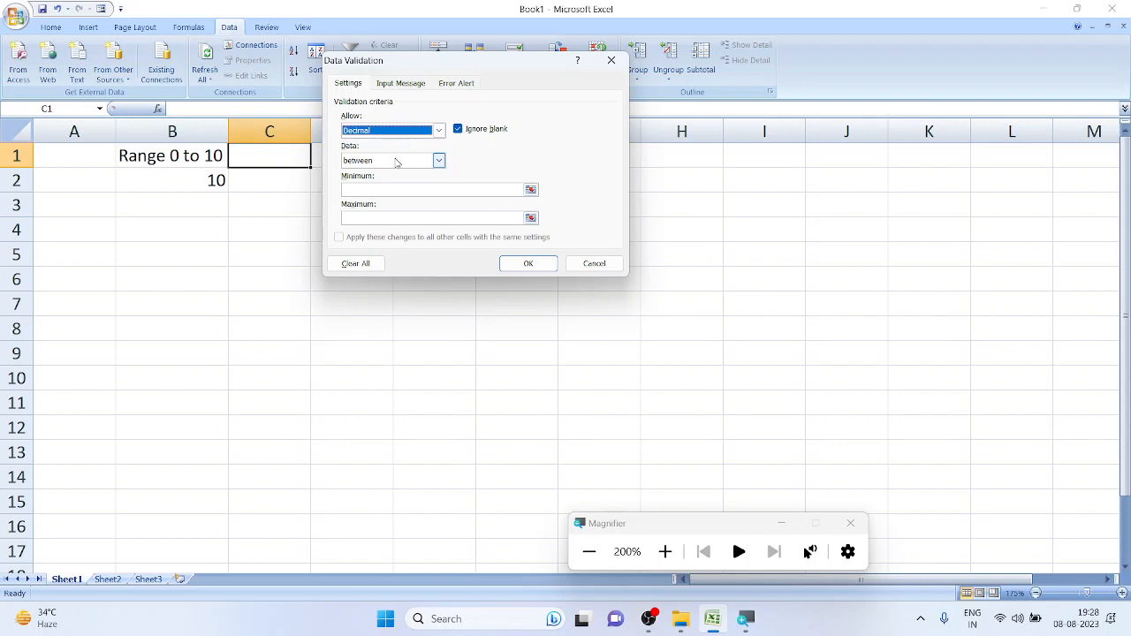
pyautogui.click(438, 130)
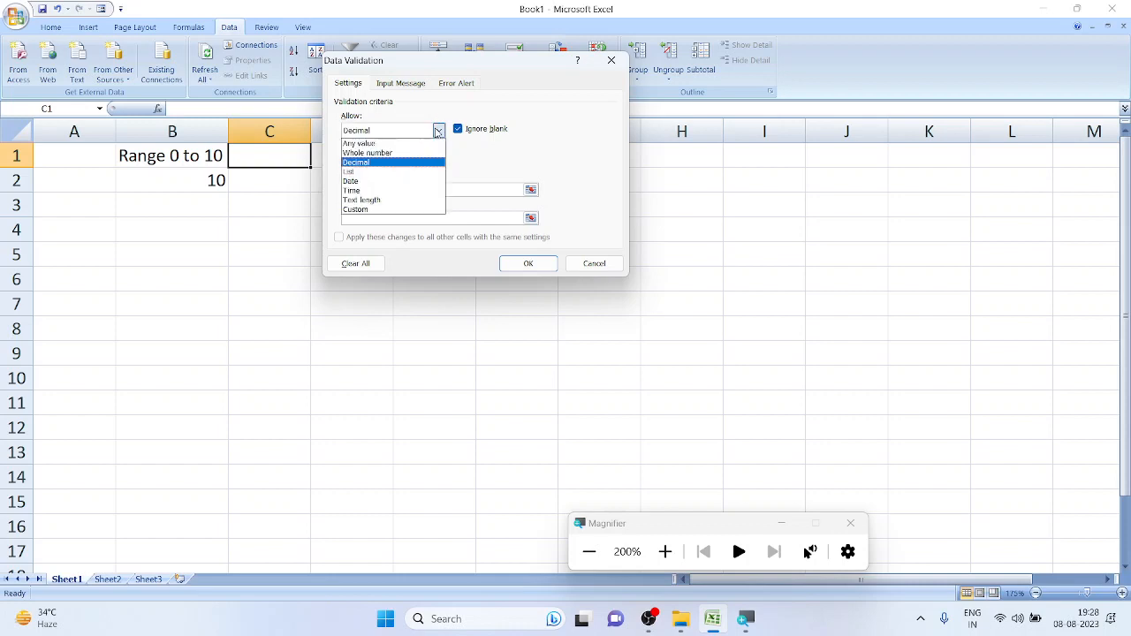
pyautogui.click(406, 172)
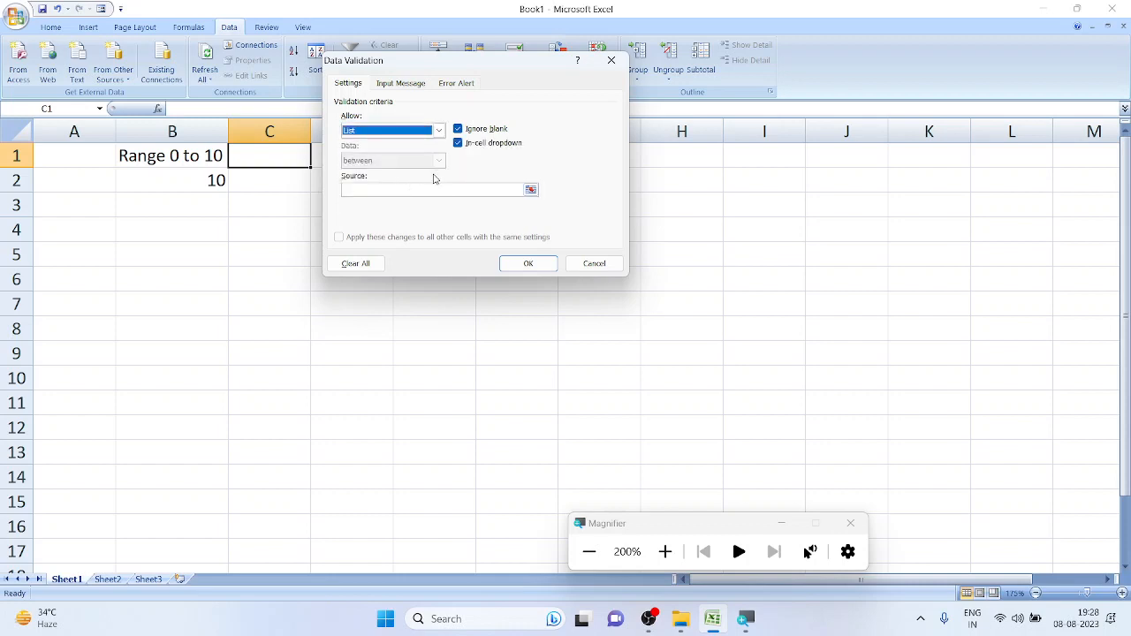
pyautogui.click(375, 191)
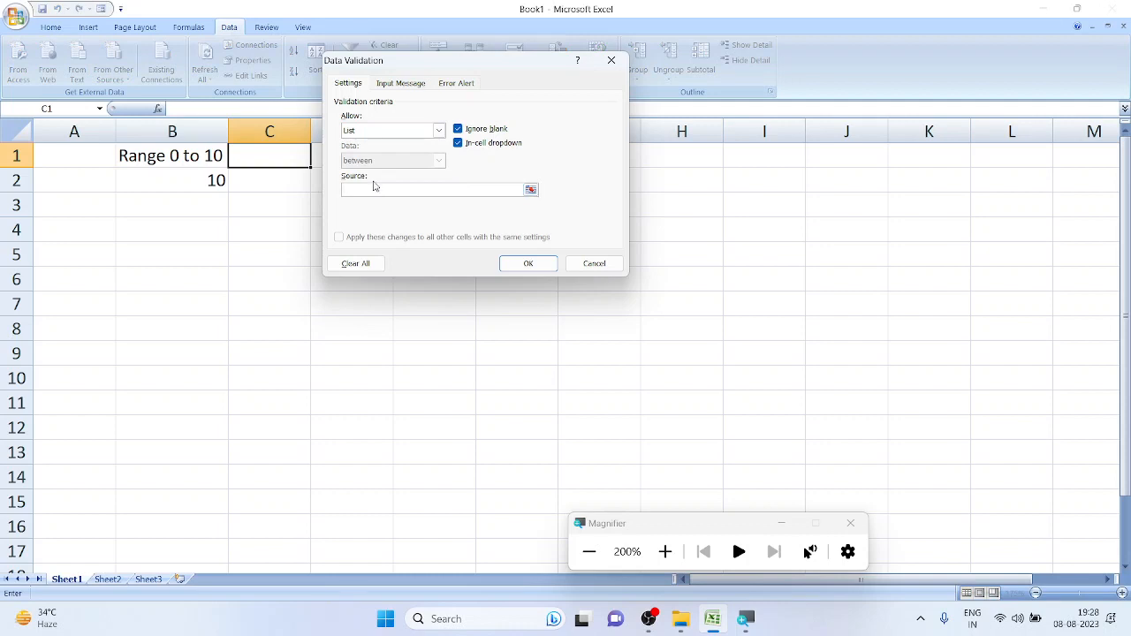
pyautogui.write('1,2,3,4,5')
pyautogui.click(527, 263)
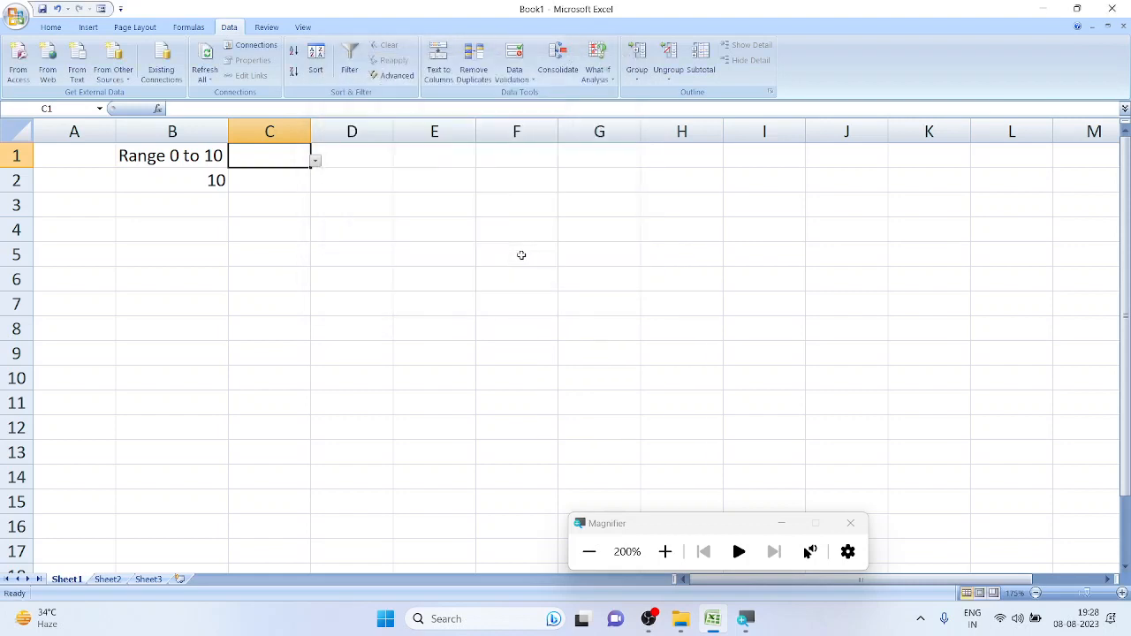
# Try C1's dropdown, picking 4, then 2, then 5
pyautogui.click(373, 175)
pyautogui.click(290, 152)
pyautogui.click(315, 161)
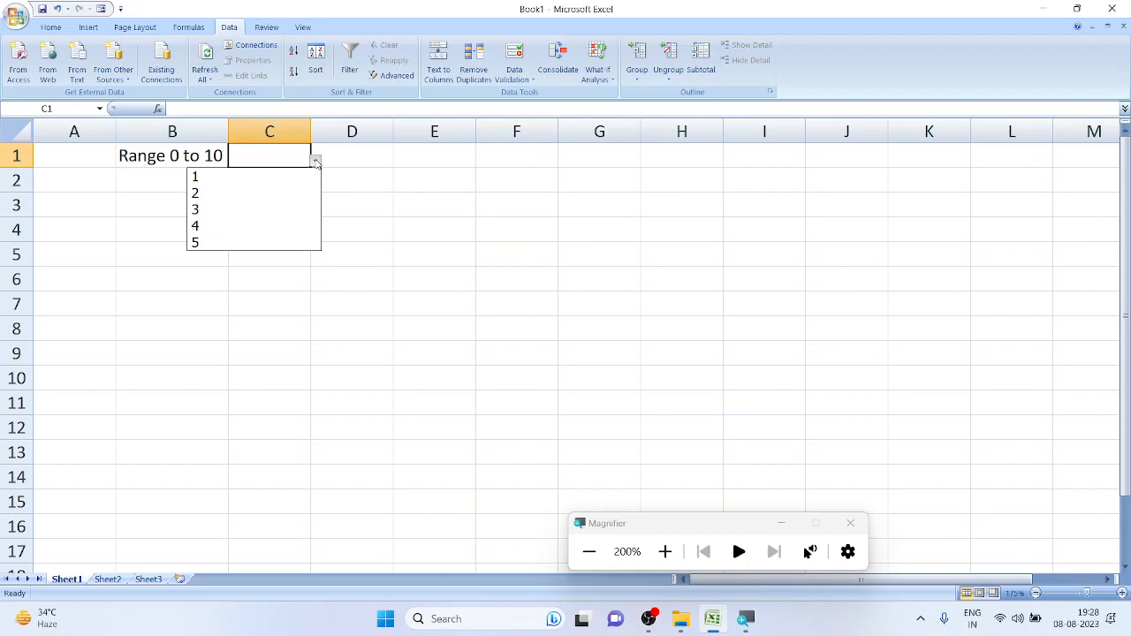
pyautogui.click(285, 227)
pyautogui.click(315, 162)
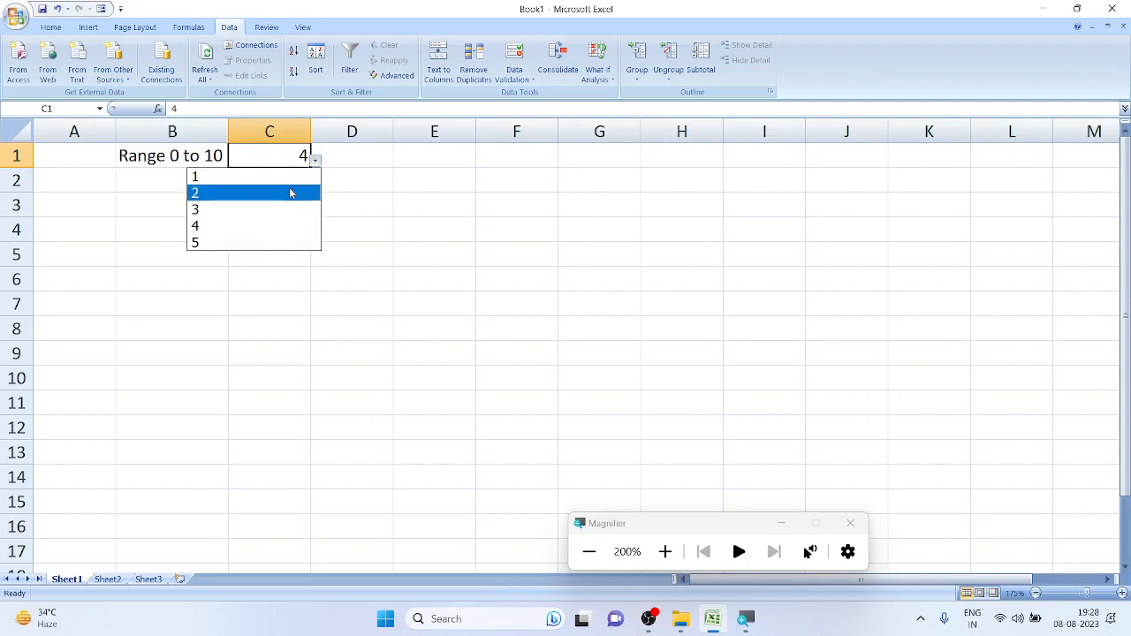
pyautogui.click(290, 191)
pyautogui.click(316, 162)
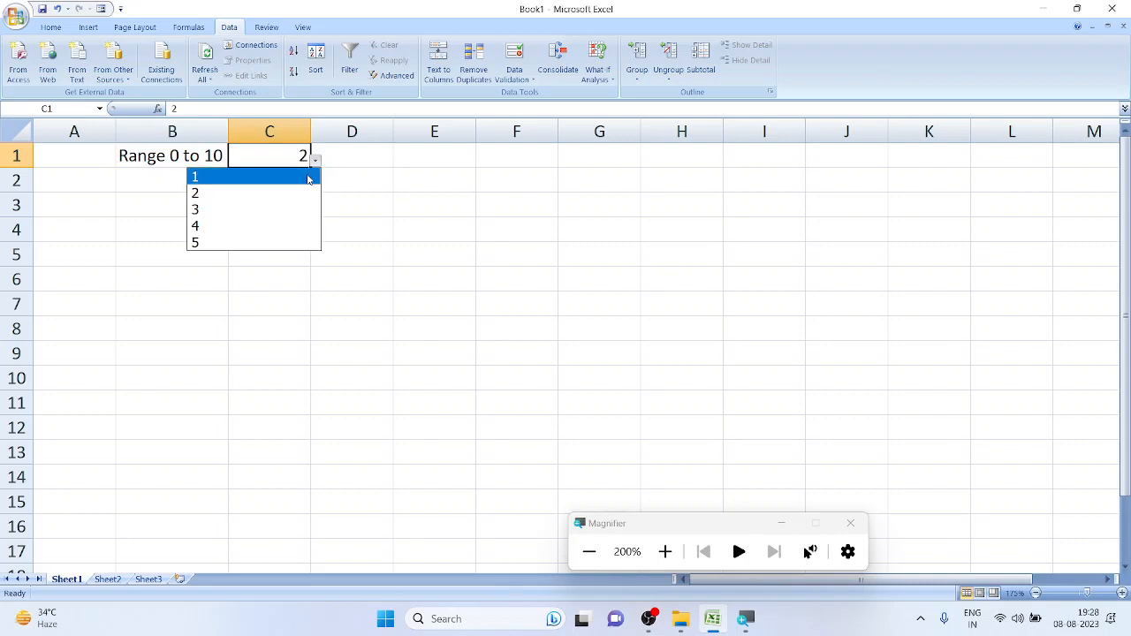
pyautogui.click(284, 240)
pyautogui.click(343, 177)
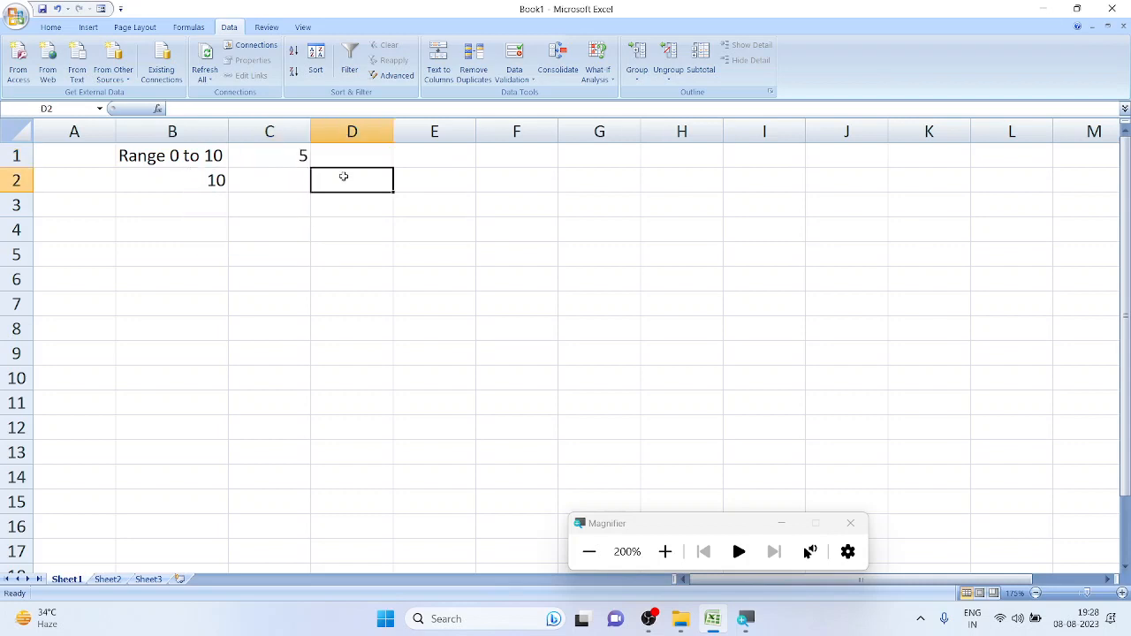
# Move the dropdown cell holding 5 from C1 down to C2
pyautogui.click(279, 159)
pyautogui.click(315, 161)
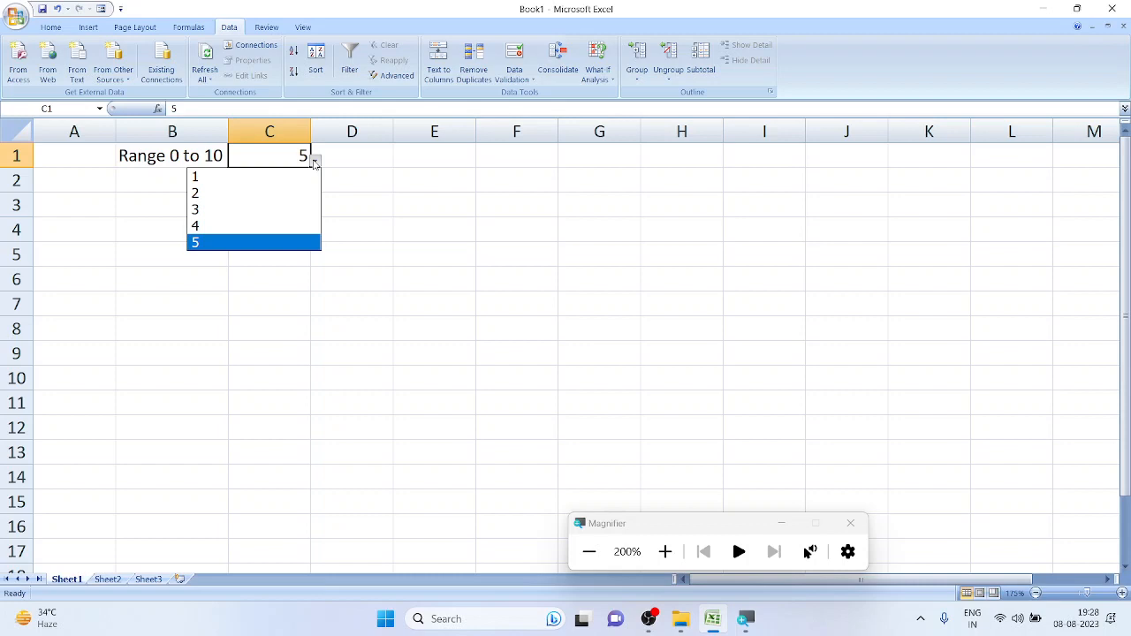
pyautogui.click(260, 161)
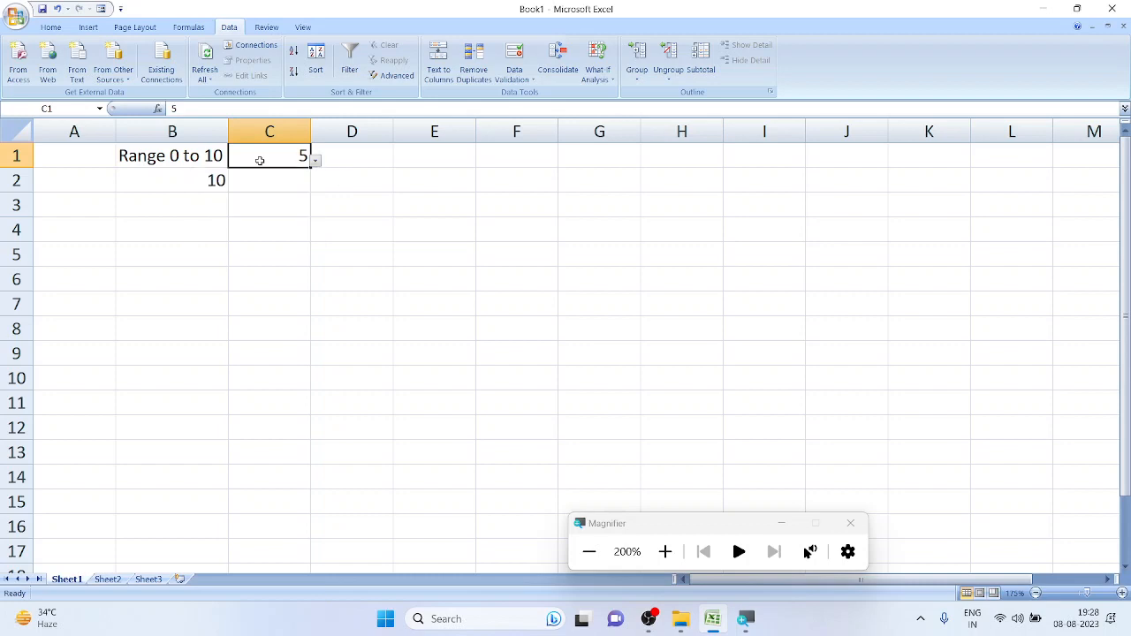
pyautogui.hotkey('ctrl', 'x')
pyautogui.press('Down')
pyautogui.hotkey('ctrl', 'v')
# Label C1 'Dropdown', pick 3 in C2's dropdown, and auto-fit column C
pyautogui.click(260, 161)
pyautogui.write('Drop')
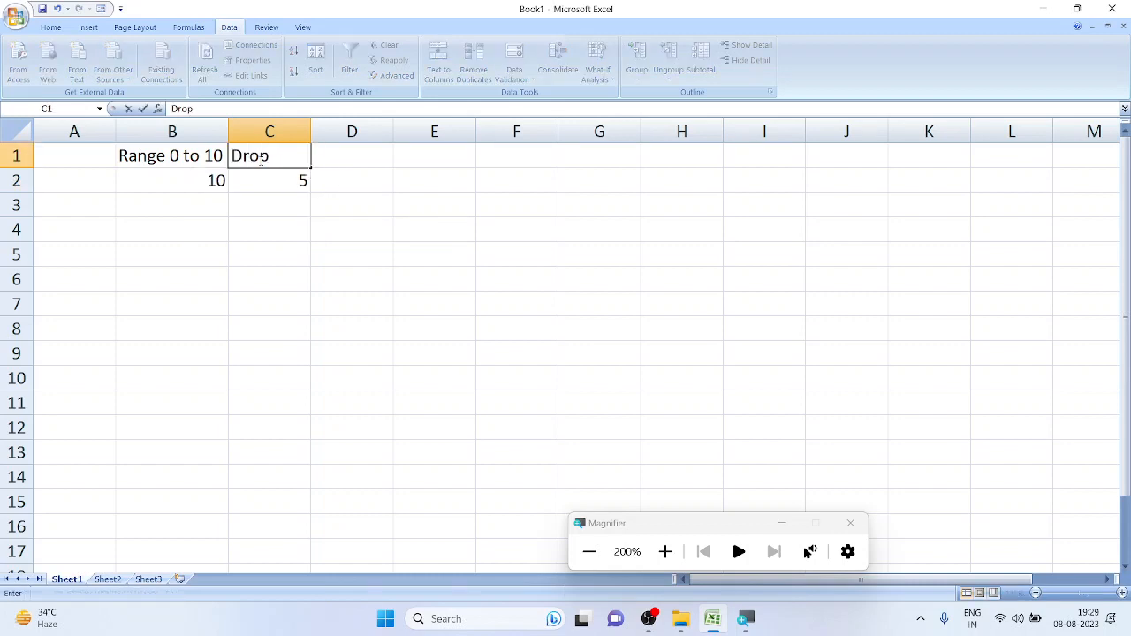
pyautogui.write('down')
pyautogui.click(355, 253)
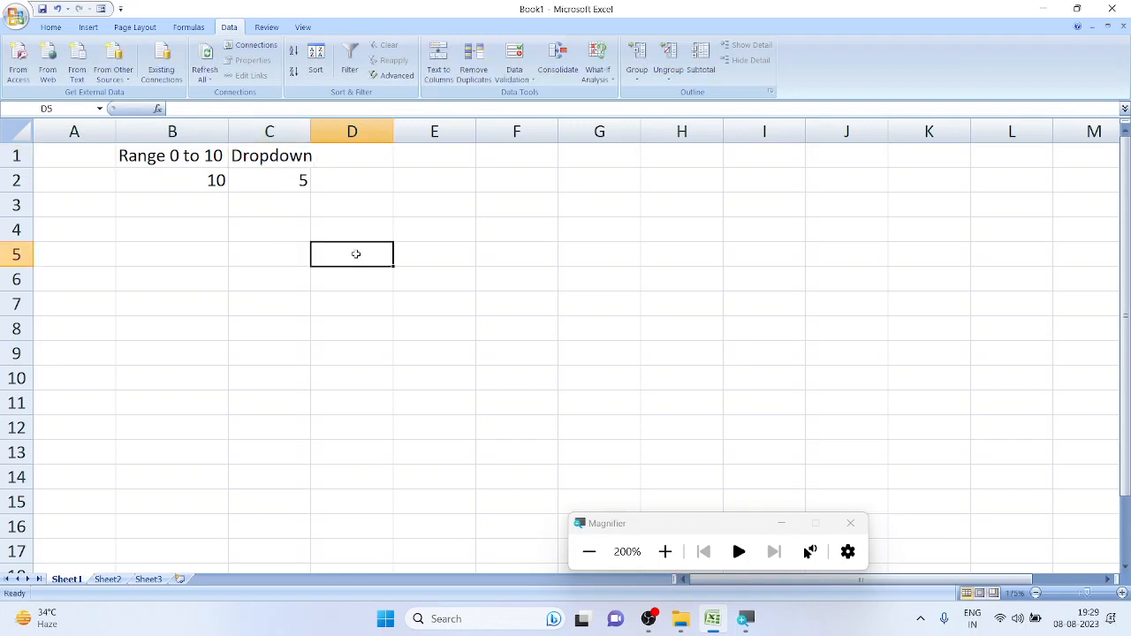
pyautogui.click(281, 186)
pyautogui.click(315, 183)
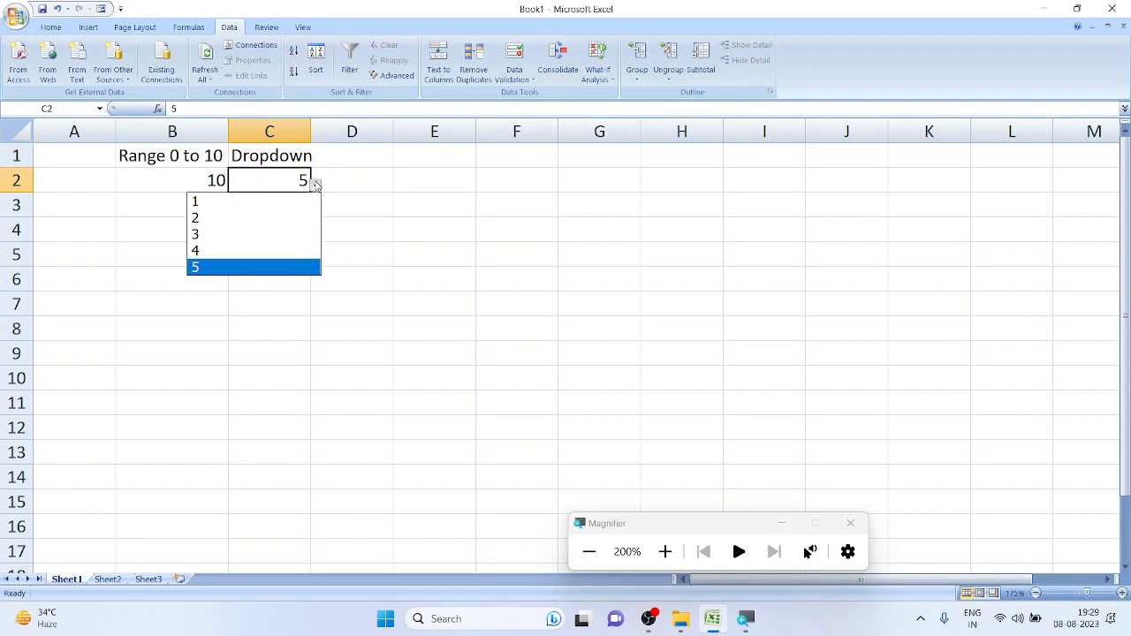
pyautogui.click(302, 232)
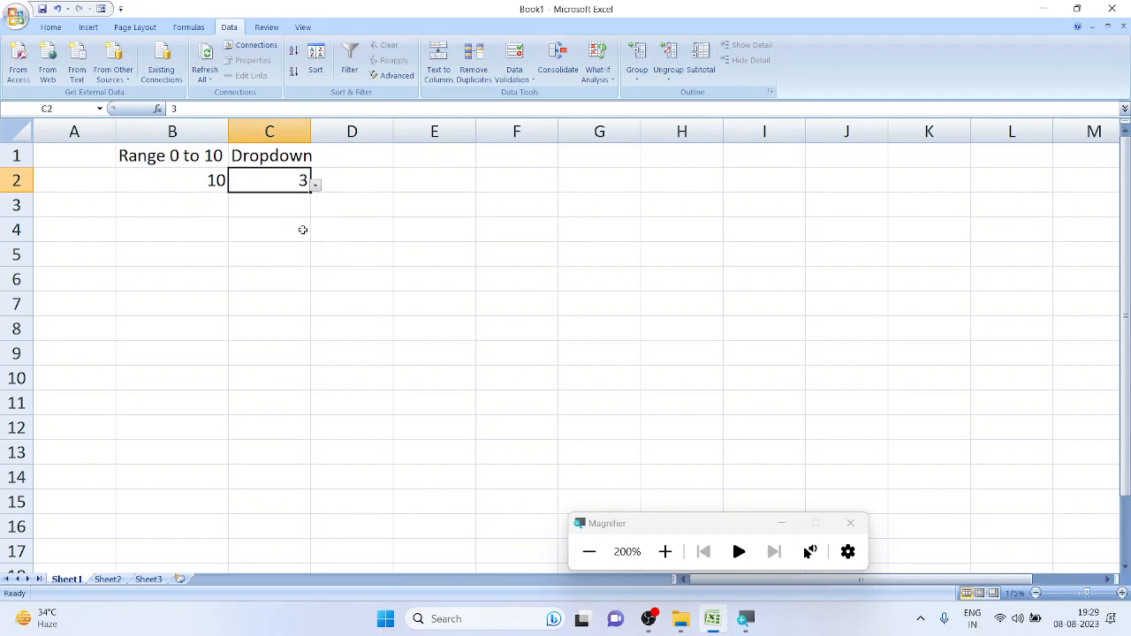
pyautogui.click(372, 184)
pyautogui.doubleClick(311, 134)
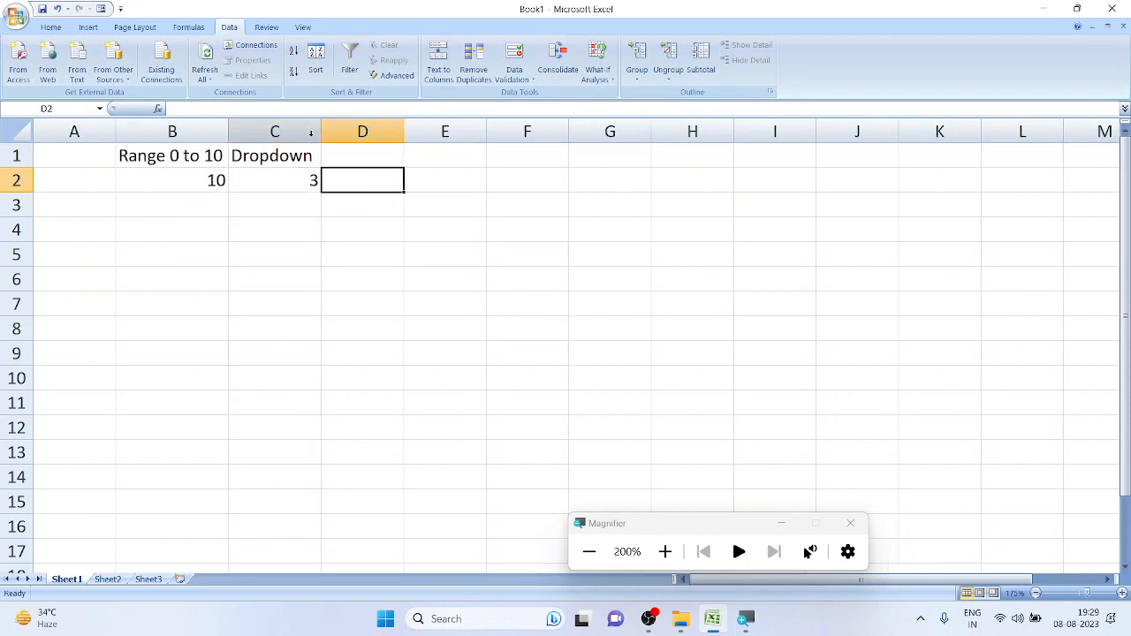
pyautogui.click(354, 157)
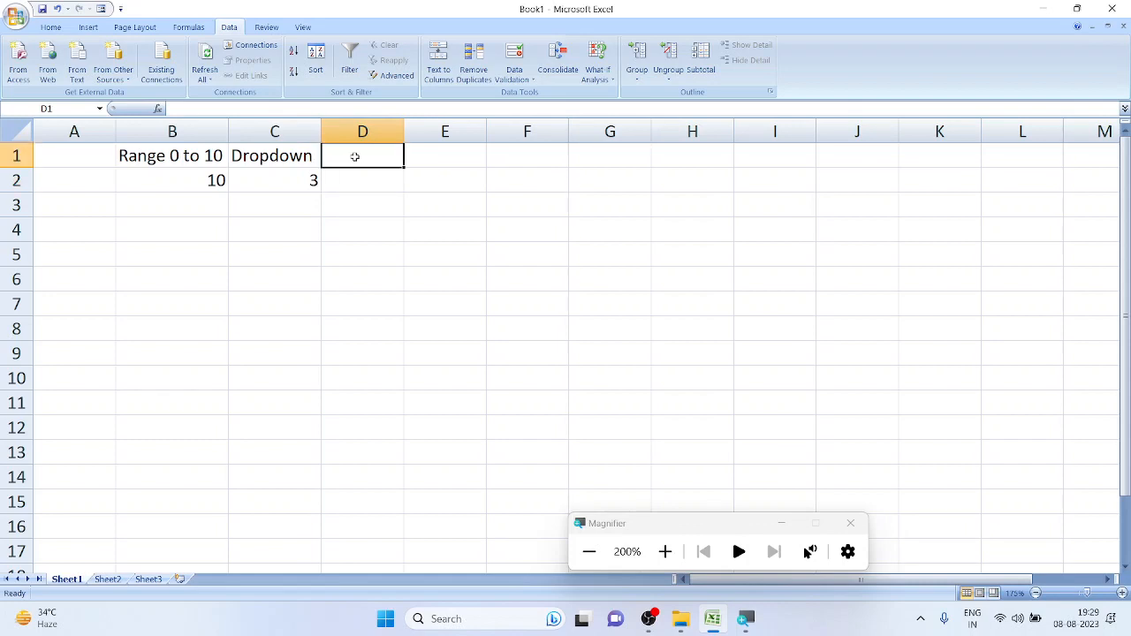
# Enter the heading 'Shift' in D1
pyautogui.write('Shift')
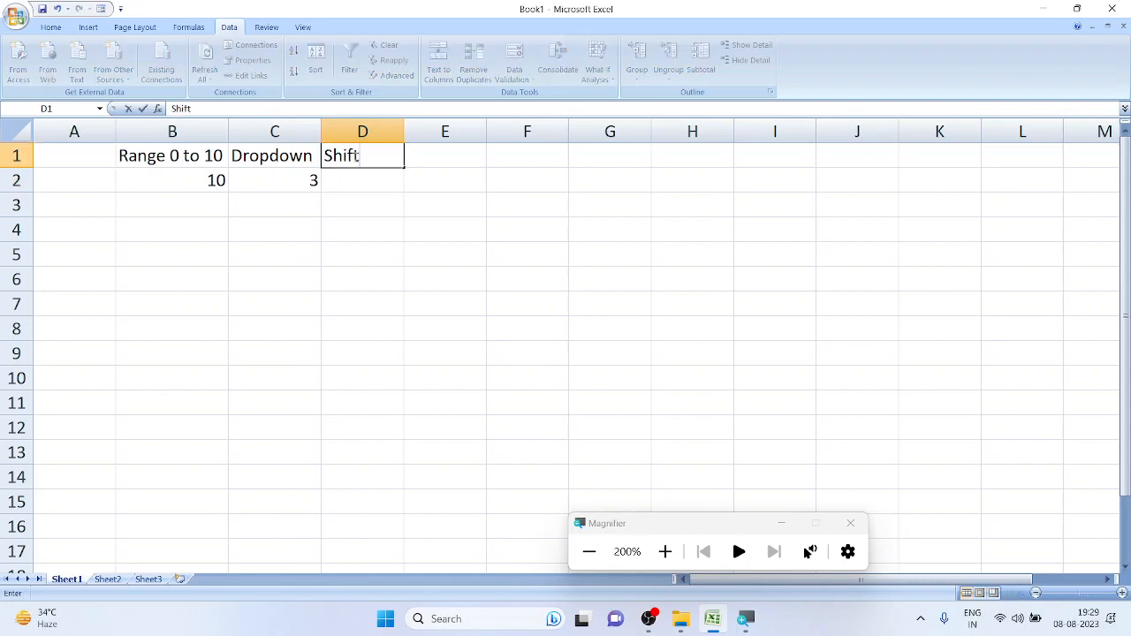
pyautogui.press('Return')
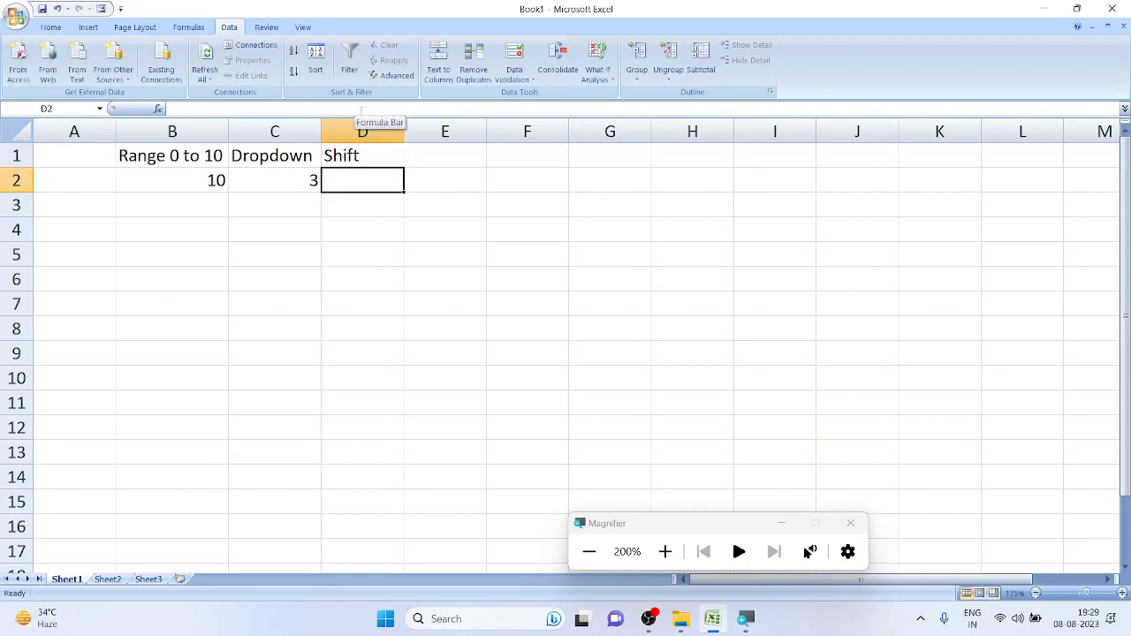
pyautogui.doubleClick(398, 186)
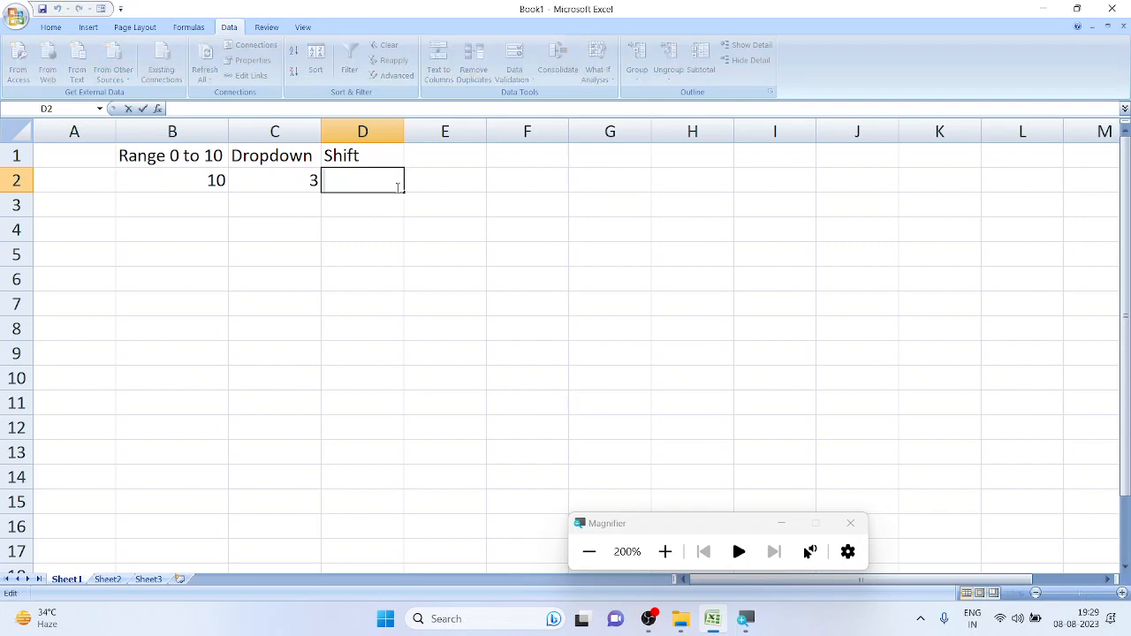
pyautogui.click(422, 184)
pyautogui.click(392, 180)
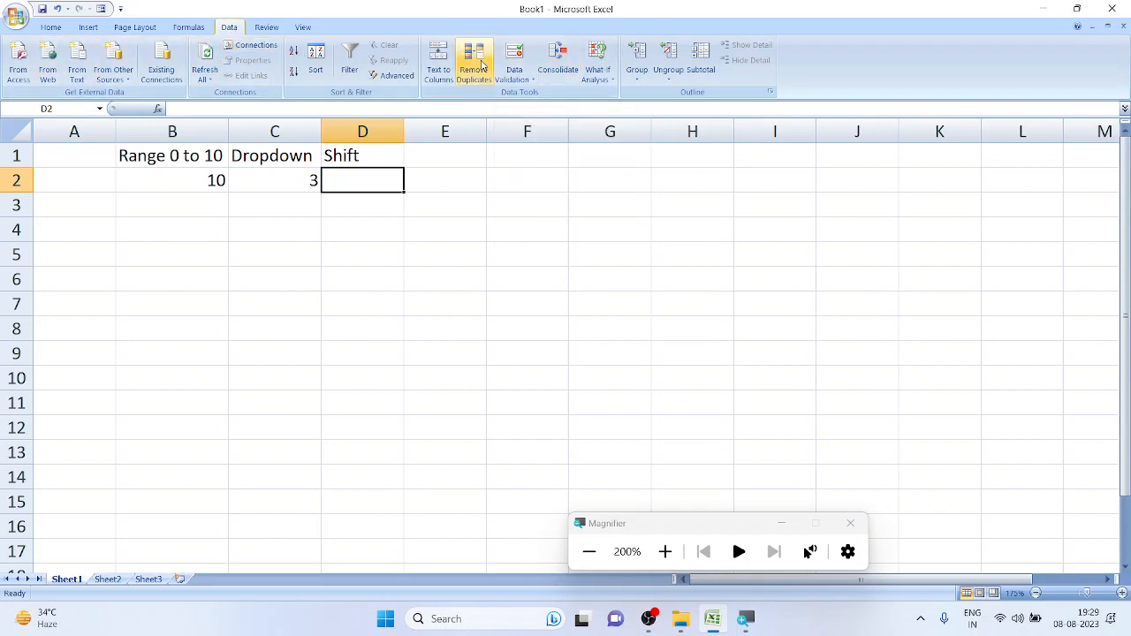
# Give D2 a List validation with the source 'DayNight'
pyautogui.click(522, 58)
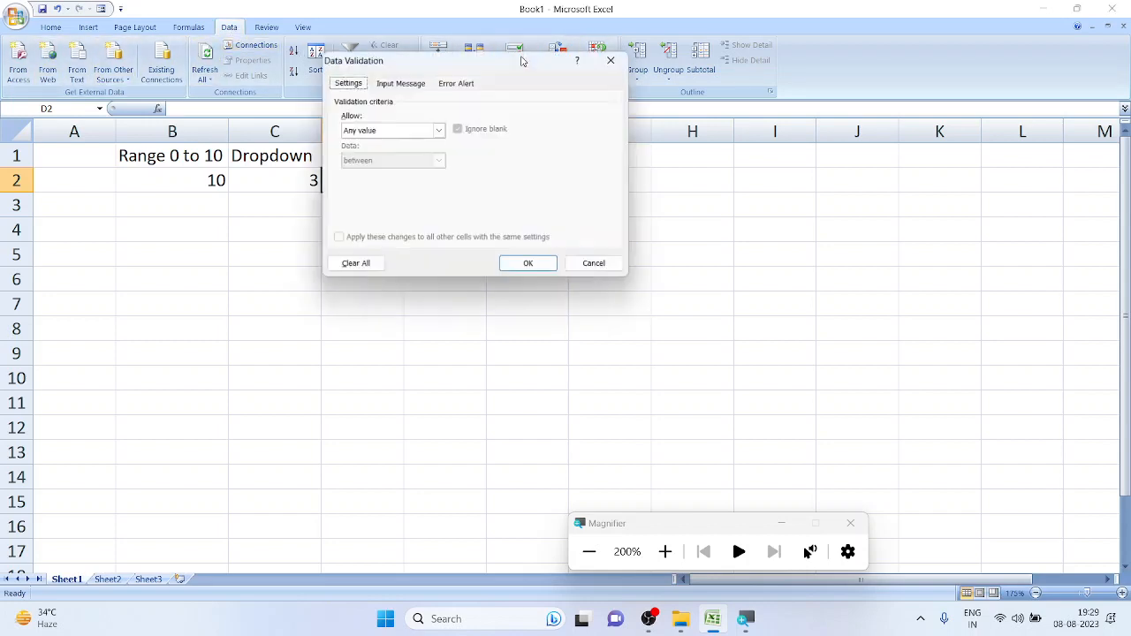
pyautogui.moveTo(466, 64); pyautogui.dragTo(560, 34)
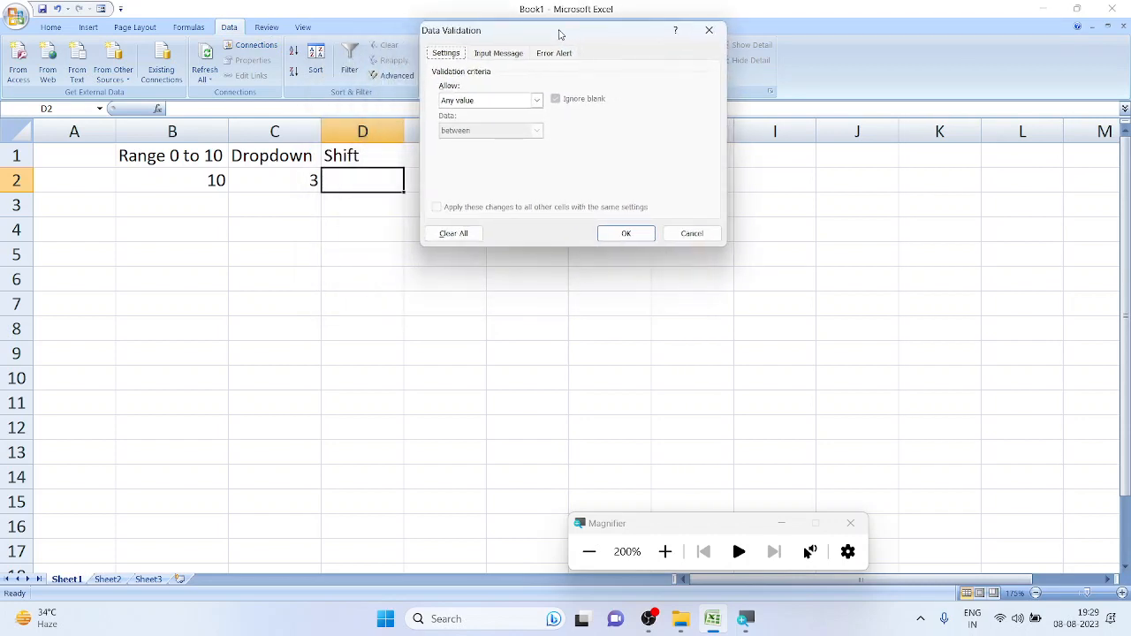
pyautogui.click(457, 100)
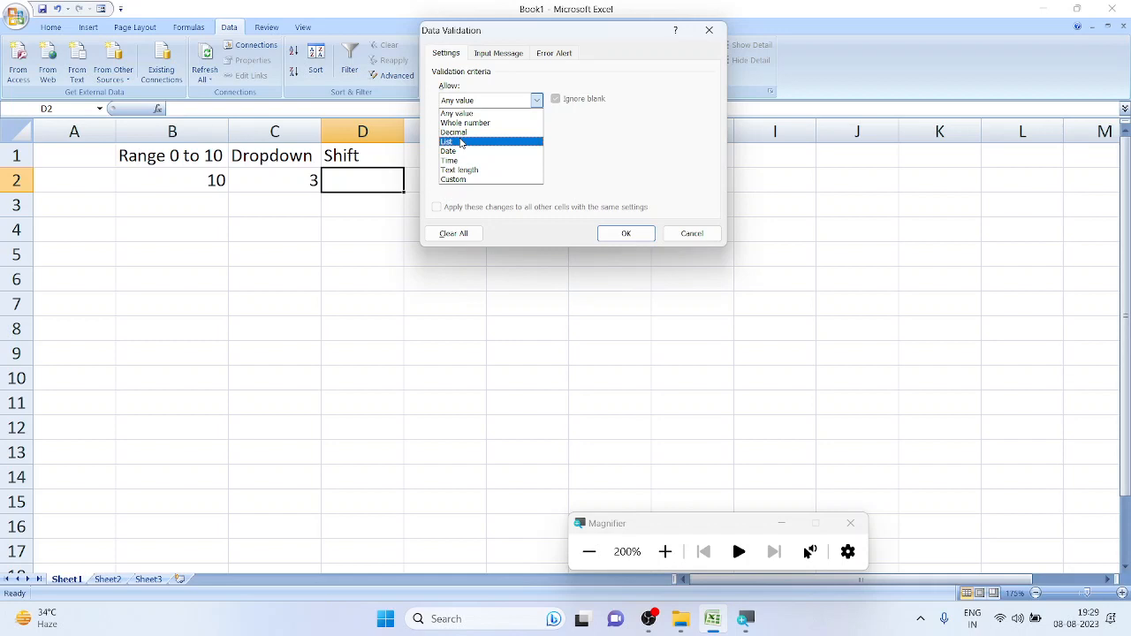
pyautogui.click(460, 143)
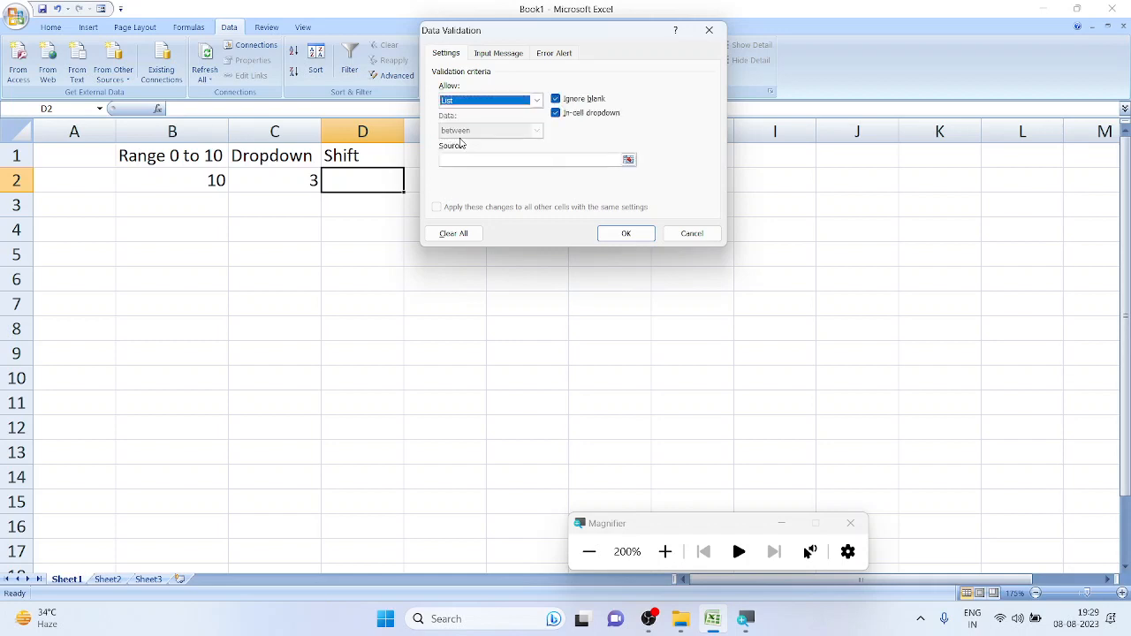
pyautogui.click(532, 159)
pyautogui.write('S')
pyautogui.press('BackSpace')
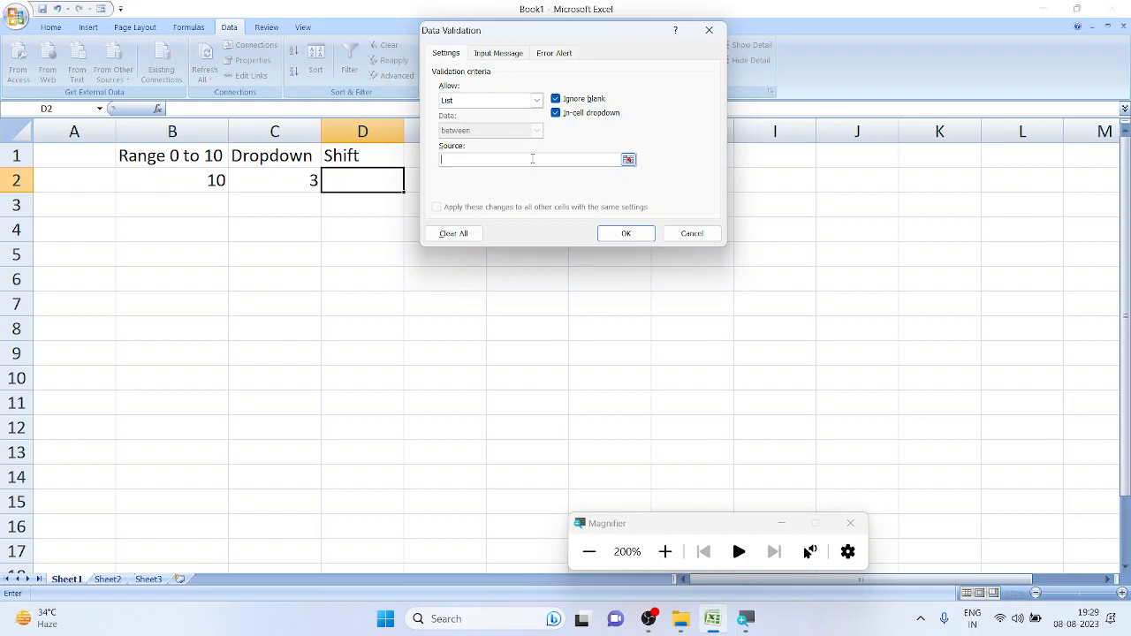
pyautogui.write('DayNight')
pyautogui.click(615, 233)
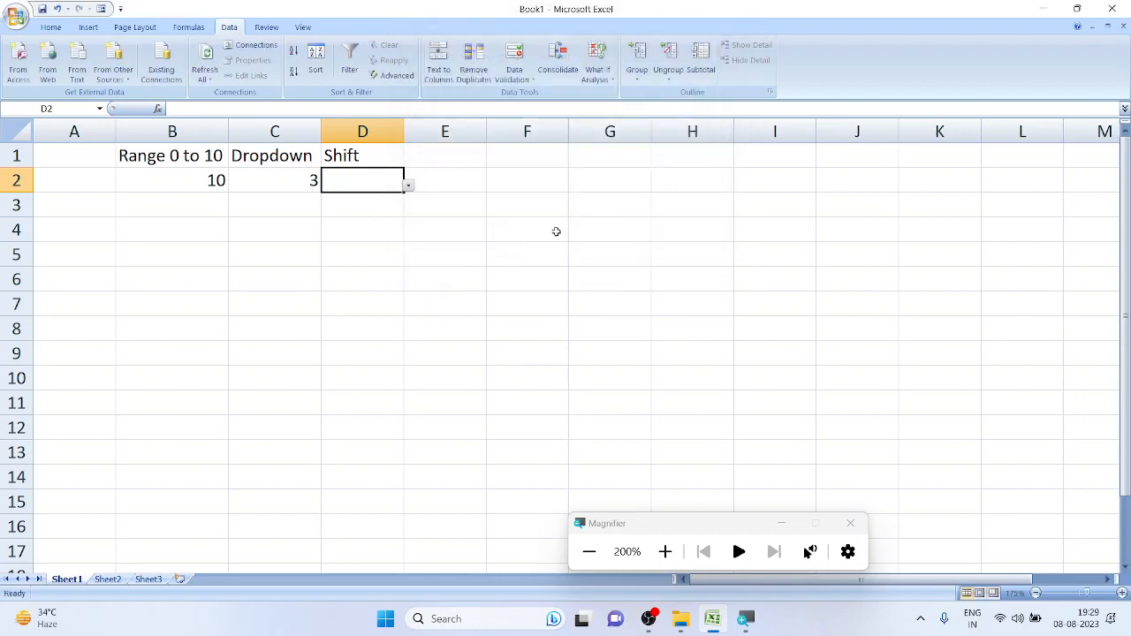
pyautogui.click(408, 186)
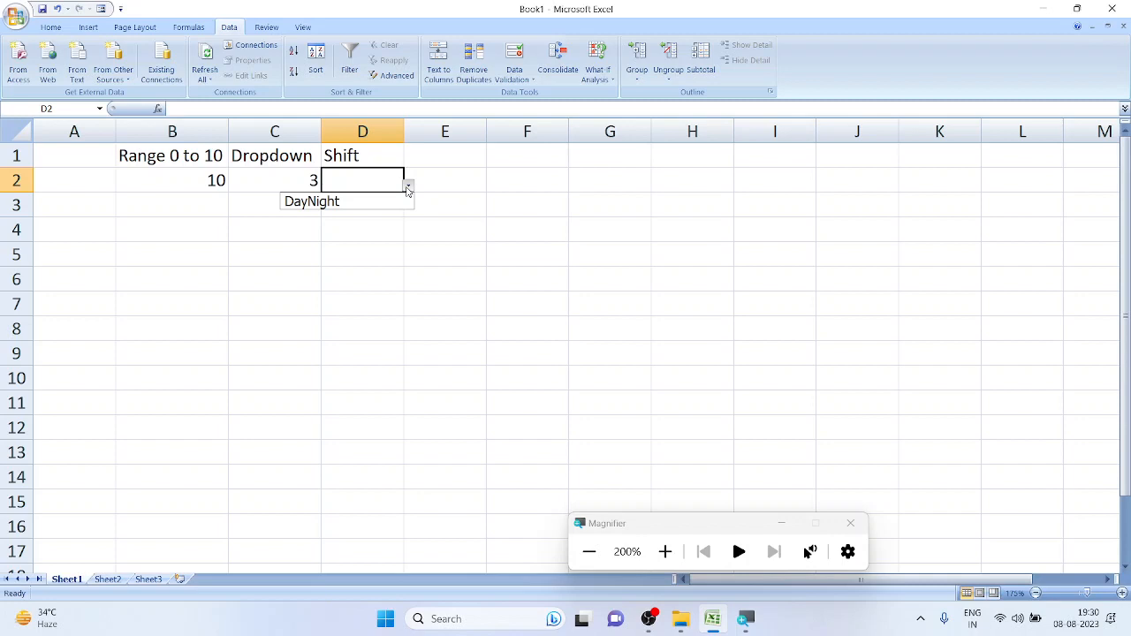
# Correct D2's list source to 'Day,Night'
pyautogui.click(479, 190)
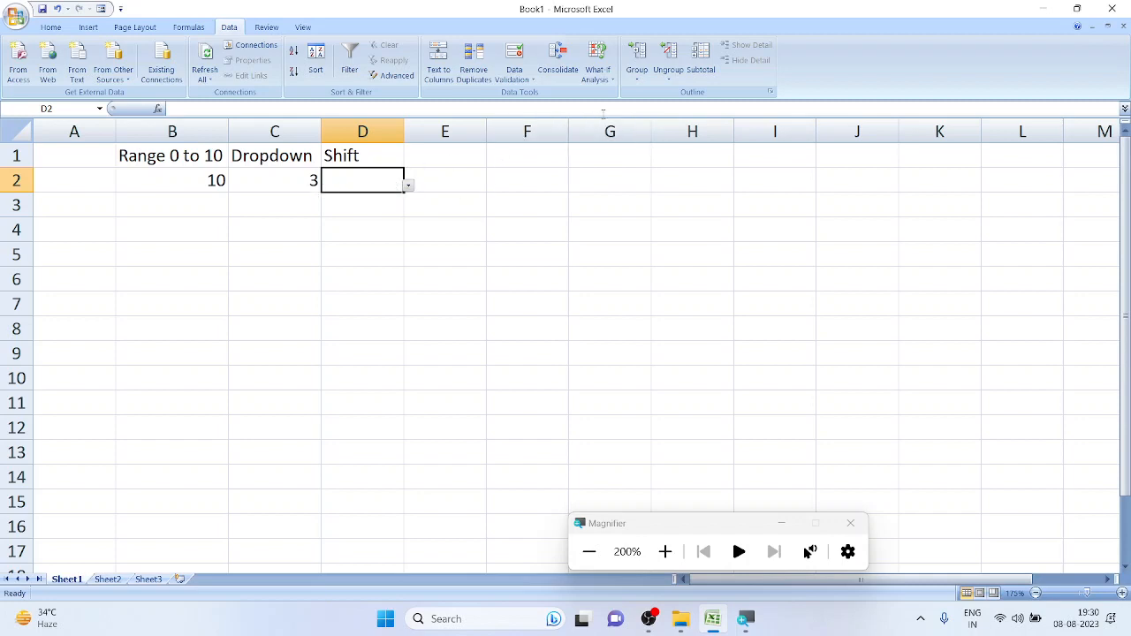
pyautogui.click(500, 64)
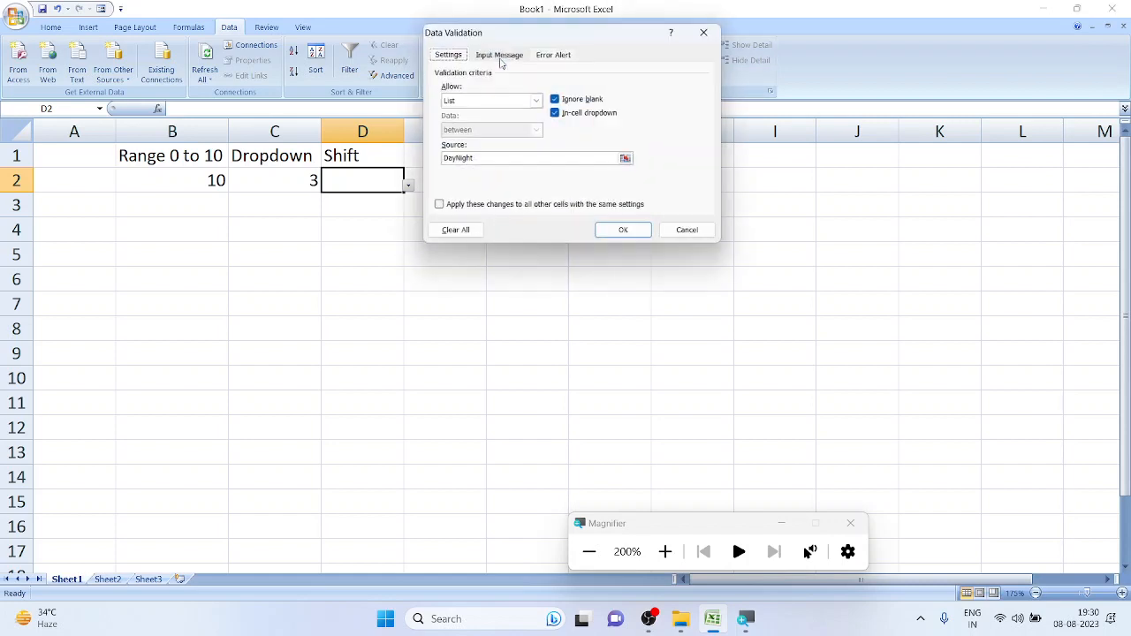
pyautogui.click(453, 159)
pyautogui.write(',')
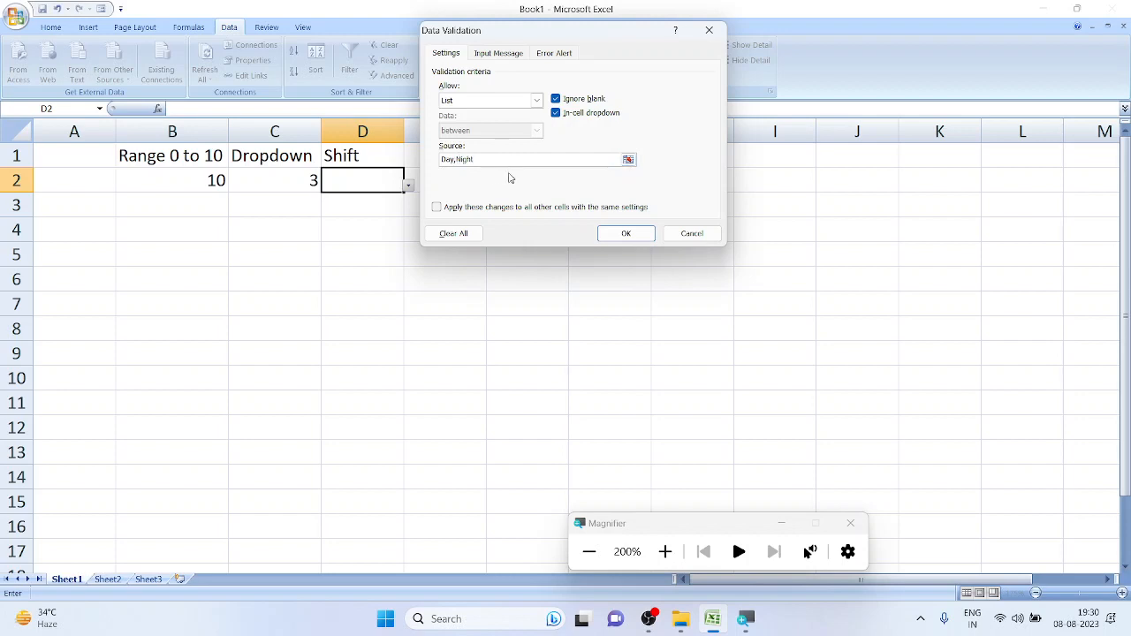
pyautogui.click(625, 233)
# Test D2's dropdown by choosing Day, then Night, leaving Night selected
pyautogui.click(409, 184)
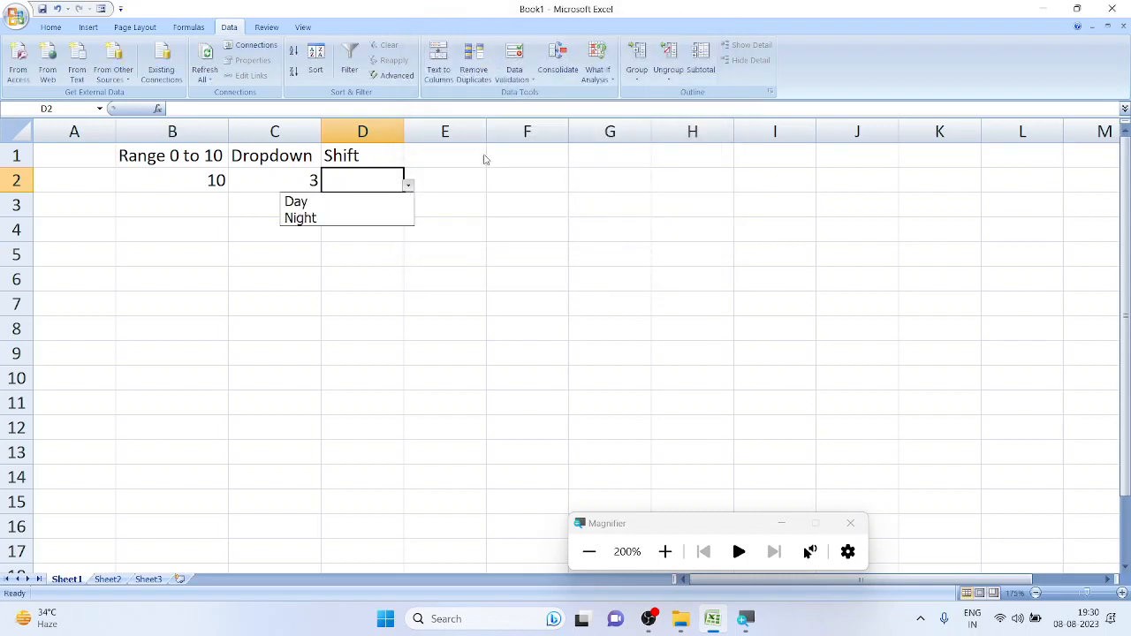
pyautogui.click(378, 201)
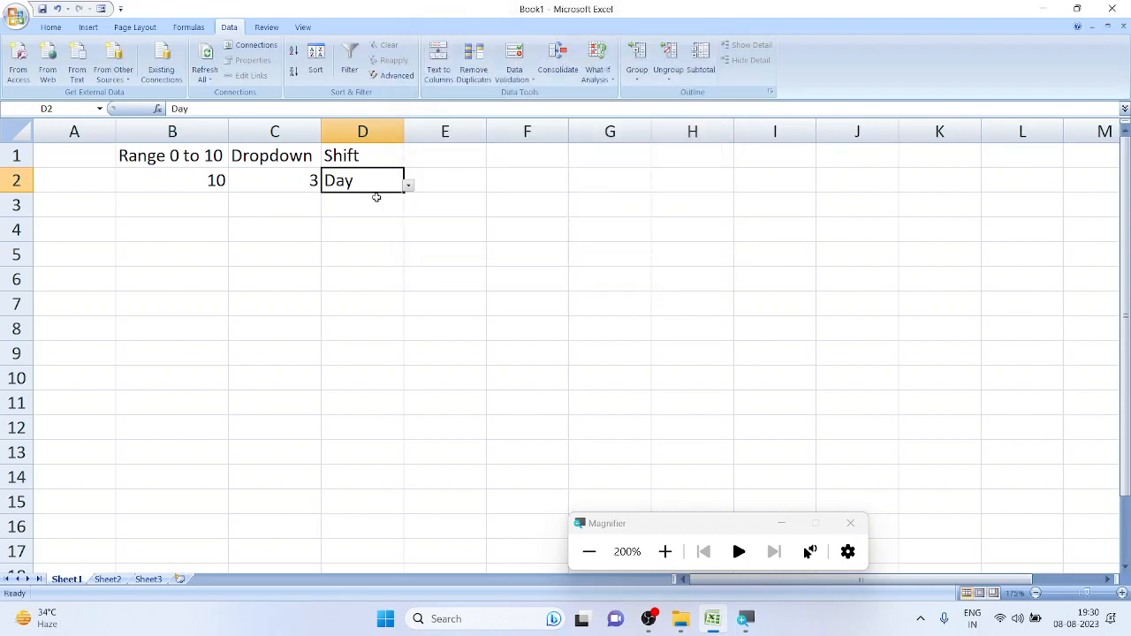
pyautogui.click(408, 185)
pyautogui.click(380, 220)
pyautogui.click(409, 186)
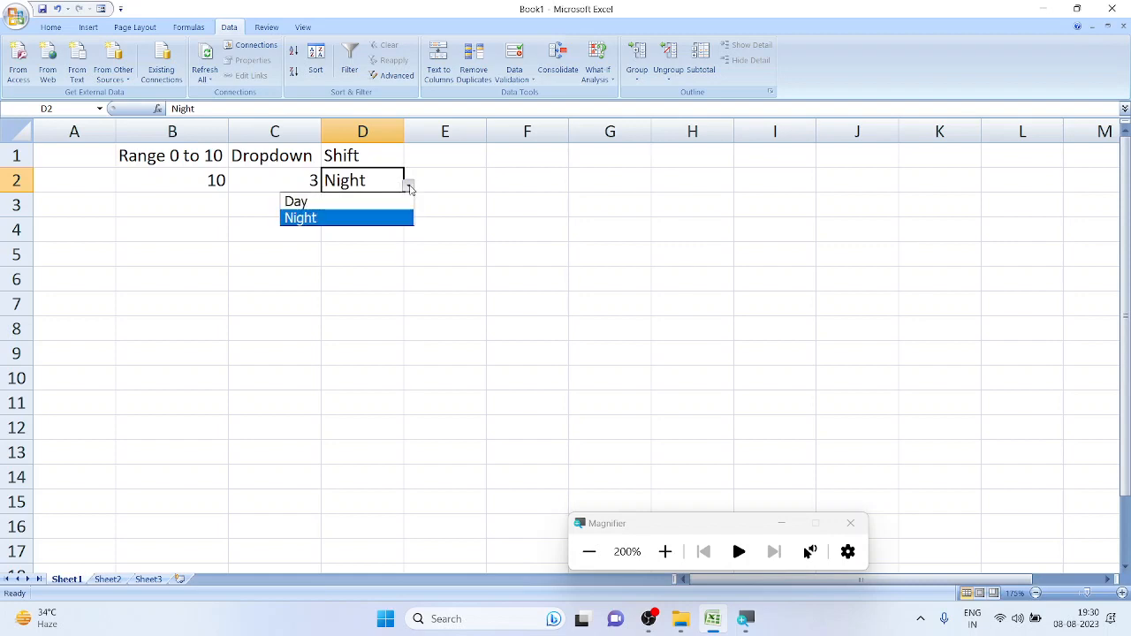
pyautogui.click(449, 191)
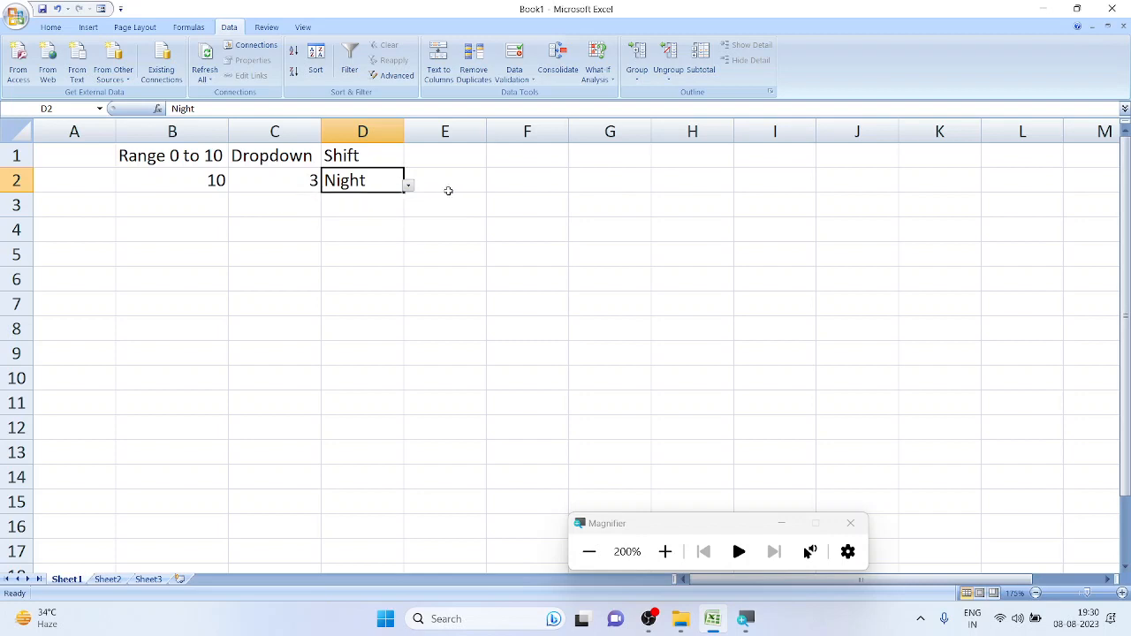
# Prefix D2's list source with 'Select Shift,' so it reads Select Shift,Day,Night
pyautogui.click(513, 58)
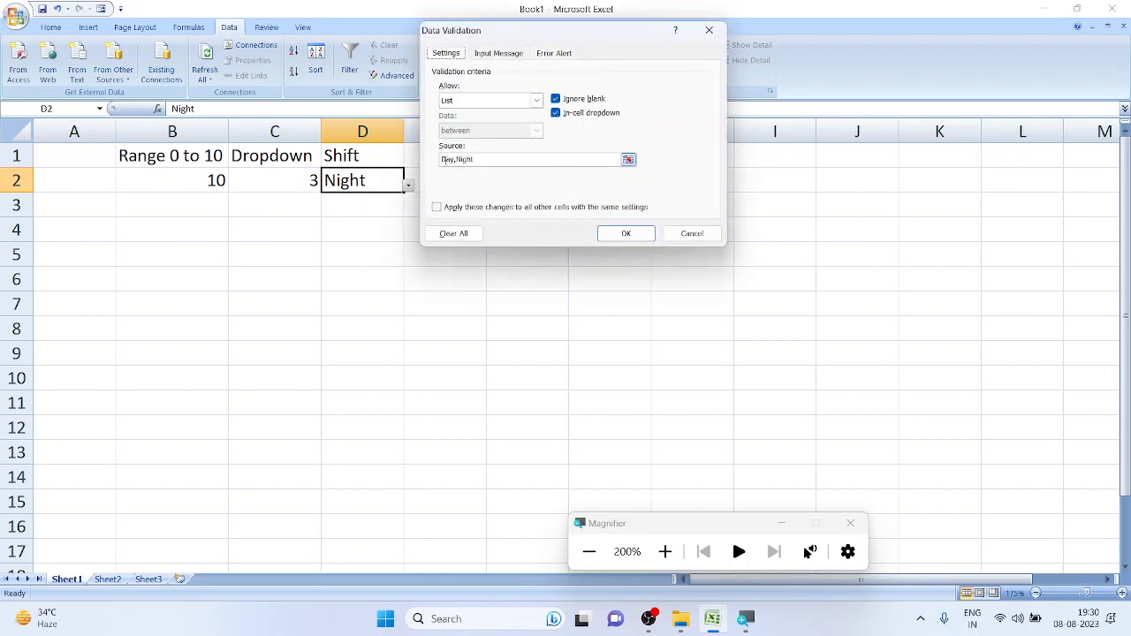
pyautogui.doubleClick(444, 161)
pyautogui.click(442, 160)
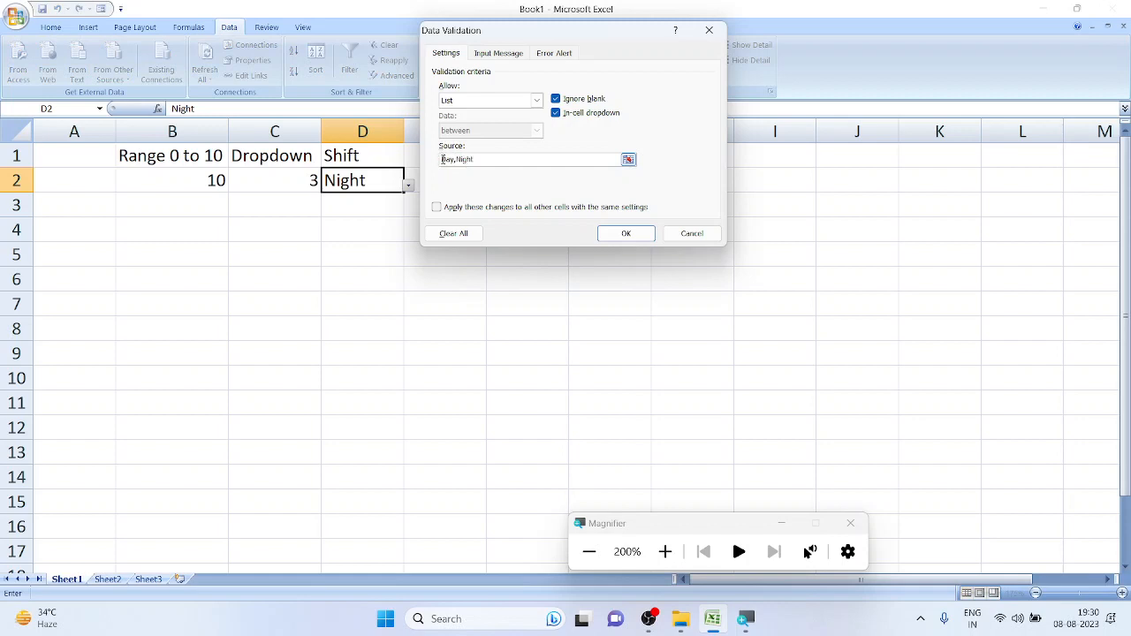
pyautogui.write('Select Shift,')
pyautogui.click(625, 233)
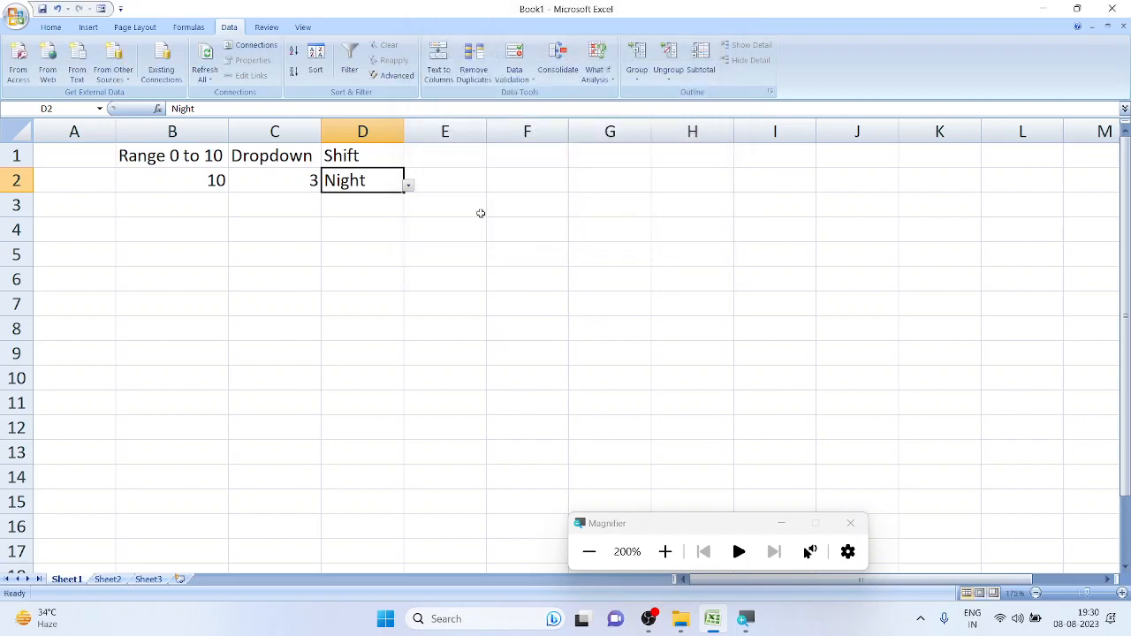
# Set D2 to Select Shift and widen column D to fit it
pyautogui.click(408, 186)
pyautogui.click(386, 203)
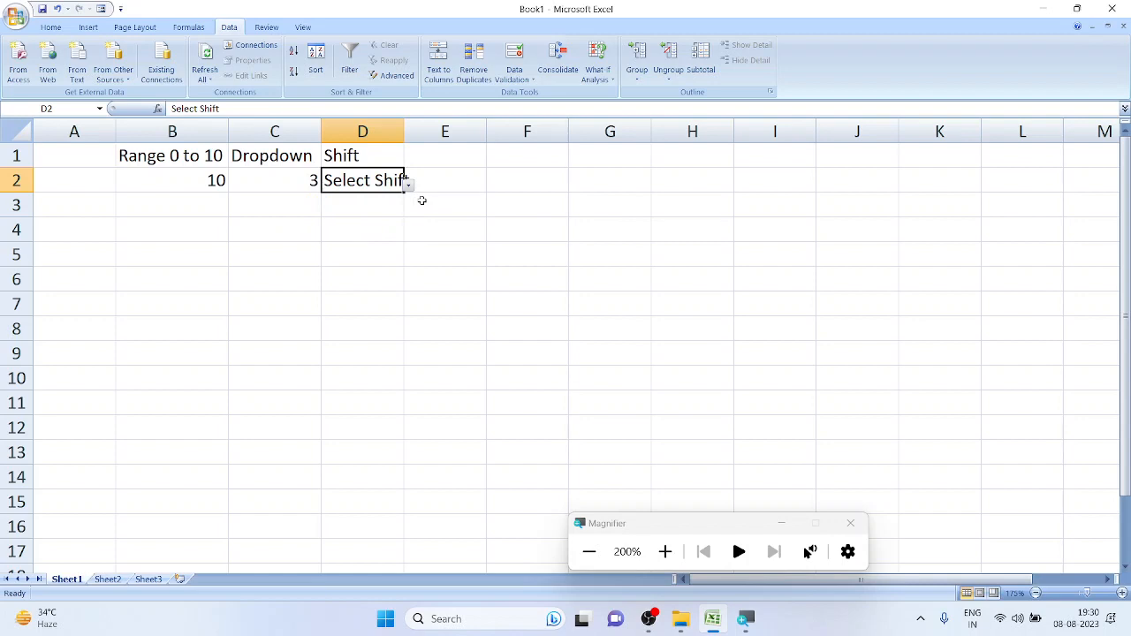
pyautogui.moveTo(405, 129); pyautogui.dragTo(415, 129)
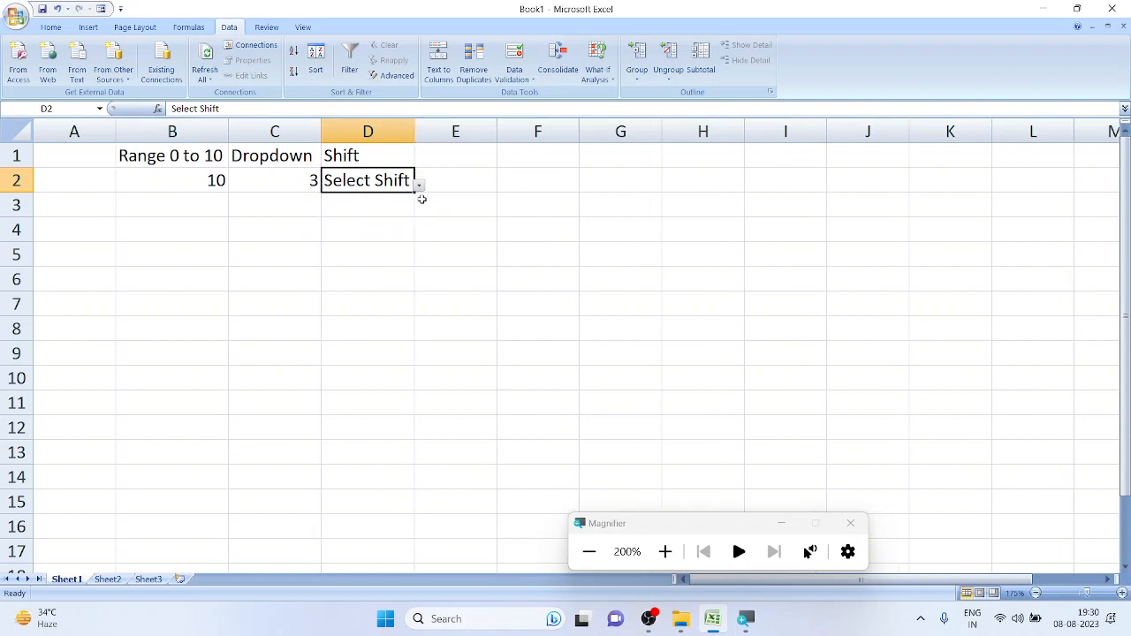
# Try Day in D2, return it to Select Shift, and select D2:D5
pyautogui.click(419, 185)
pyautogui.click(411, 219)
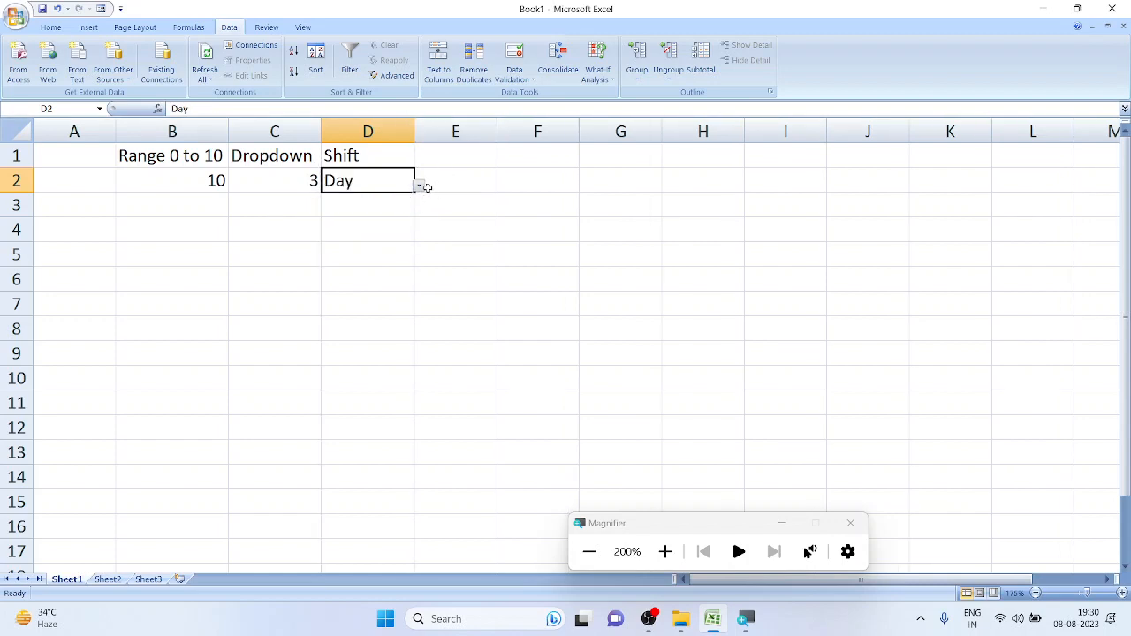
pyautogui.click(419, 185)
pyautogui.click(404, 203)
pyautogui.click(428, 209)
pyautogui.click(406, 181)
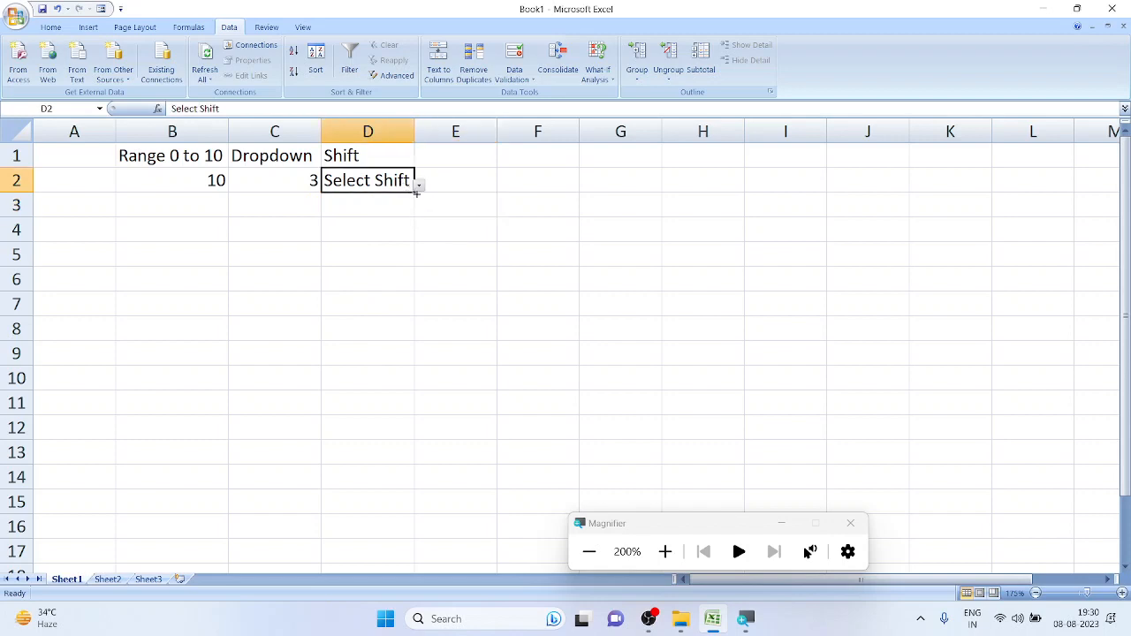
pyautogui.click(418, 185)
pyautogui.click(414, 198)
pyautogui.click(417, 181)
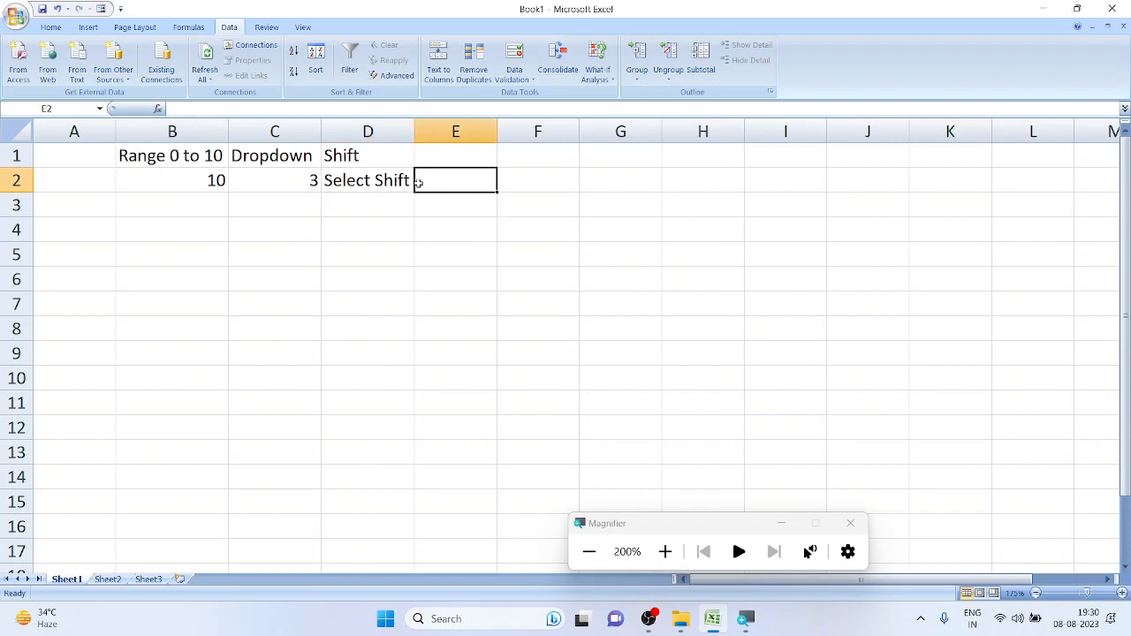
pyautogui.moveTo(407, 182); pyautogui.dragTo(390, 251)
# Fill Select Shift down from D2 into D3:D5
pyautogui.hotkey('ctrl', 'd')
pyautogui.click(450, 213)
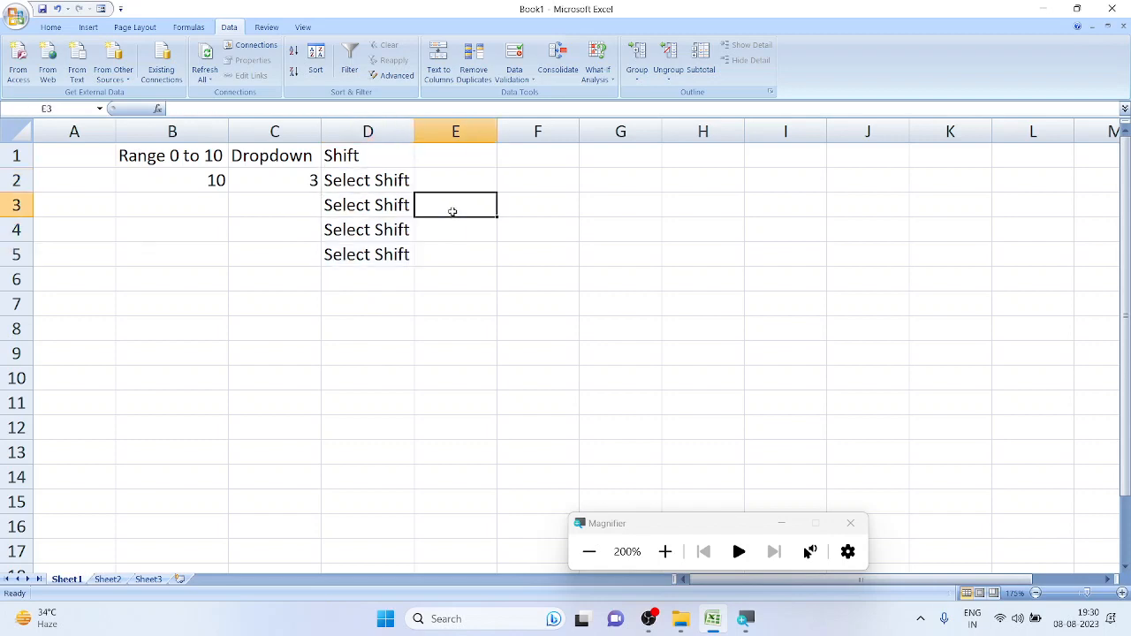
pyautogui.click(376, 222)
pyautogui.click(401, 205)
pyautogui.click(528, 228)
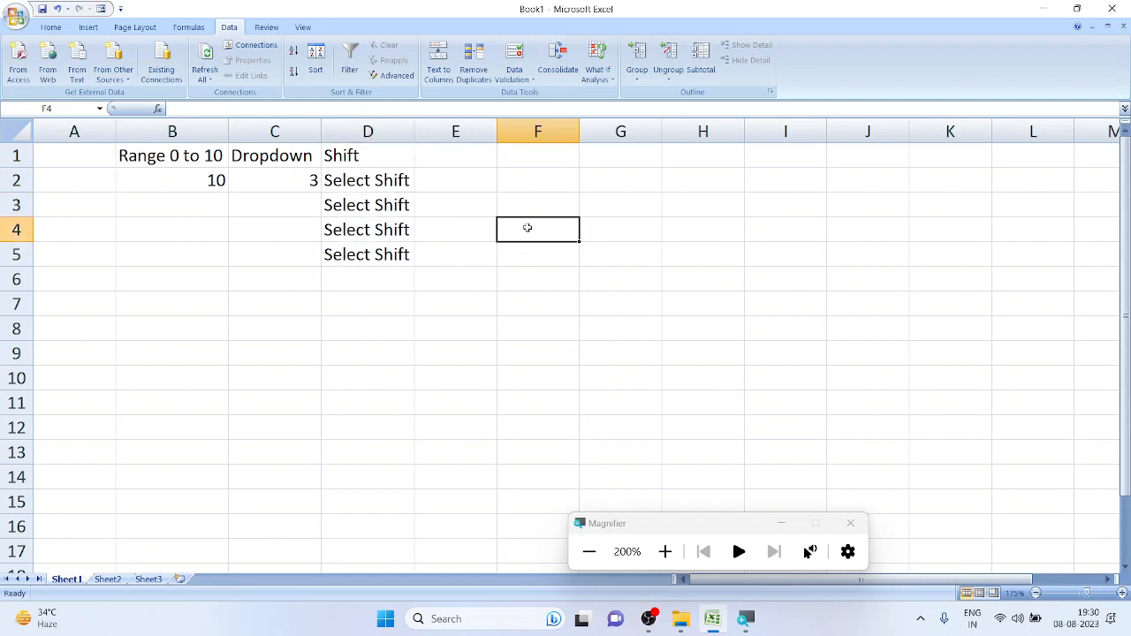
pyautogui.scroll(-1, 487, 230)
pyautogui.scroll(1, 435, 221)
# Choose Day for D2 and Night for D3 from their dropdowns
pyautogui.click(378, 182)
pyautogui.click(420, 186)
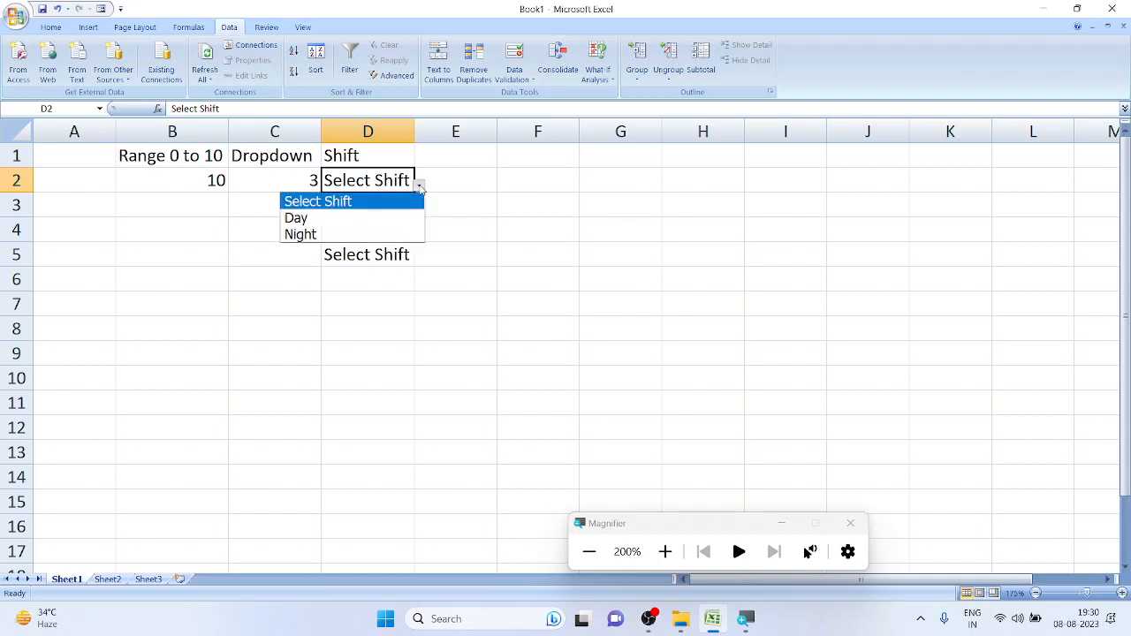
pyautogui.click(398, 218)
pyautogui.click(409, 205)
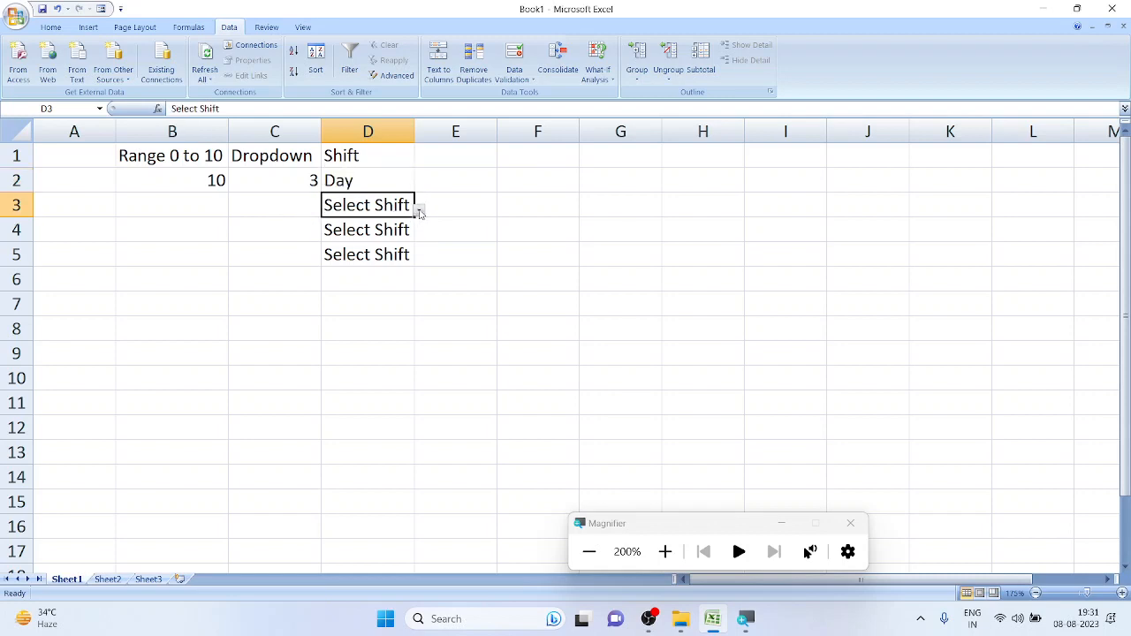
pyautogui.click(419, 211)
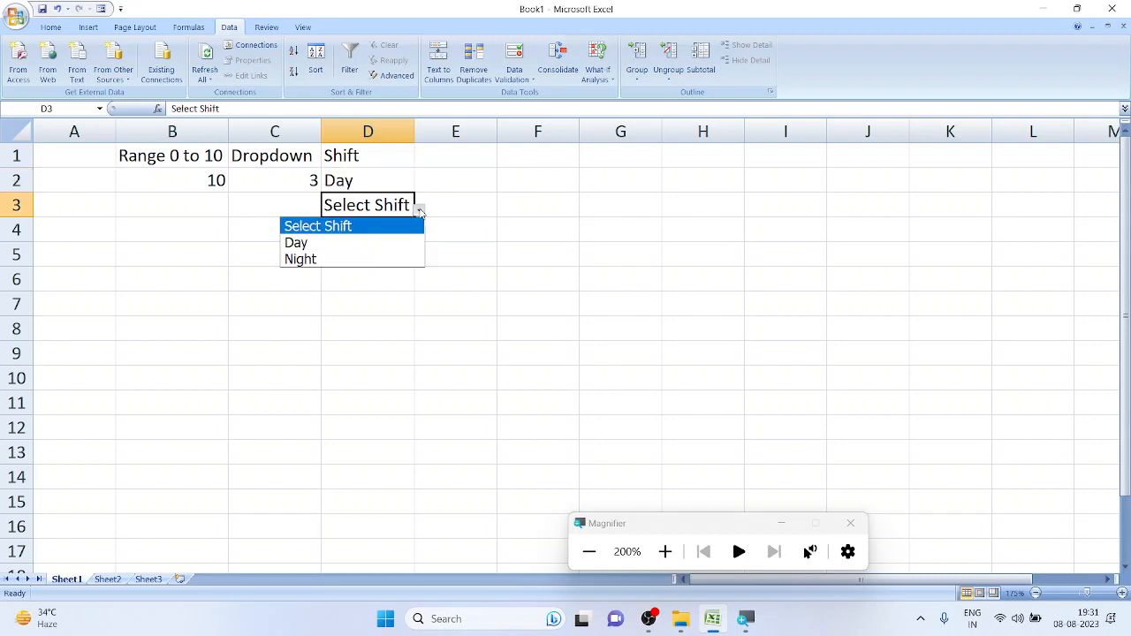
pyautogui.click(388, 255)
pyautogui.click(465, 226)
pyautogui.click(402, 226)
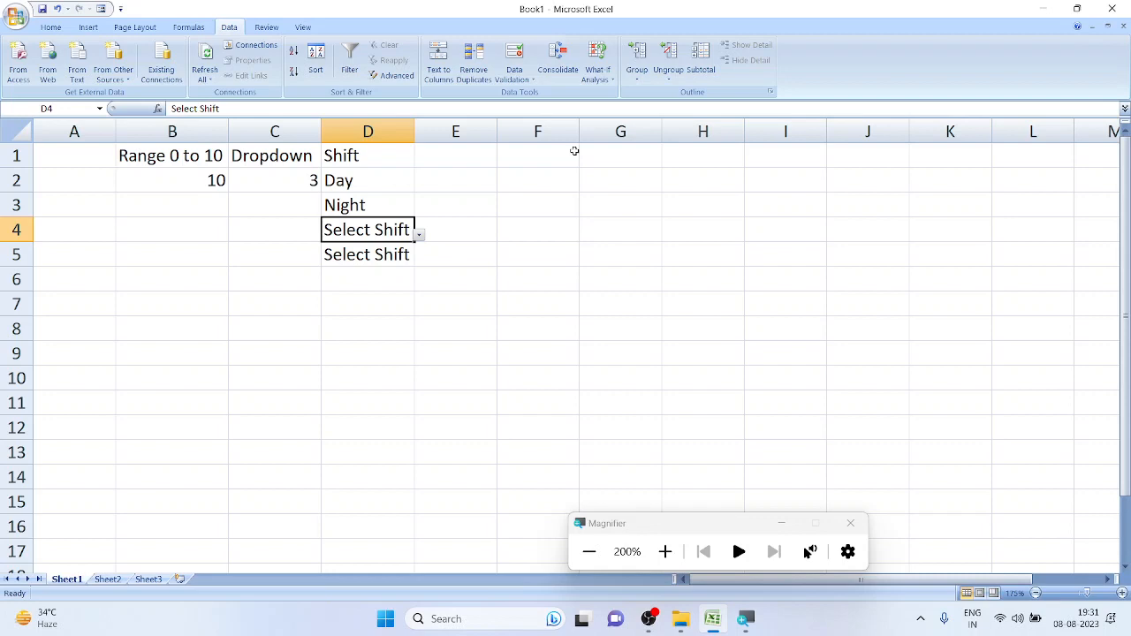
# Drag column D slightly wider so Day, Night and Select Shift fit
pyautogui.click(420, 186)
pyautogui.moveTo(414, 128); pyautogui.dragTo(427, 128)
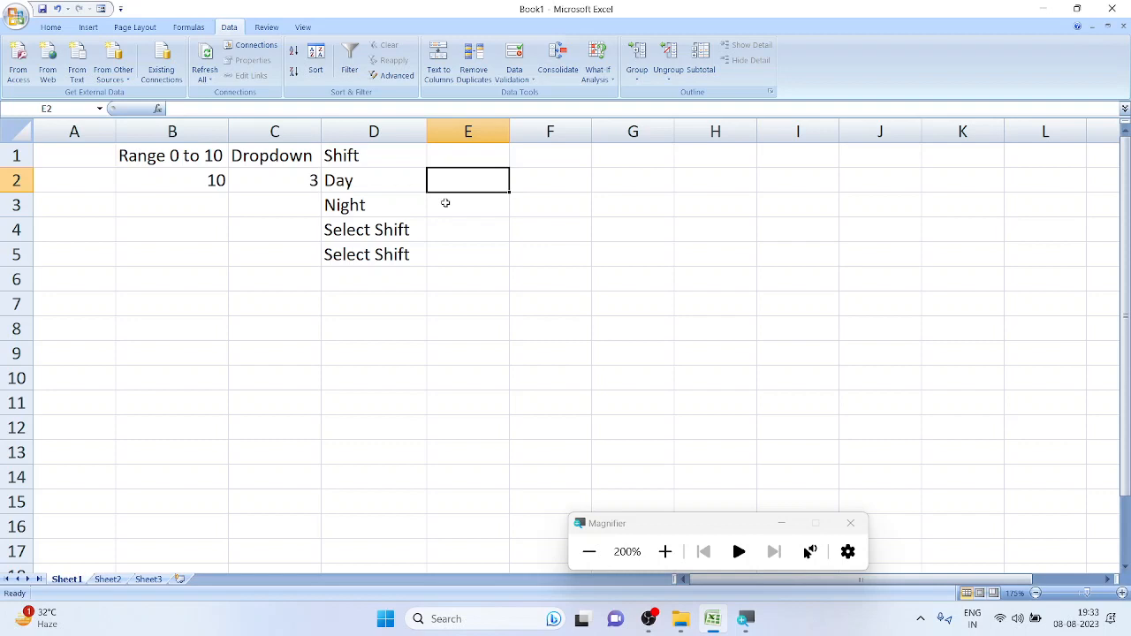
pyautogui.click(407, 184)
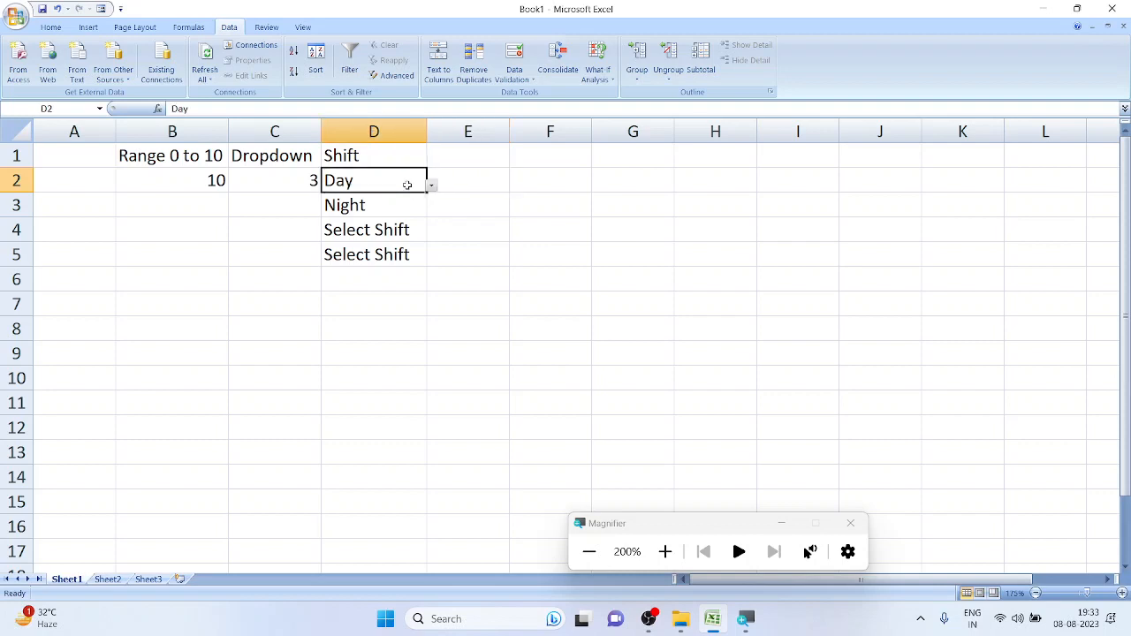
pyautogui.click(456, 153)
pyautogui.moveTo(457, 153); pyautogui.dragTo(461, 300)
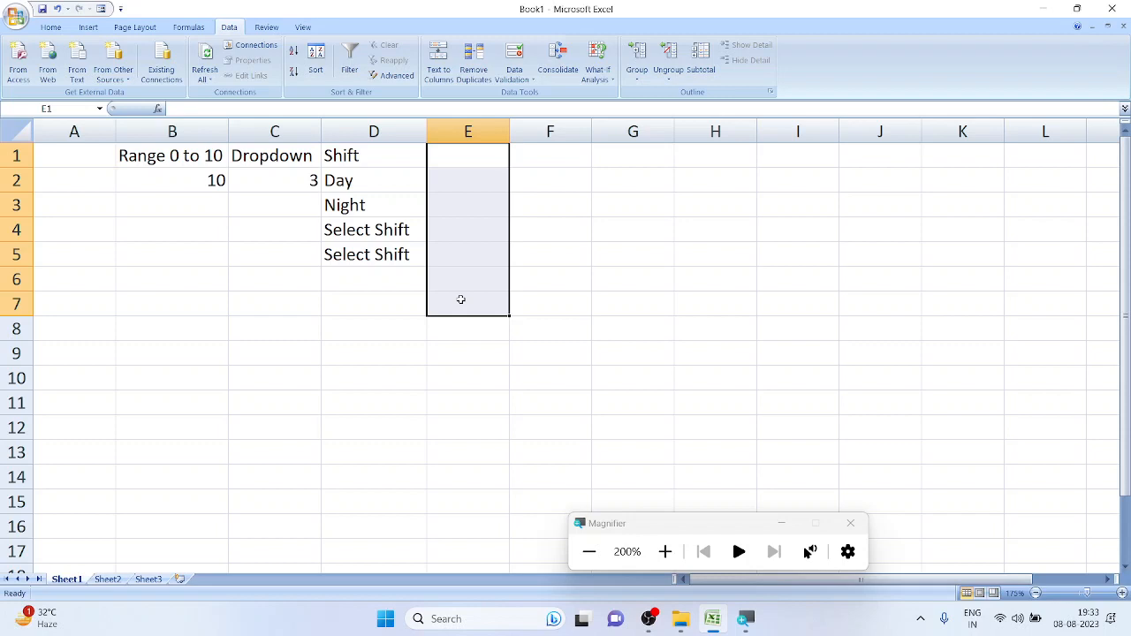
pyautogui.click(382, 174)
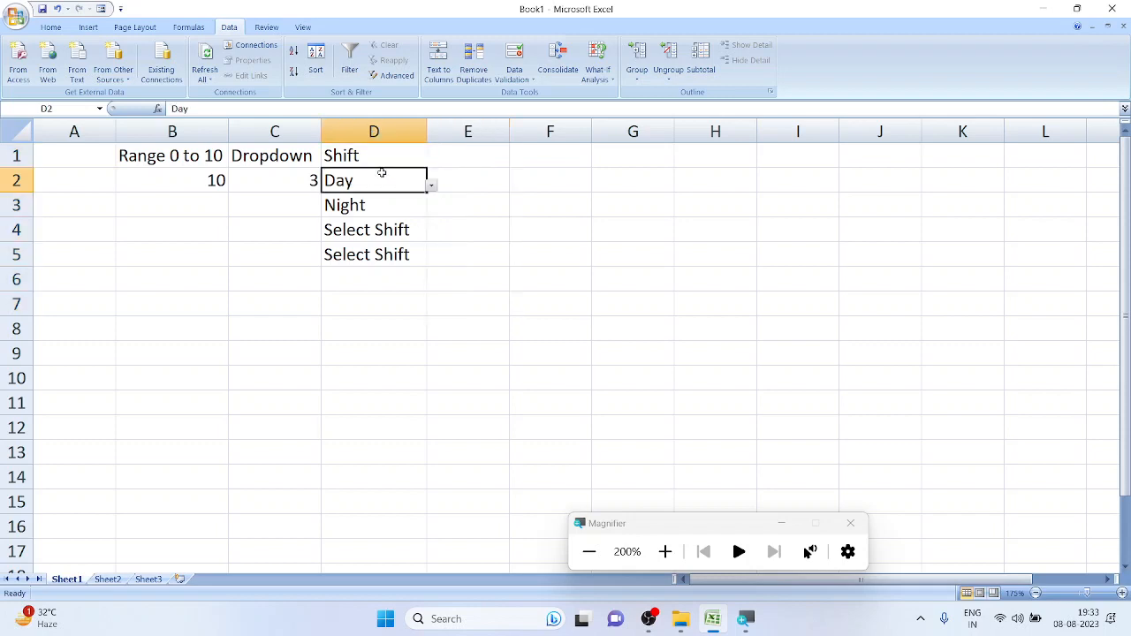
# Set D2 to Select Shift and fill it down through D7
pyautogui.moveTo(427, 192); pyautogui.dragTo(413, 304)
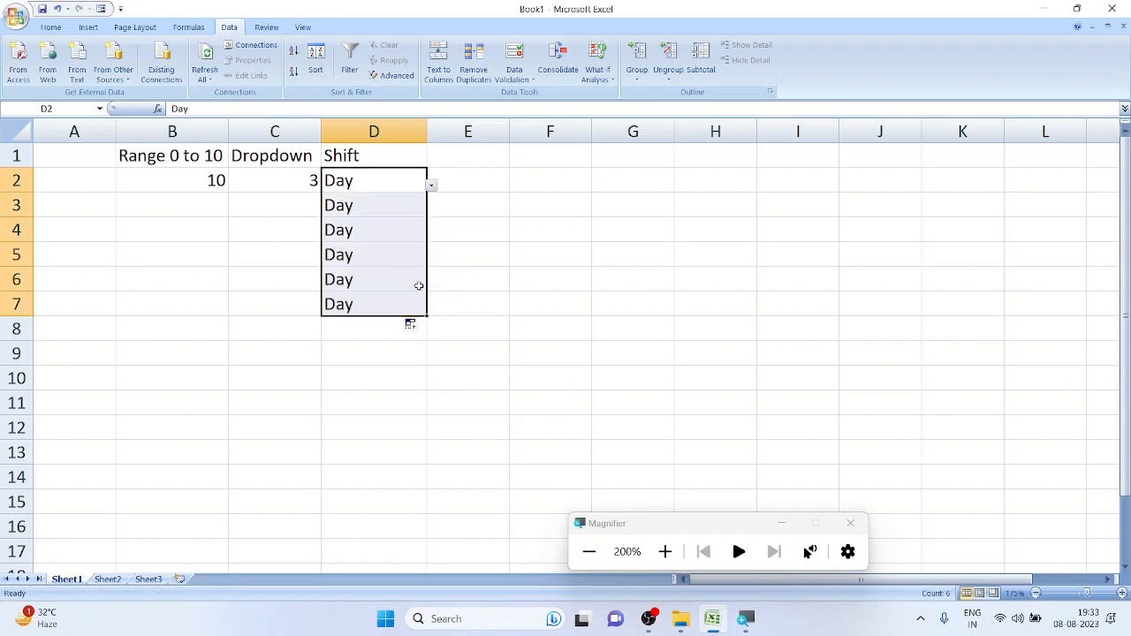
pyautogui.click(432, 187)
pyautogui.click(409, 202)
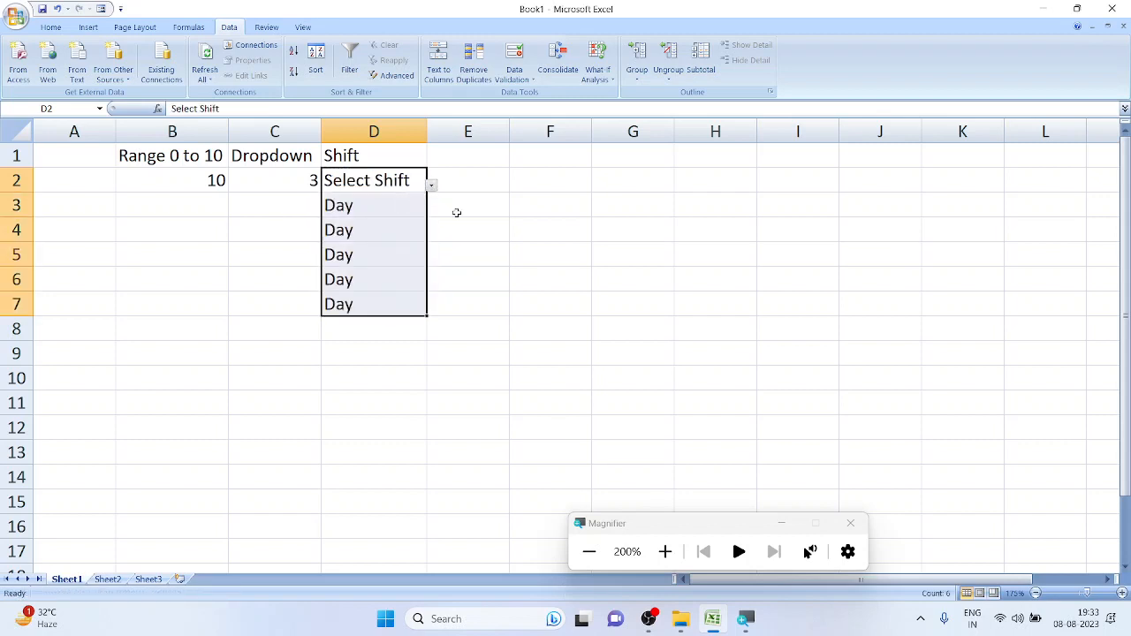
pyautogui.click(402, 181)
pyautogui.moveTo(425, 191); pyautogui.dragTo(405, 321)
# Choose Day from the dropdowns in D3, D5 and D7
pyautogui.click(405, 204)
pyautogui.click(430, 211)
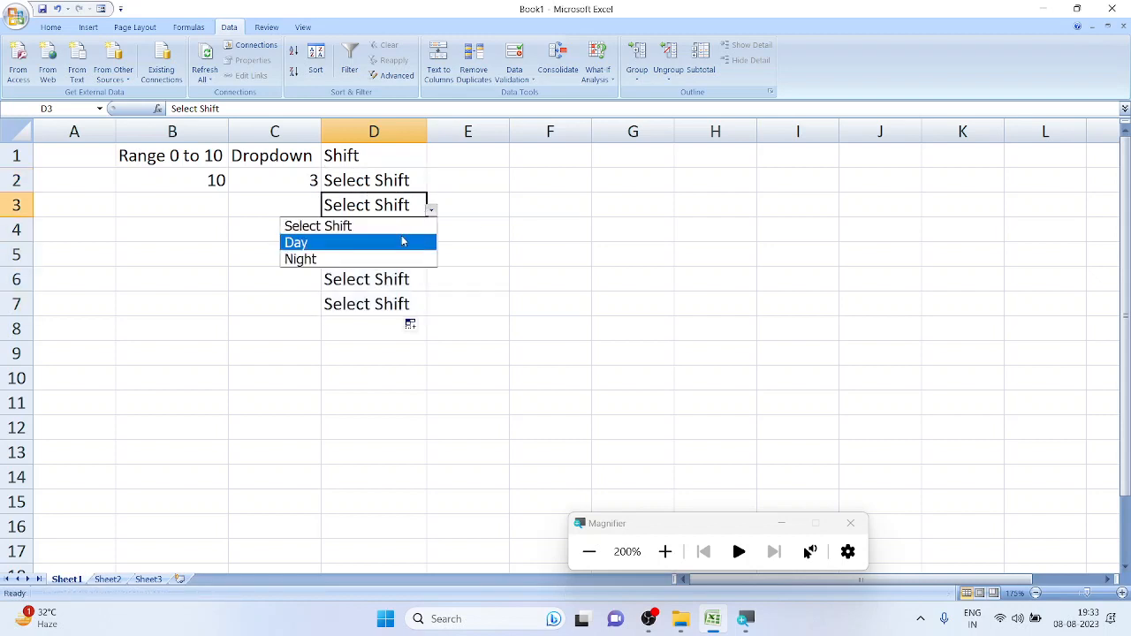
pyautogui.click(404, 242)
pyautogui.click(410, 254)
pyautogui.click(431, 259)
pyautogui.click(412, 292)
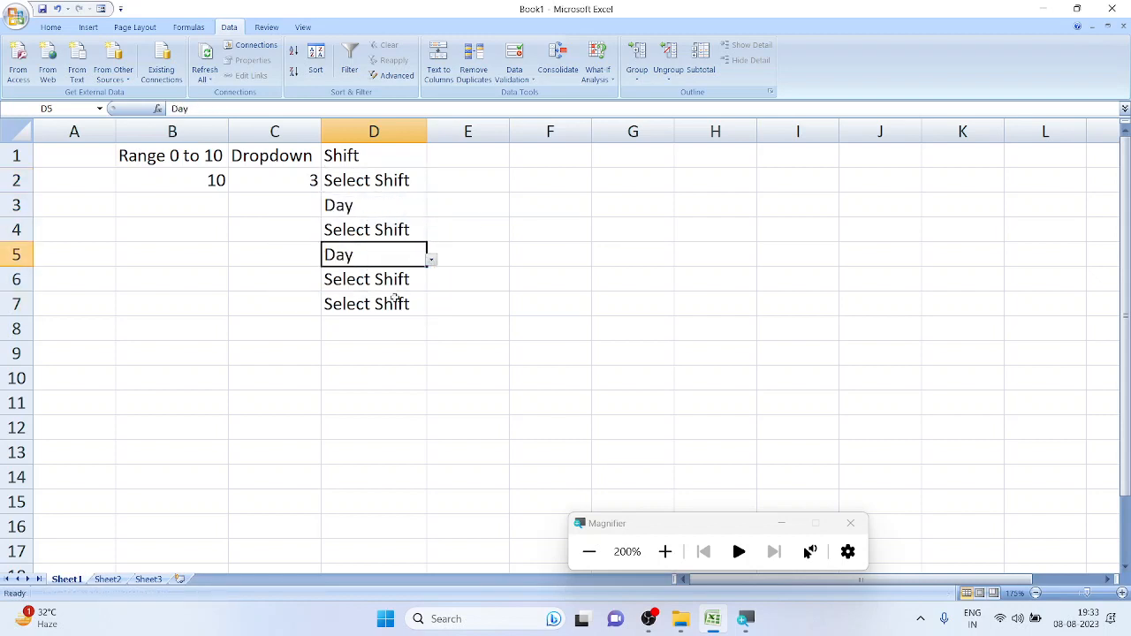
pyautogui.click(407, 304)
pyautogui.click(434, 317)
pyautogui.click(420, 306)
pyautogui.click(430, 311)
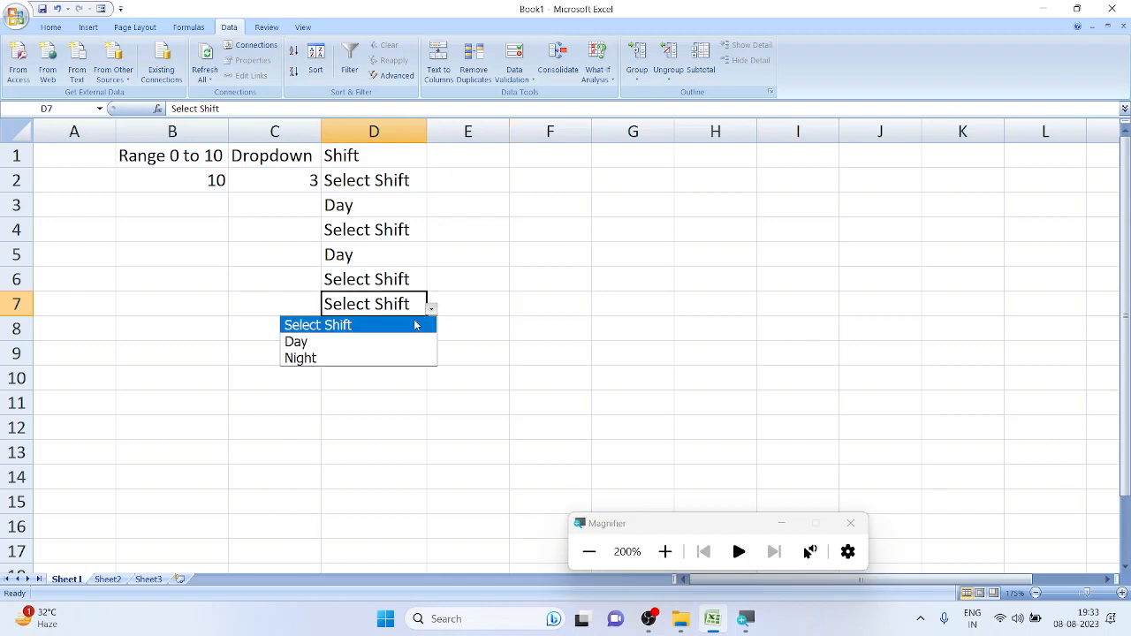
pyautogui.click(399, 341)
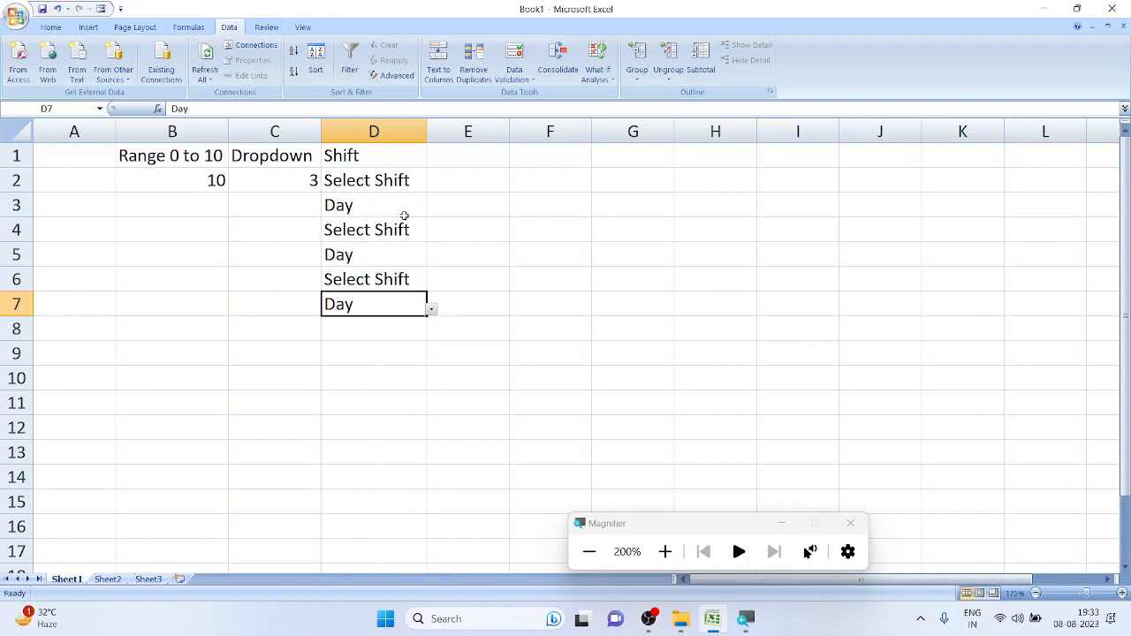
pyautogui.click(503, 183)
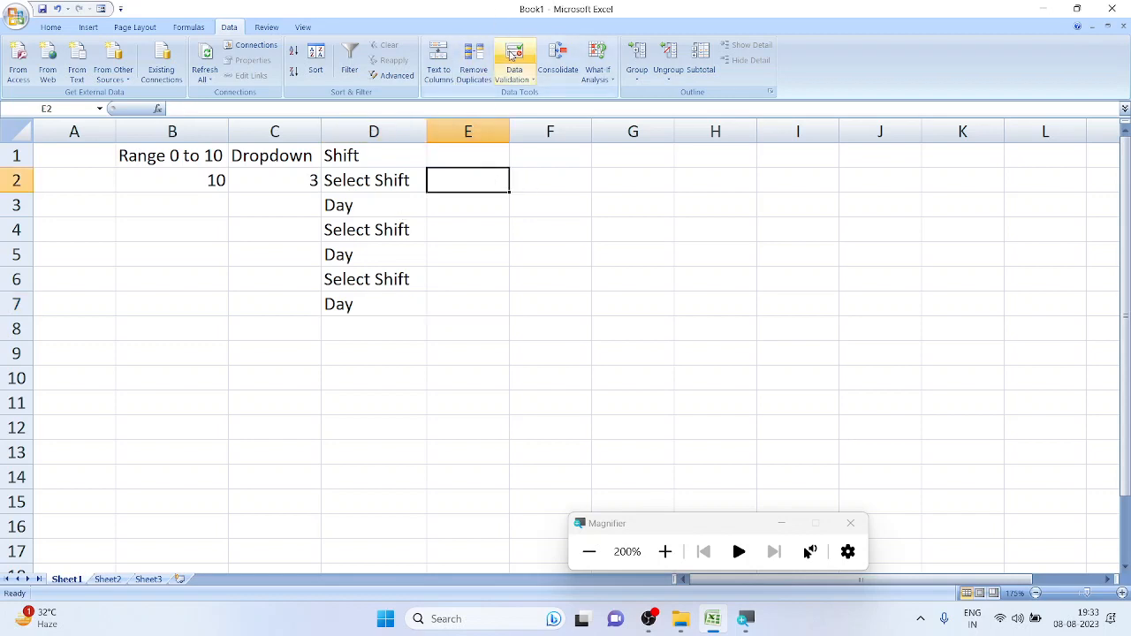
# Open E2's data validation and allow only Date values
pyautogui.click(512, 55)
pyautogui.click(528, 101)
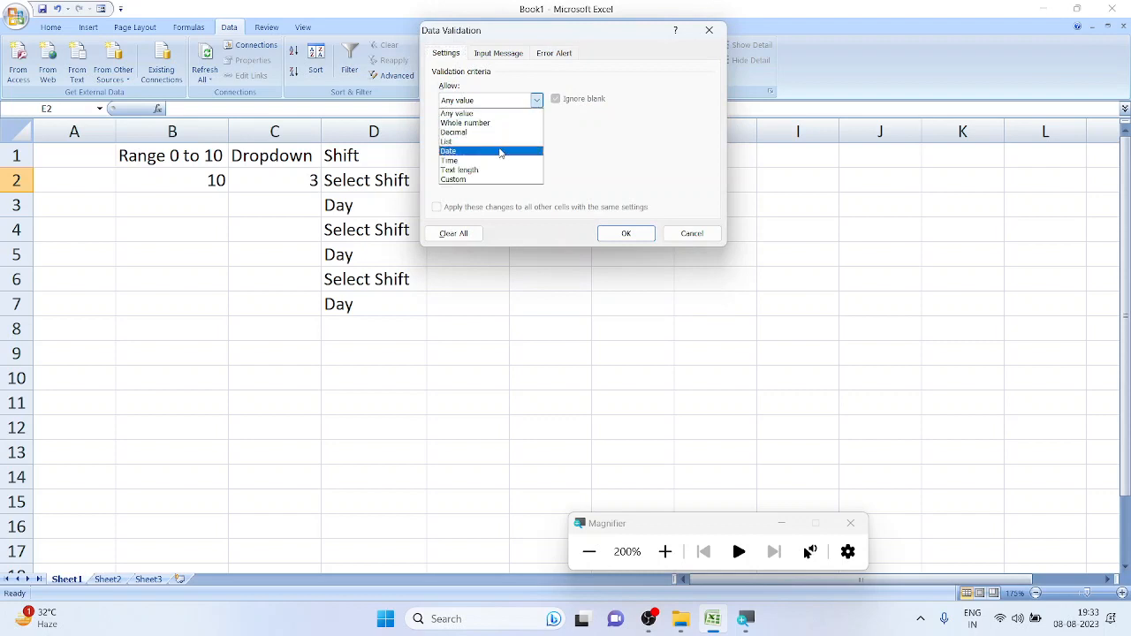
pyautogui.click(500, 152)
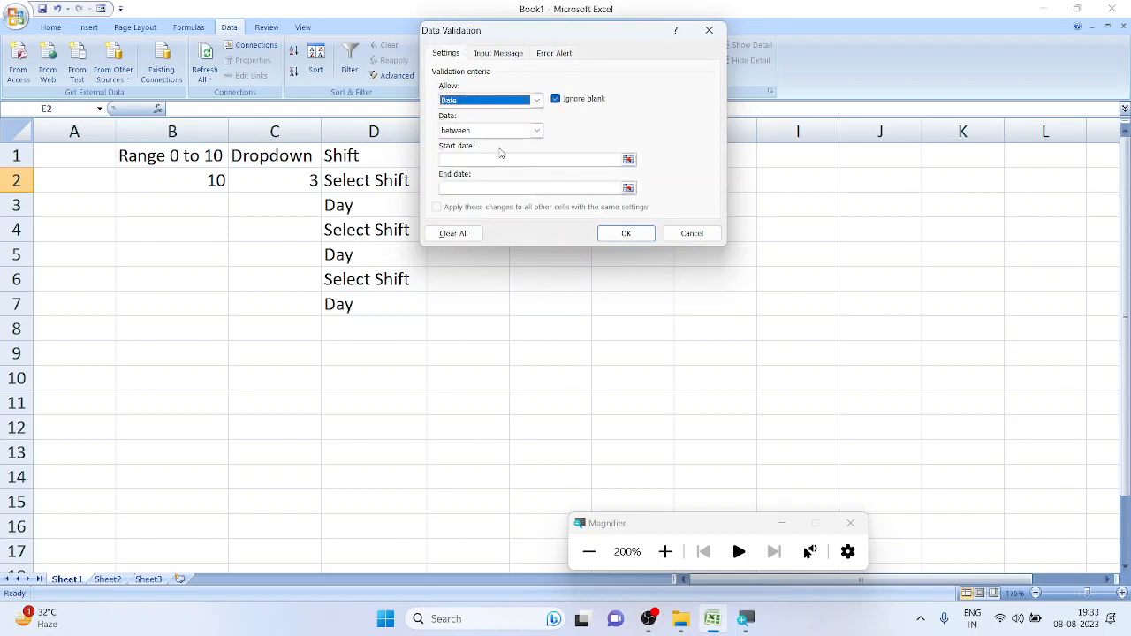
pyautogui.moveTo(537, 28); pyautogui.dragTo(598, 15)
pyautogui.click(532, 146)
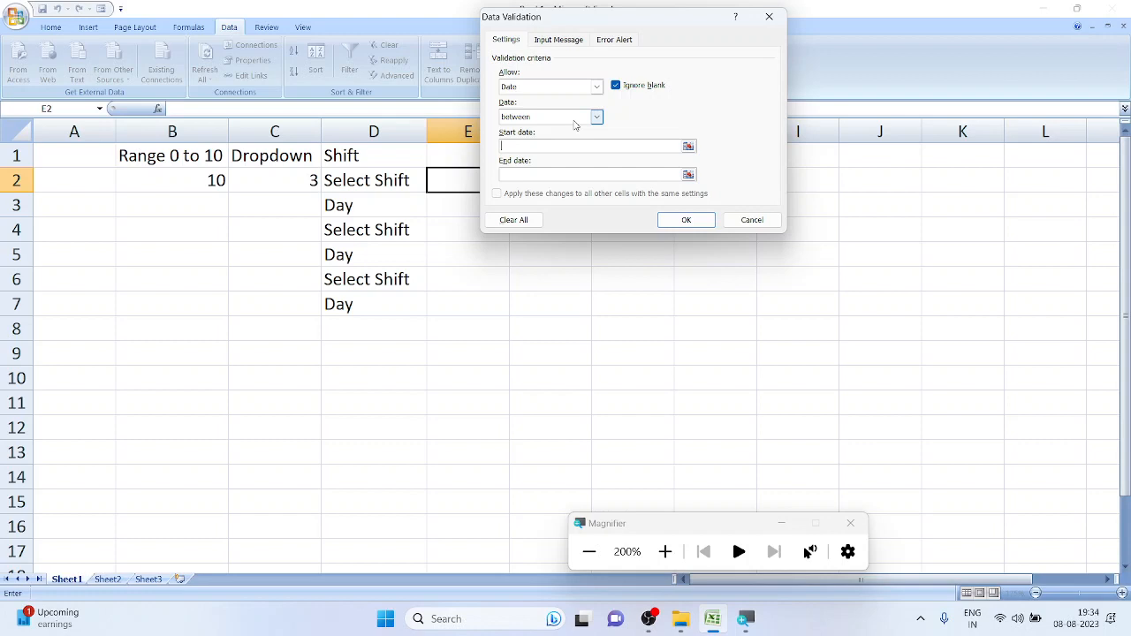
# Set the date condition to 'greater than or equal to'
pyautogui.click(575, 117)
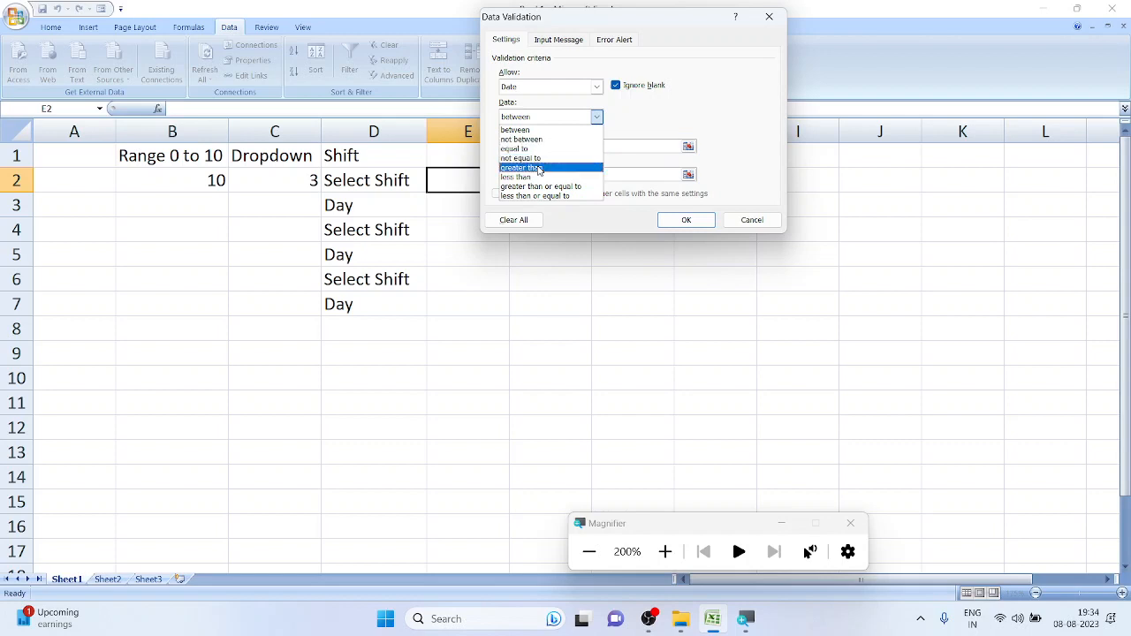
pyautogui.click(543, 167)
pyautogui.click(543, 148)
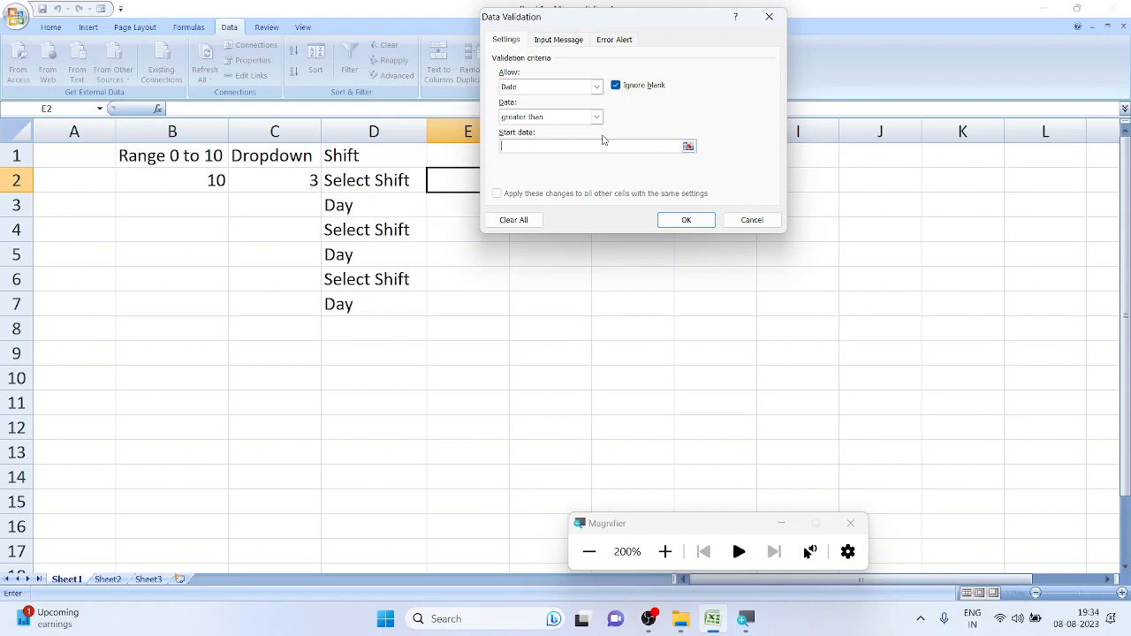
pyautogui.click(597, 116)
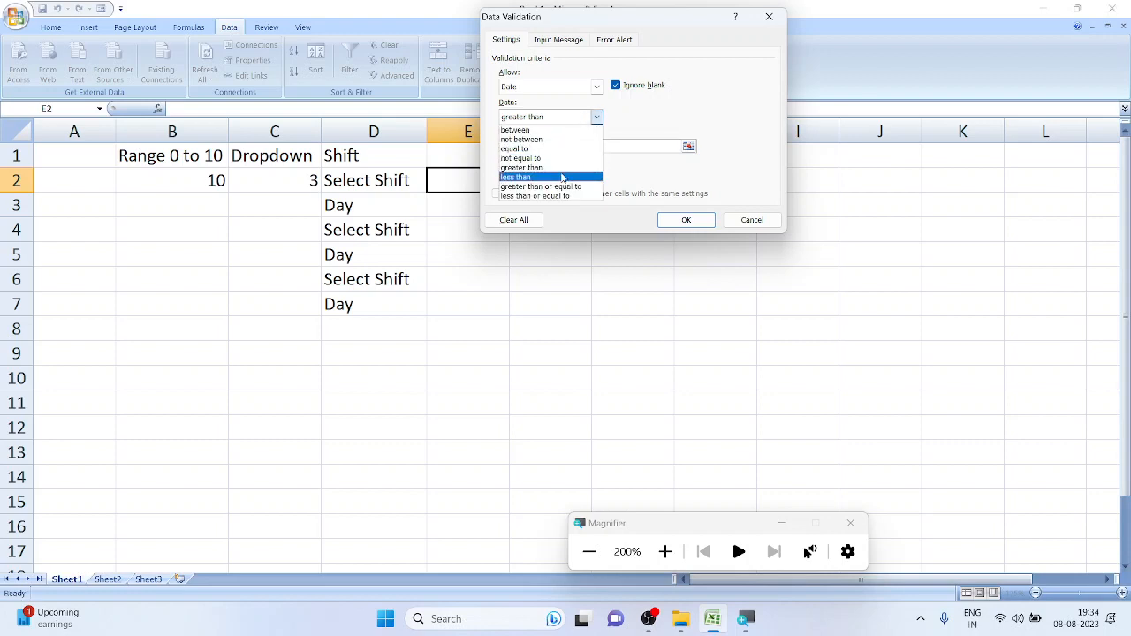
pyautogui.click(548, 186)
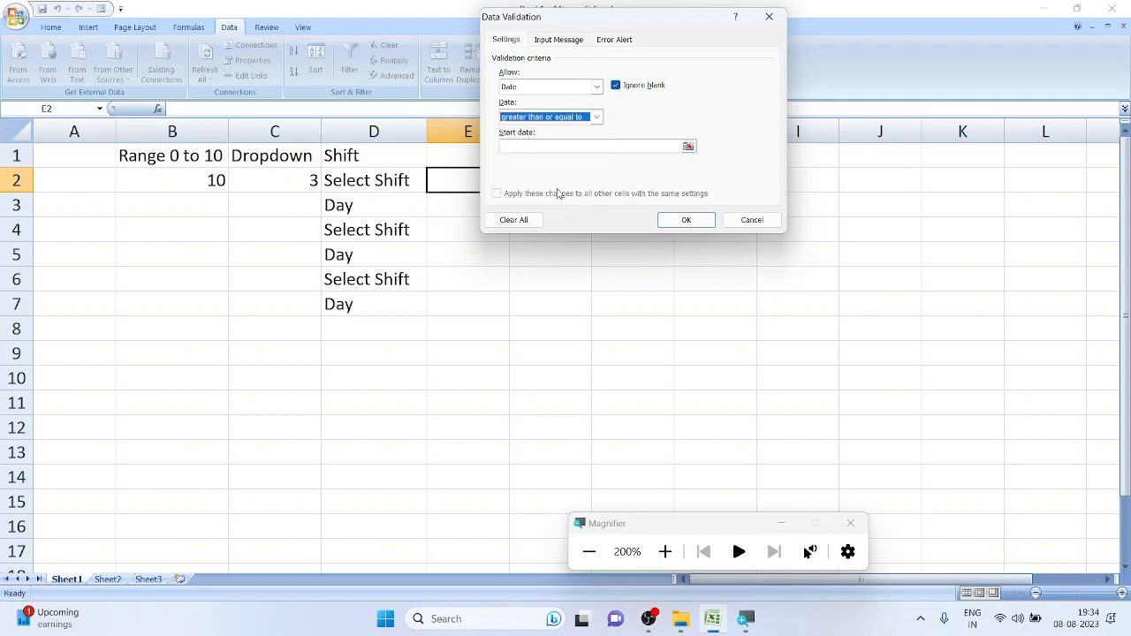
pyautogui.click(577, 87)
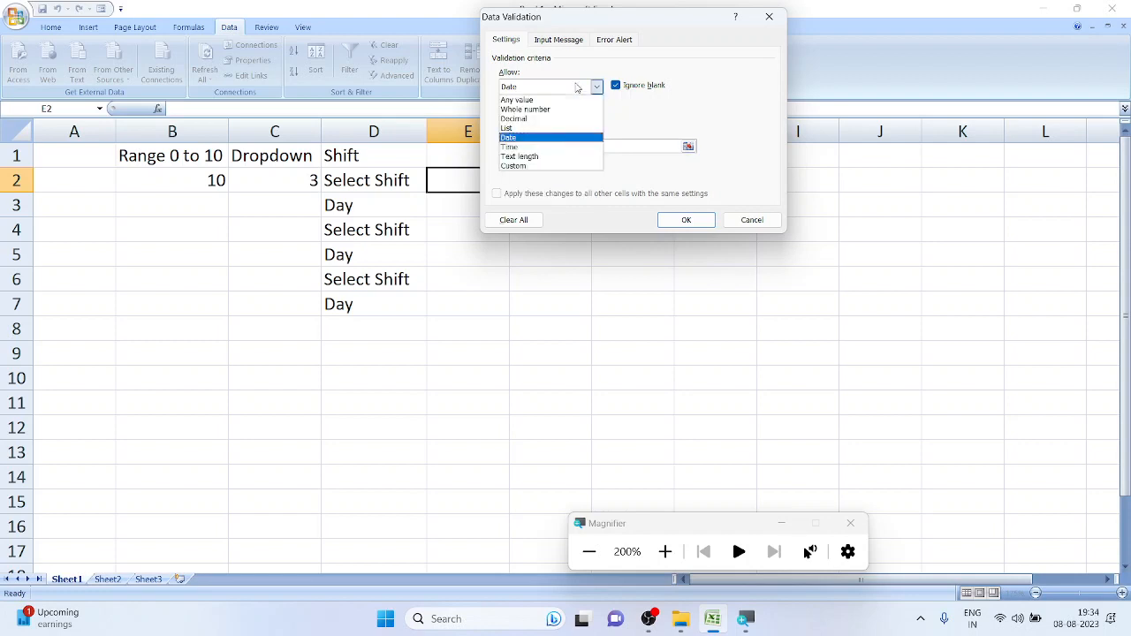
# Change E2's pending rule to allow Time values greater than a start time, leaving the start time blank
pyautogui.click(563, 148)
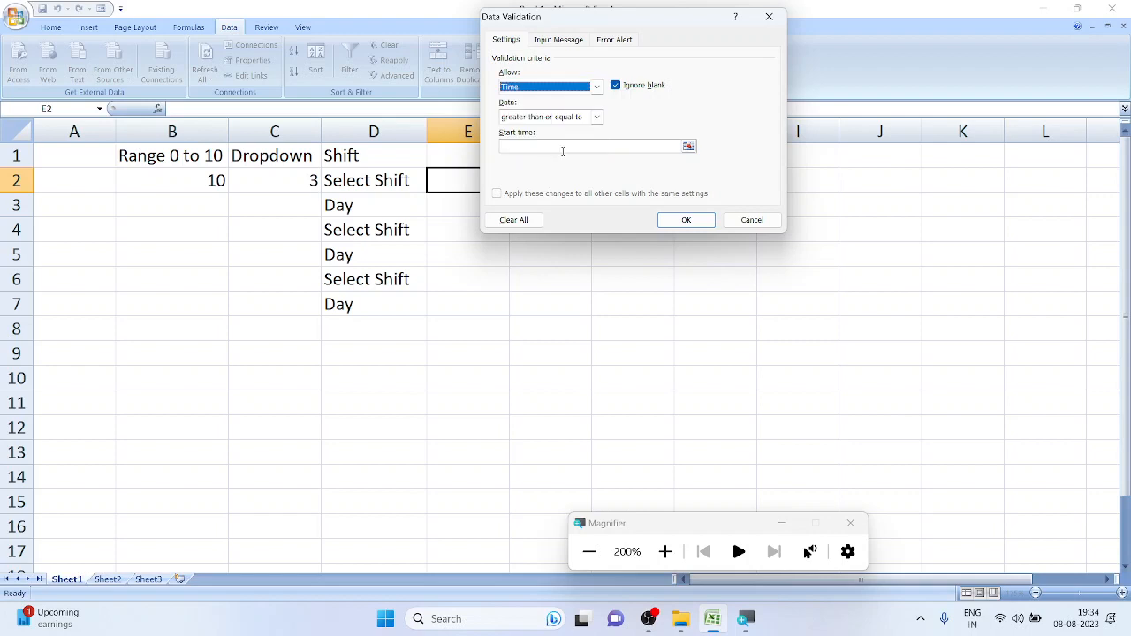
pyautogui.click(577, 117)
pyautogui.click(570, 130)
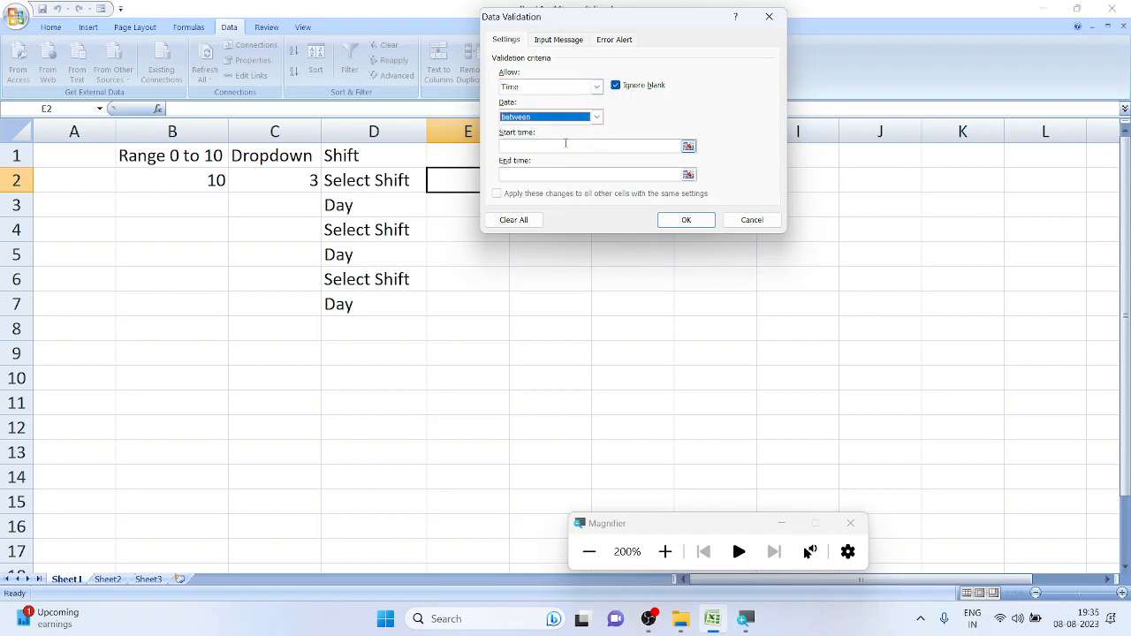
pyautogui.click(566, 145)
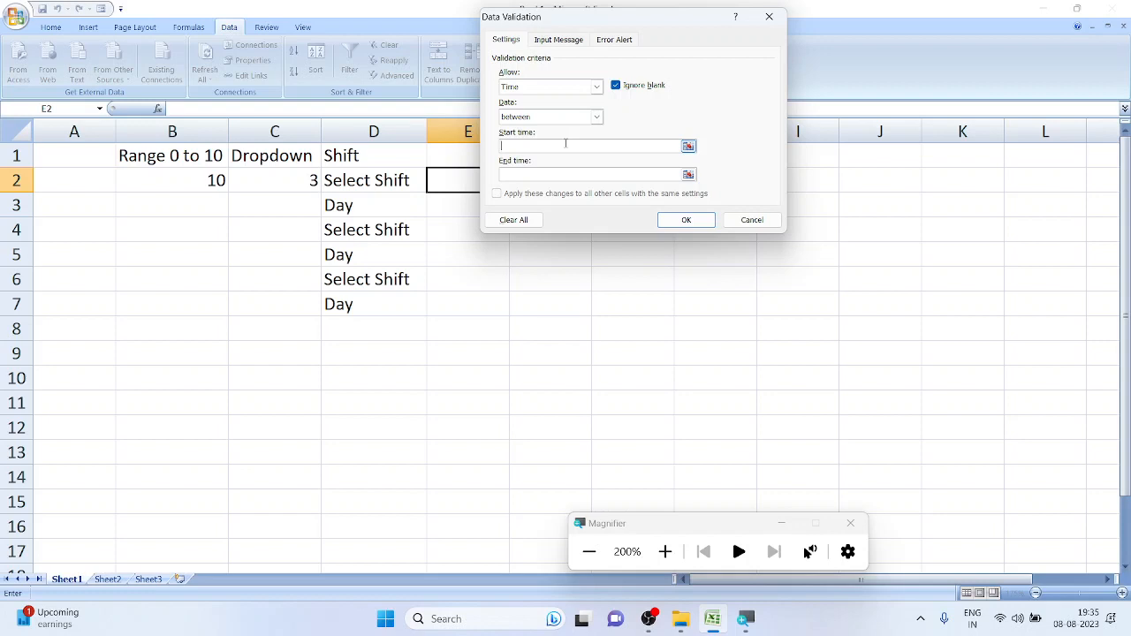
pyautogui.click(554, 118)
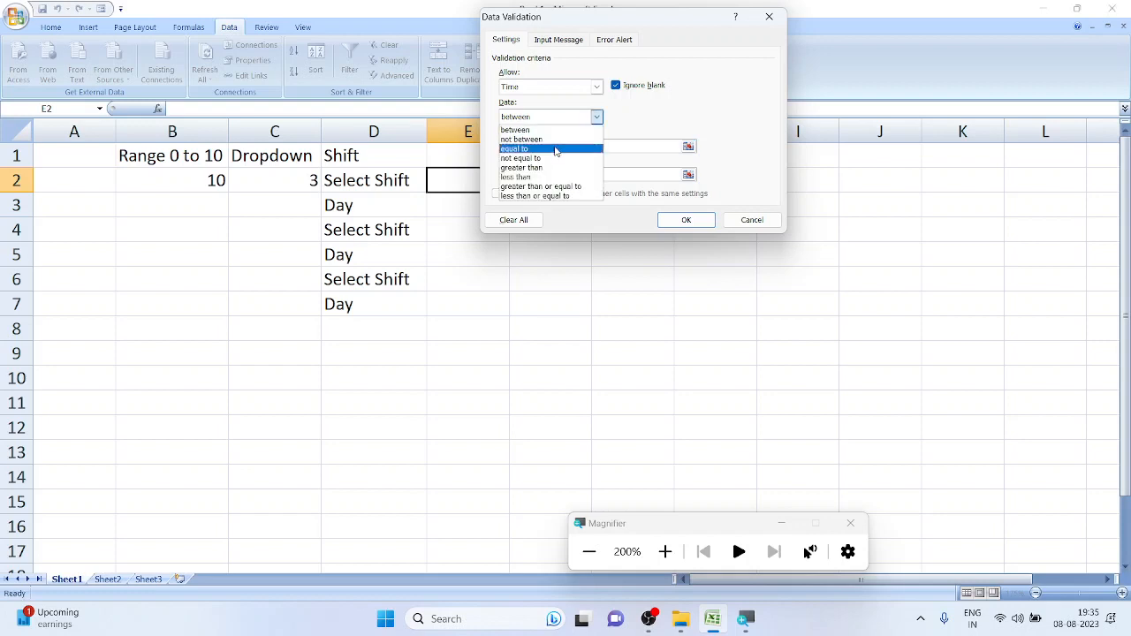
pyautogui.click(554, 174)
pyautogui.click(570, 146)
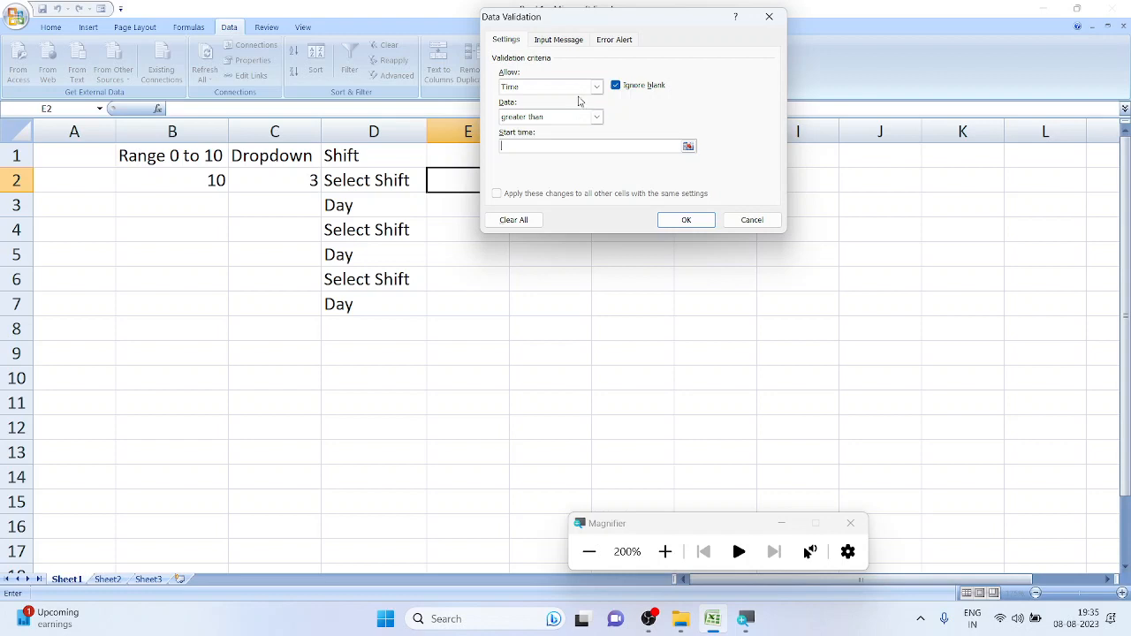
pyautogui.click(581, 86)
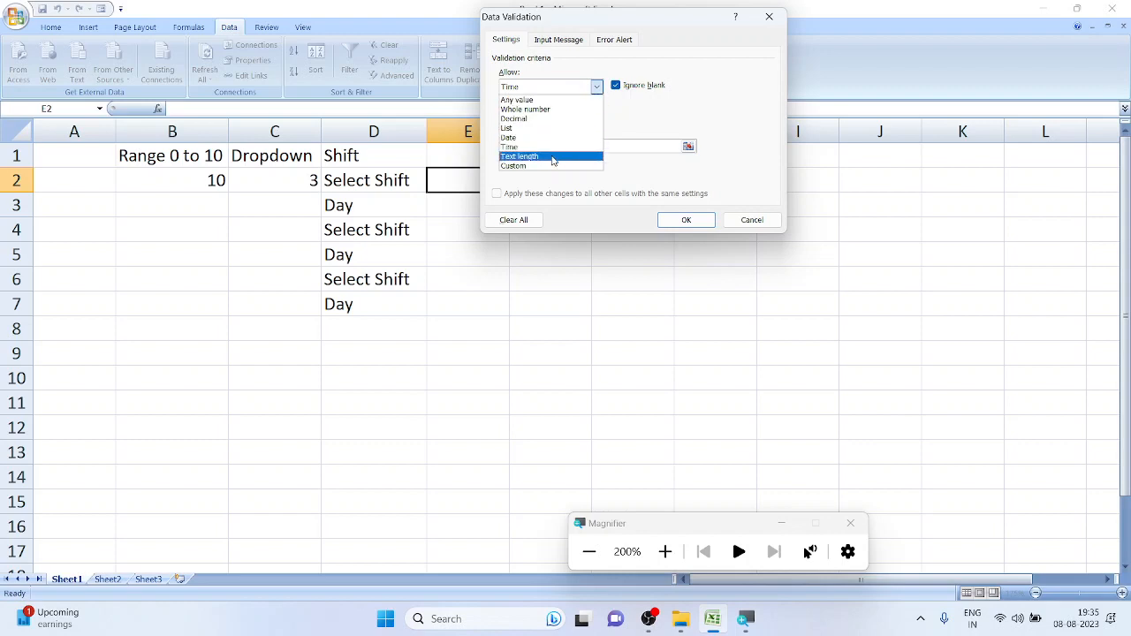
# Switch E2's rule to Text length between 3 and 8 characters and apply it
pyautogui.click(552, 157)
pyautogui.click(535, 122)
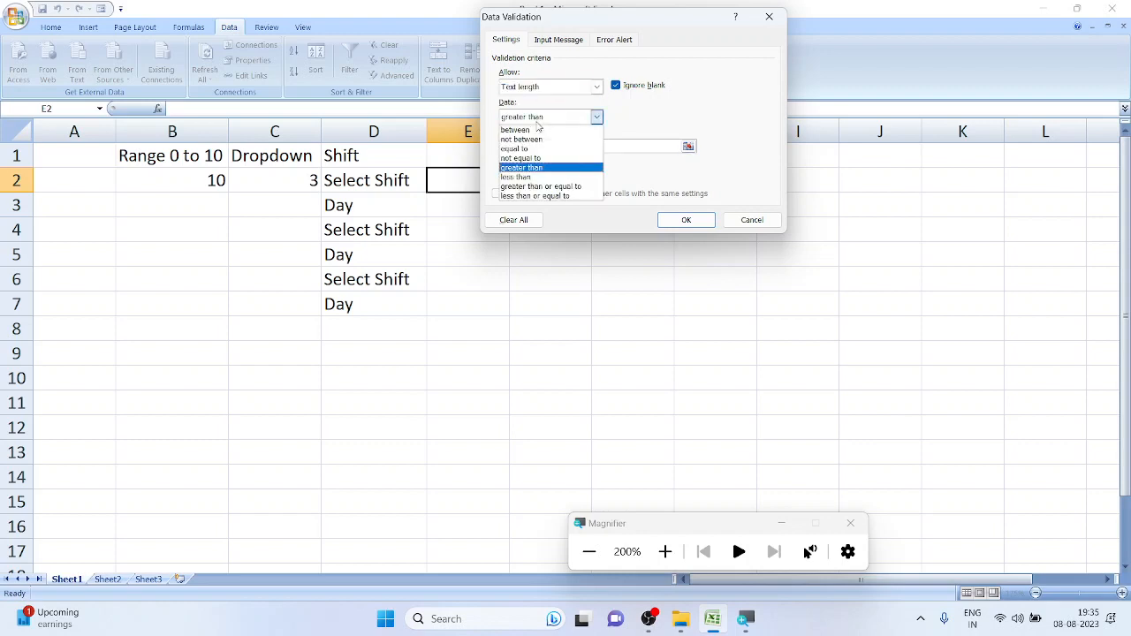
pyautogui.click(528, 132)
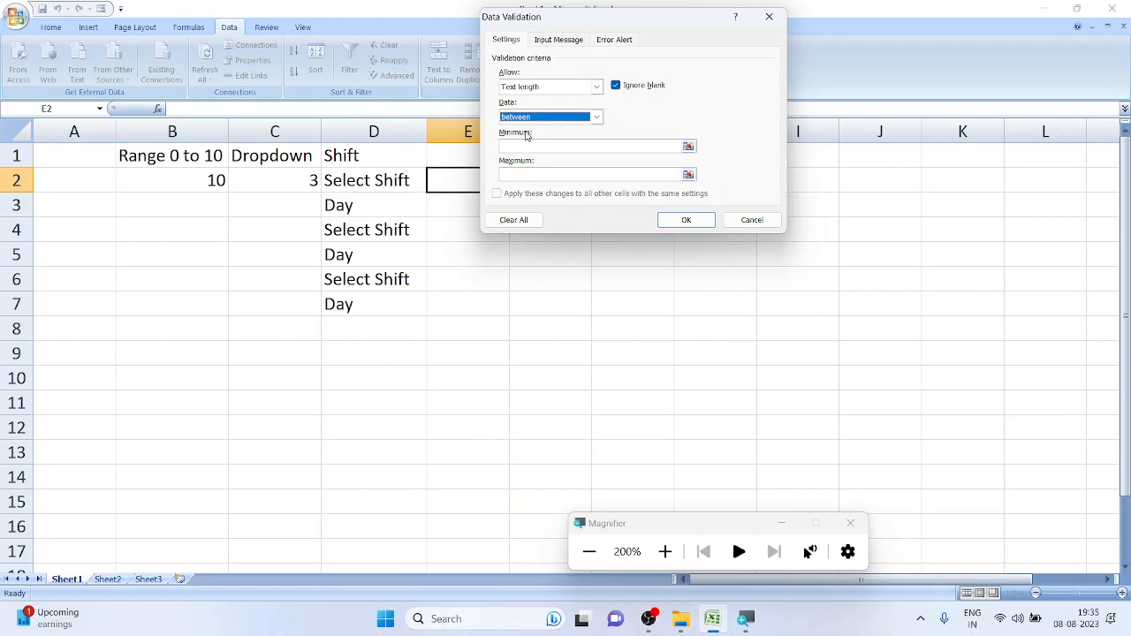
pyautogui.click(545, 148)
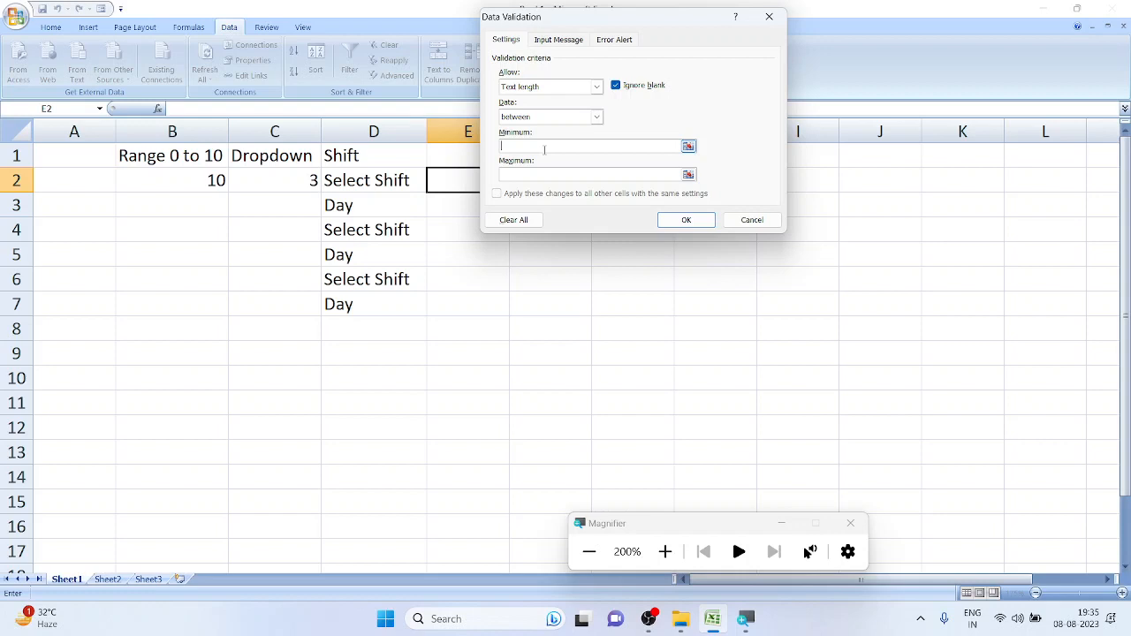
pyautogui.write('3')
pyautogui.click(546, 173)
pyautogui.write('8')
pyautogui.press('Return')
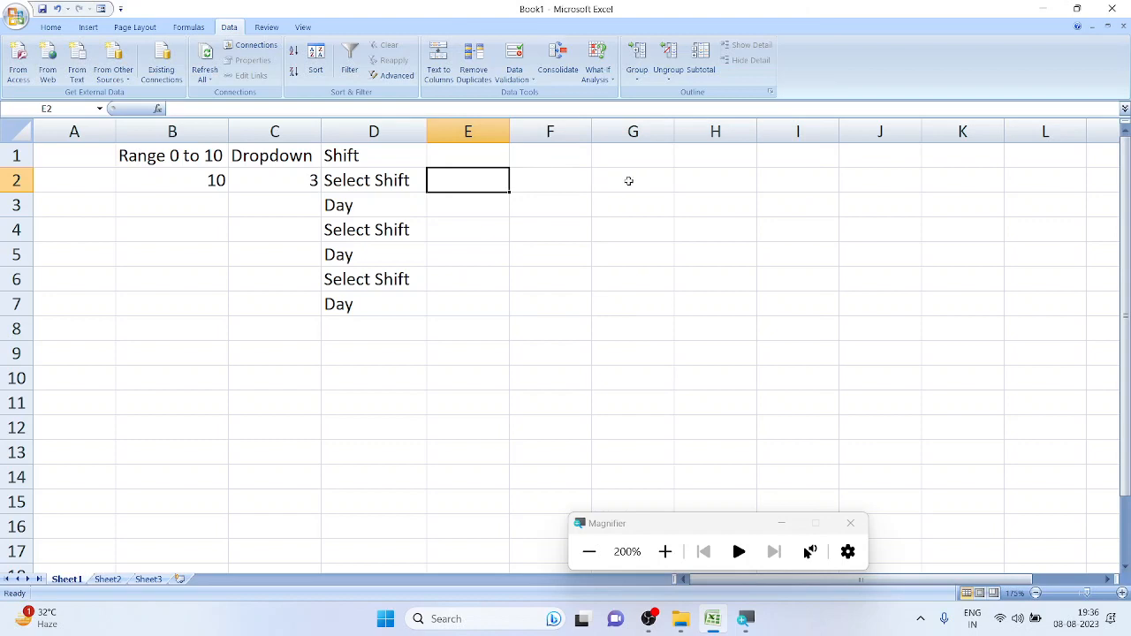
pyautogui.write('a')
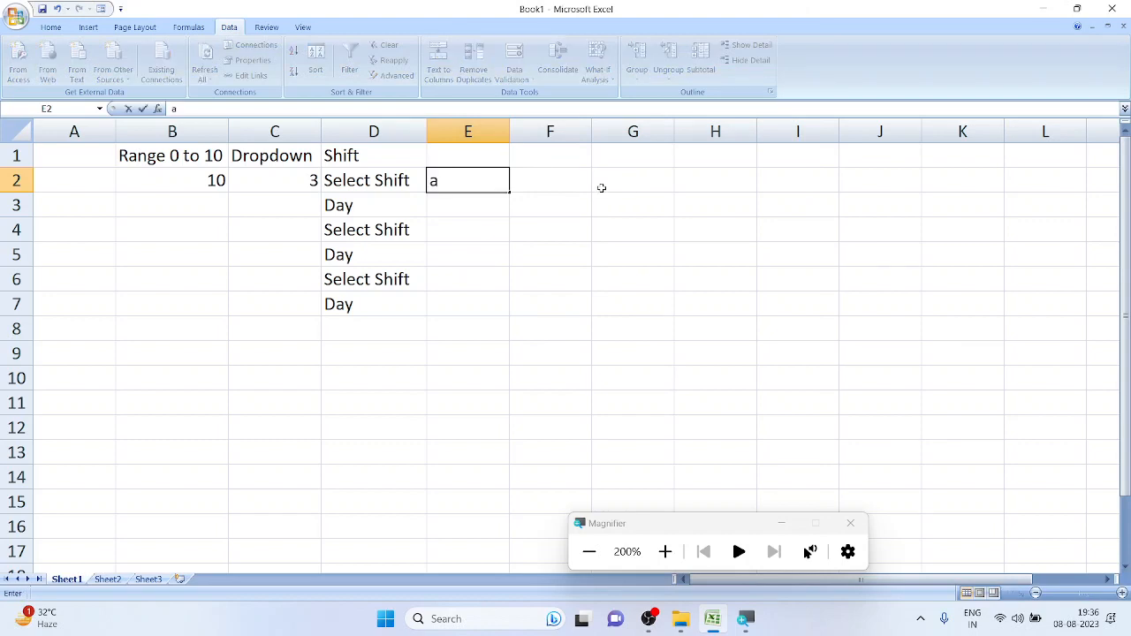
pyautogui.press('Return')
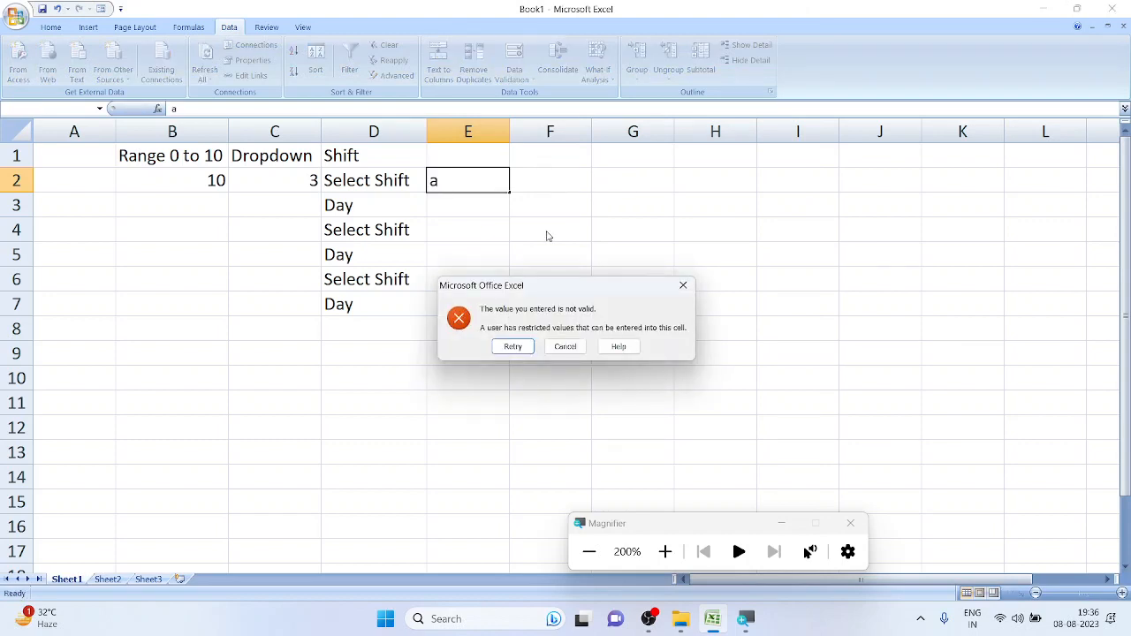
pyautogui.moveTo(544, 293); pyautogui.dragTo(570, 79)
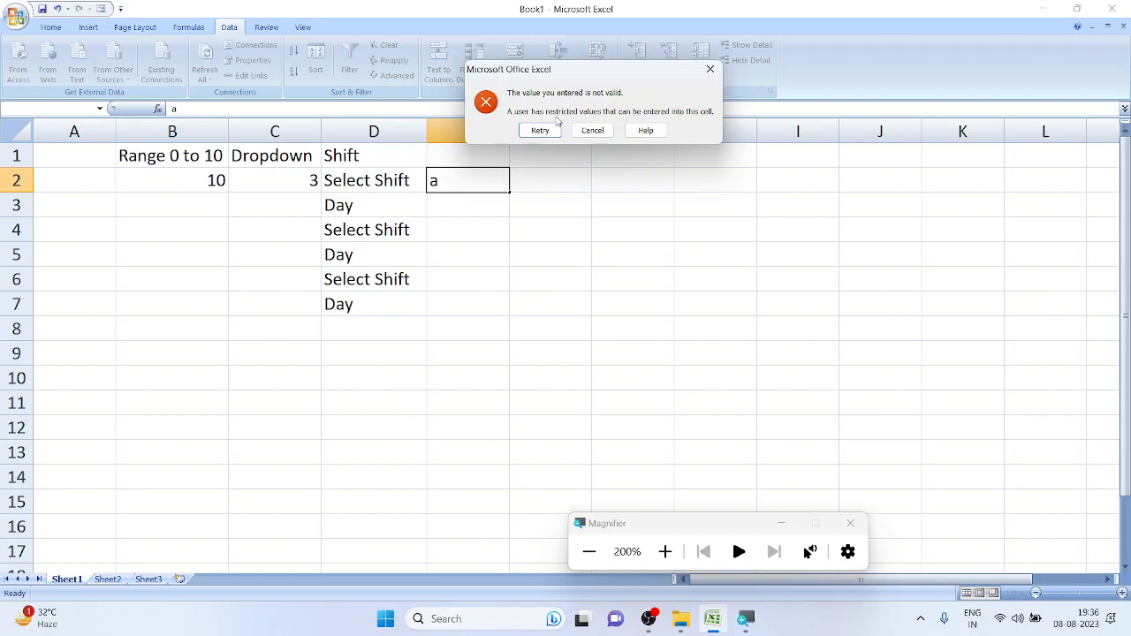
pyautogui.click(540, 130)
pyautogui.click(483, 178)
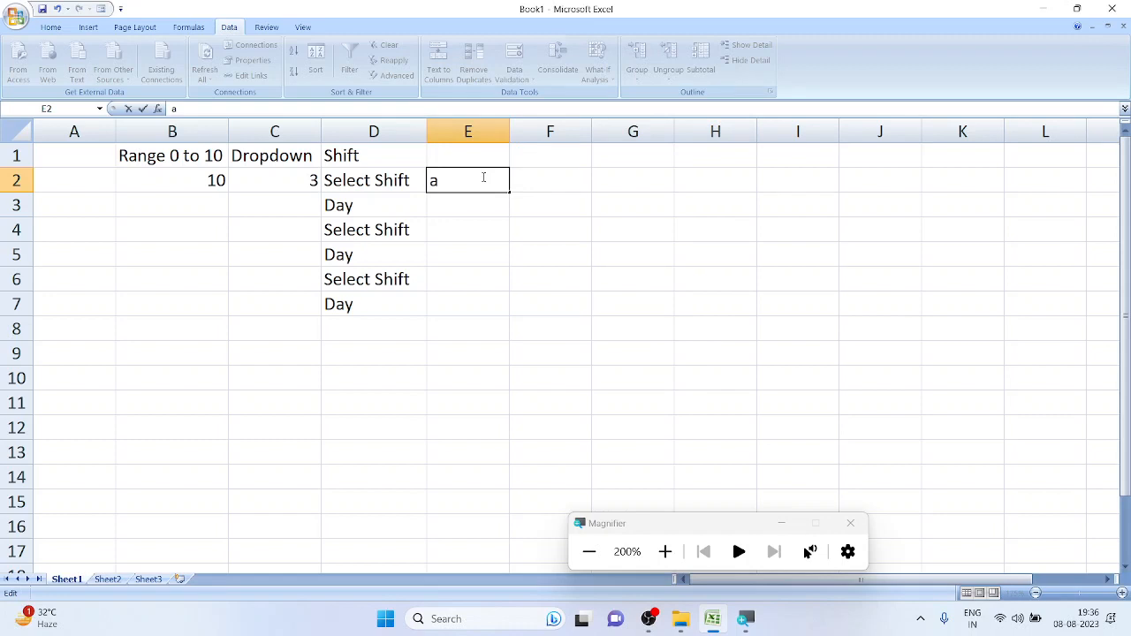
pyautogui.write('bc')
pyautogui.press('Return')
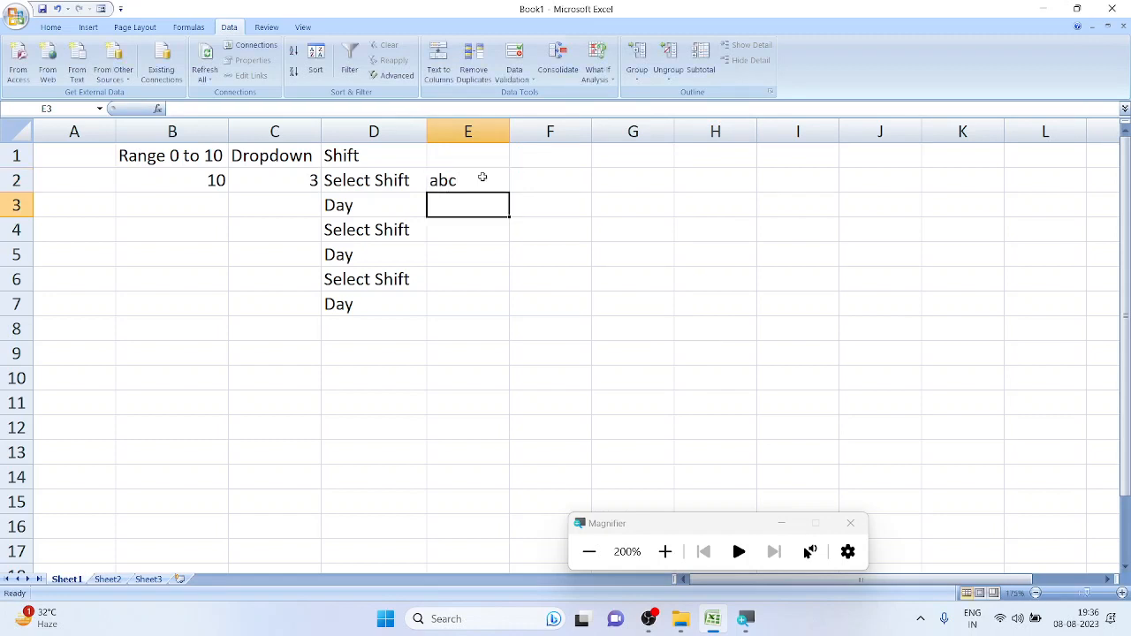
pyautogui.doubleClick(482, 178)
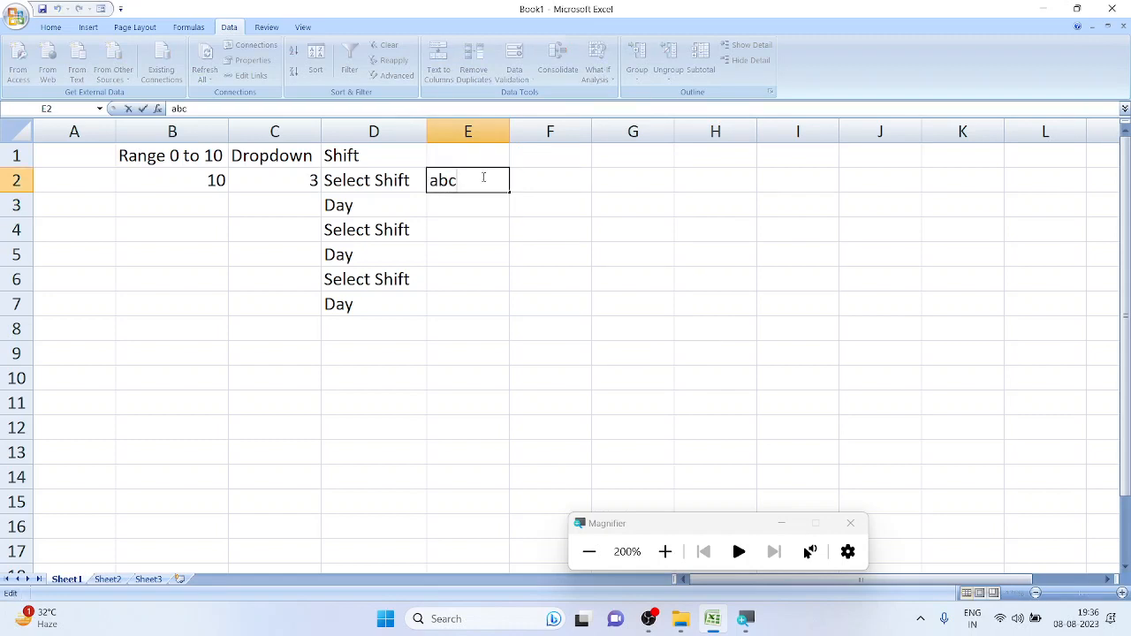
pyautogui.write('d')
pyautogui.press('Return')
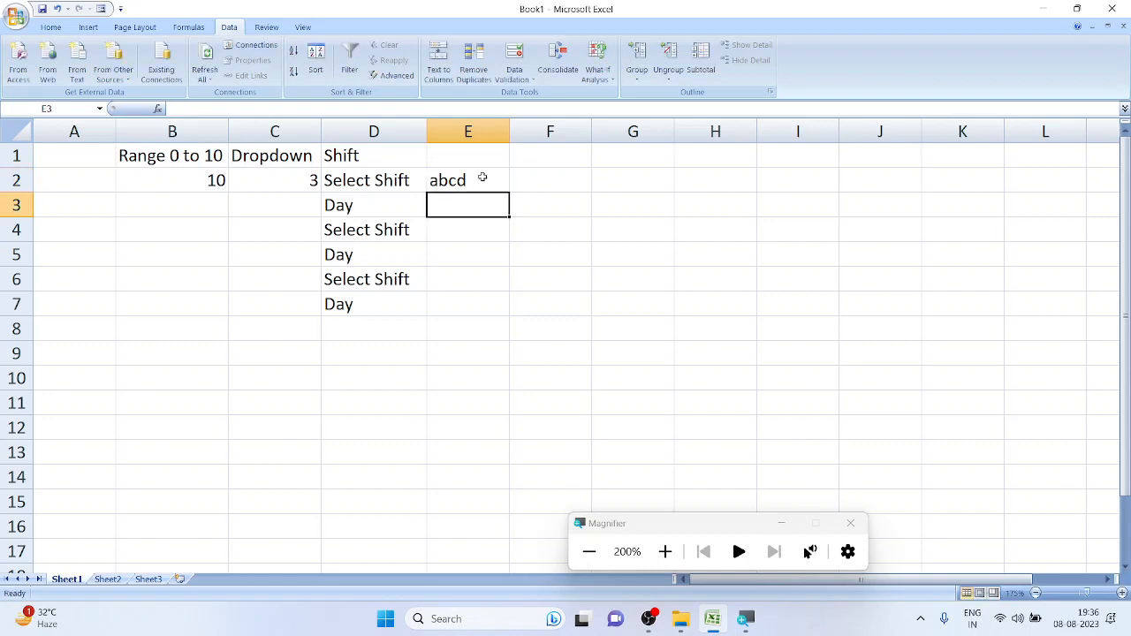
pyautogui.doubleClick(482, 178)
pyautogui.write('gh')
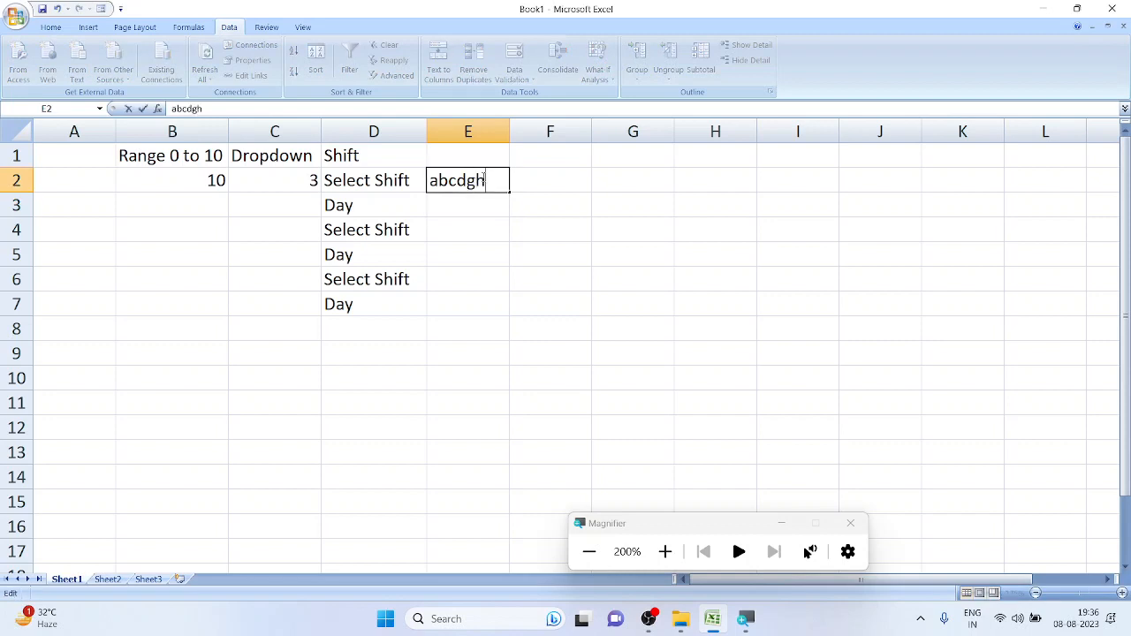
pyautogui.write('gjjhghj')
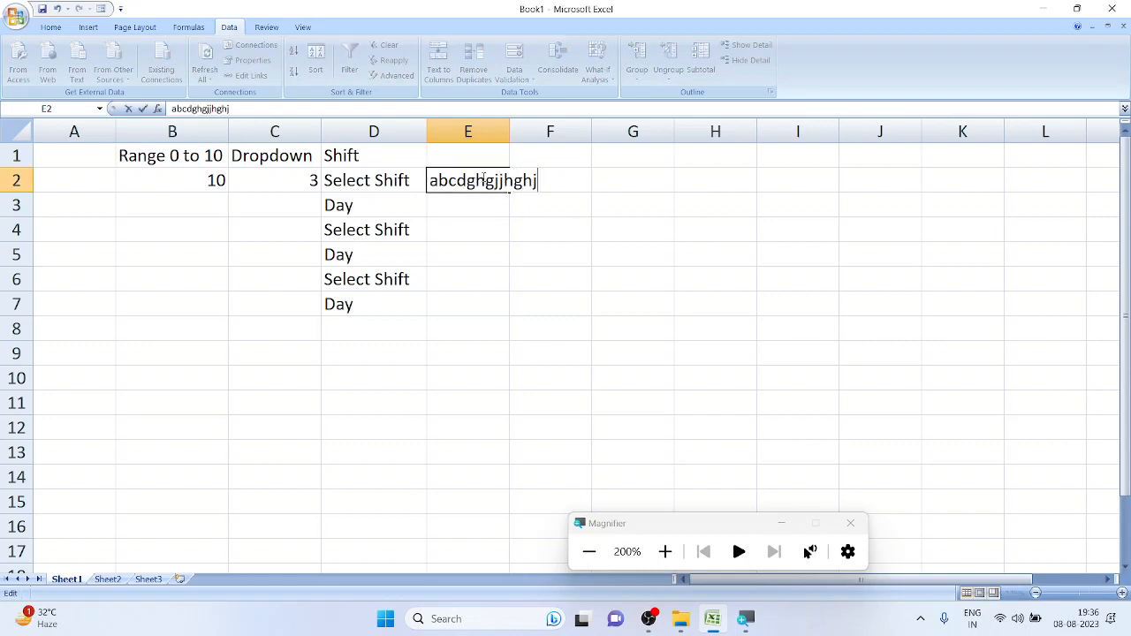
pyautogui.press('Return')
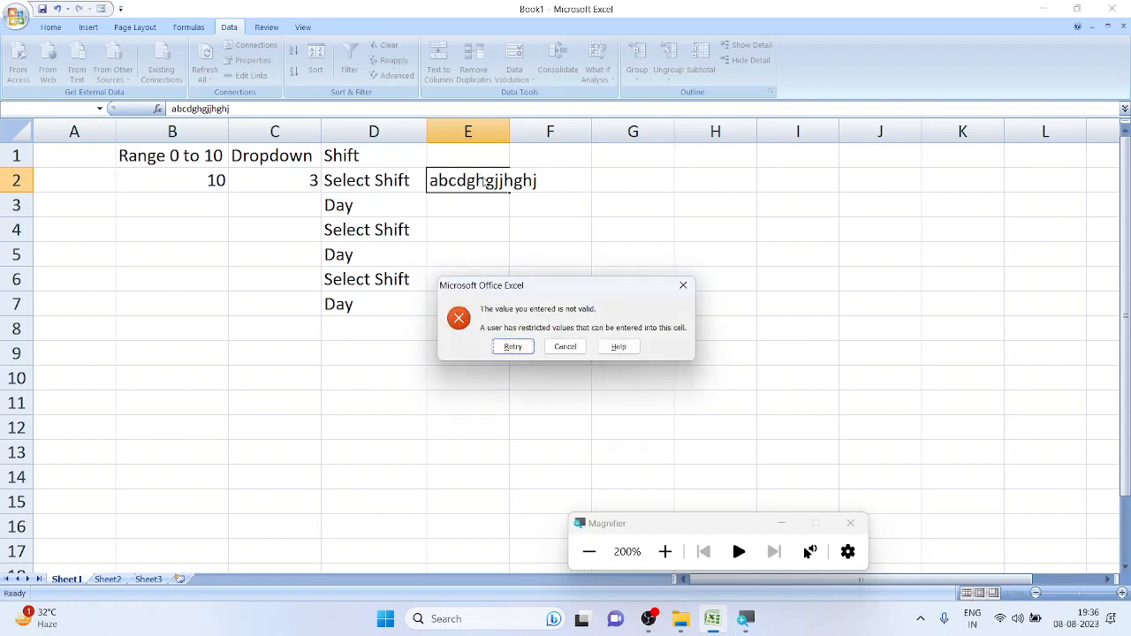
pyautogui.moveTo(517, 290); pyautogui.dragTo(611, 140)
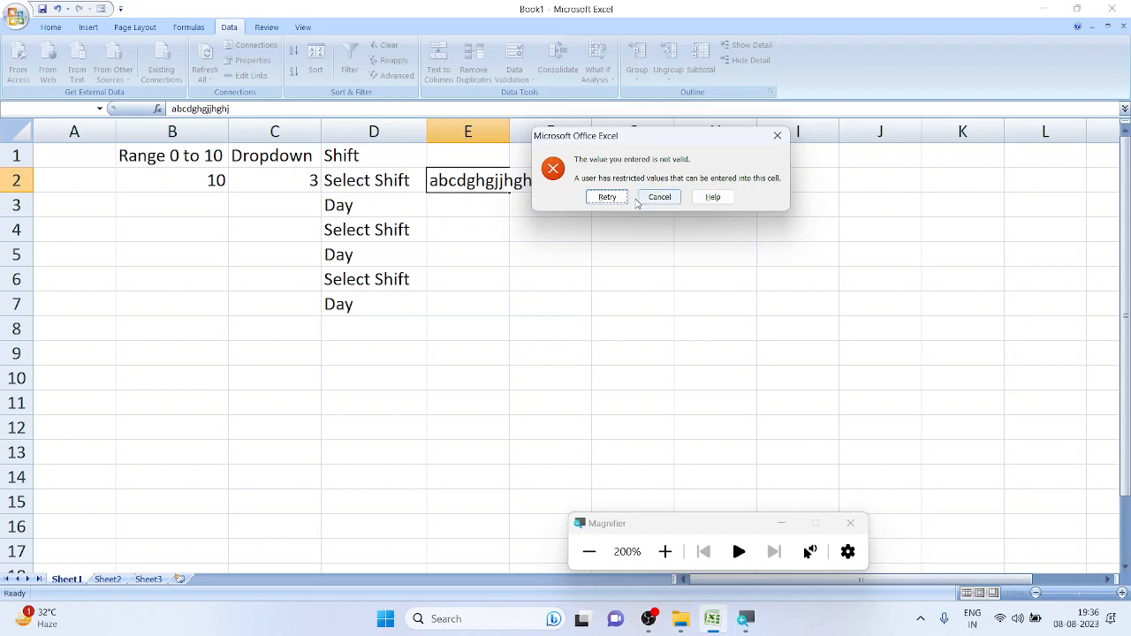
pyautogui.click(607, 196)
pyautogui.press('BackSpace')
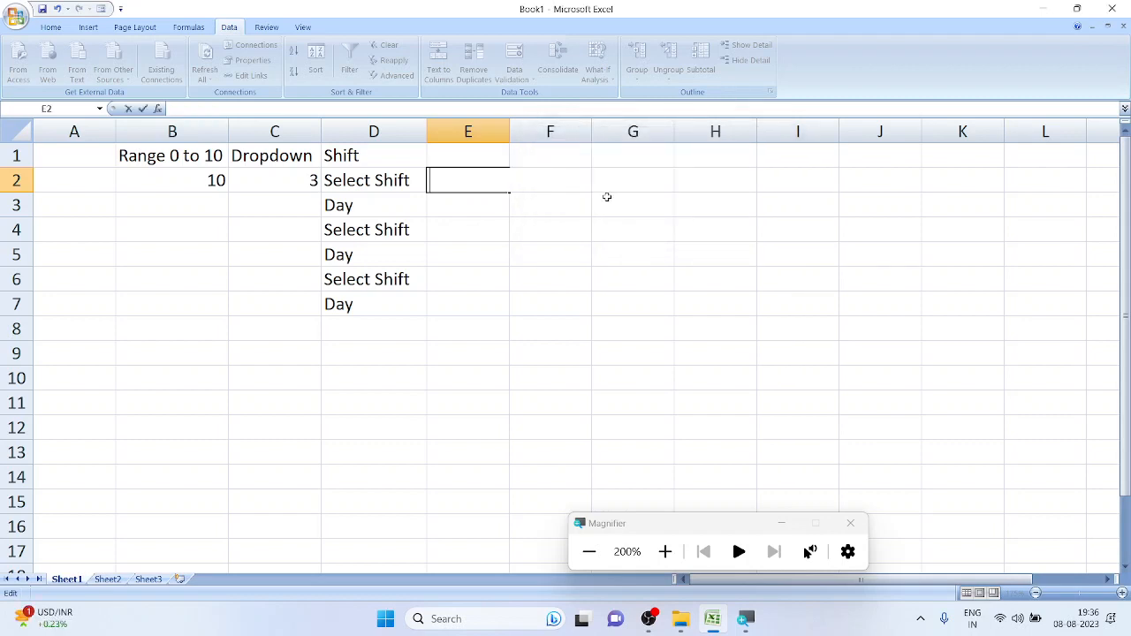
pyautogui.click(597, 221)
pyautogui.click(549, 161)
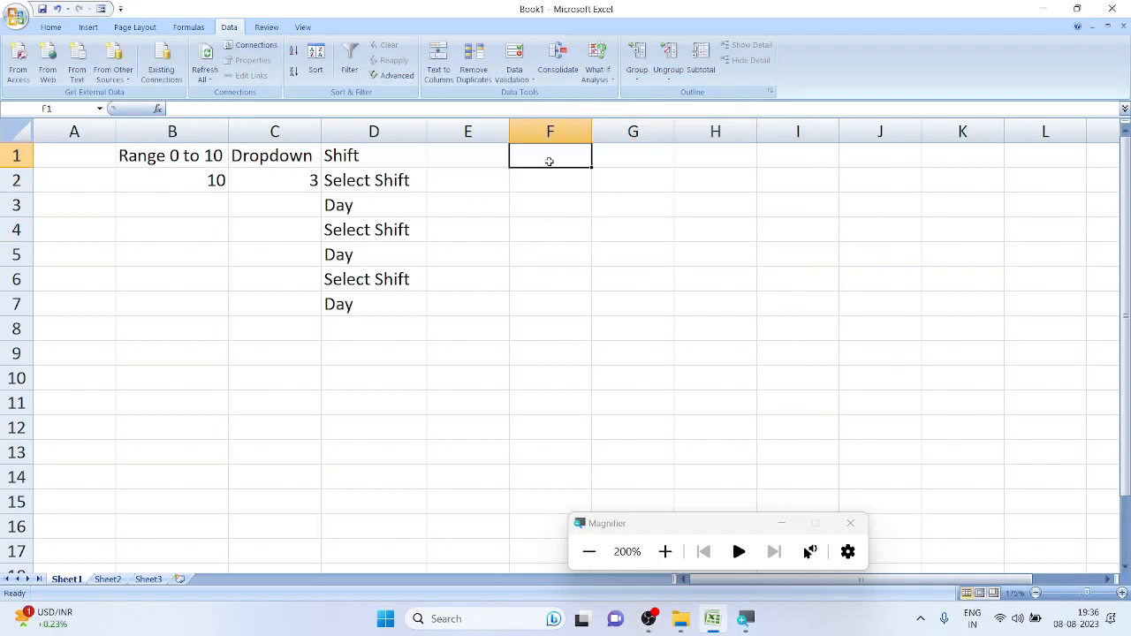
# Type the heading 'Mob' in F1 and give F2 a Text length rule equal to 10
pyautogui.write('Mob')
pyautogui.press('Return')
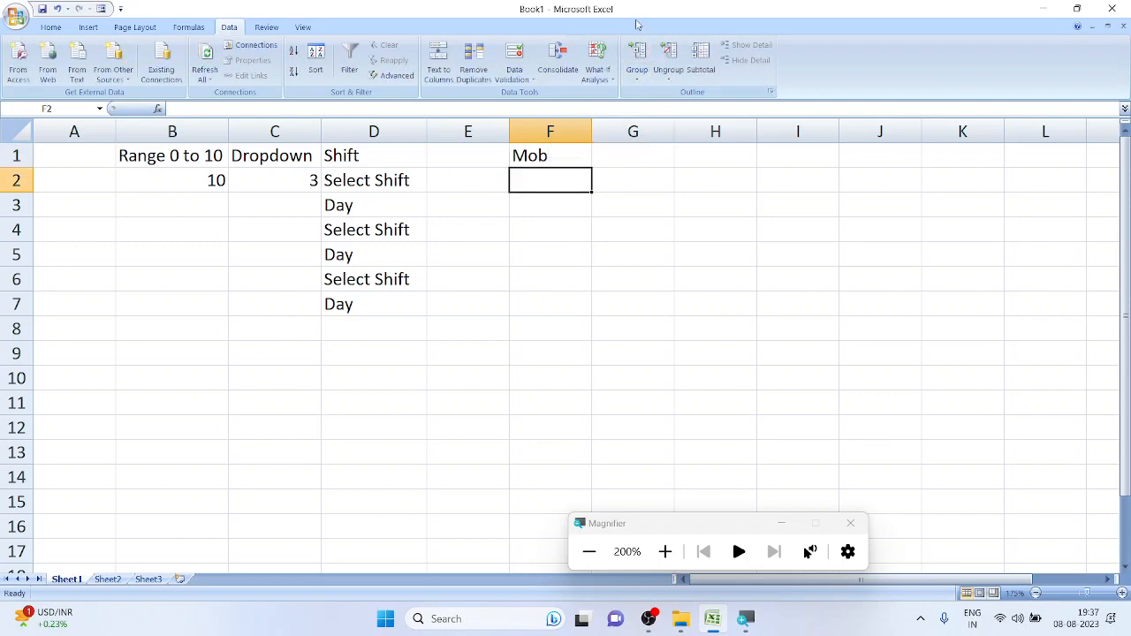
pyautogui.click(515, 60)
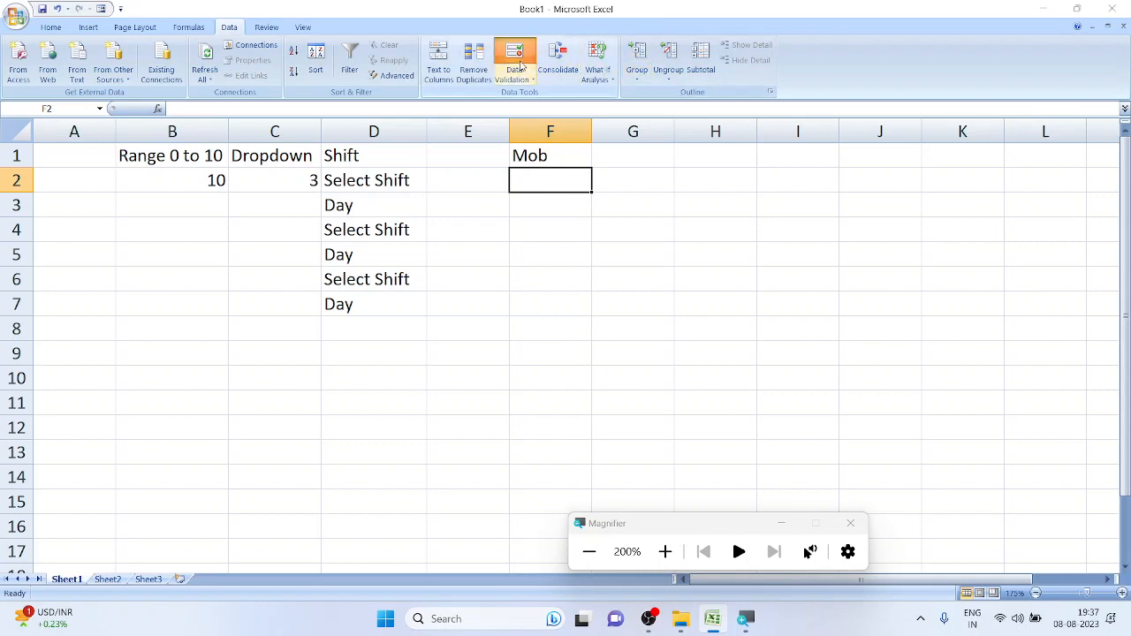
pyautogui.click(546, 86)
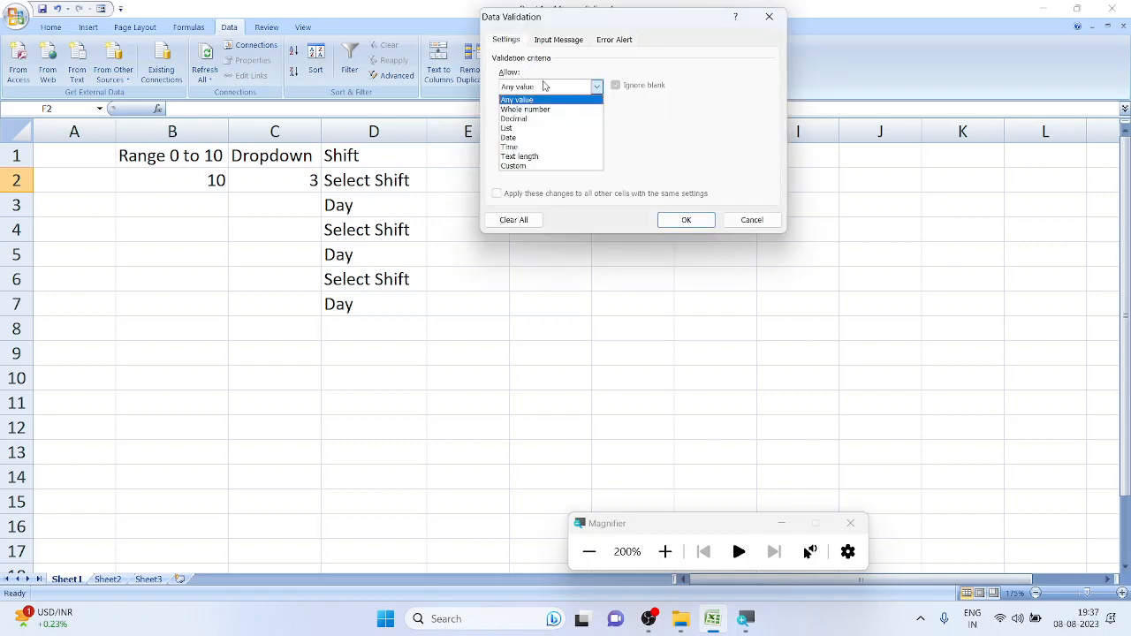
pyautogui.click(522, 156)
pyautogui.click(556, 120)
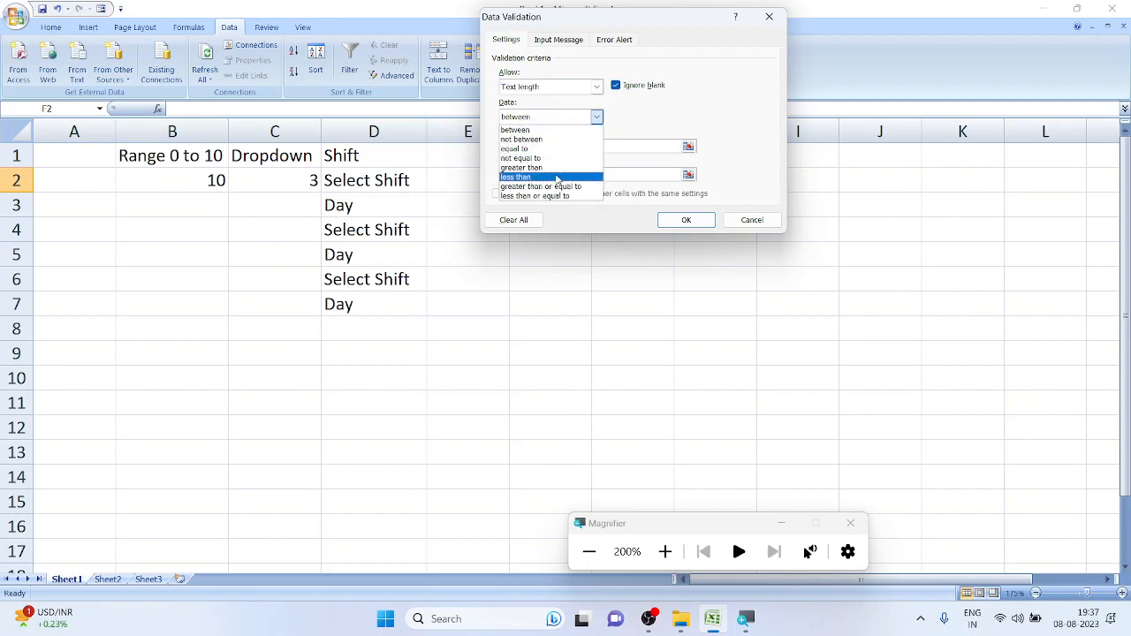
pyautogui.click(561, 149)
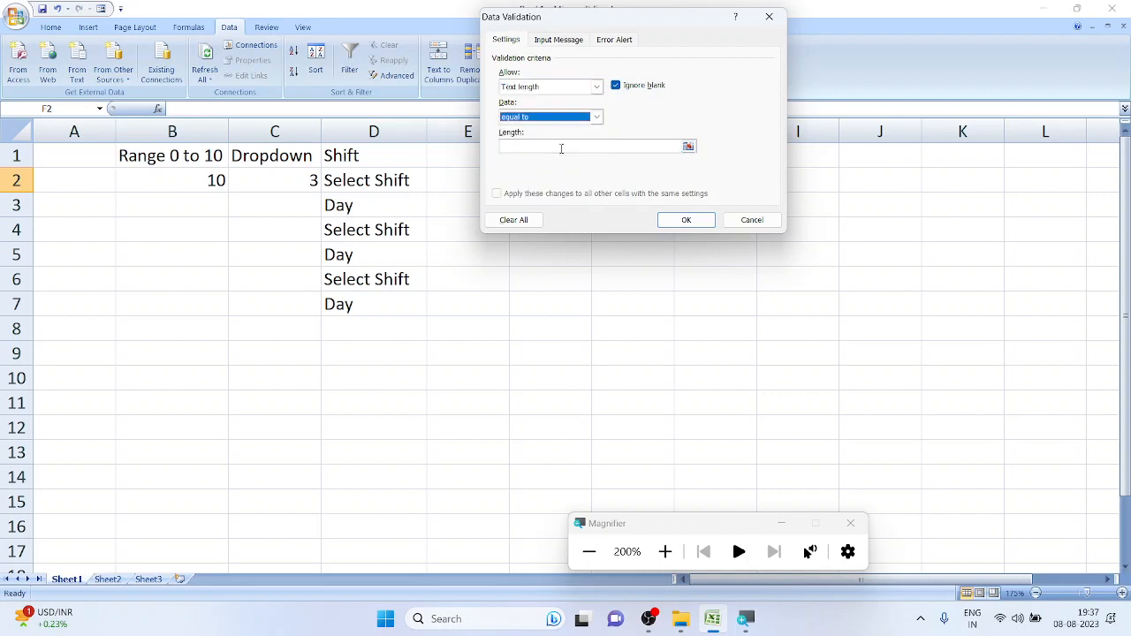
pyautogui.click(562, 149)
pyautogui.write('10')
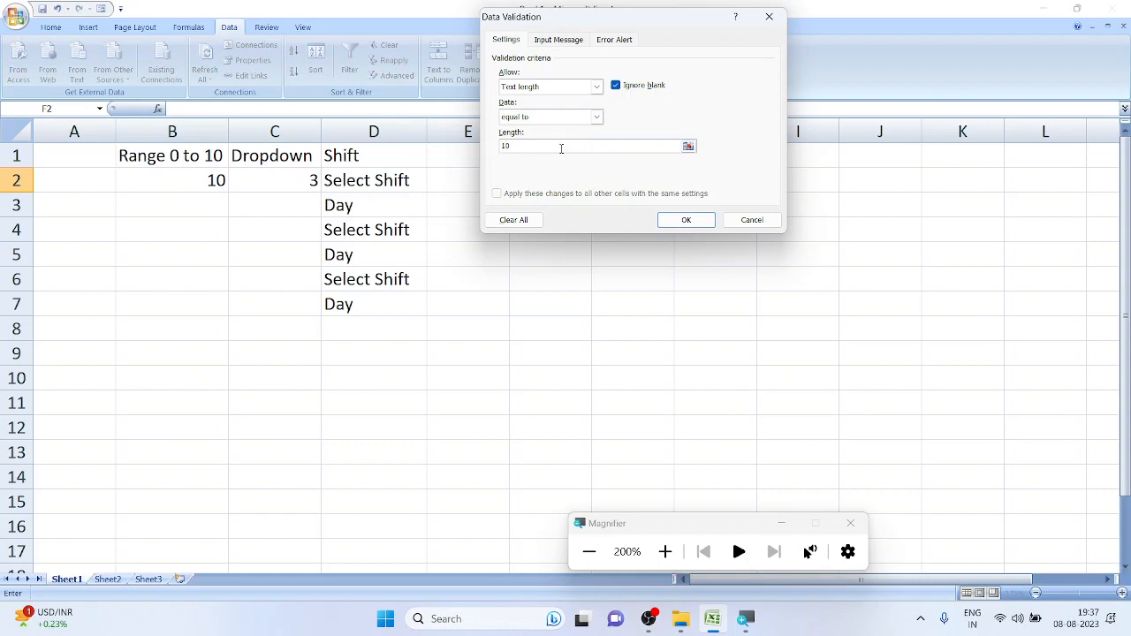
pyautogui.click(659, 215)
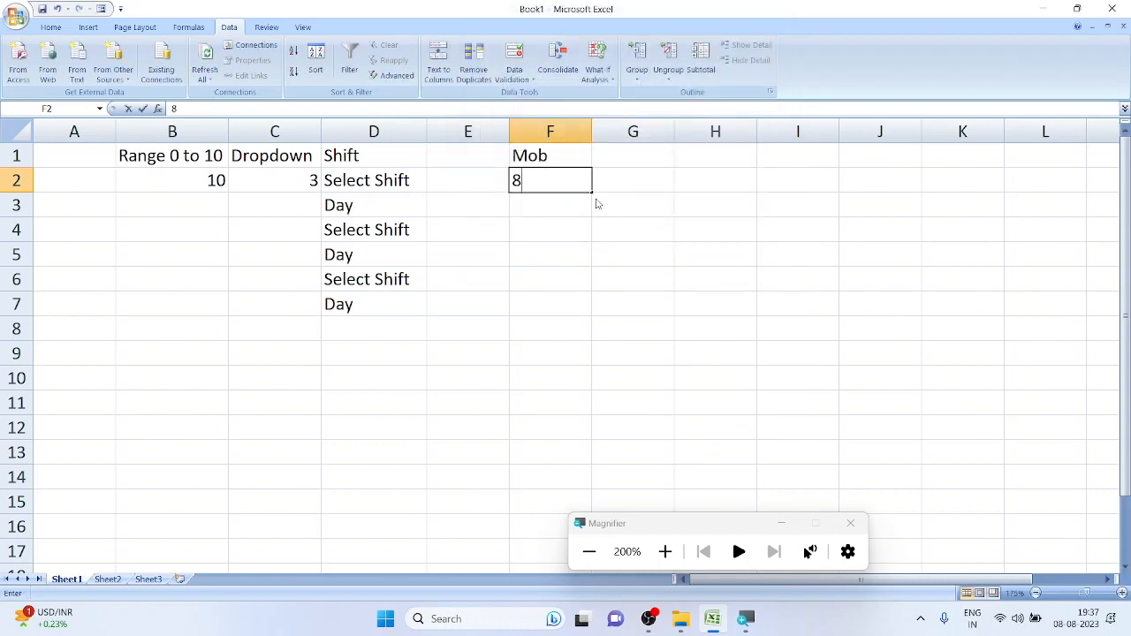
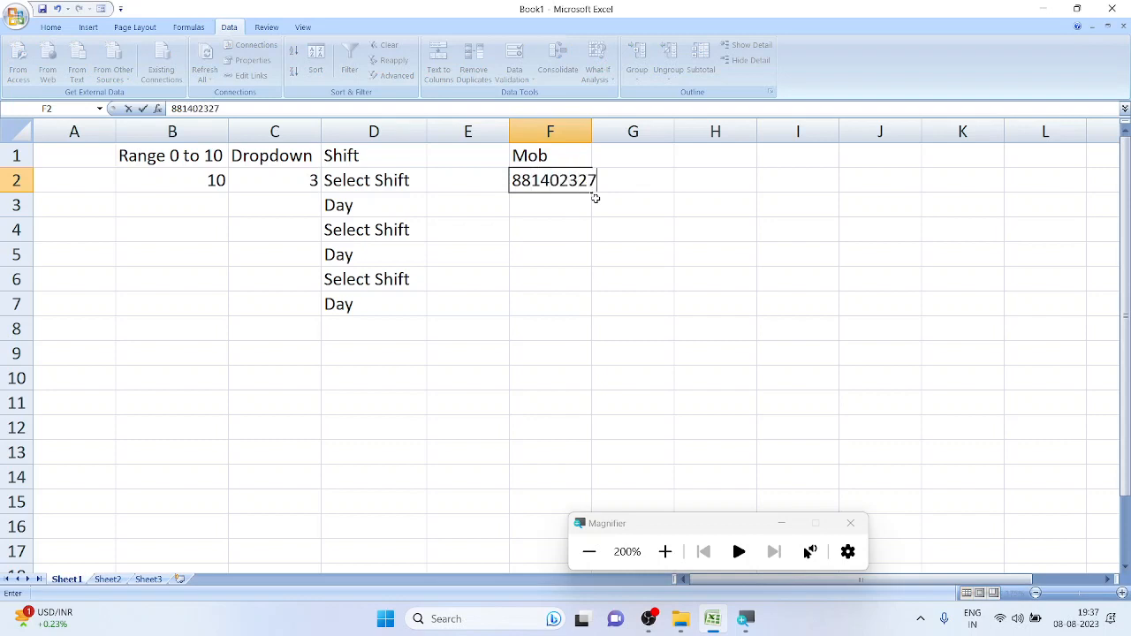
# Enter a 10-digit mobile number in F2, then delete one digit to trigger the validation error
pyautogui.press('Return')
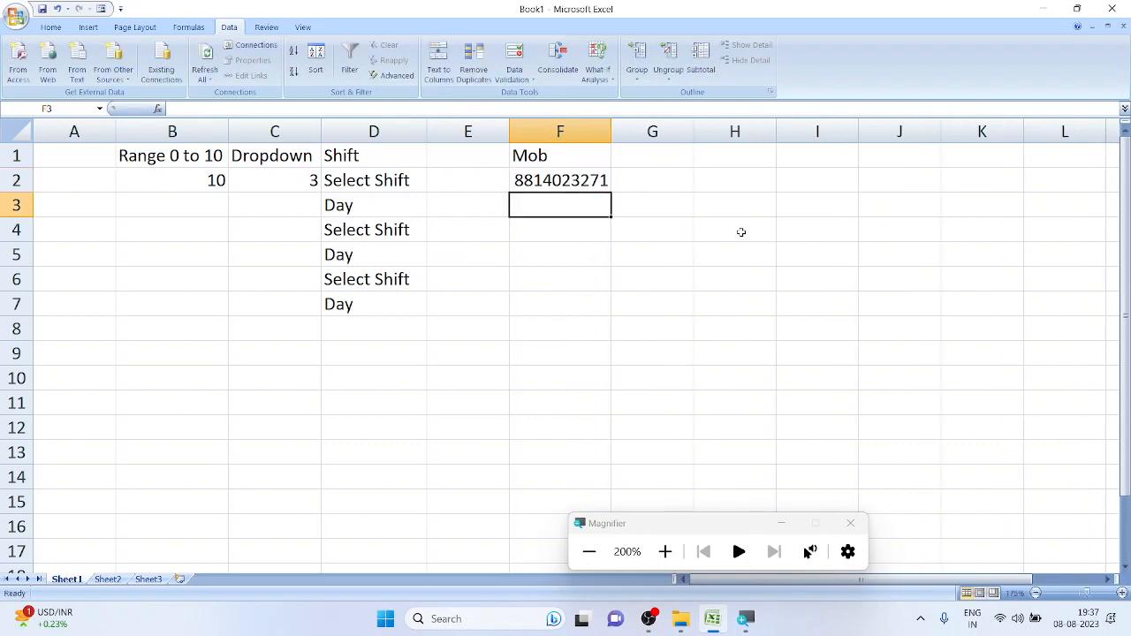
pyautogui.doubleClick(547, 181)
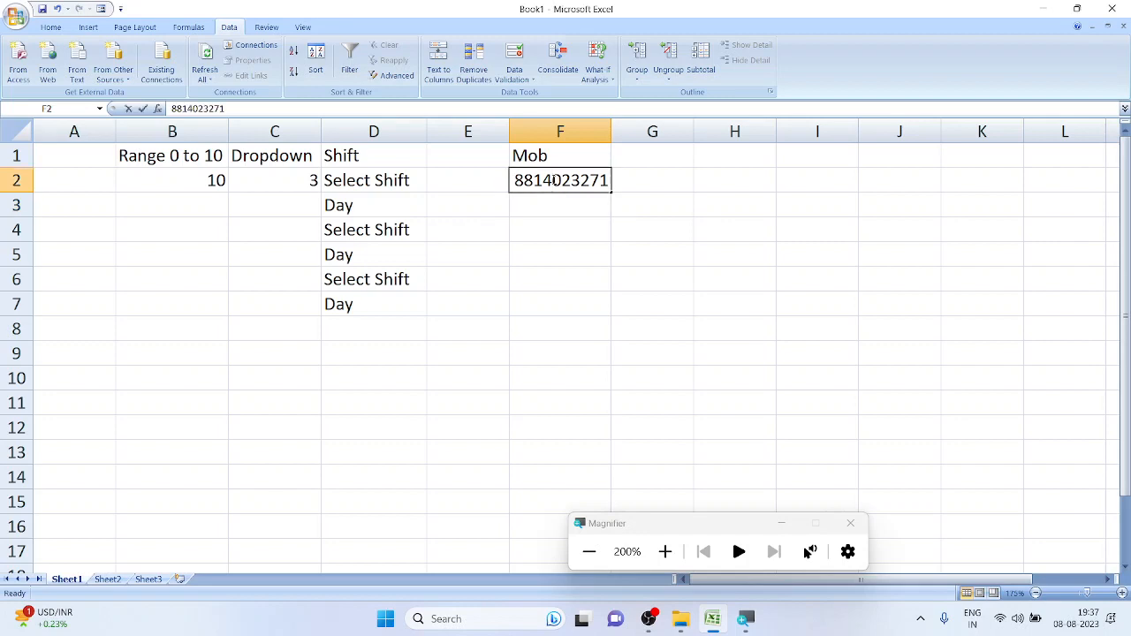
pyautogui.press('Delete')
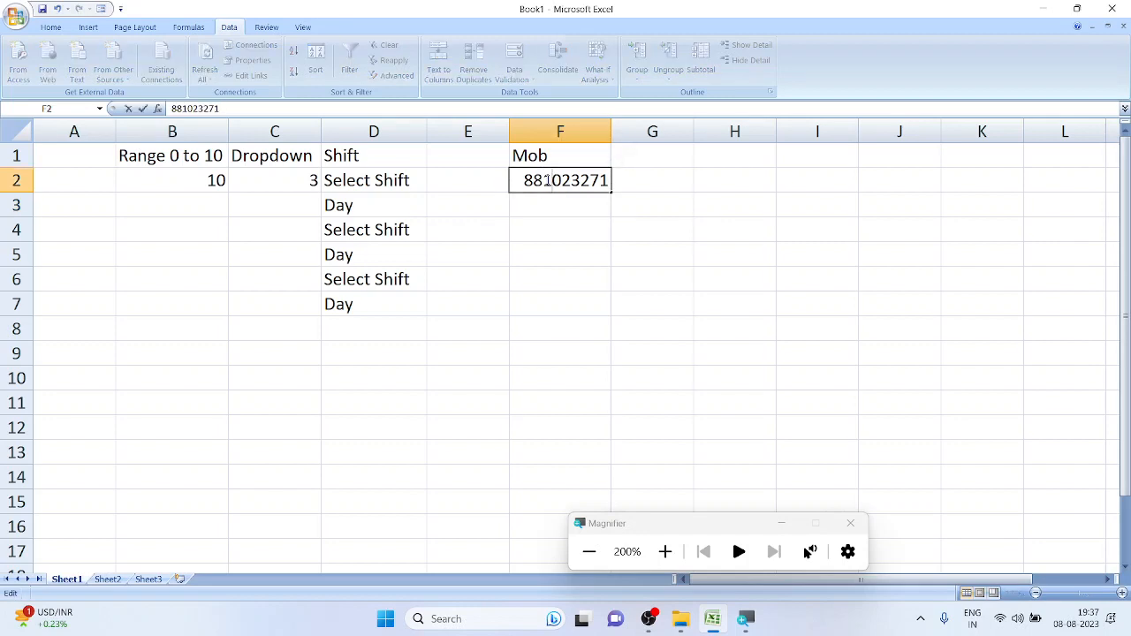
pyautogui.click(641, 181)
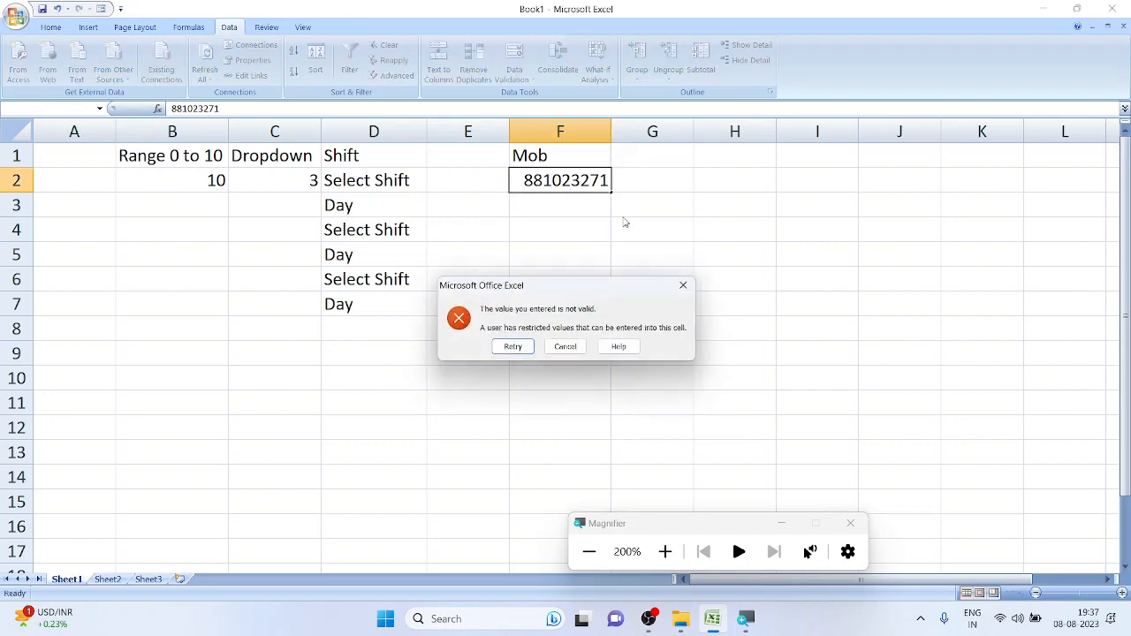
pyautogui.moveTo(615, 289); pyautogui.dragTo(696, 79)
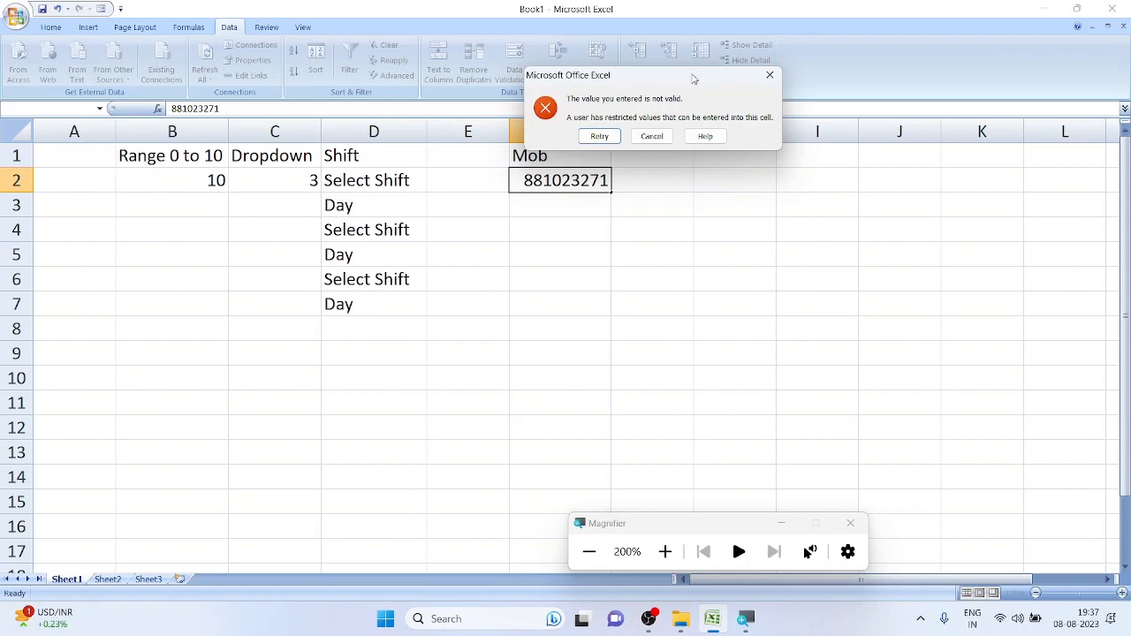
pyautogui.click(600, 136)
# Insert 785 into F2's number so the twelve-digit value is rejected by the rule
pyautogui.click(606, 179)
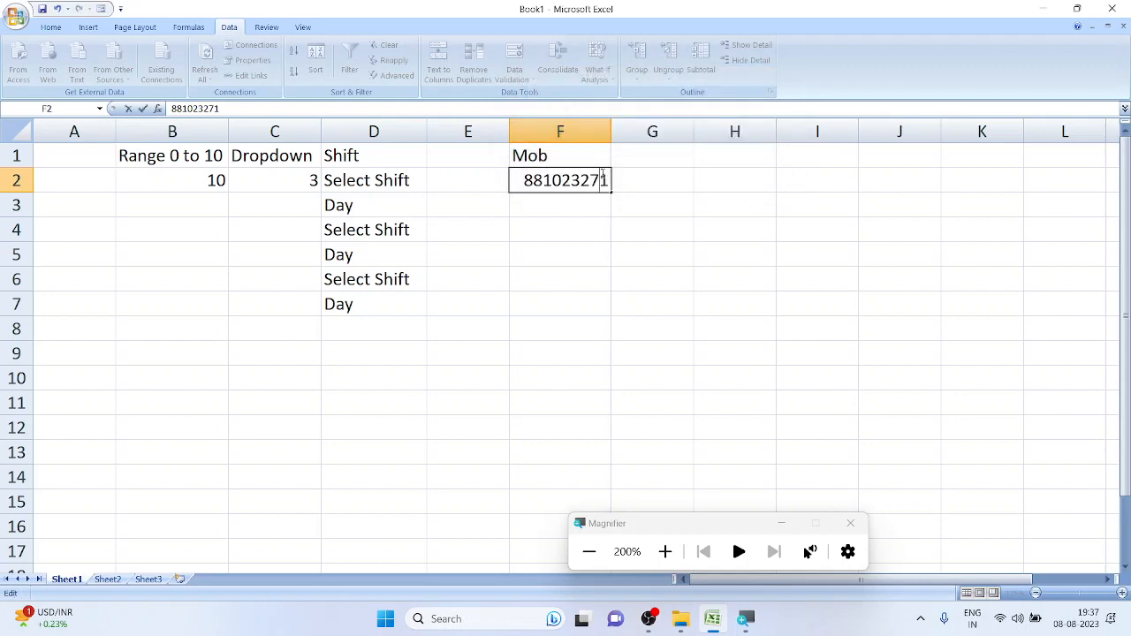
pyautogui.write('785')
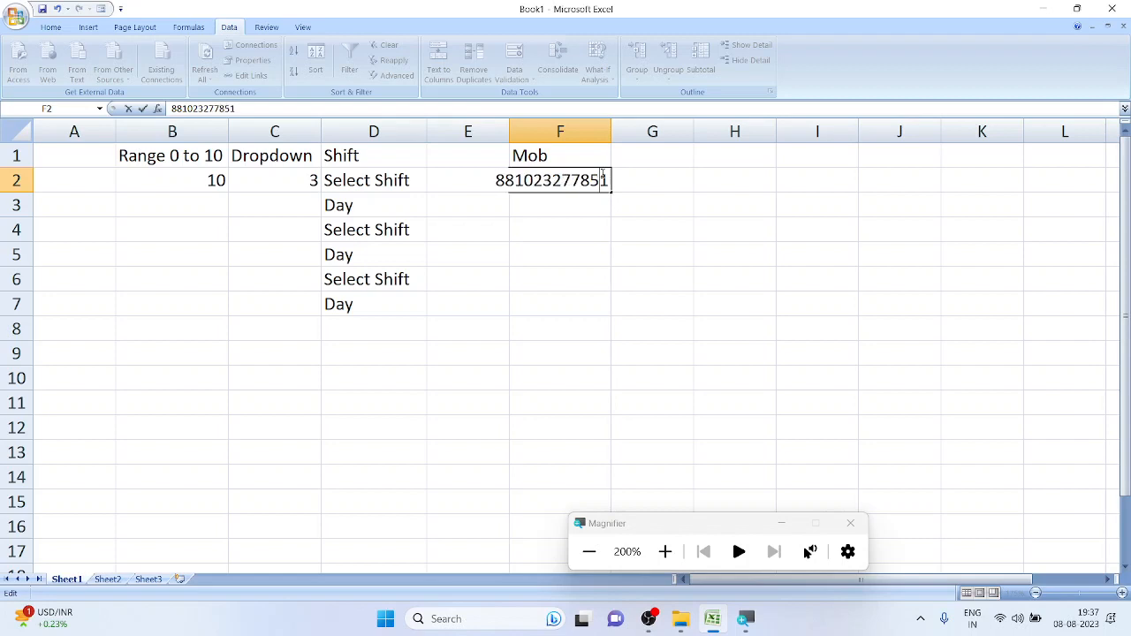
pyautogui.press('Return')
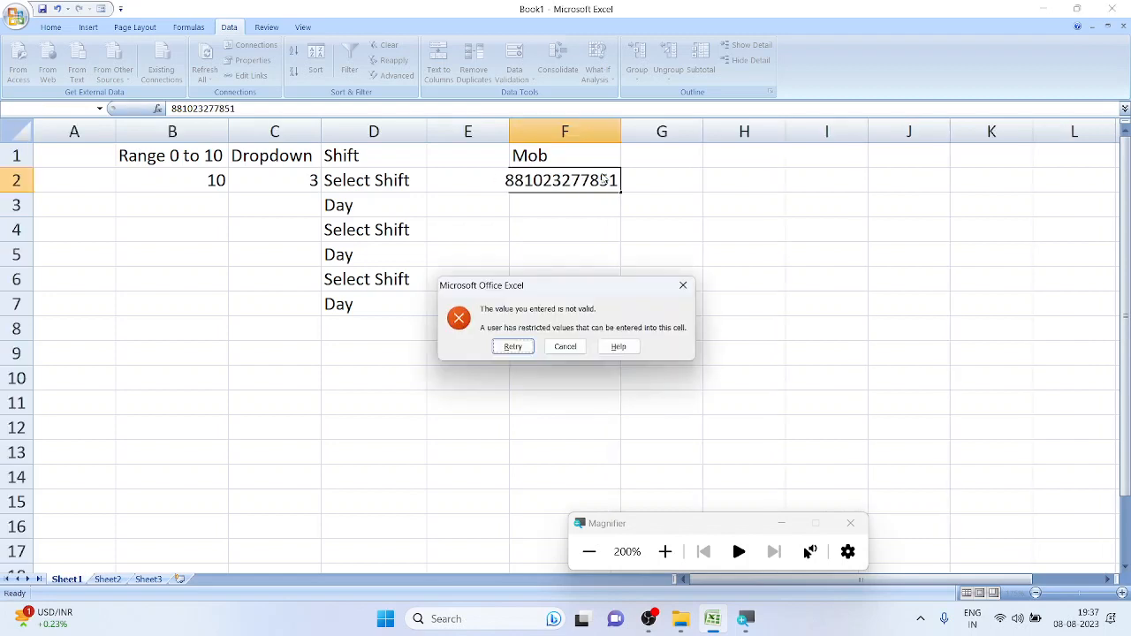
pyautogui.moveTo(498, 296); pyautogui.dragTo(609, 58)
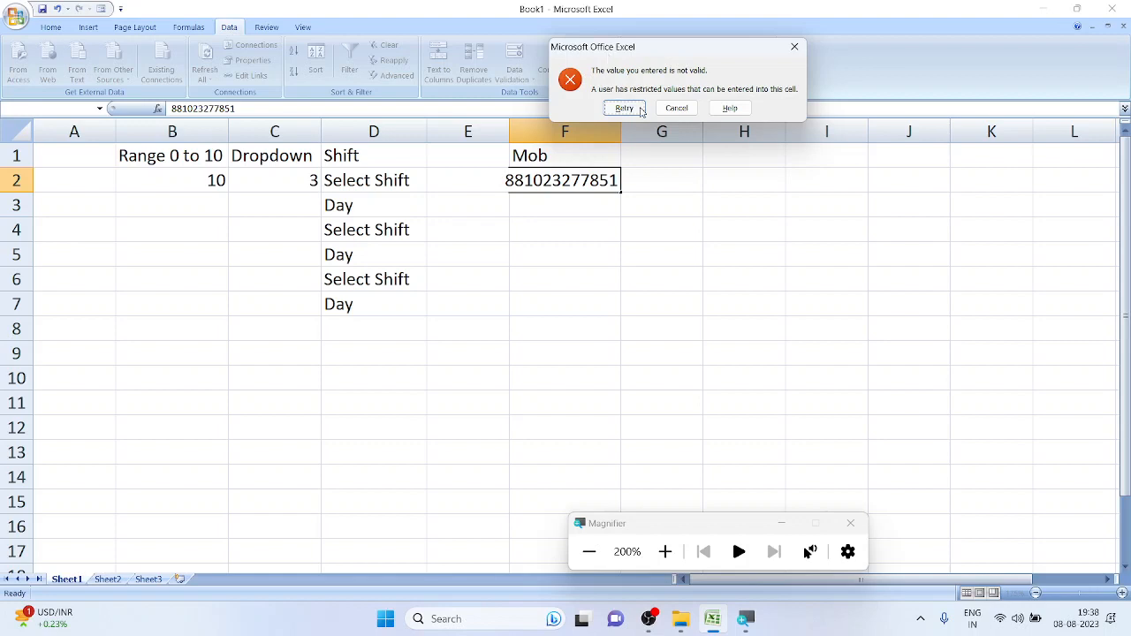
pyautogui.click(624, 108)
# Correct F2 to the full 10-digit mobile number and commit it
pyautogui.click(608, 180)
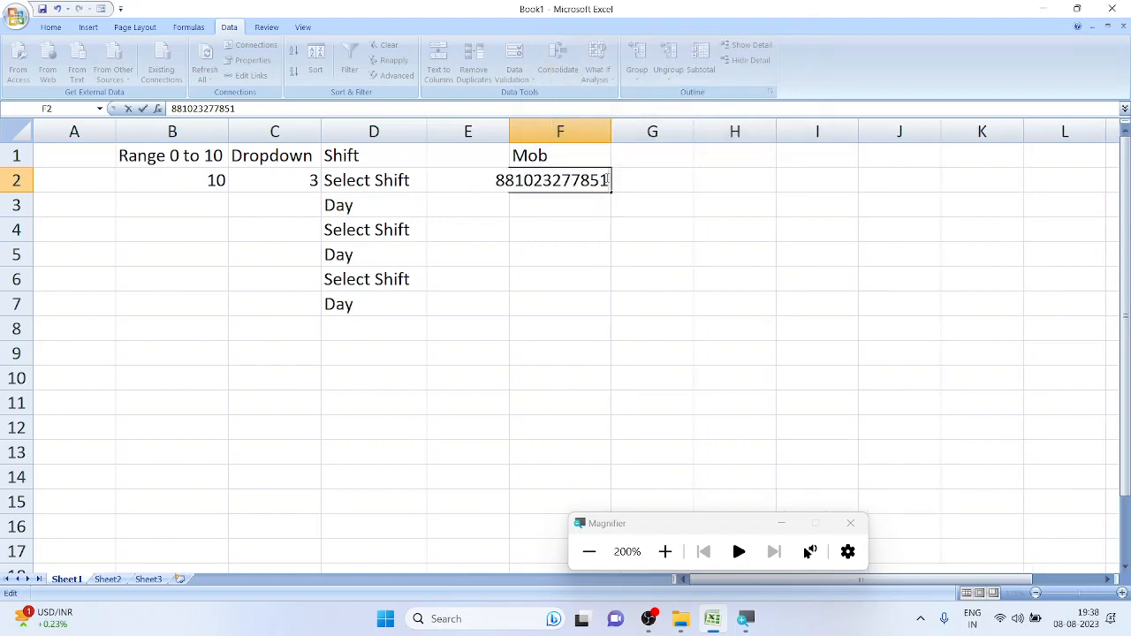
pyautogui.press('BackSpace')
pyautogui.press('BackSpace')
pyautogui.press('BackSpace')
pyautogui.press('BackSpace')
pyautogui.press('BackSpace')
pyautogui.press('BackSpace')
pyautogui.press('BackSpace')
pyautogui.press('BackSpace')
pyautogui.press('BackSpace')
pyautogui.press('BackSpace')
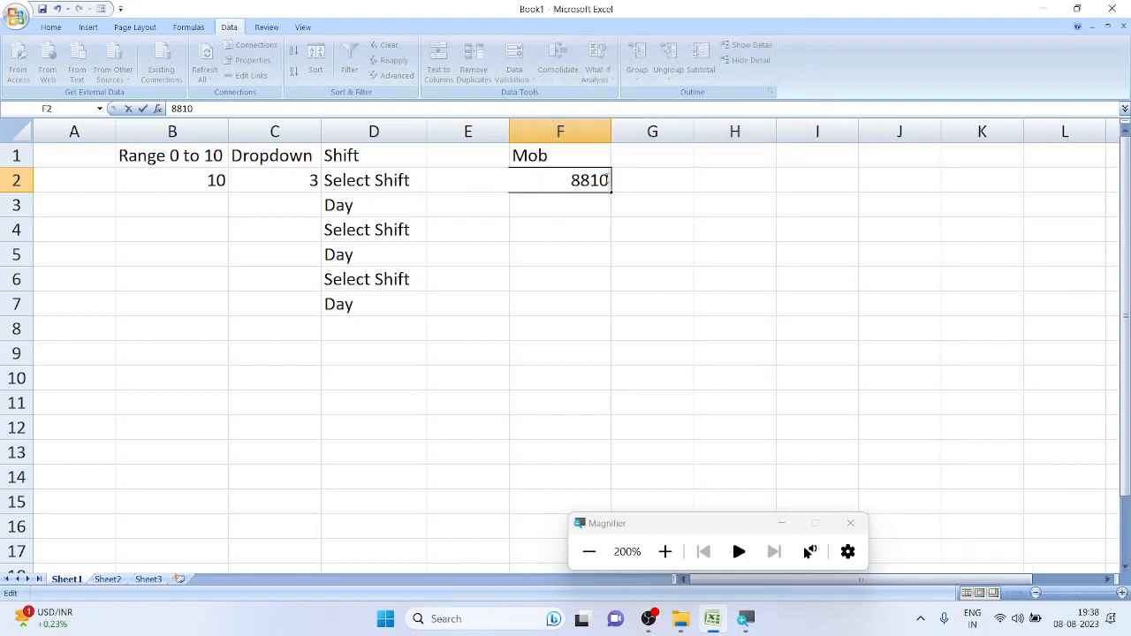
pyautogui.press('Return')
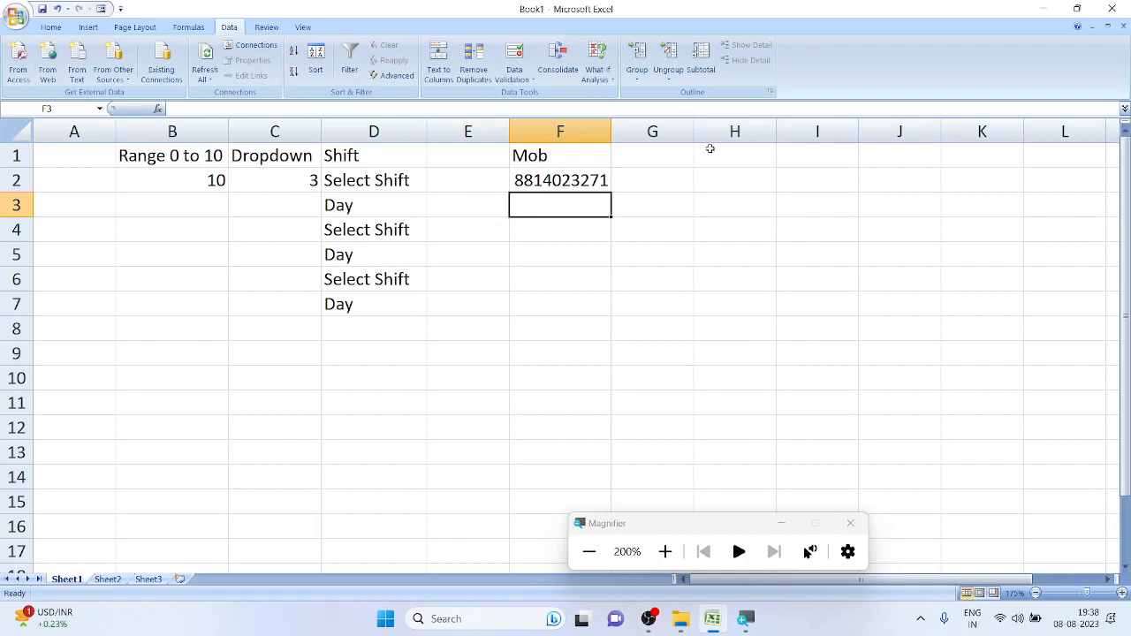
# Give F2's validation an input message titled 'Contact Number'
pyautogui.click(585, 186)
pyautogui.click(514, 55)
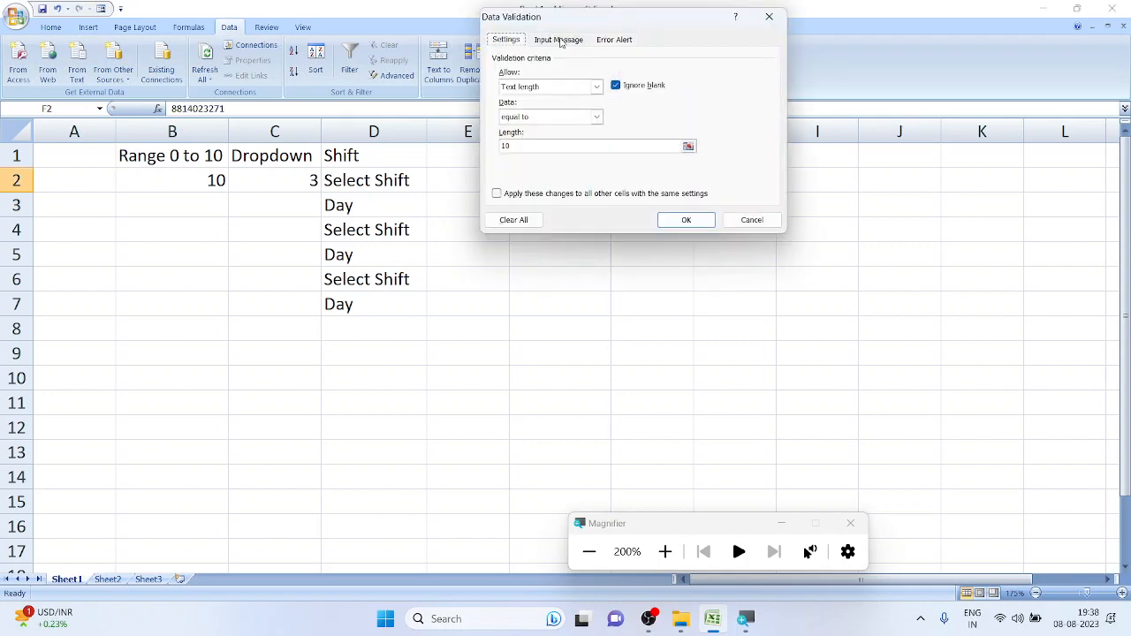
pyautogui.moveTo(587, 23); pyautogui.dragTo(773, 18)
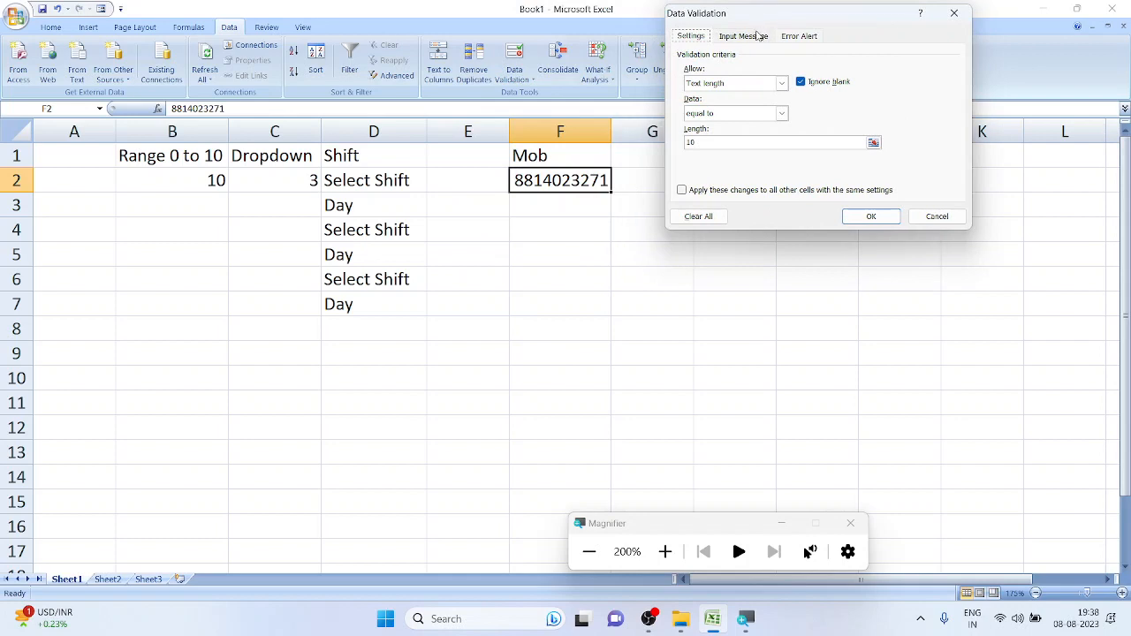
pyautogui.click(760, 37)
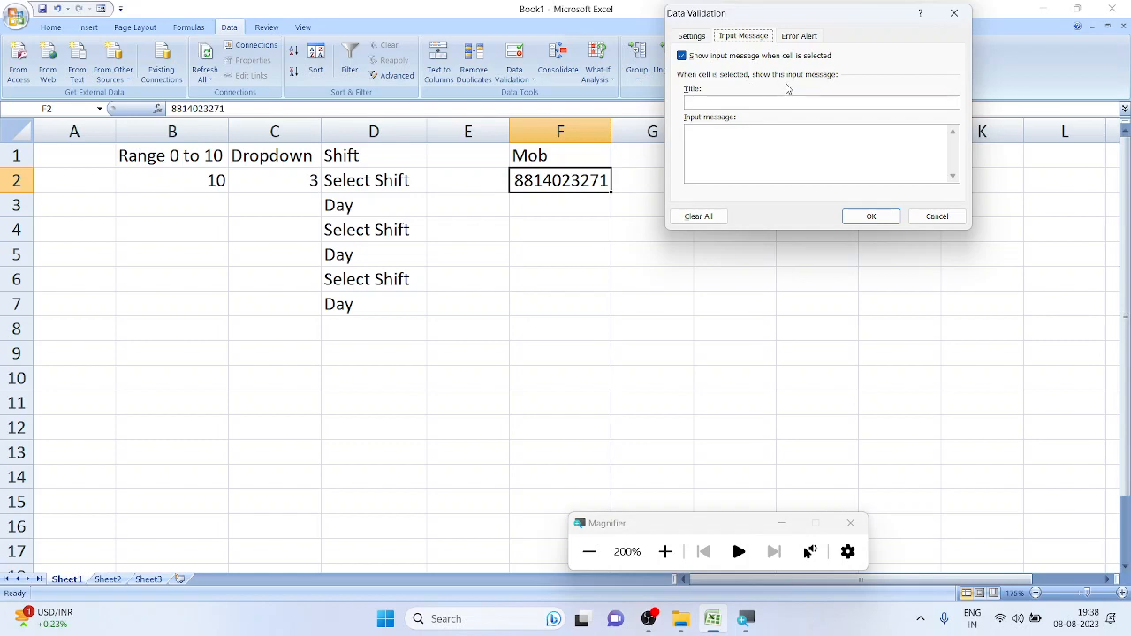
pyautogui.click(747, 104)
pyautogui.write('Mob')
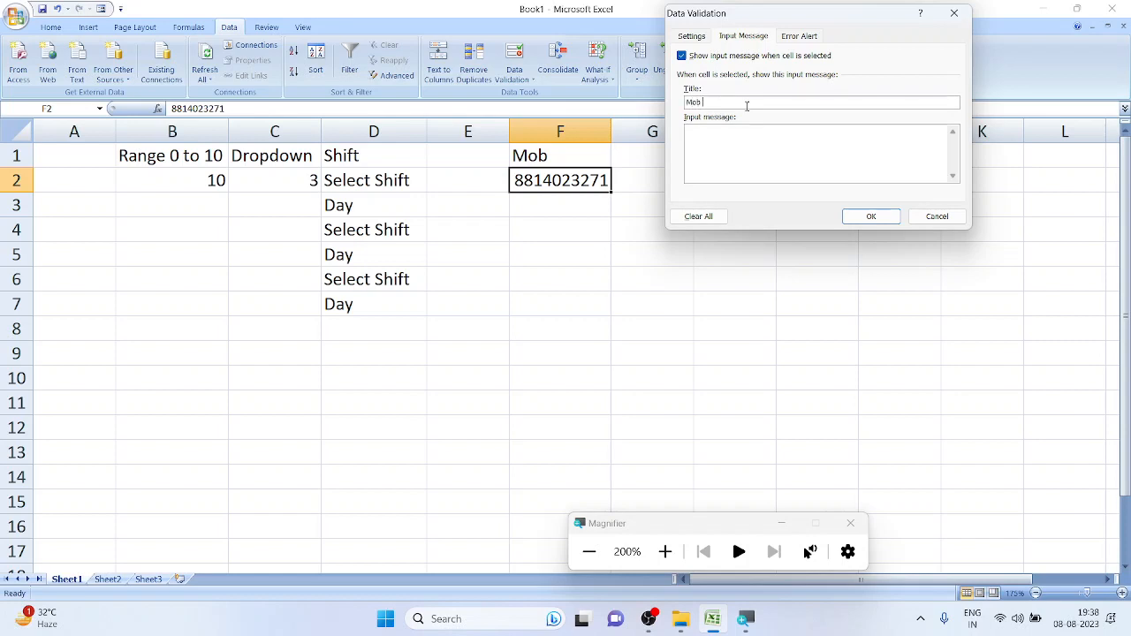
pyautogui.press('BackSpace')
pyautogui.press('BackSpace')
pyautogui.press('BackSpace')
pyautogui.write('Contact Number')
# Set the message body to 'Please enter ur no.', apply it, and reselect F2 to show it
pyautogui.click(722, 148)
pyautogui.write('Please enter ur ')
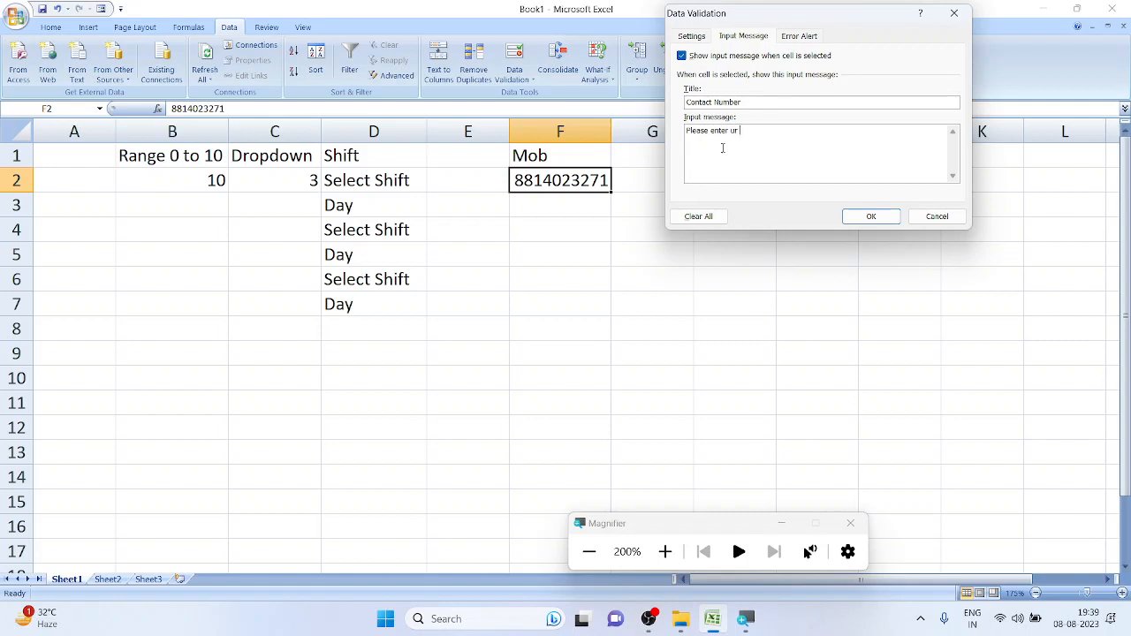
pyautogui.write('no.')
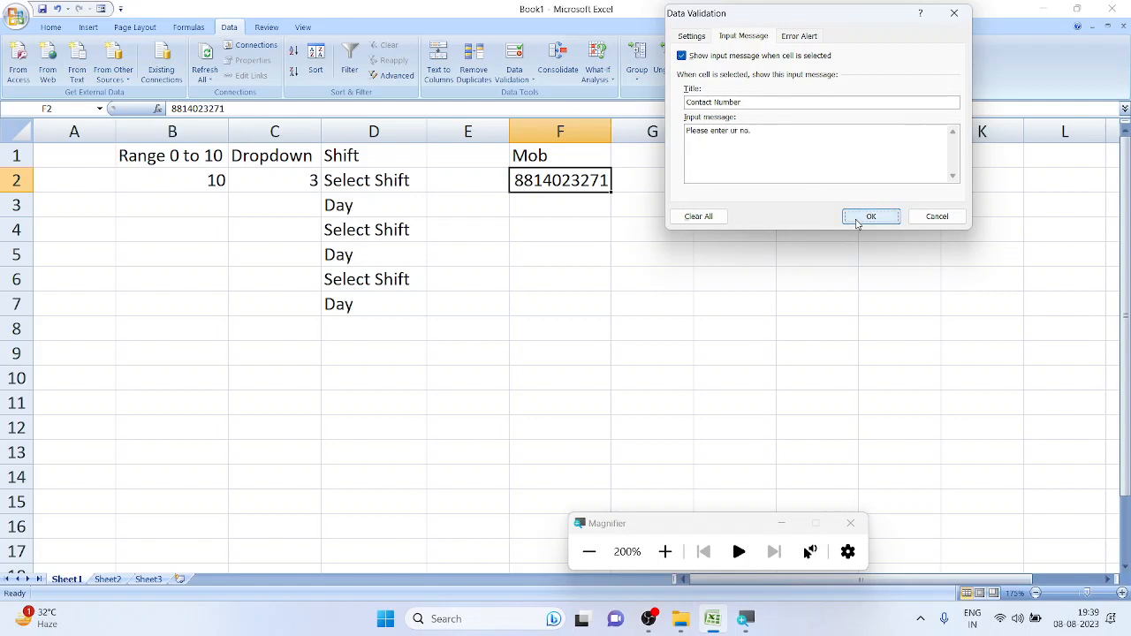
pyautogui.click(850, 221)
pyautogui.click(758, 229)
pyautogui.click(575, 190)
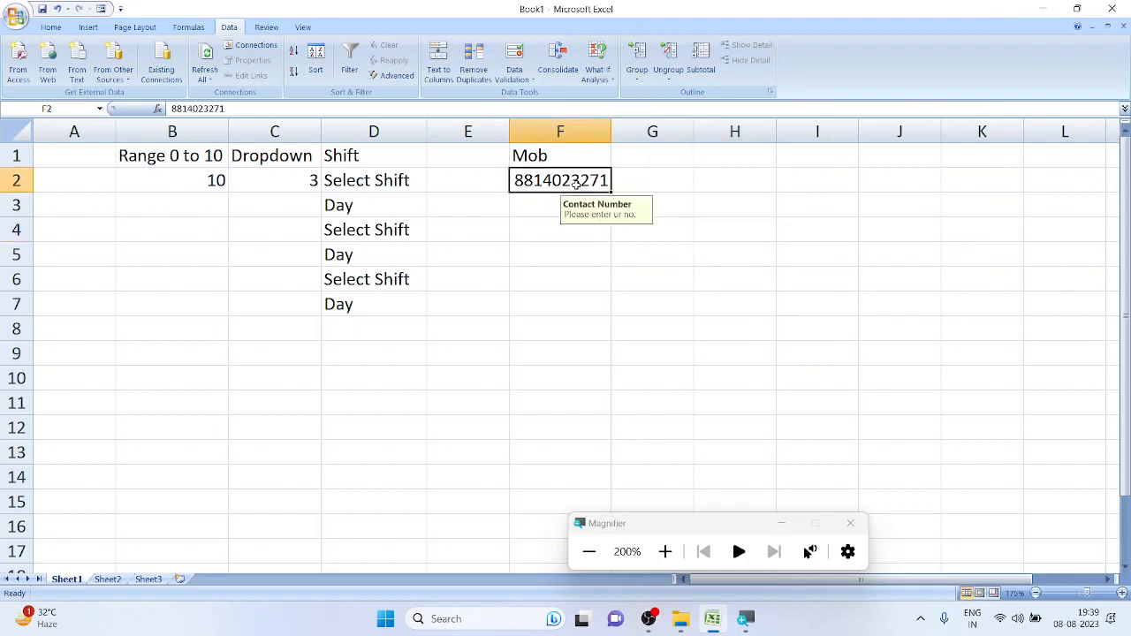
# Clear the mobile number from F2 and turn off its input message
pyautogui.press('Delete')
pyautogui.click(582, 226)
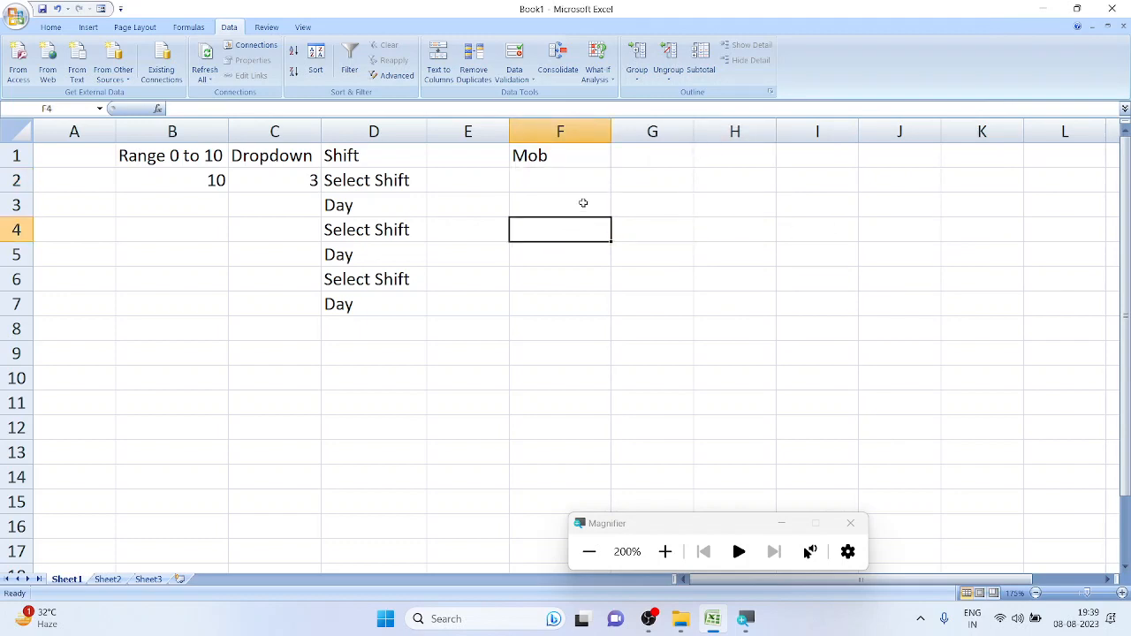
pyautogui.click(583, 175)
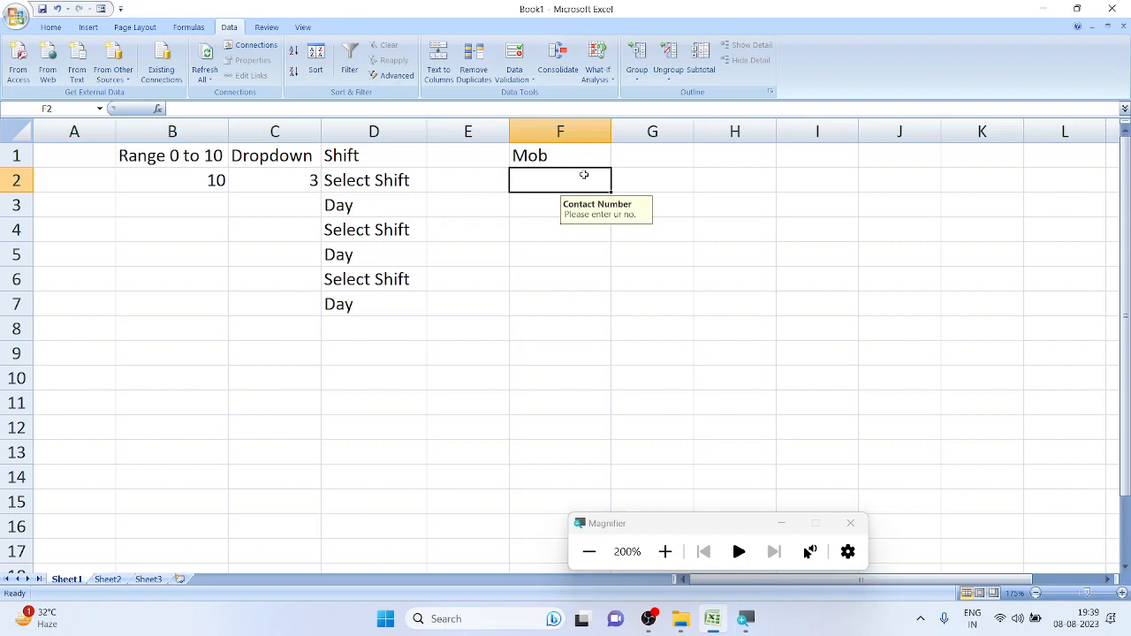
pyautogui.click(514, 58)
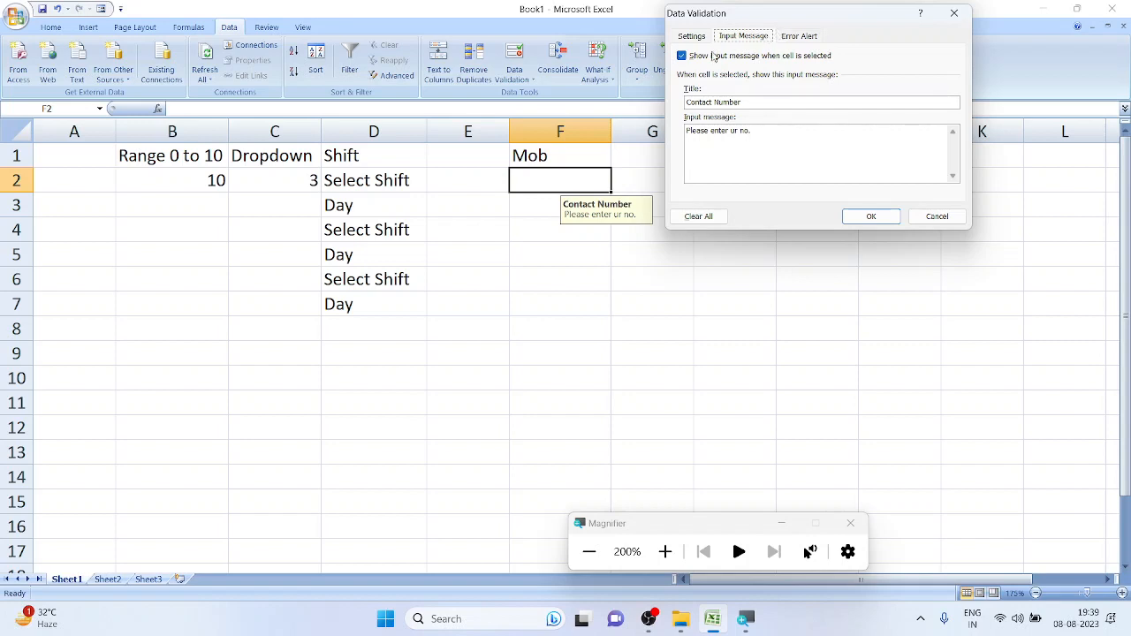
pyautogui.click(680, 56)
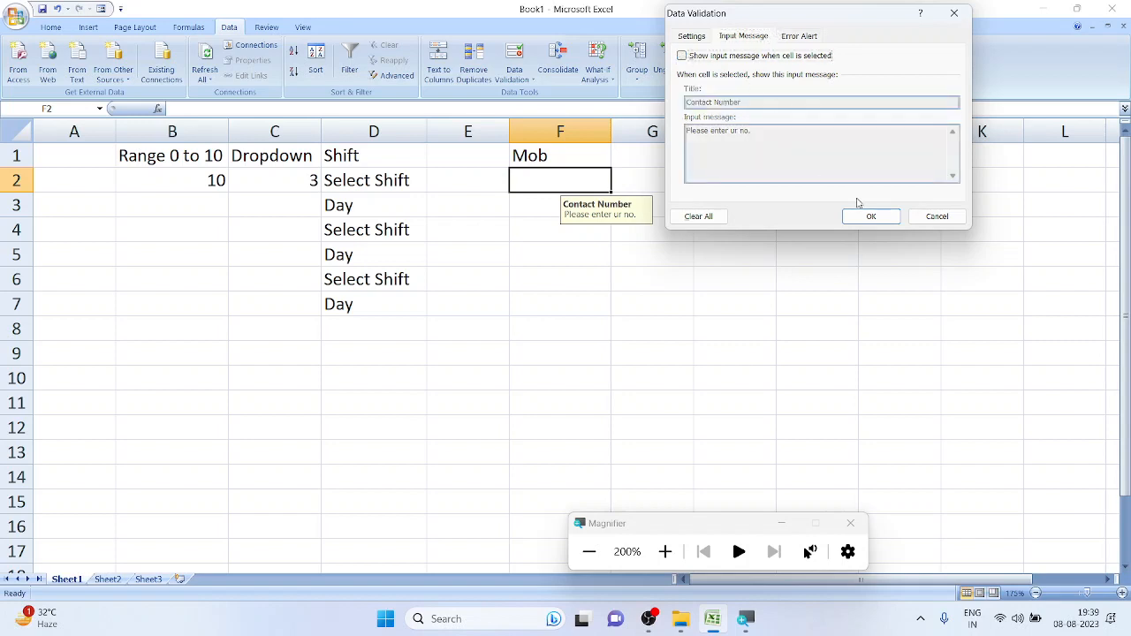
pyautogui.click(871, 215)
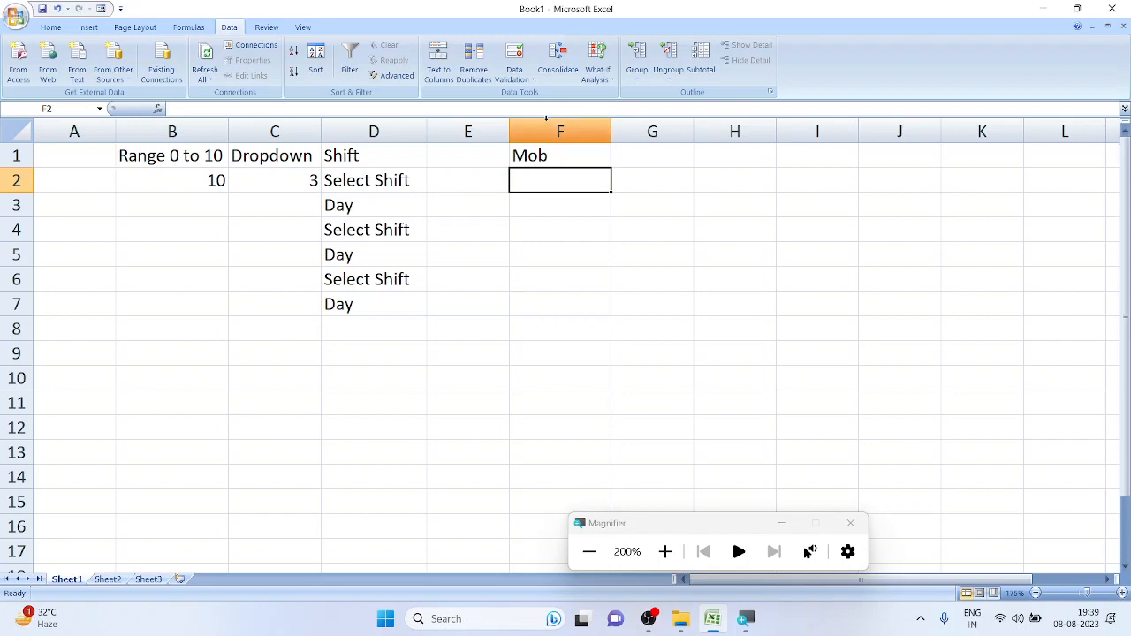
# Re-enable F2's Contact Number input message, then select the Mob heading in F1
pyautogui.click(514, 57)
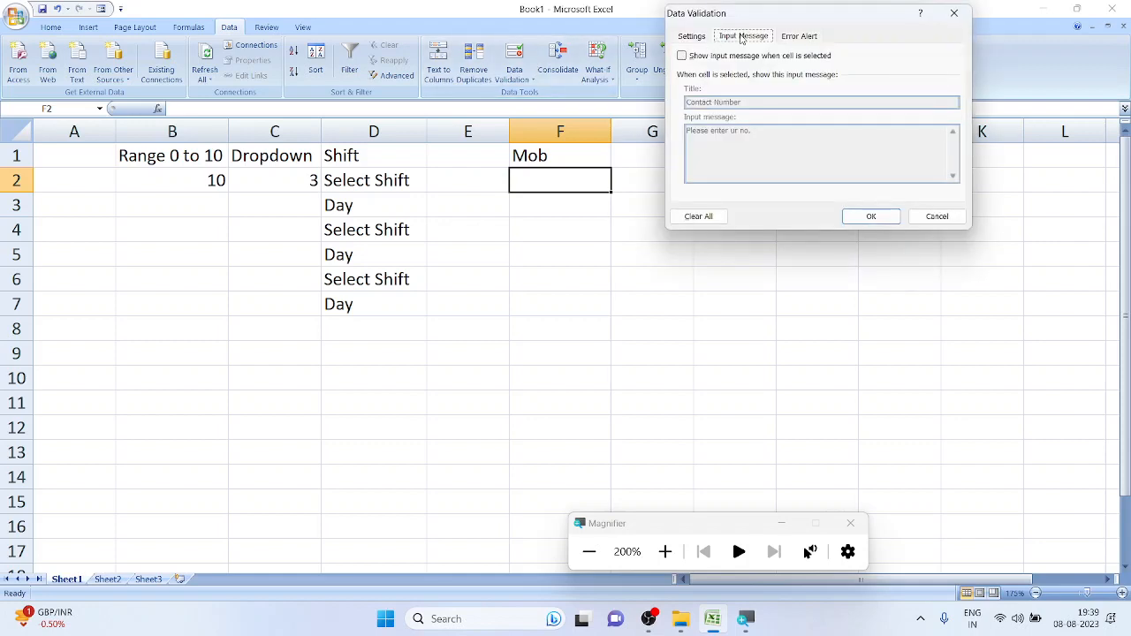
pyautogui.click(683, 56)
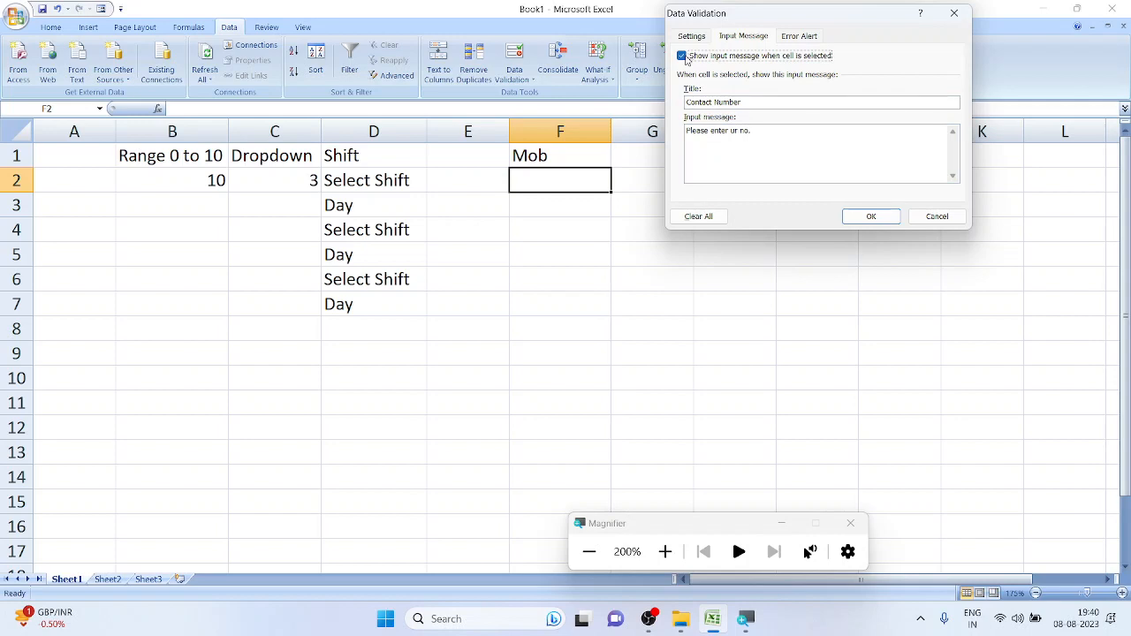
pyautogui.click(857, 214)
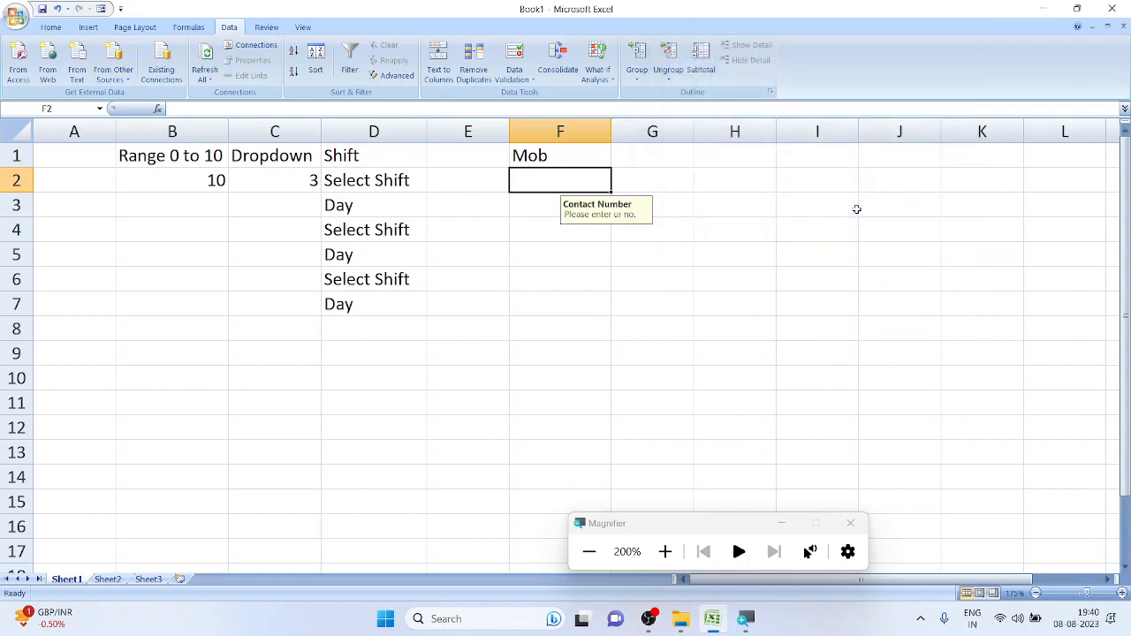
pyautogui.click(775, 226)
pyautogui.click(567, 152)
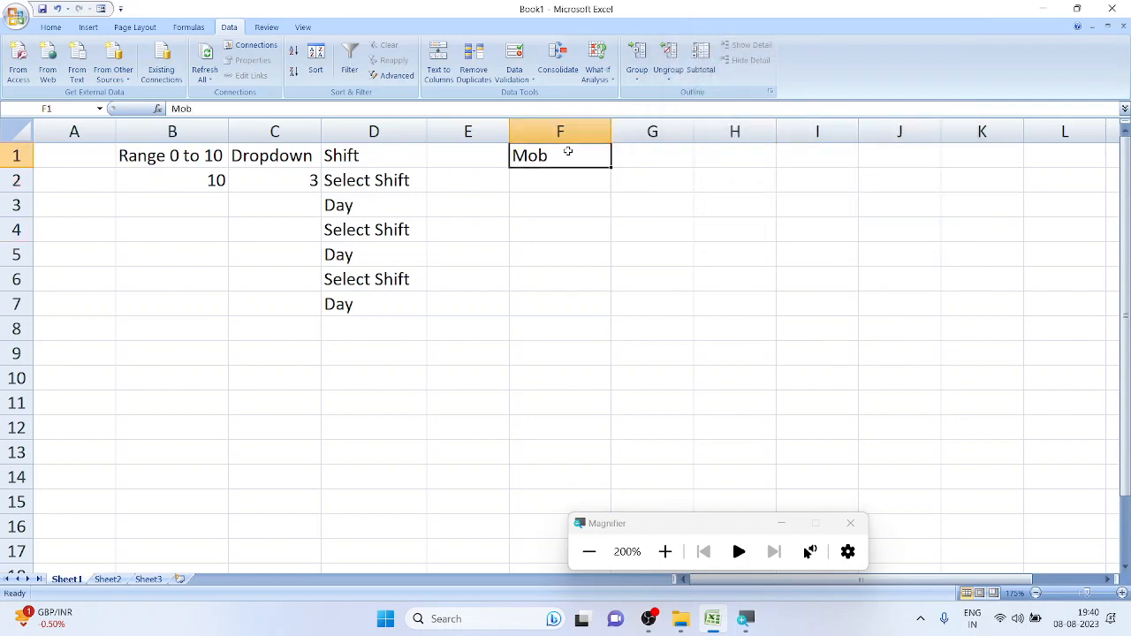
# Delete the Mob heading, enter a 10-digit number in F2, then clear F2 again
pyautogui.press('Delete')
pyautogui.click(563, 215)
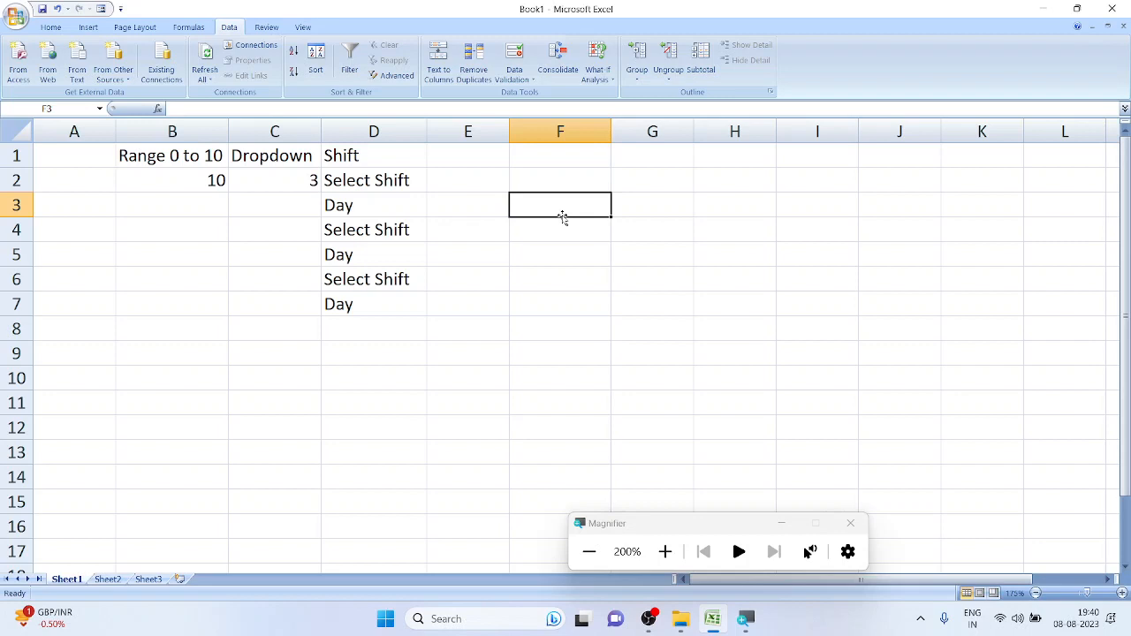
pyautogui.click(582, 173)
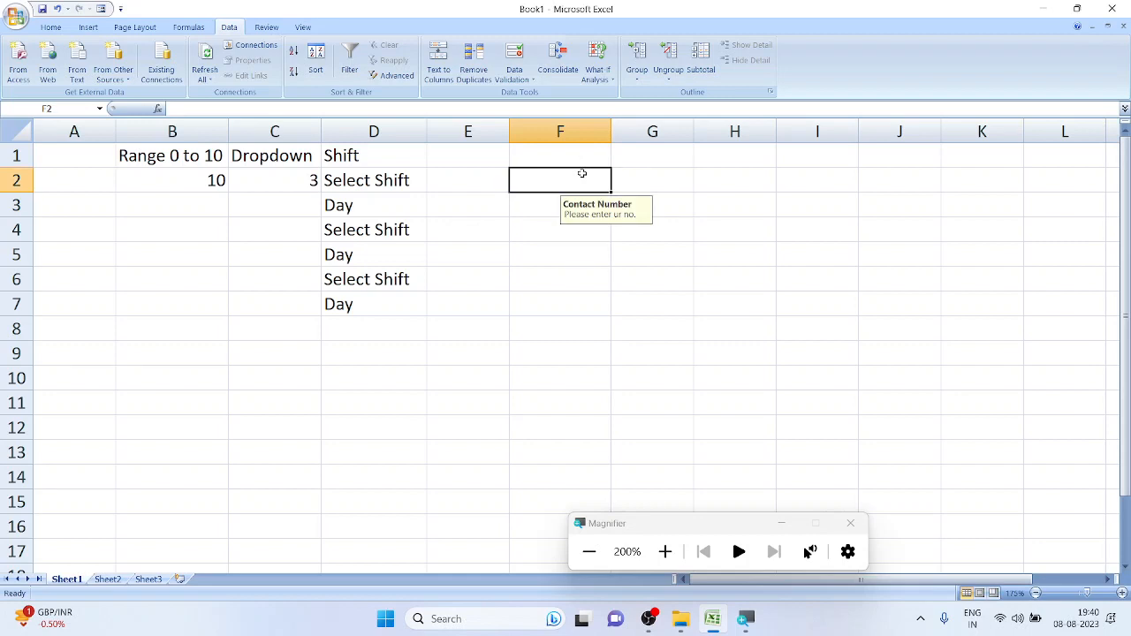
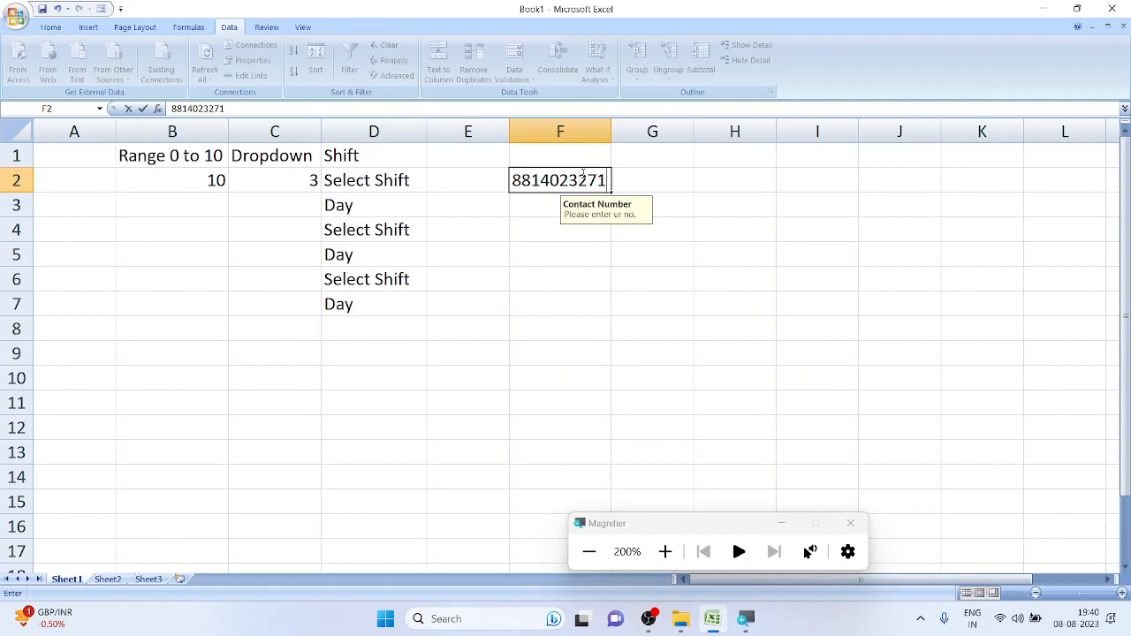
pyautogui.press('Return')
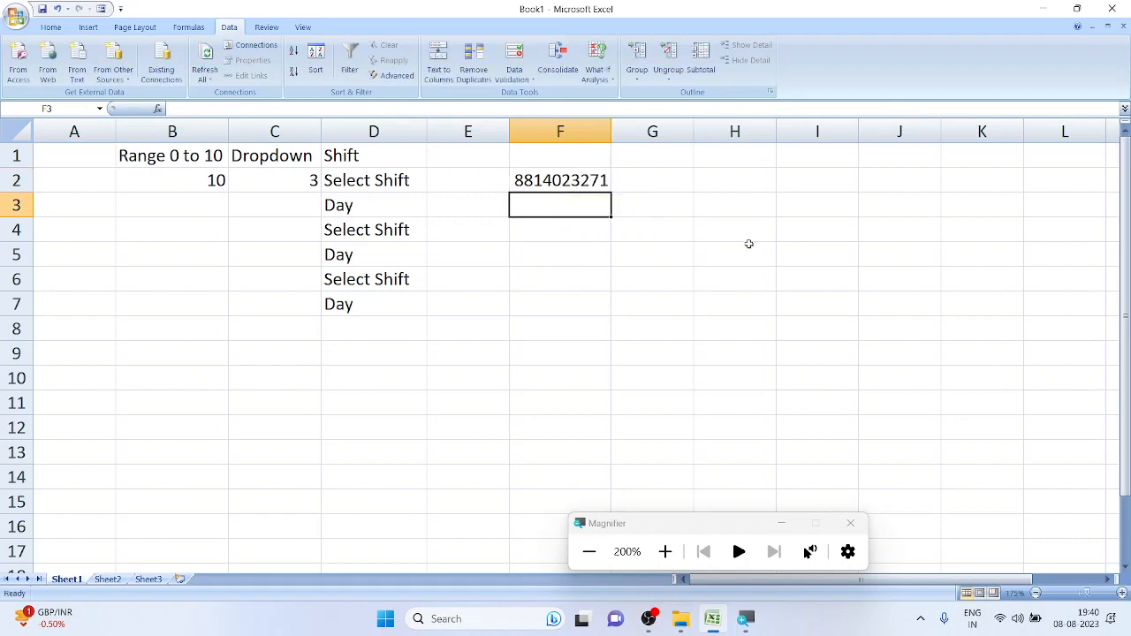
pyautogui.click(583, 180)
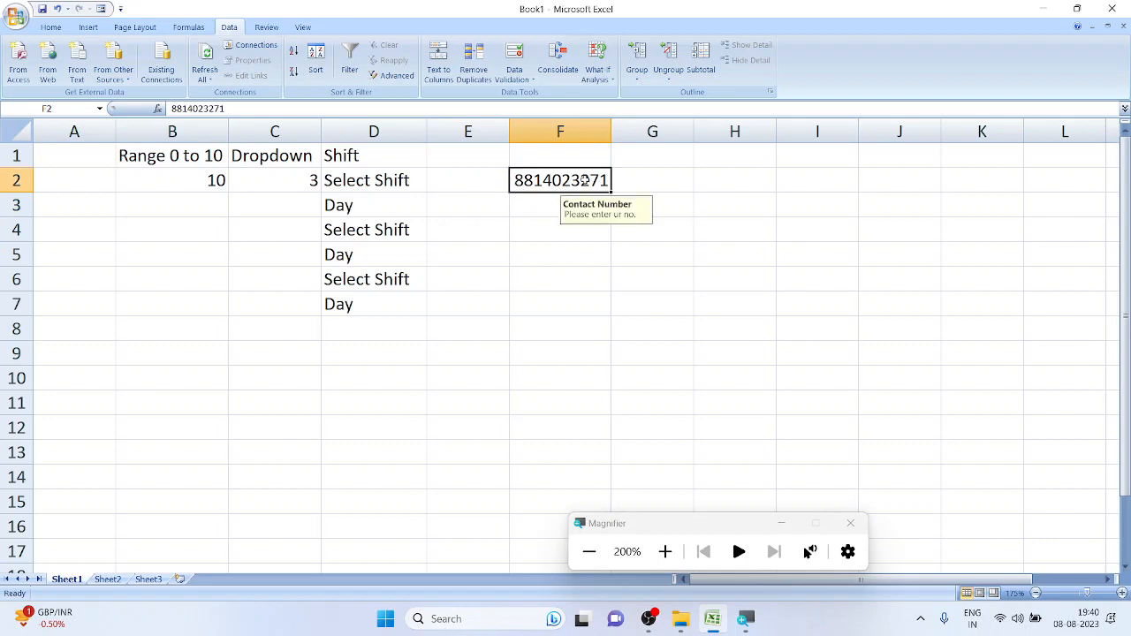
pyautogui.press('Delete')
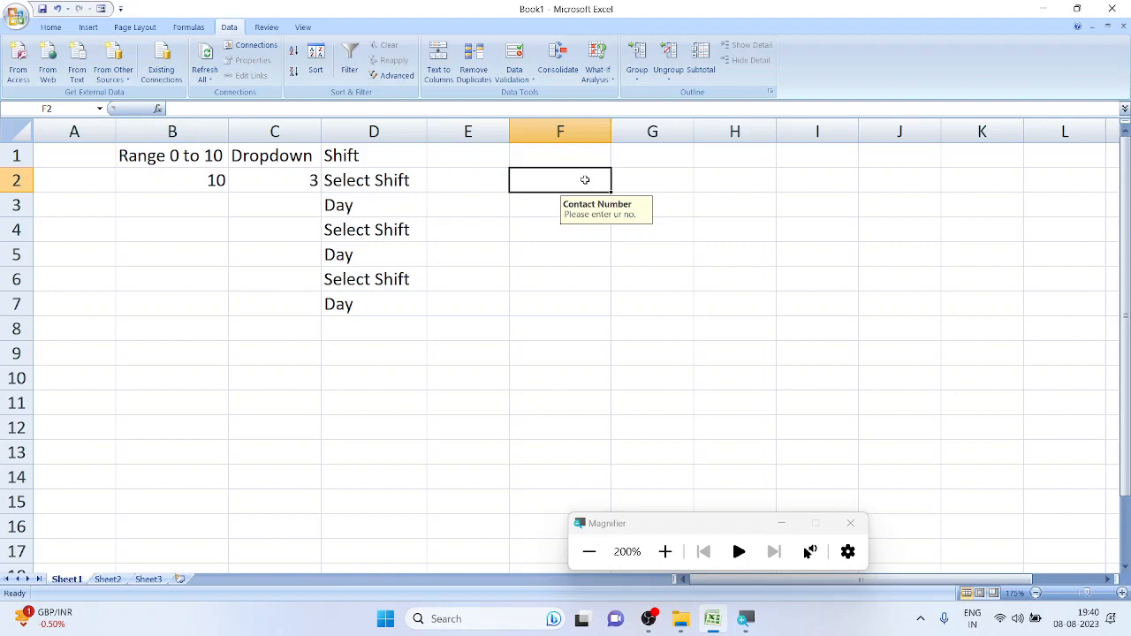
# Test F2 with the value 5, retry after the rejection, and leave it empty
pyautogui.write('5')
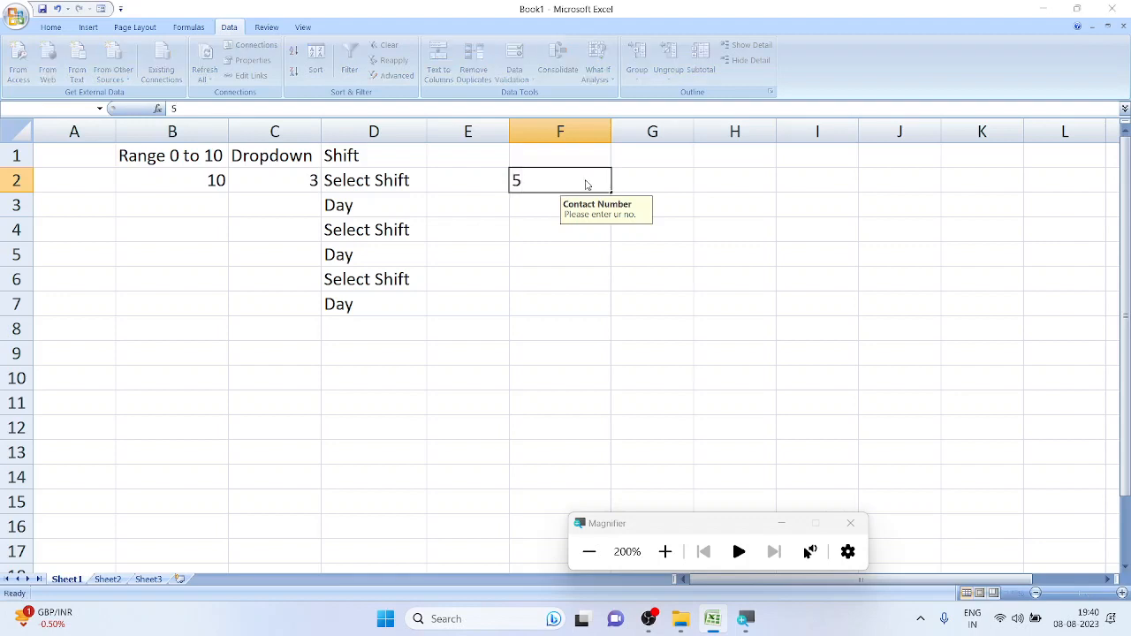
pyautogui.press('Return')
pyautogui.moveTo(531, 279); pyautogui.dragTo(700, 94)
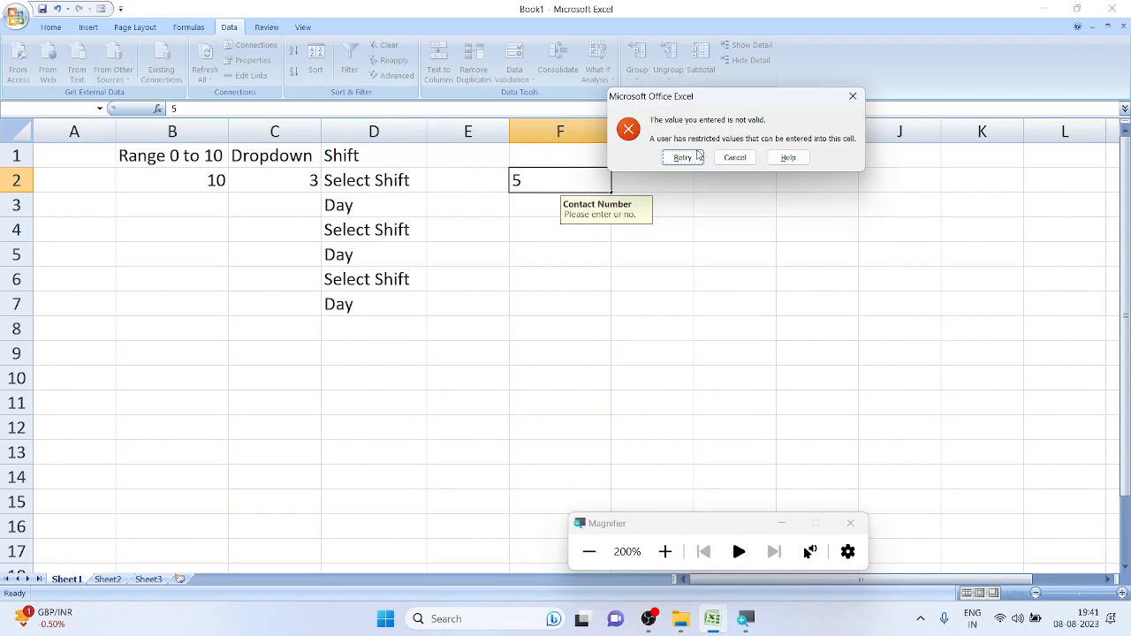
pyautogui.click(683, 157)
pyautogui.press('BackSpace')
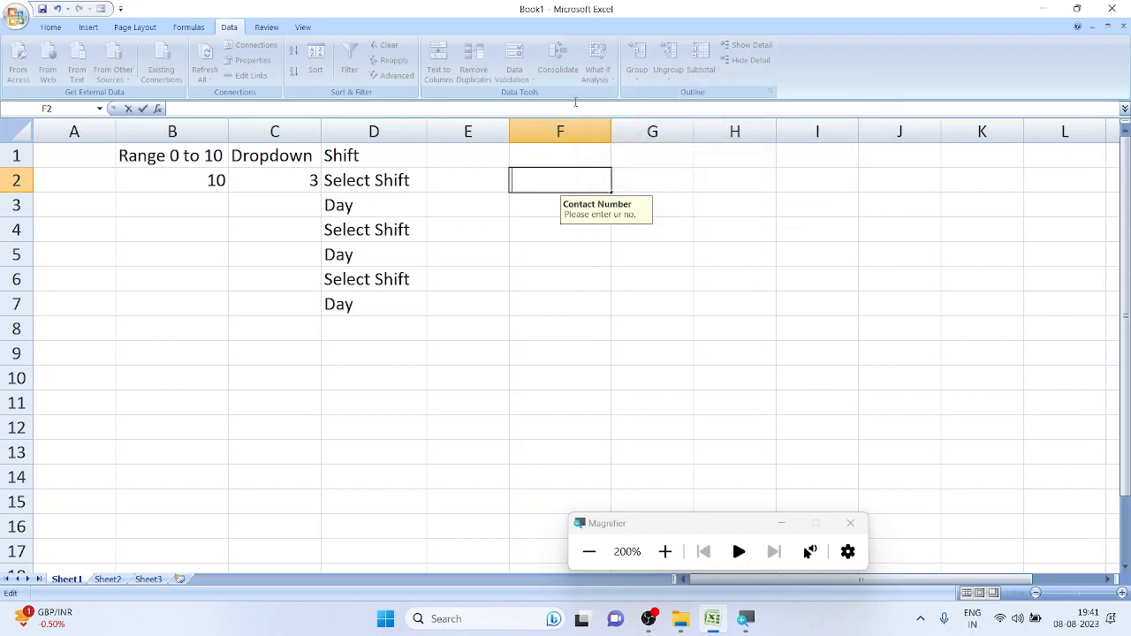
pyautogui.click(684, 200)
# Bring up the Error Alert settings of F2's validation rule
pyautogui.click(603, 186)
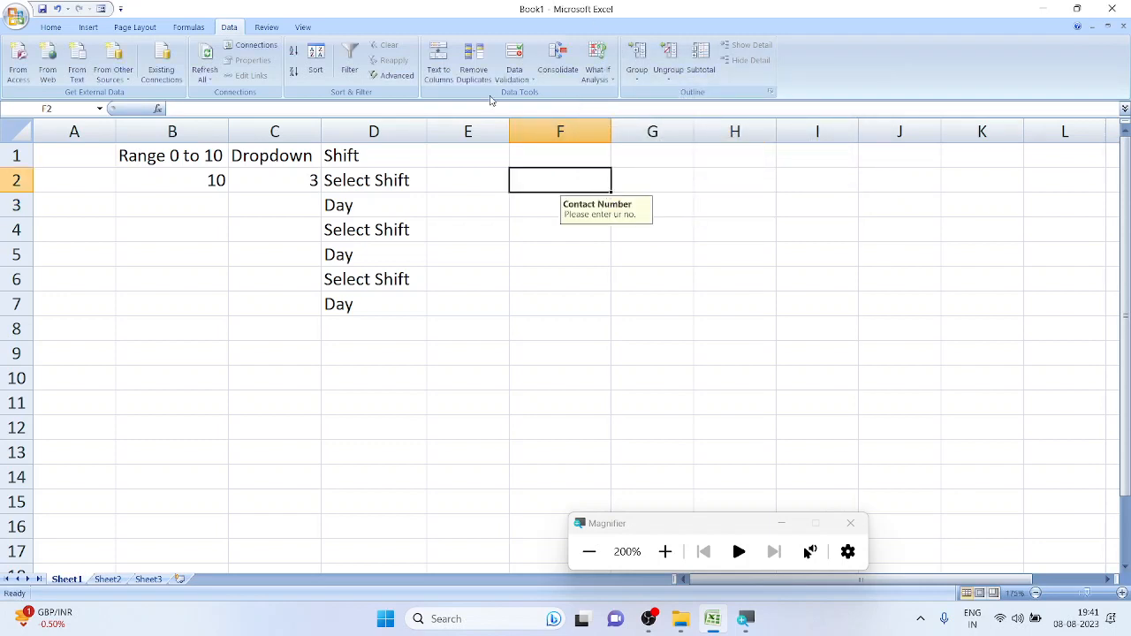
pyautogui.click(514, 60)
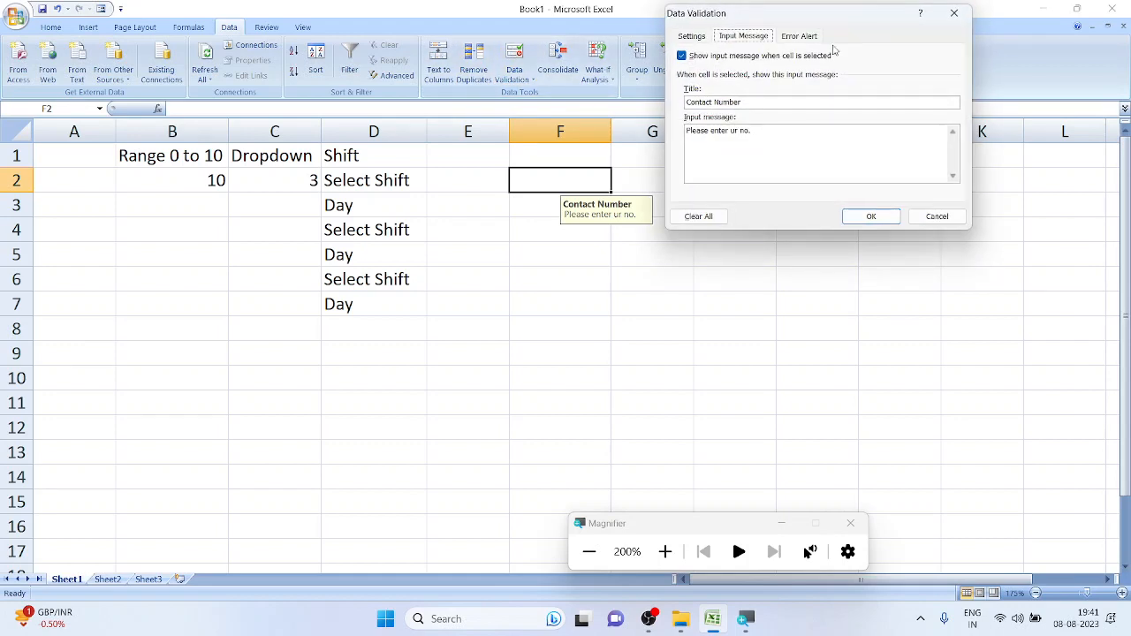
pyautogui.click(793, 40)
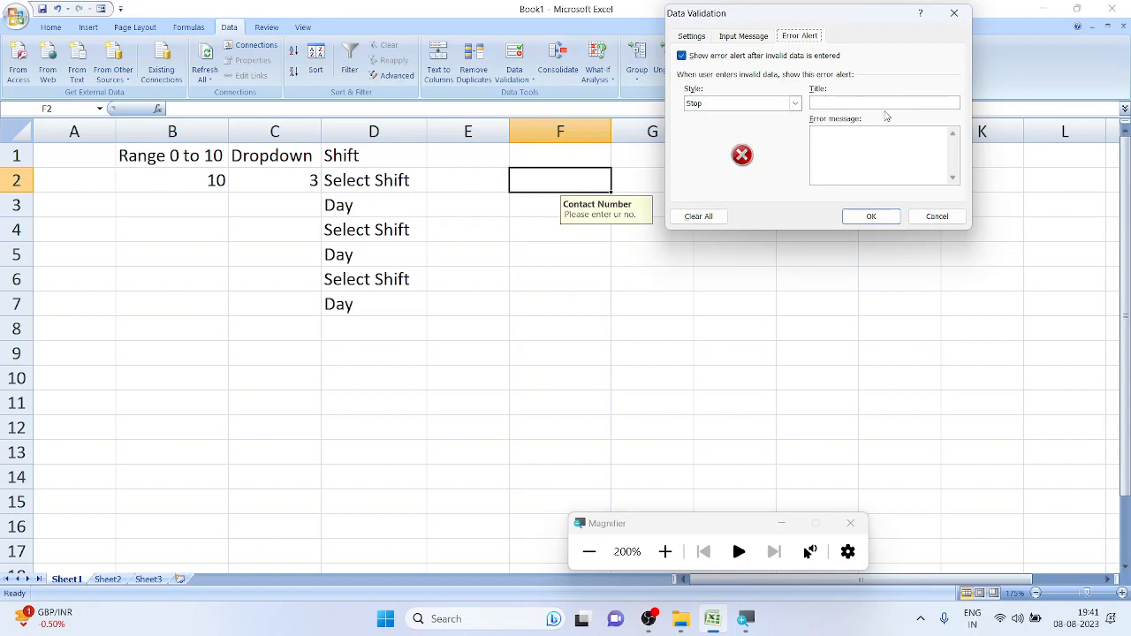
# Title F2's alert 'Contact No' with the message 'u have entered digits less than or greater then 10'
pyautogui.click(889, 104)
pyautogui.write('Contact No.')
pyautogui.click(847, 152)
pyautogui.write('u have entered digit')
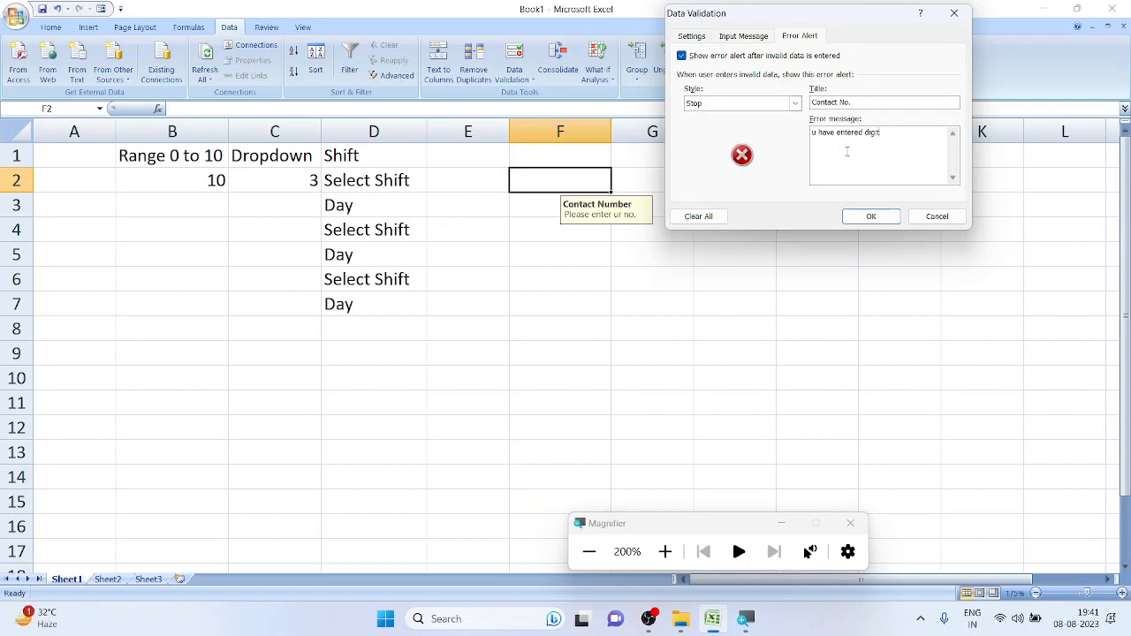
pyautogui.write('s less than or greater then 10')
pyautogui.click(869, 215)
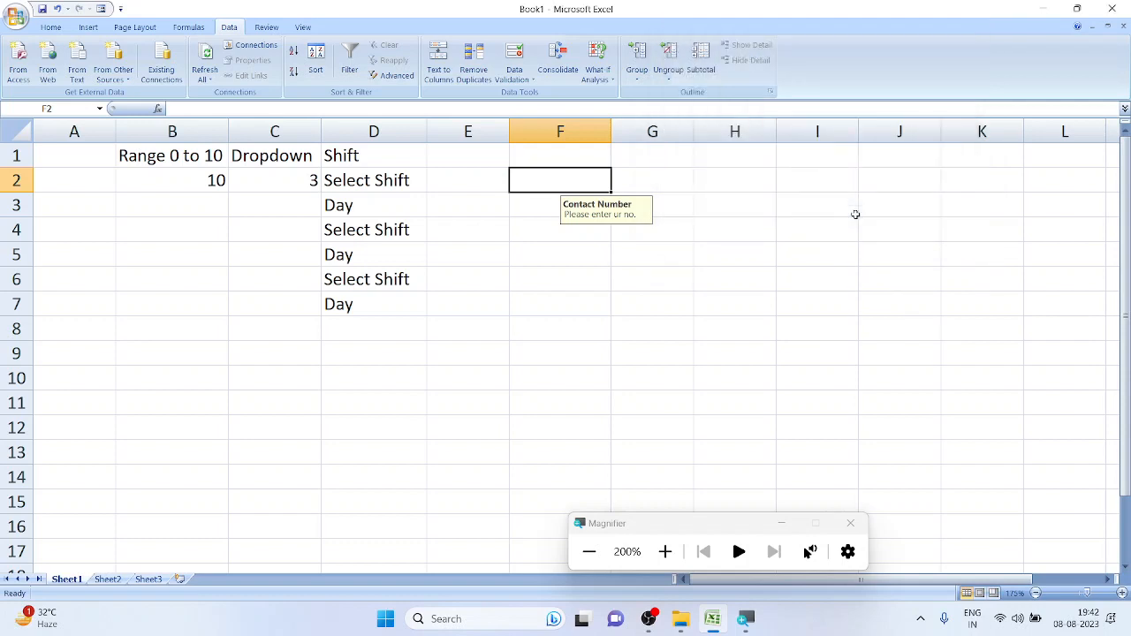
pyautogui.write('123456')
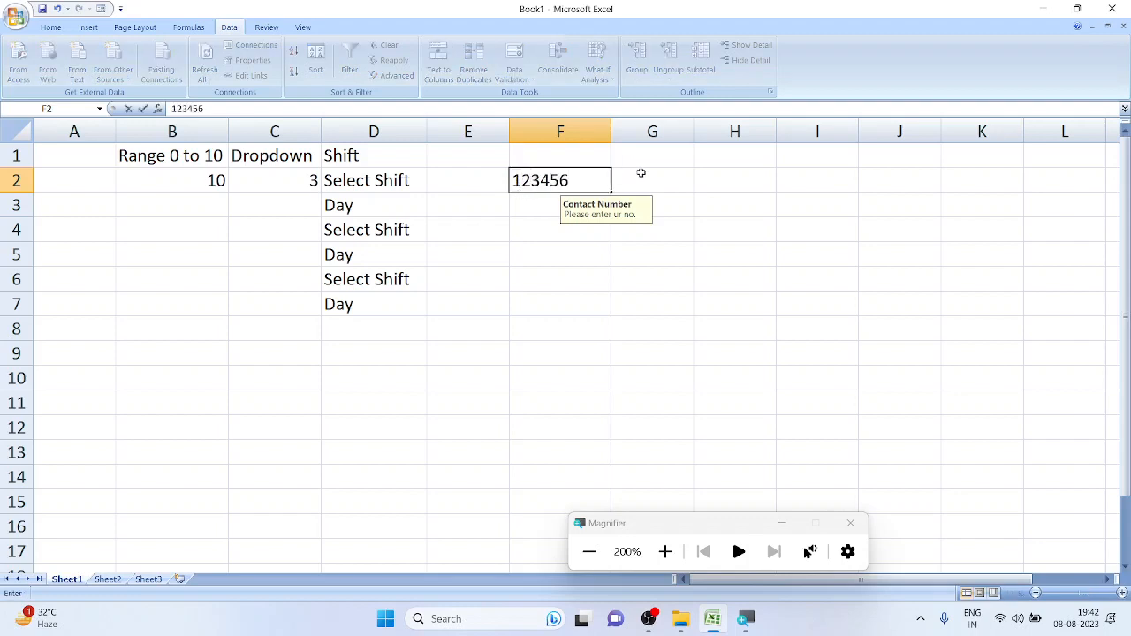
pyautogui.click(681, 181)
pyautogui.moveTo(589, 306); pyautogui.dragTo(663, 79)
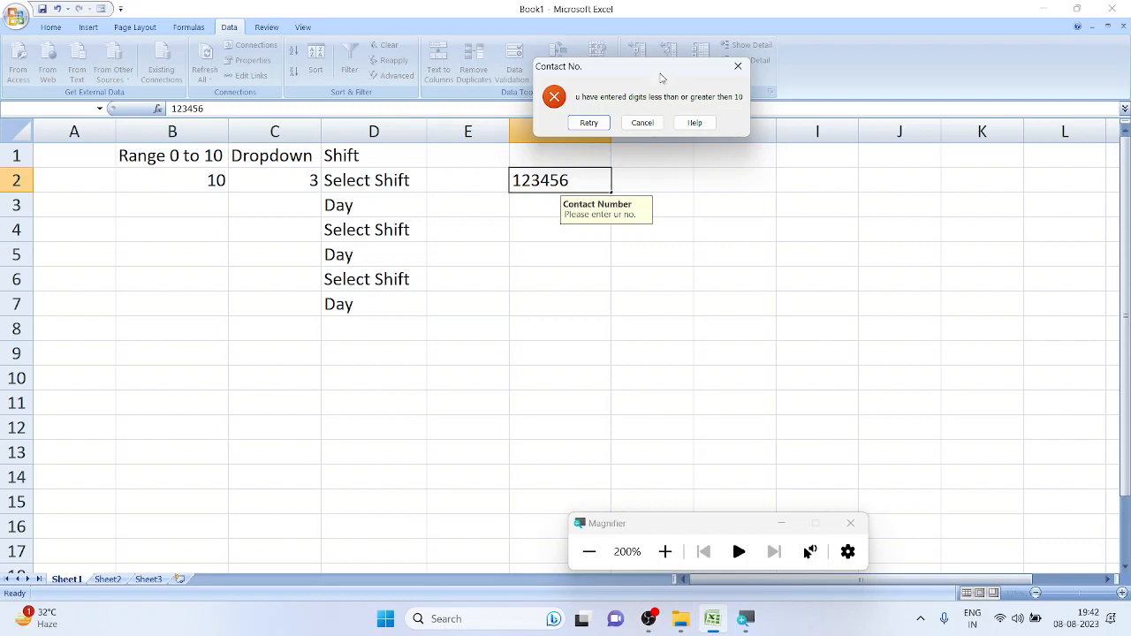
pyautogui.click(576, 123)
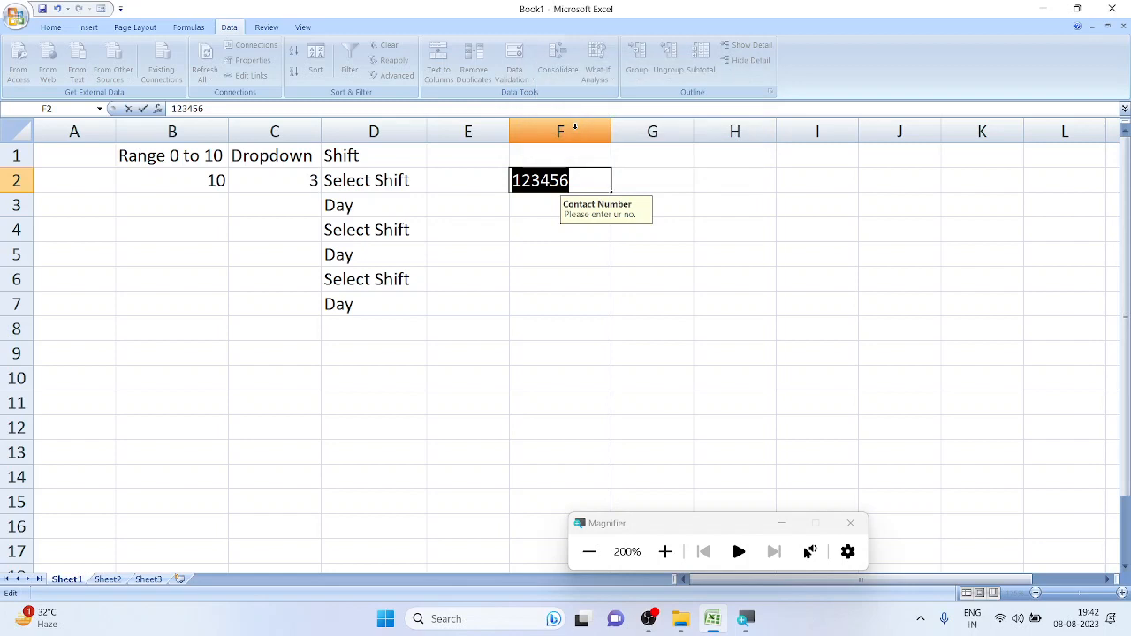
pyautogui.press('Return')
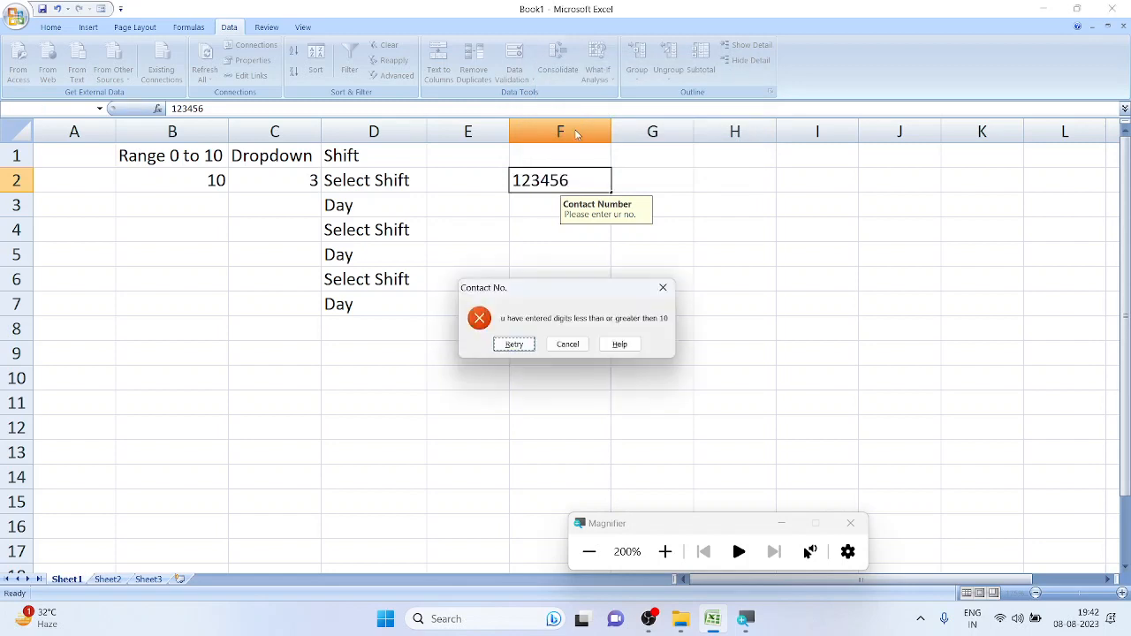
pyautogui.moveTo(560, 286); pyautogui.dragTo(648, 42)
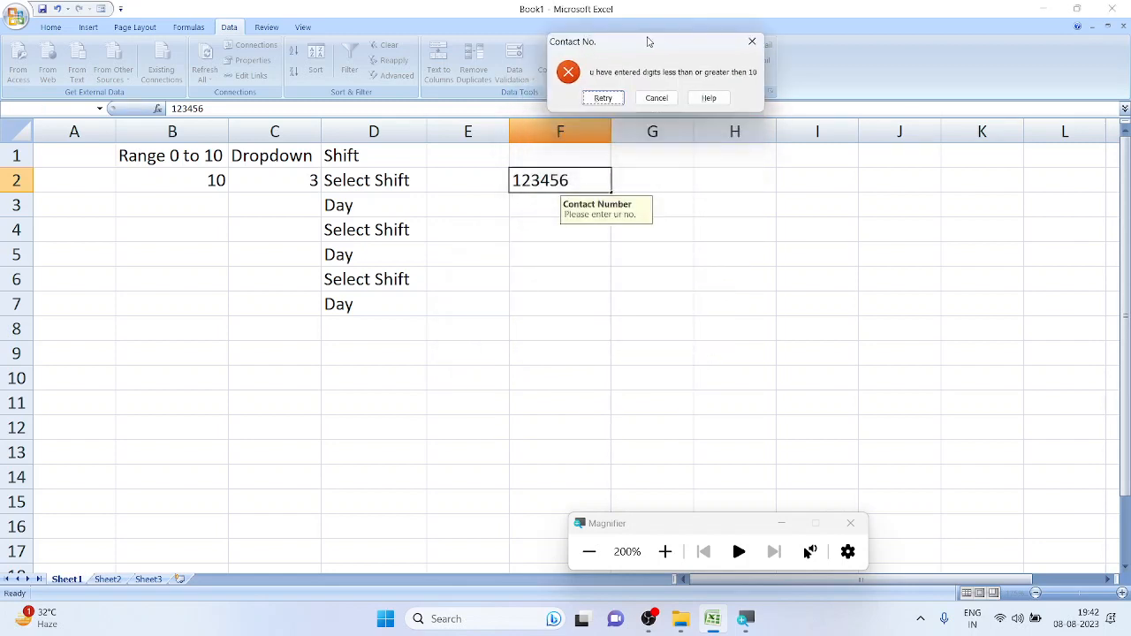
pyautogui.click(656, 97)
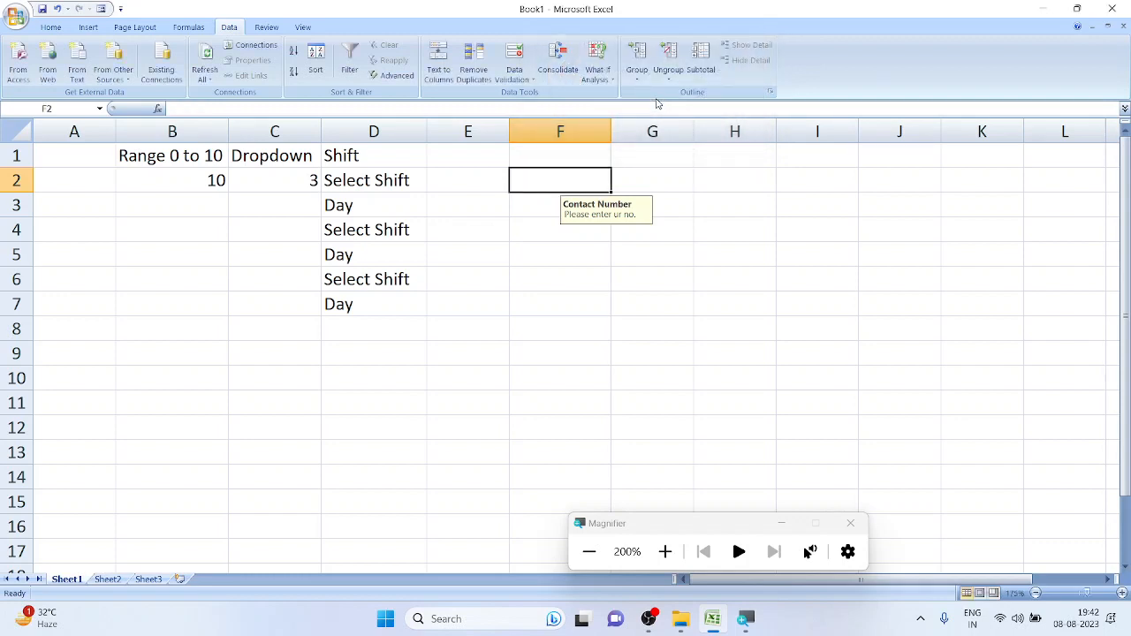
pyautogui.write('4654646')
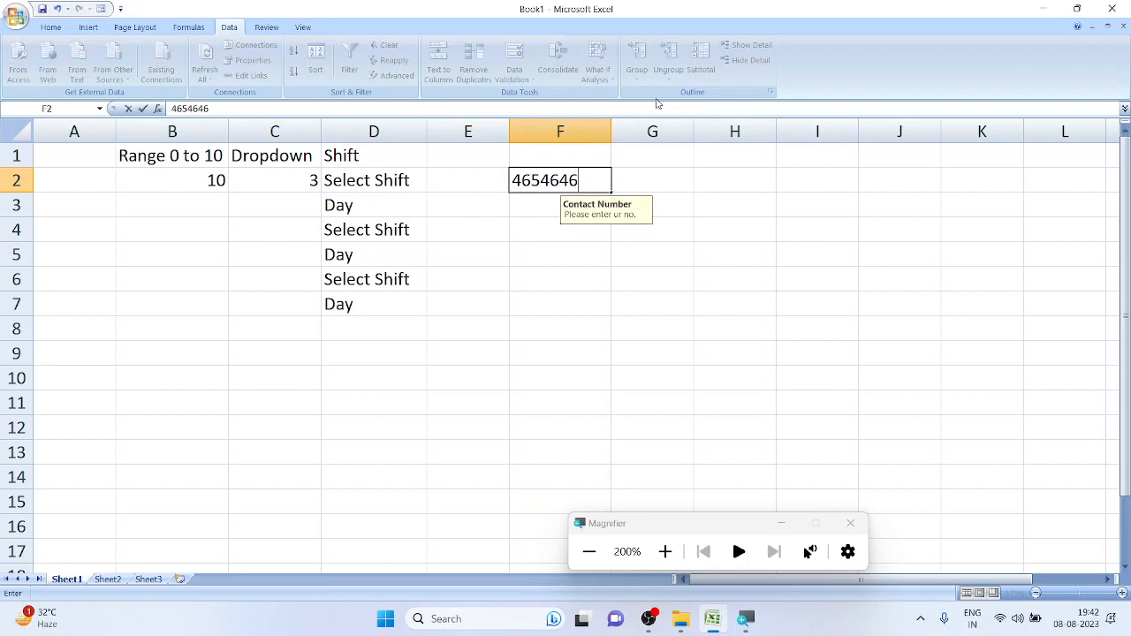
pyautogui.press('Return')
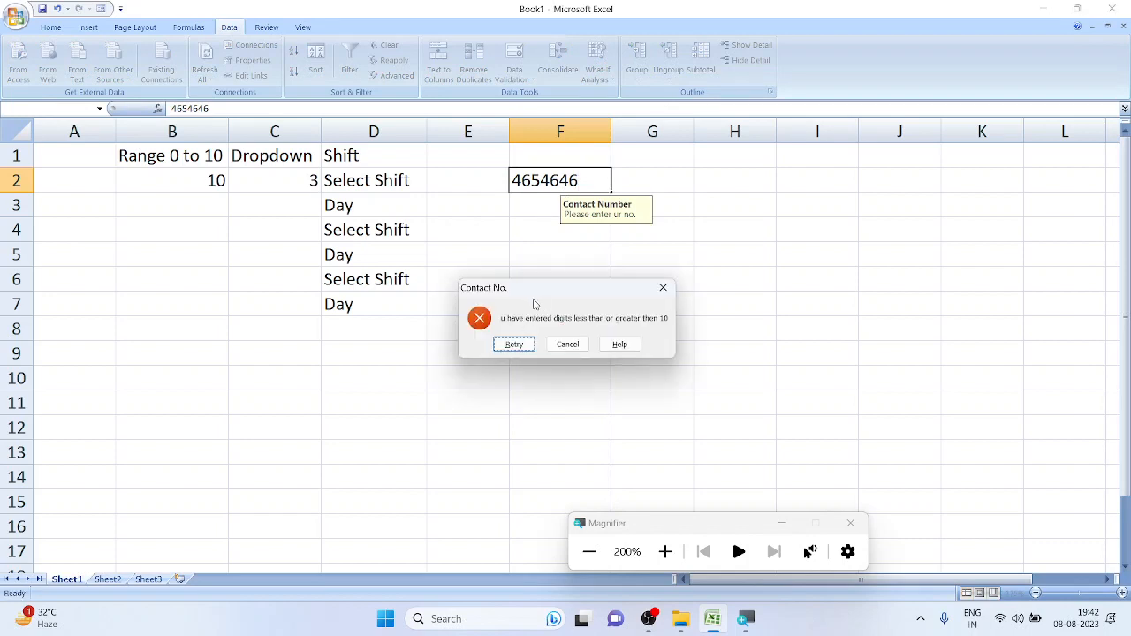
pyautogui.moveTo(534, 304); pyautogui.dragTo(599, 52)
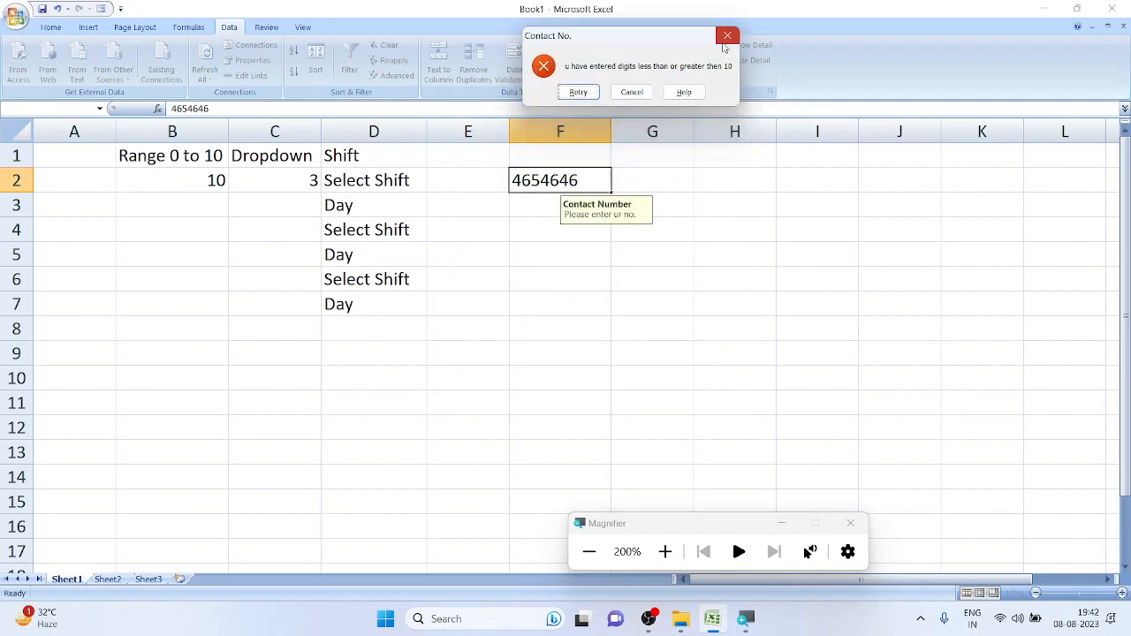
pyautogui.click(724, 40)
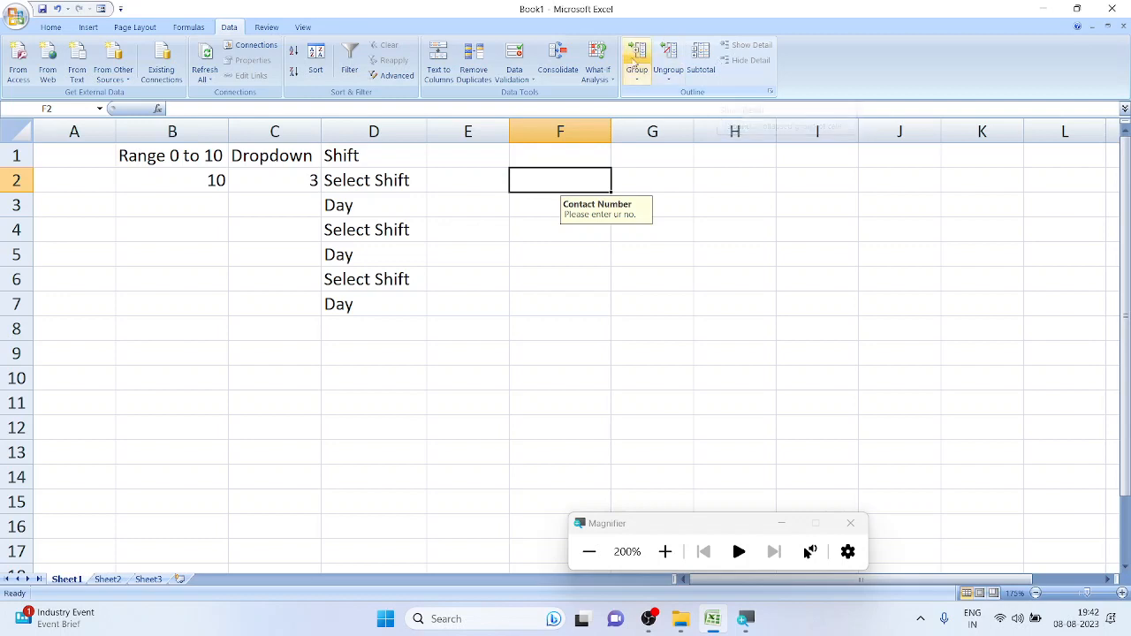
# Switch F2's Contact No. error alert style from Stop to Warning
pyautogui.click(510, 58)
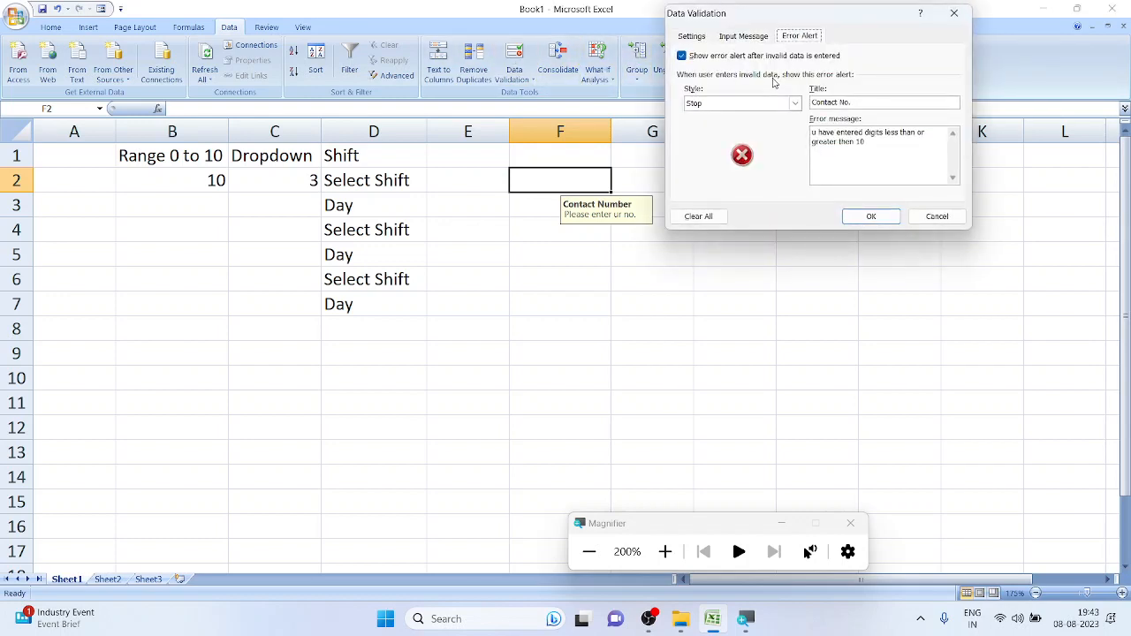
pyautogui.click(776, 102)
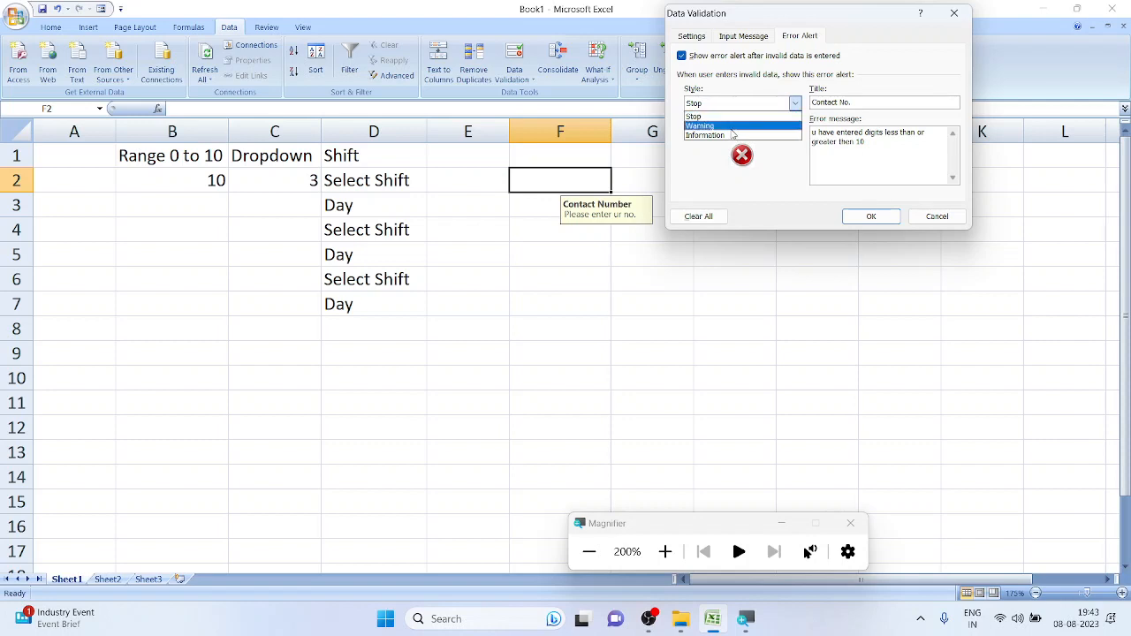
pyautogui.click(733, 127)
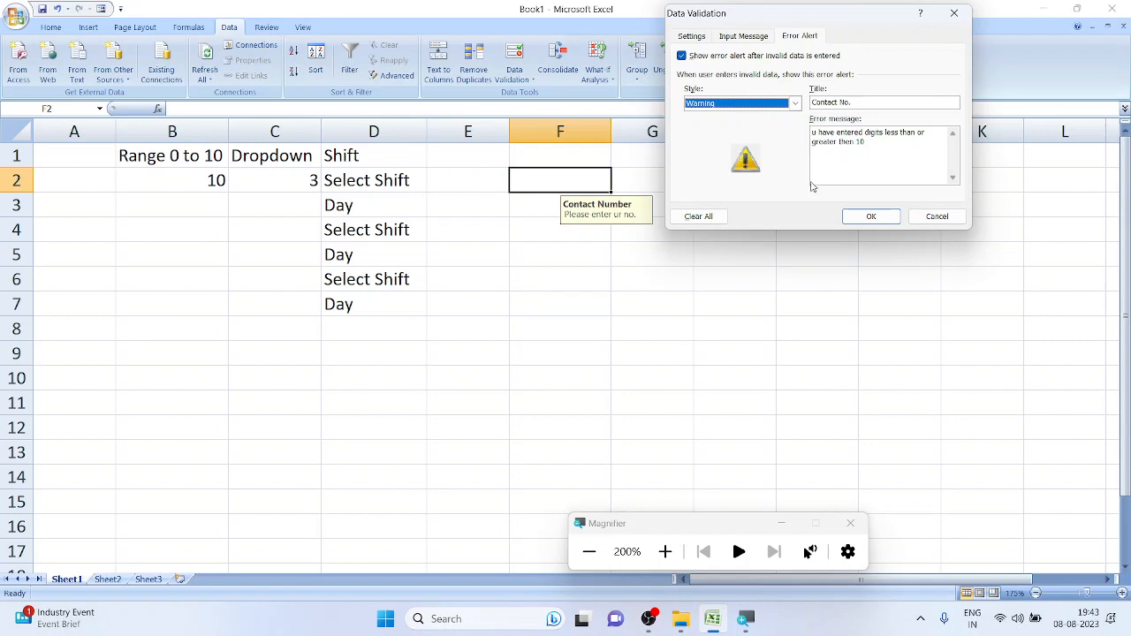
pyautogui.click(848, 213)
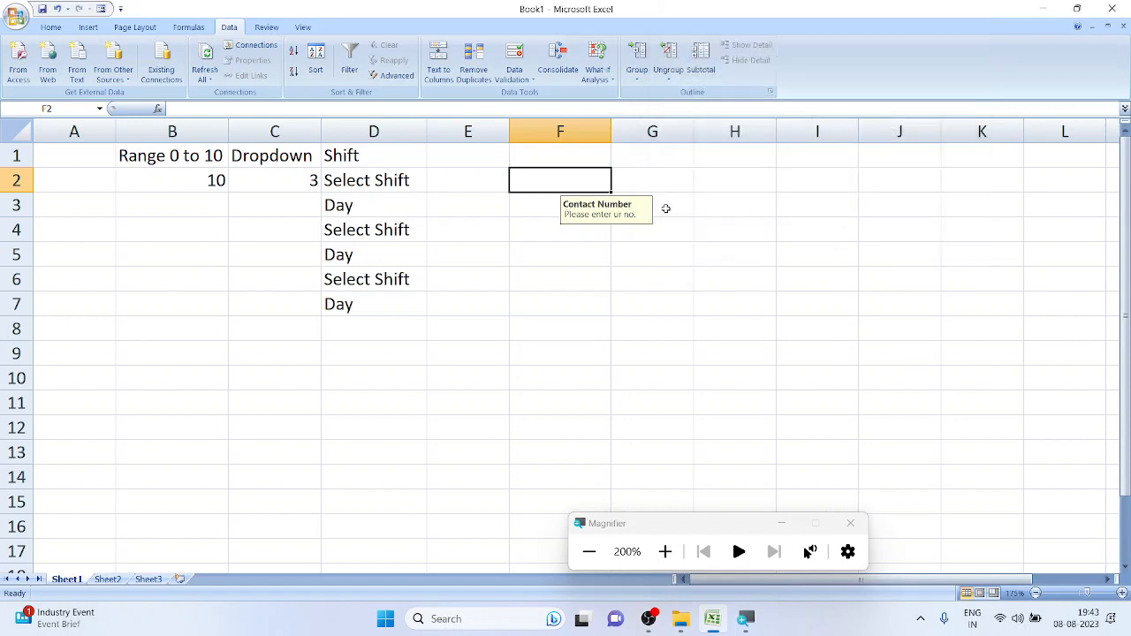
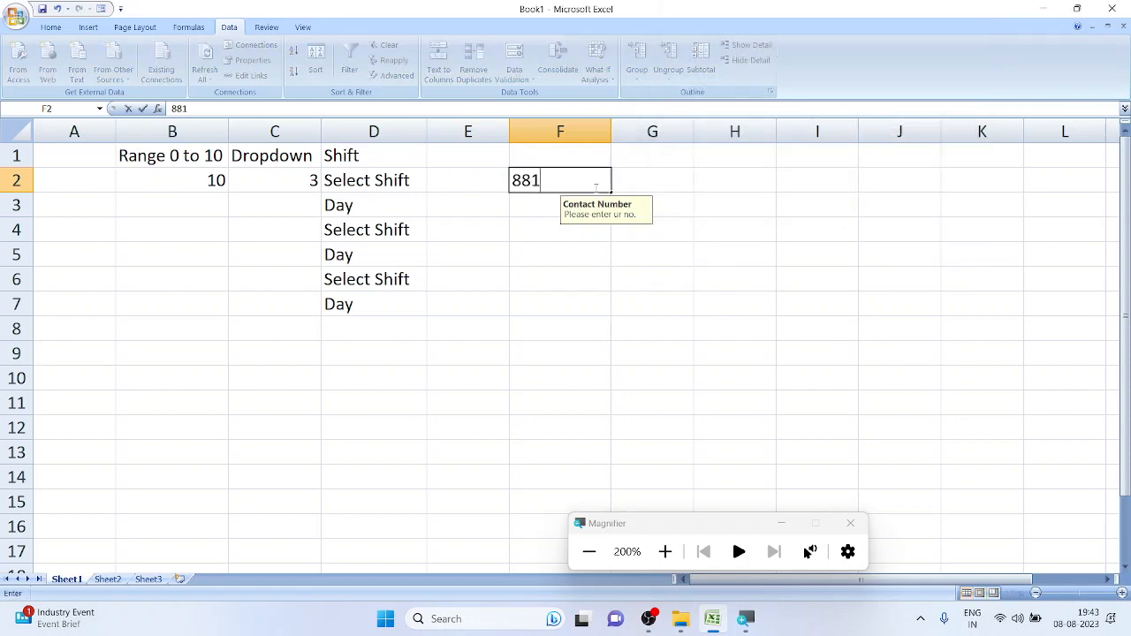
# Enter 881402 in F2 and keep it by answering Yes to the warning
pyautogui.press('Return')
pyautogui.moveTo(562, 294); pyautogui.dragTo(670, 86)
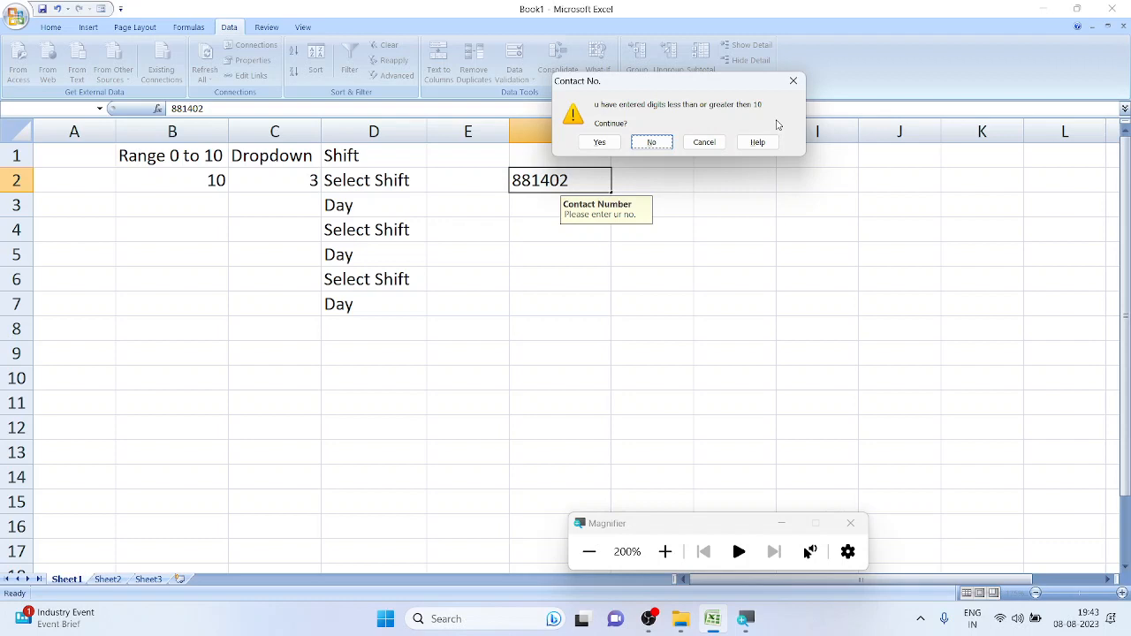
pyautogui.click(599, 142)
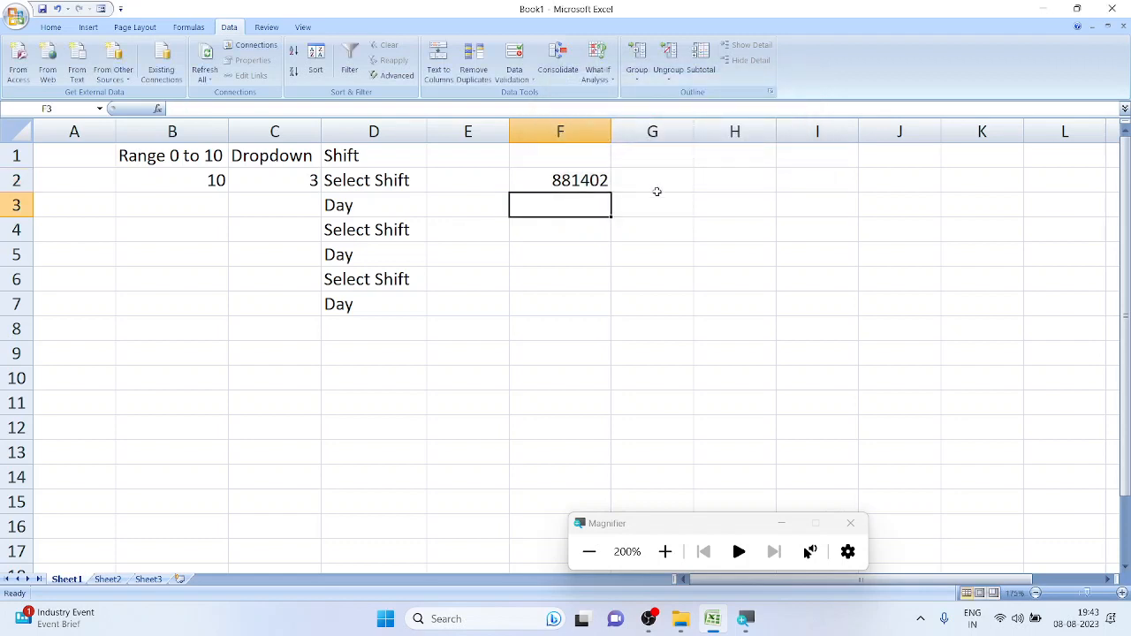
pyautogui.click(572, 180)
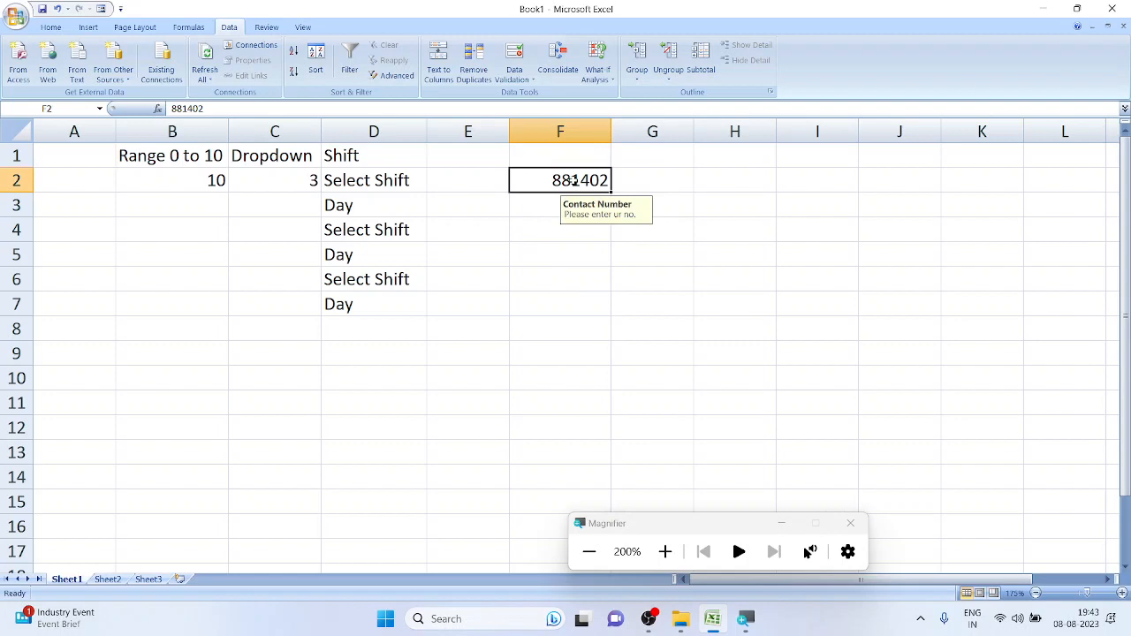
# Change F2's Contact No. error alert style to Information
pyautogui.click(515, 55)
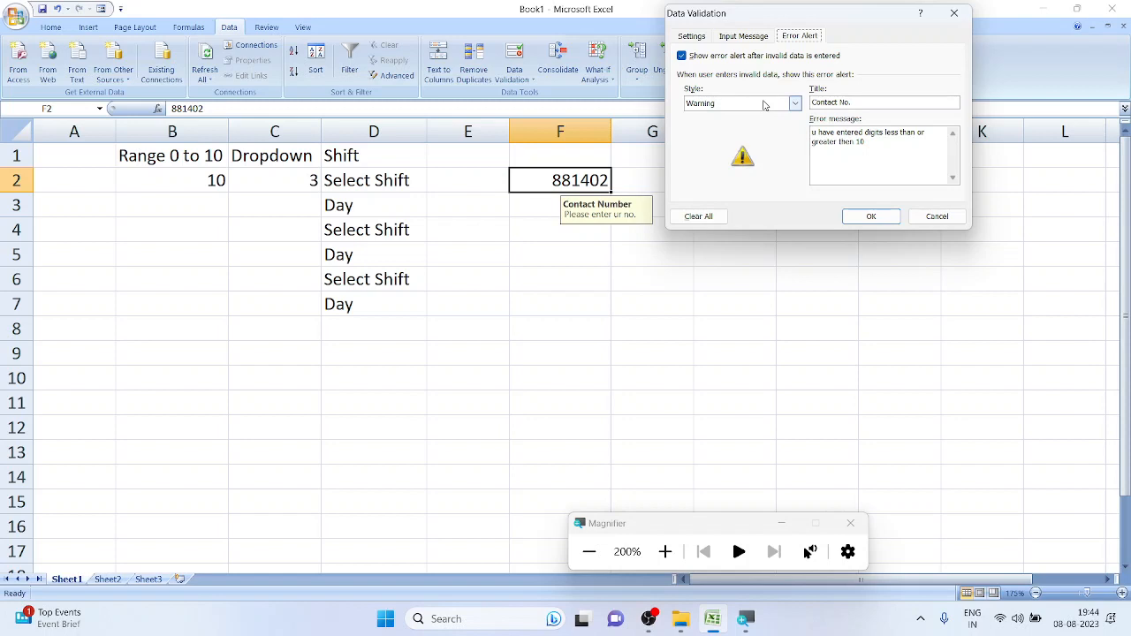
pyautogui.click(765, 105)
pyautogui.click(756, 137)
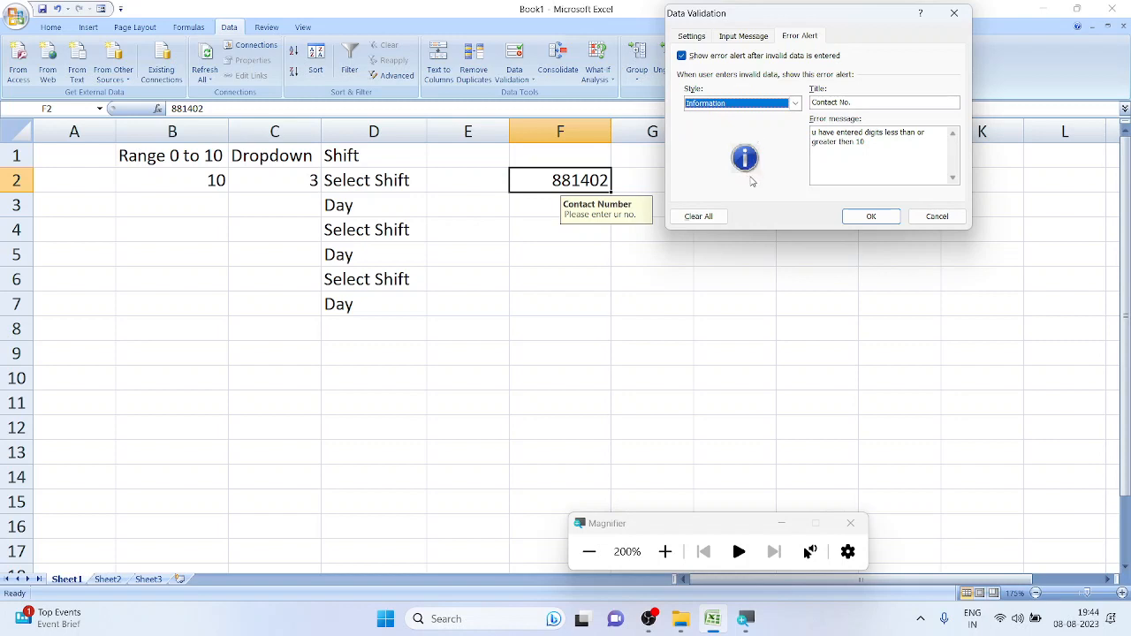
pyautogui.click(892, 218)
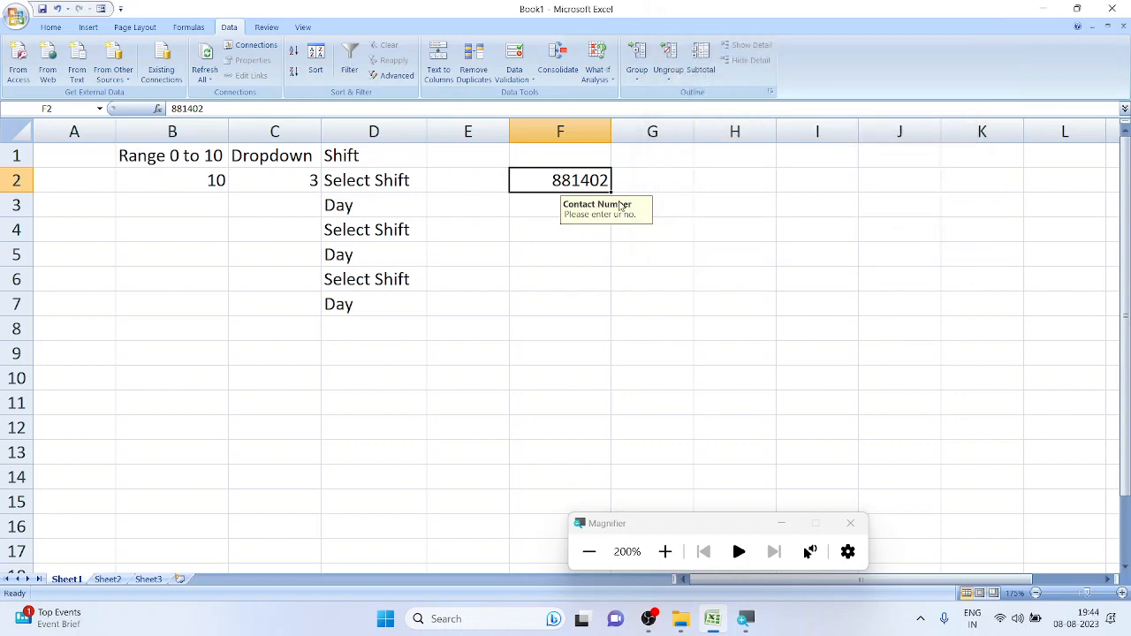
# Append 5 to make F2 read 8814025 and accept it past the Information alert
pyautogui.doubleClick(607, 185)
pyautogui.write('5')
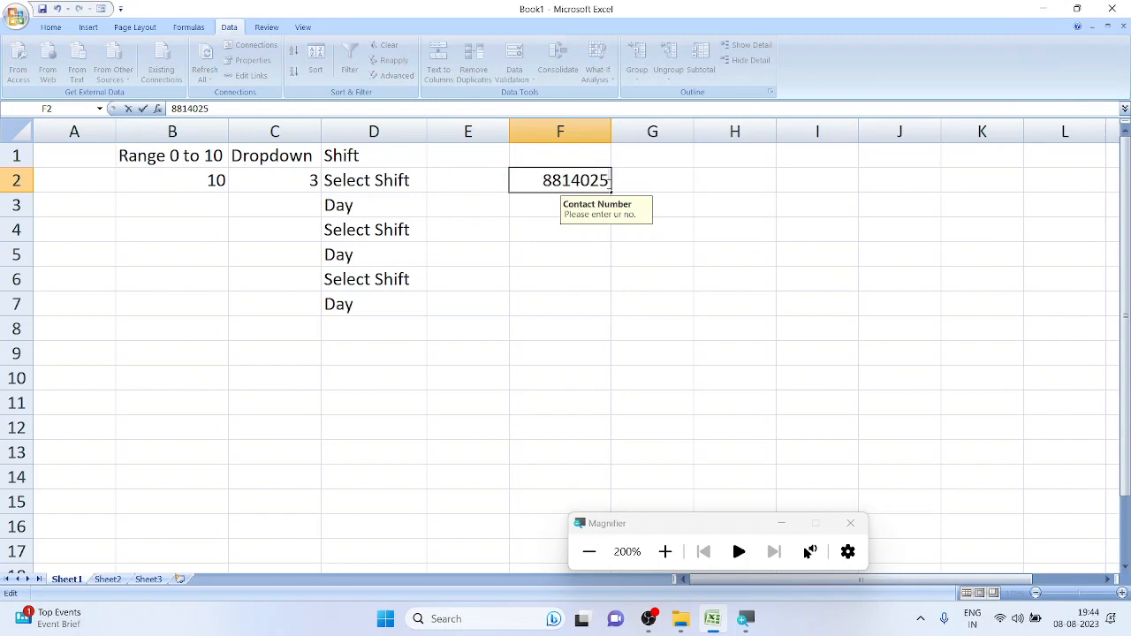
pyautogui.press('Return')
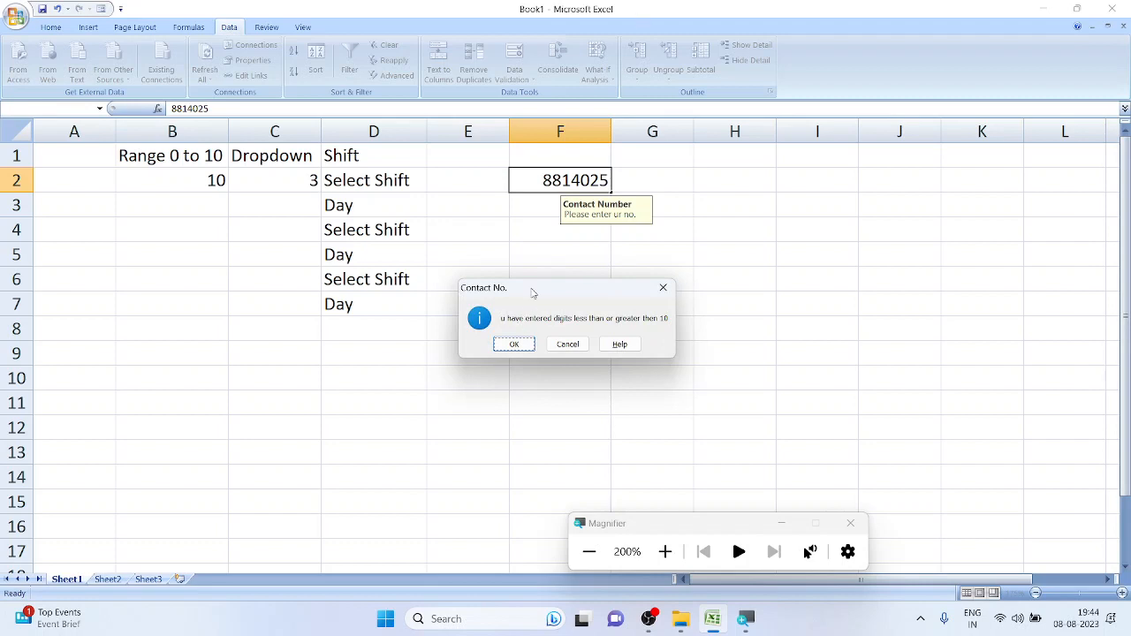
pyautogui.moveTo(532, 293); pyautogui.dragTo(661, 69)
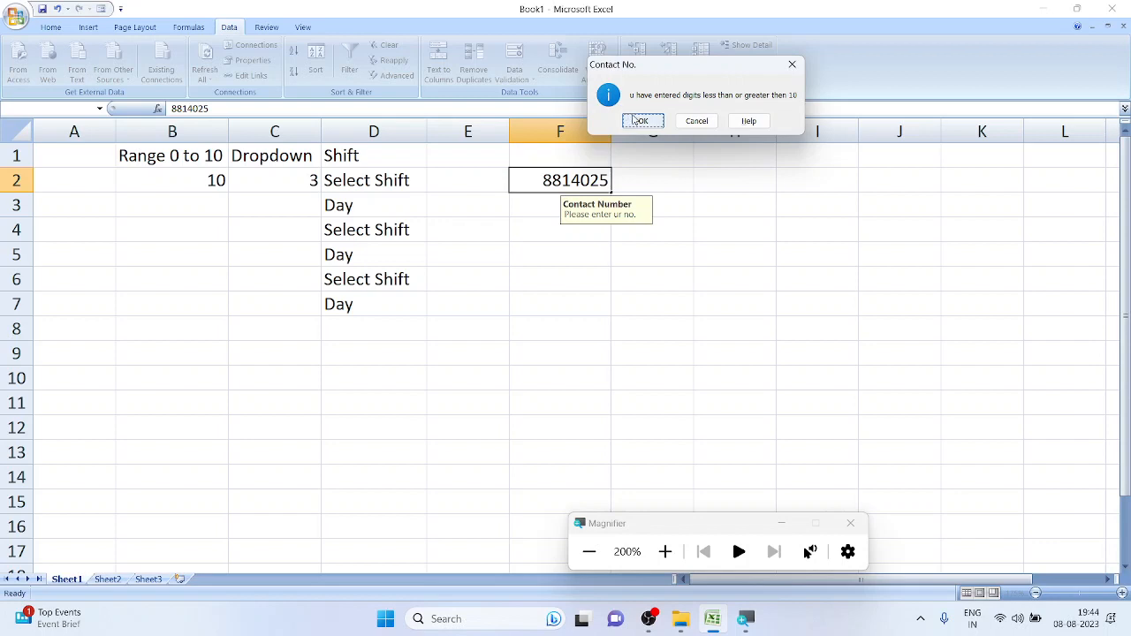
pyautogui.click(643, 121)
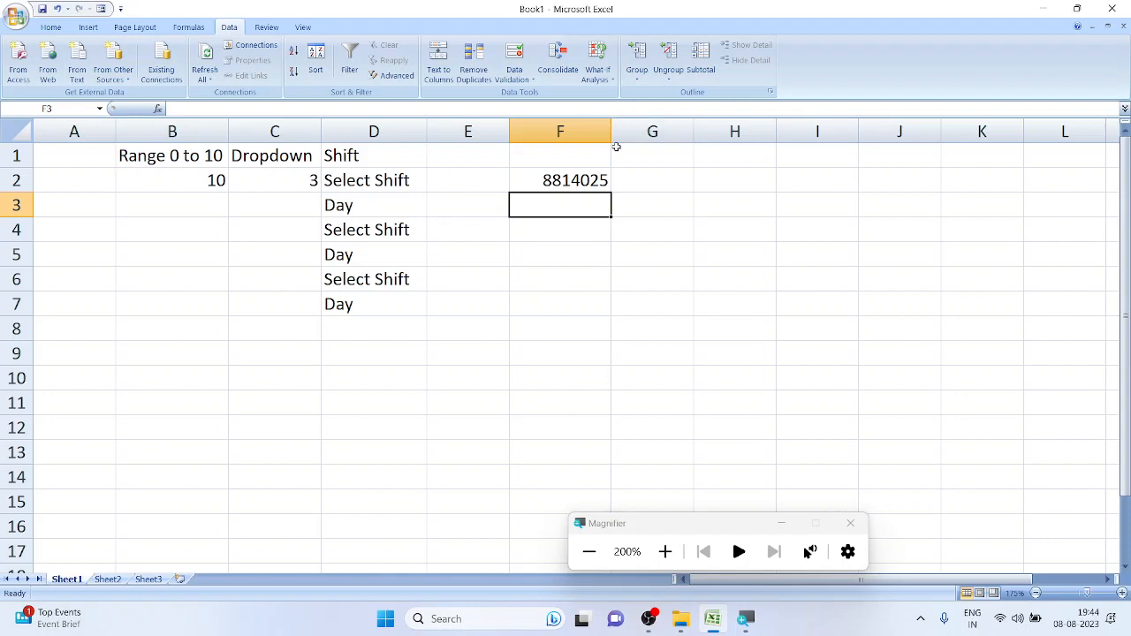
# Set F2's validation error alert style back to Stop
pyautogui.click(592, 177)
pyautogui.click(524, 70)
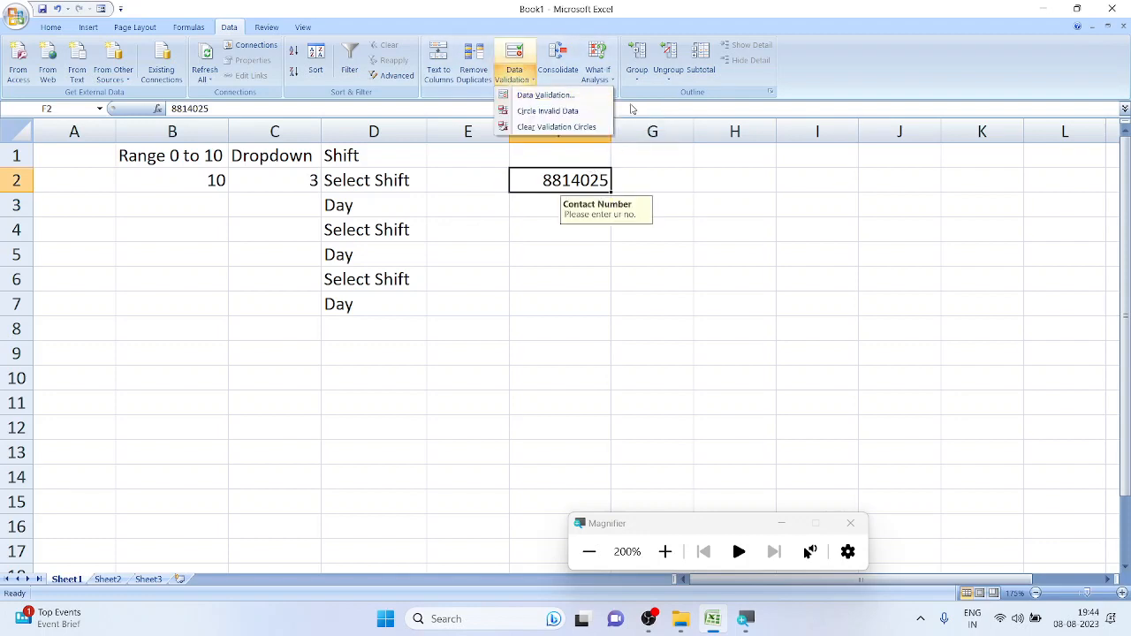
pyautogui.click(541, 94)
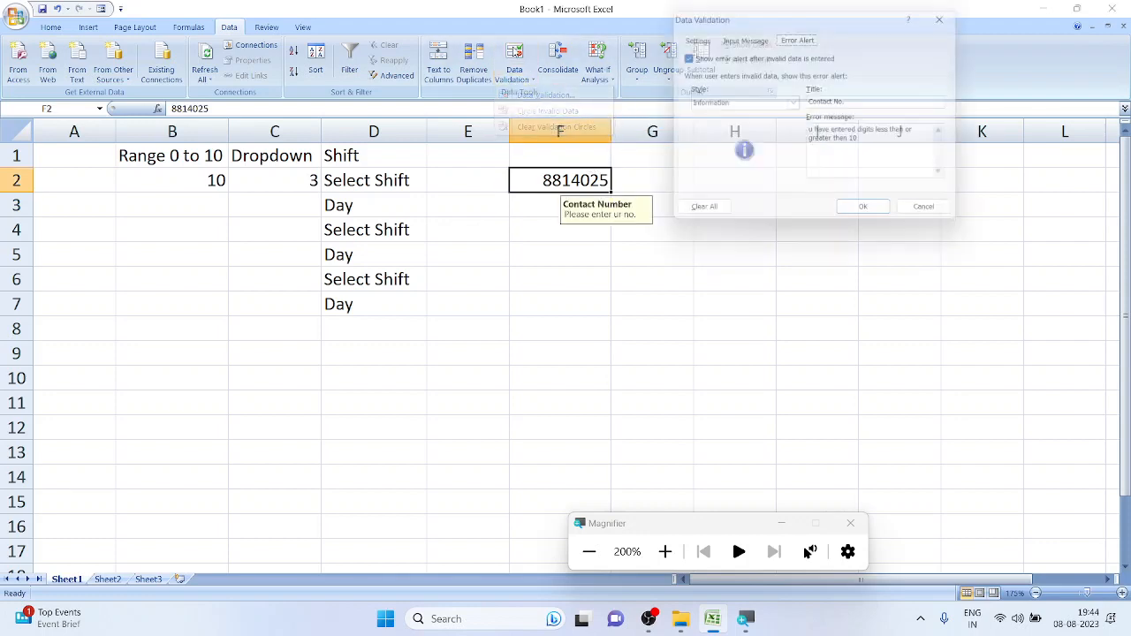
pyautogui.click(756, 102)
pyautogui.click(745, 113)
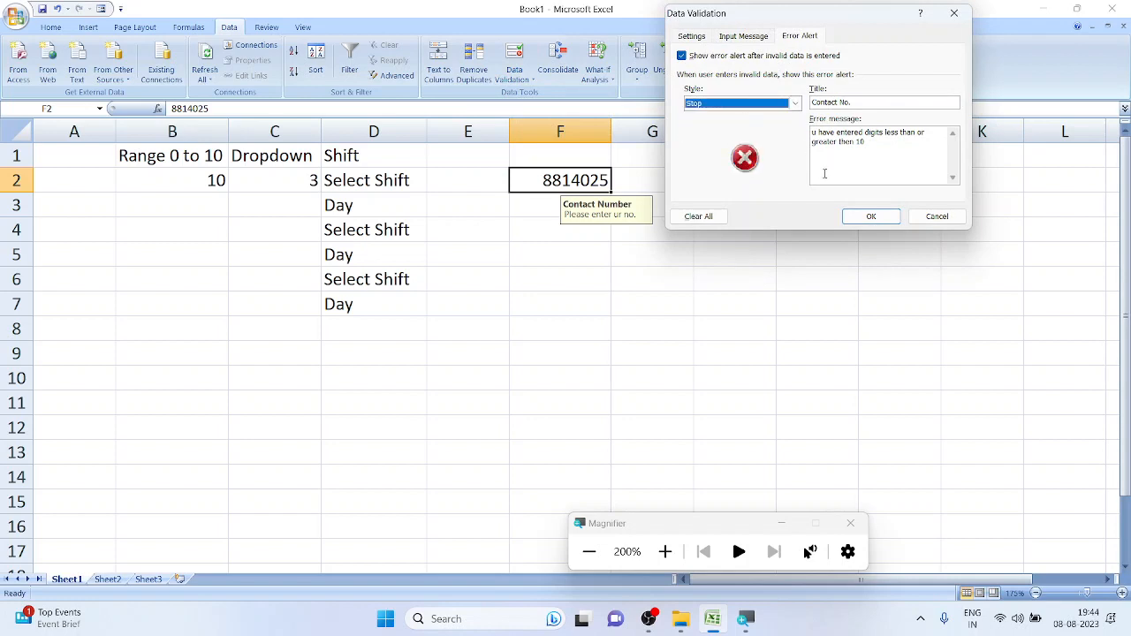
pyautogui.click(871, 217)
pyautogui.doubleClick(592, 180)
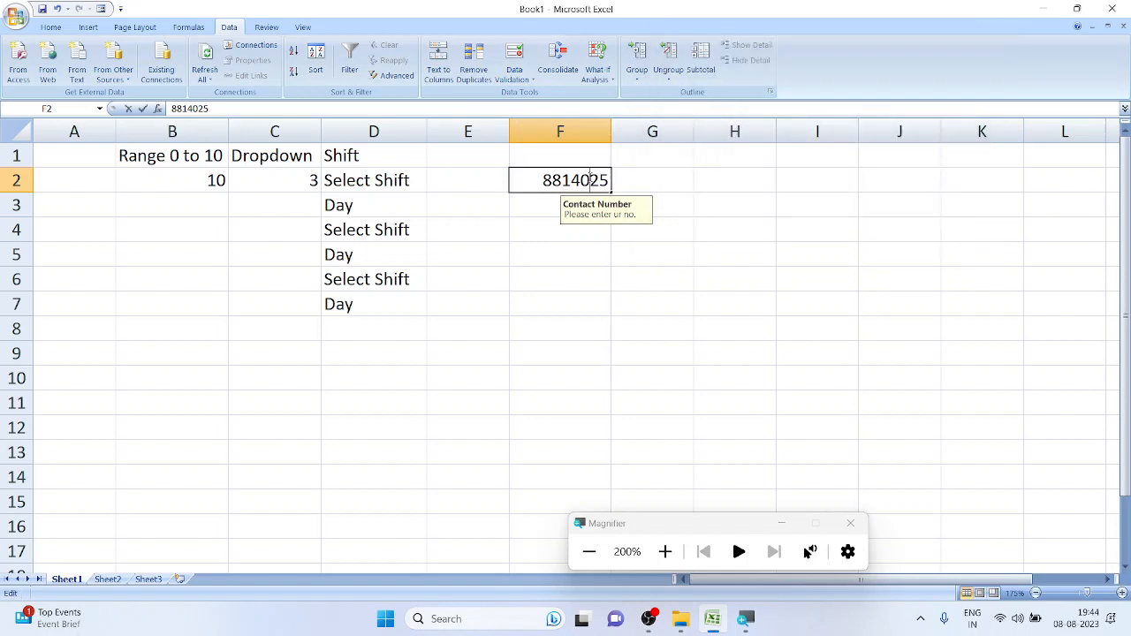
pyautogui.write('5')
pyautogui.press('Return')
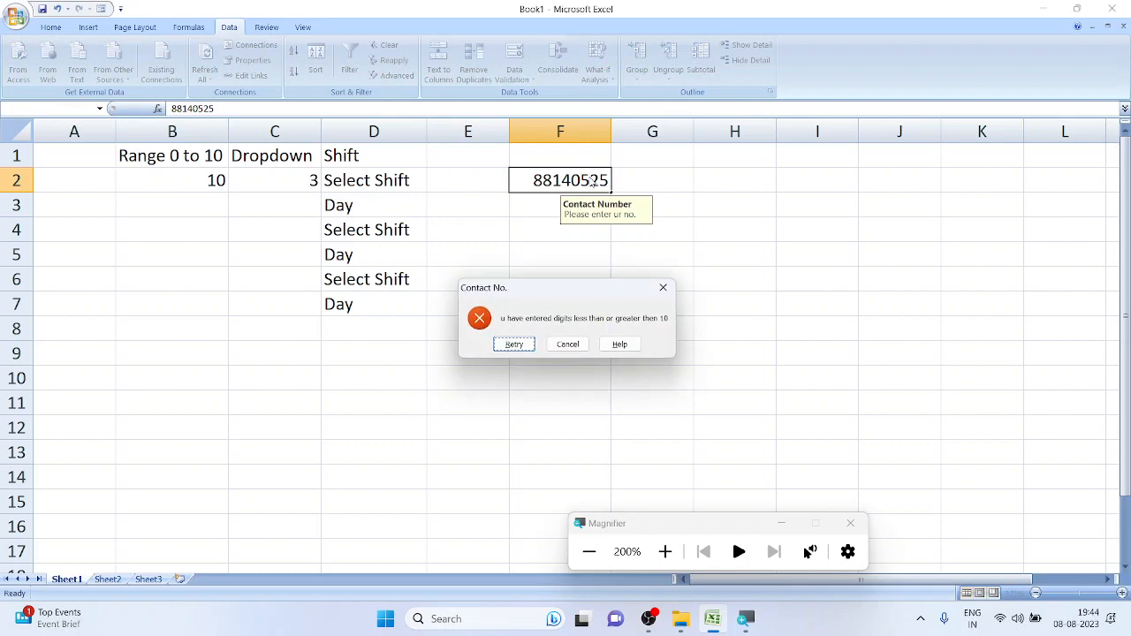
pyautogui.moveTo(536, 292); pyautogui.dragTo(712, 88)
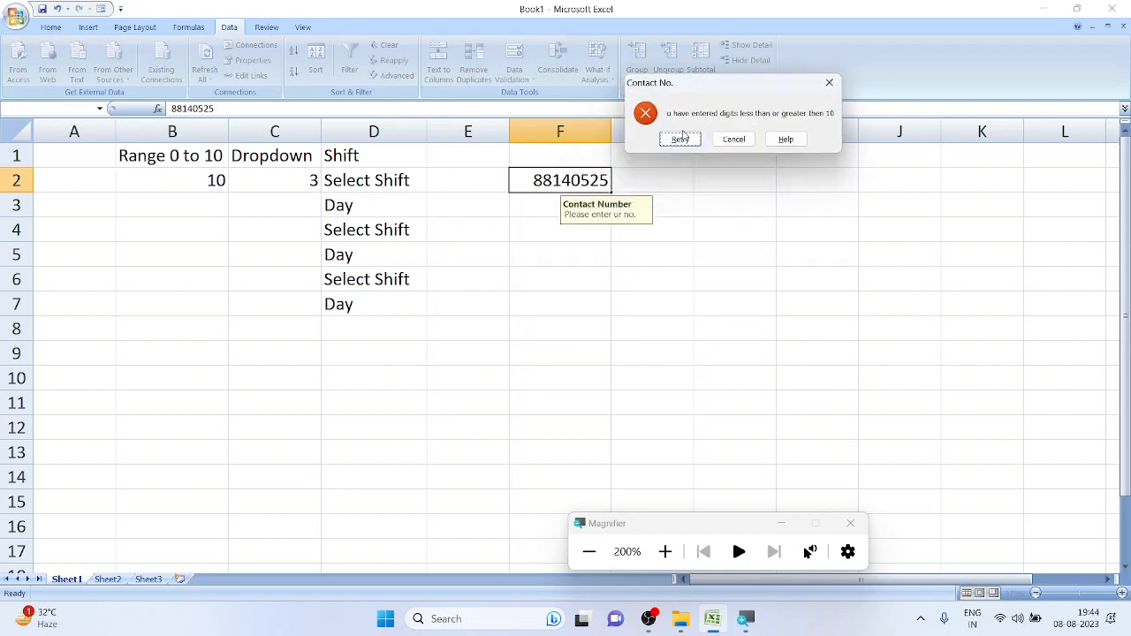
pyautogui.click(681, 139)
pyautogui.click(607, 174)
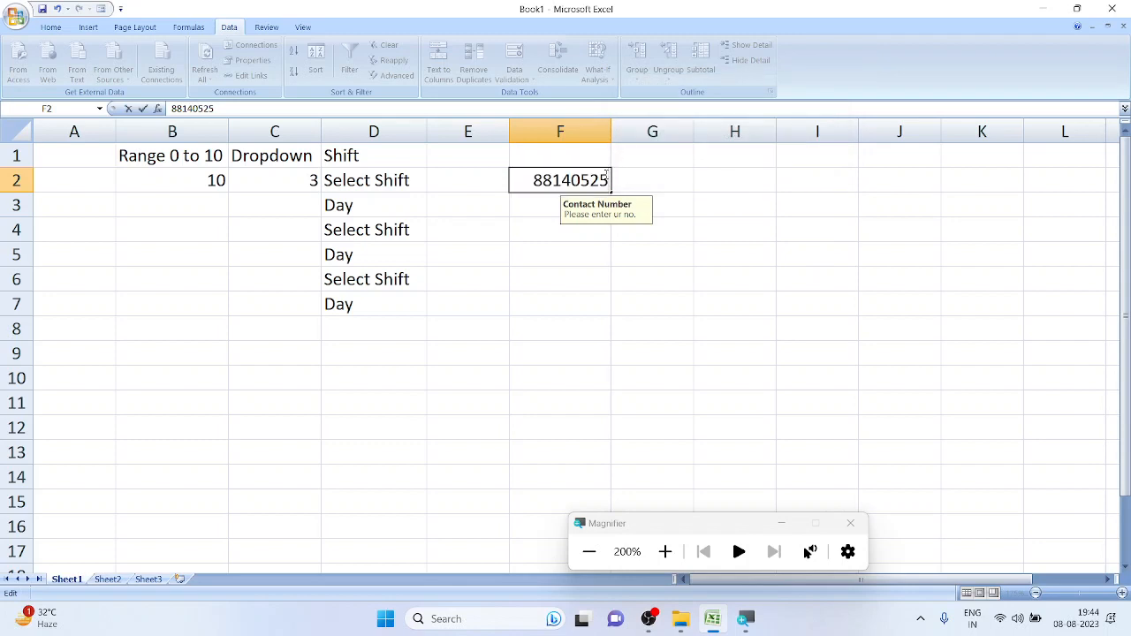
pyautogui.press('BackSpace')
pyautogui.press('BackSpace')
pyautogui.press('BackSpace')
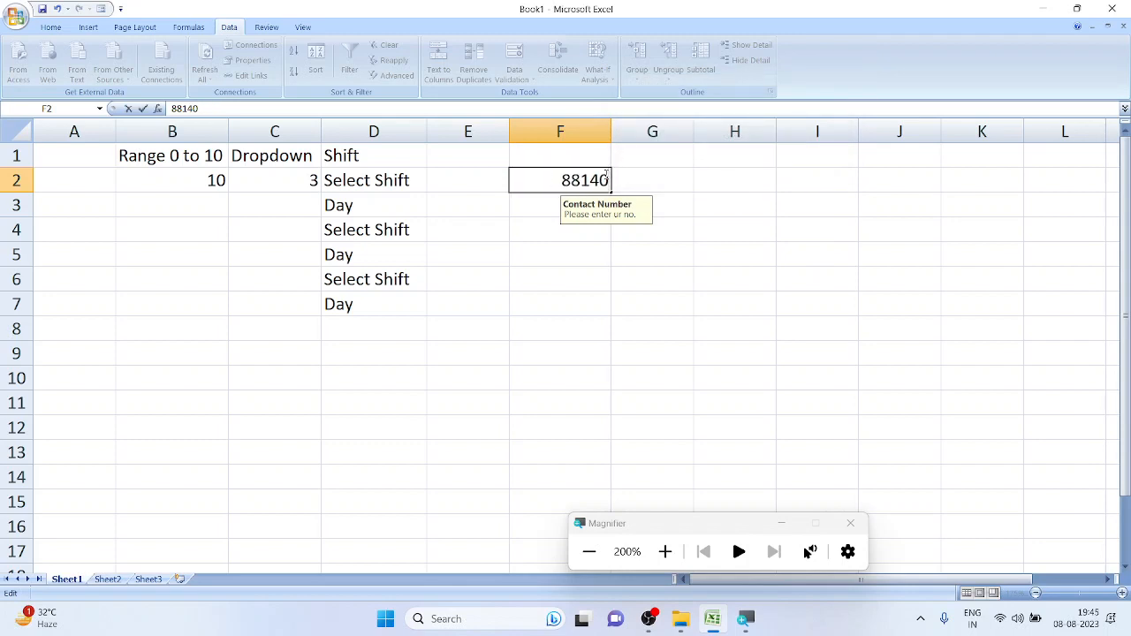
pyautogui.write('23277')
pyautogui.press('Return')
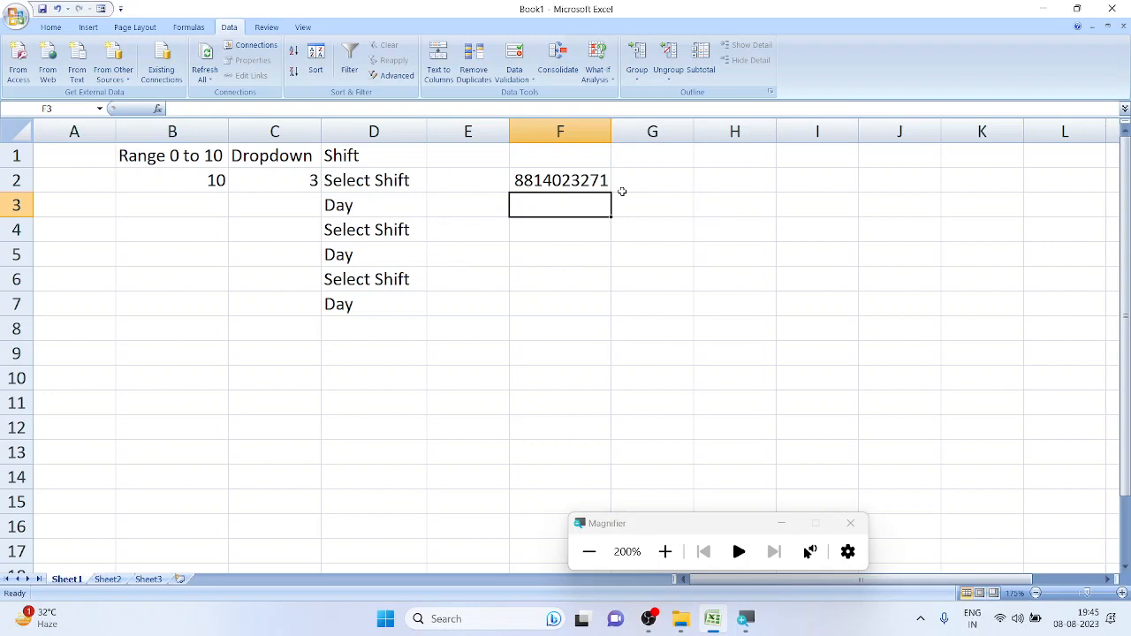
pyautogui.press('super+minus')
pyautogui.click(142, 579)
# Return to Sheet1, then open dcc validation.xlsx from the excel folder
pyautogui.click(107, 579)
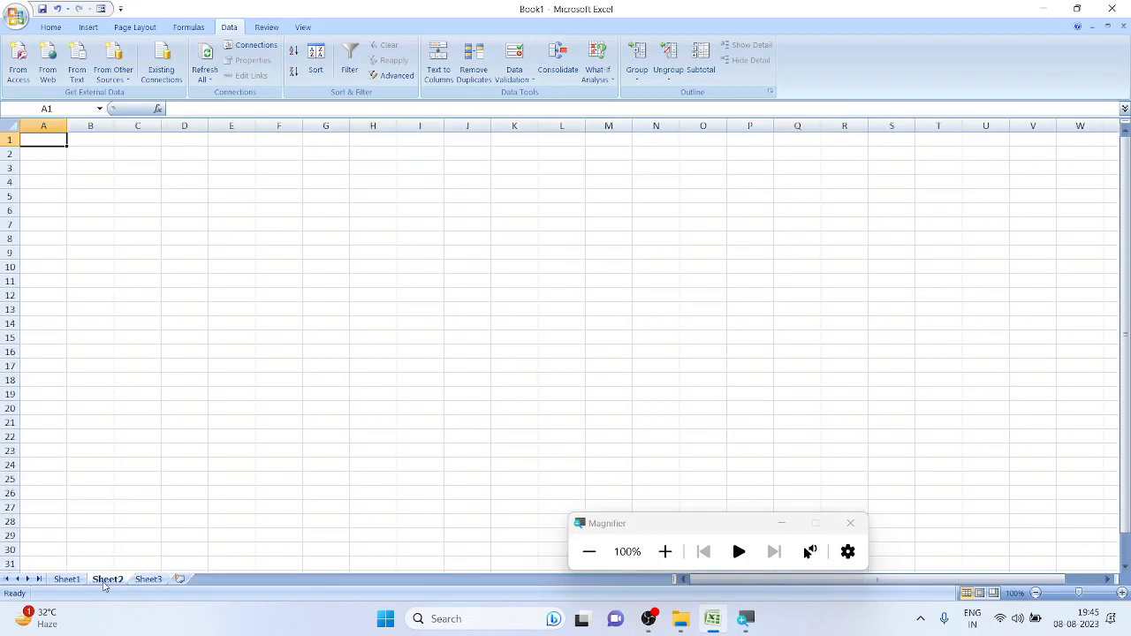
pyautogui.click(67, 579)
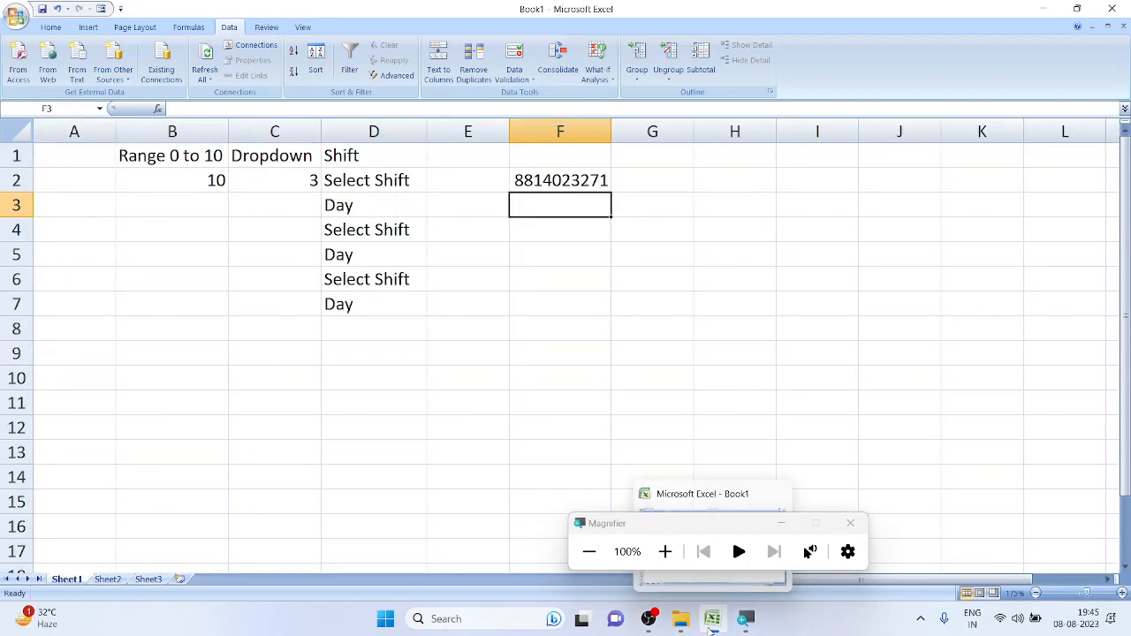
pyautogui.click(851, 524)
pyautogui.moveTo(698, 623)
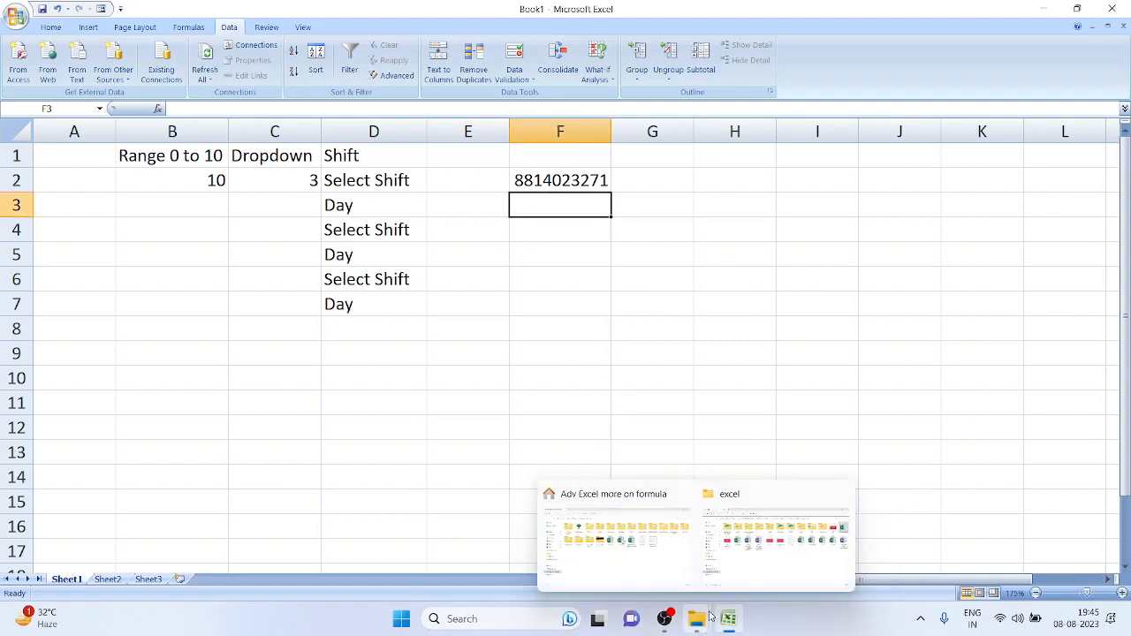
pyautogui.click(772, 573)
pyautogui.doubleClick(1066, 173)
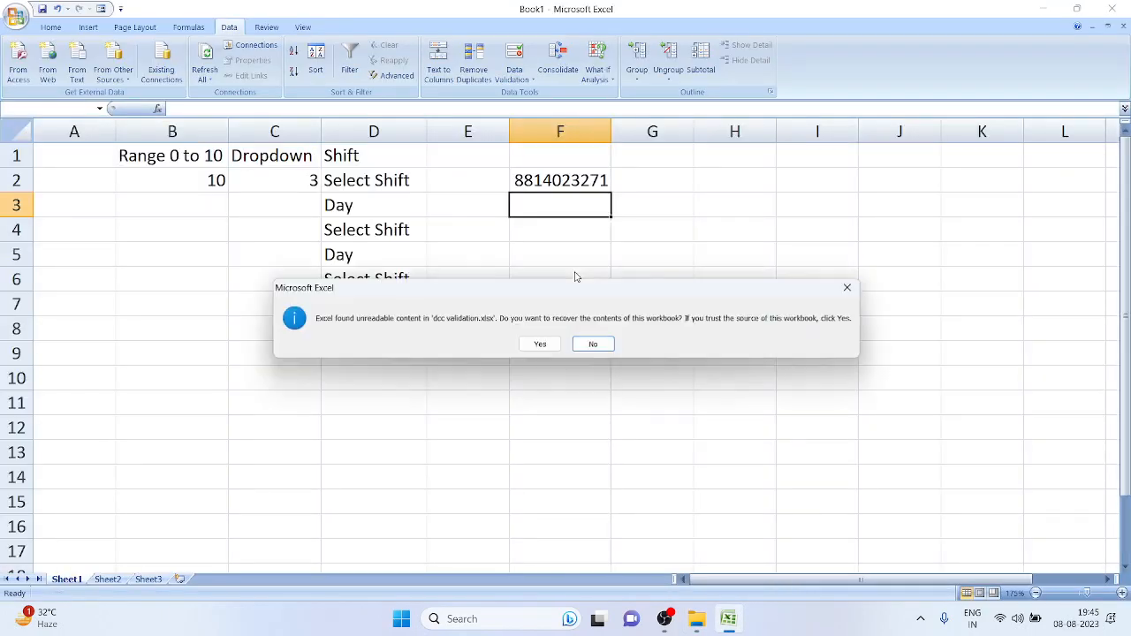
pyautogui.click(546, 344)
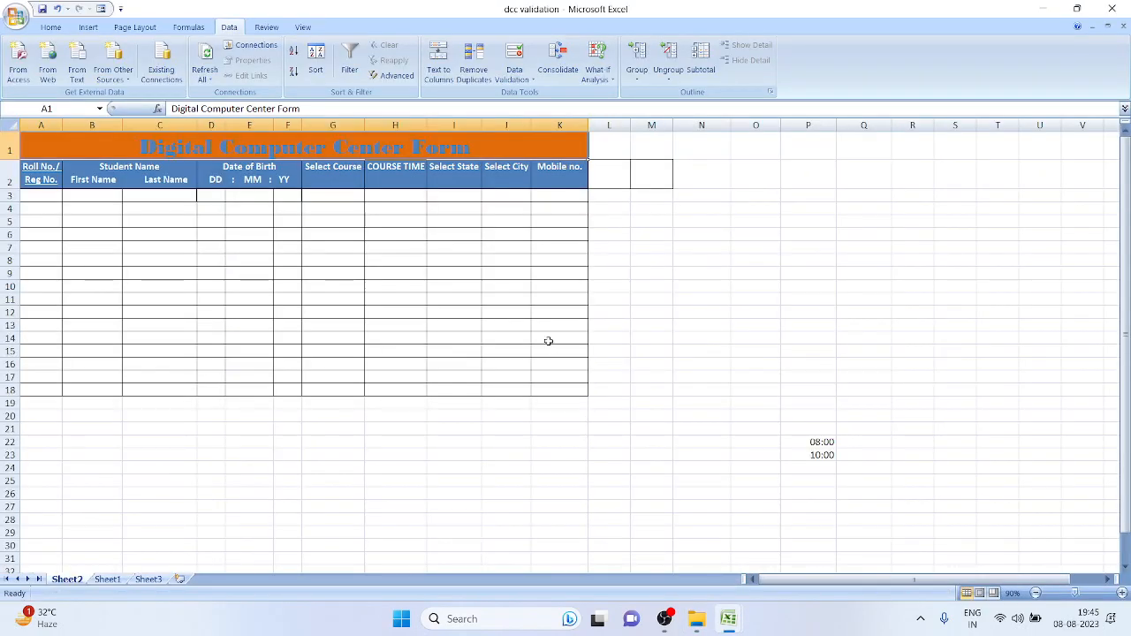
pyautogui.click(324, 271)
pyautogui.keyDown('ctrl'); pyautogui.scroll(6, 275, 305); pyautogui.keyUp('ctrl')
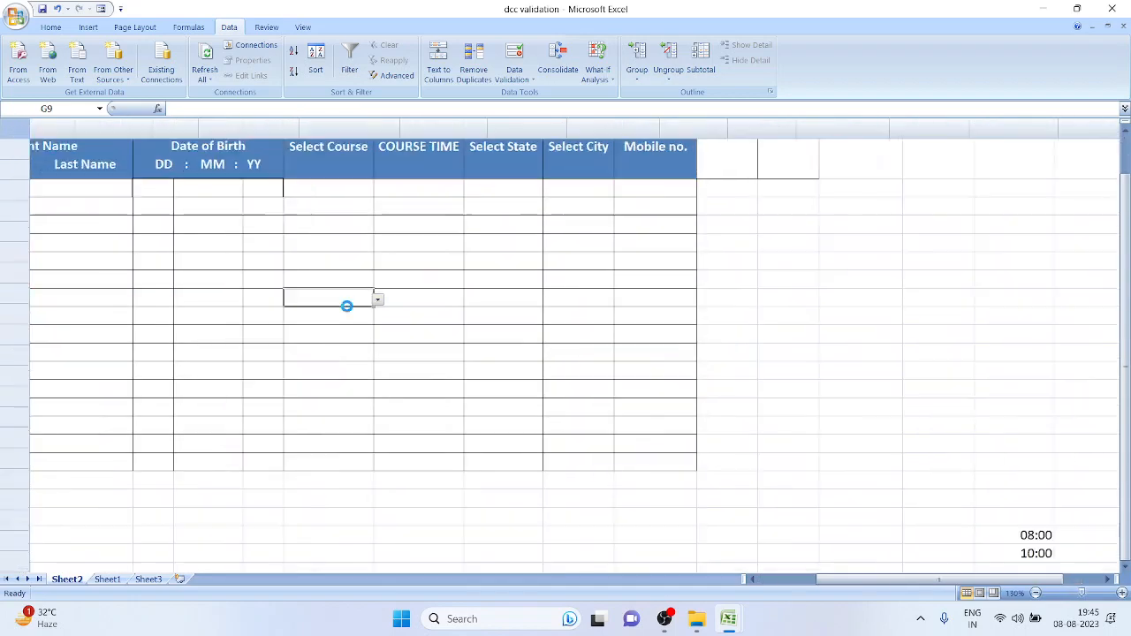
pyautogui.press('Up')
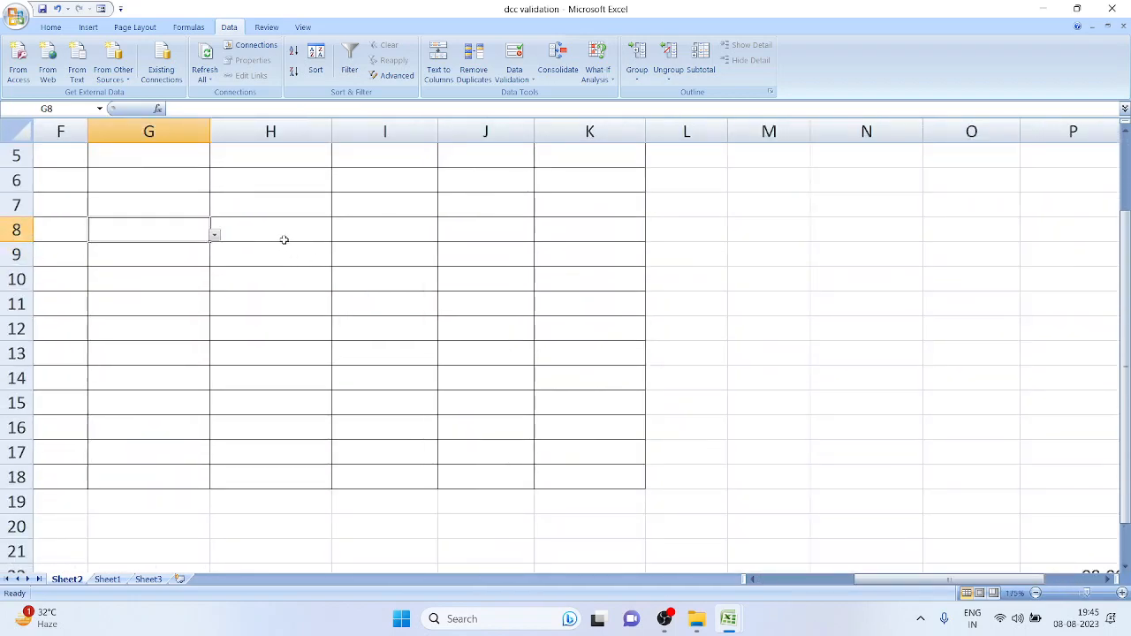
pyautogui.scroll(2, 283, 239)
pyautogui.click(192, 265)
pyautogui.press('Left')
pyautogui.press('Left')
pyautogui.press('Left')
pyautogui.press('Left')
pyautogui.press('Left')
pyautogui.press('Left')
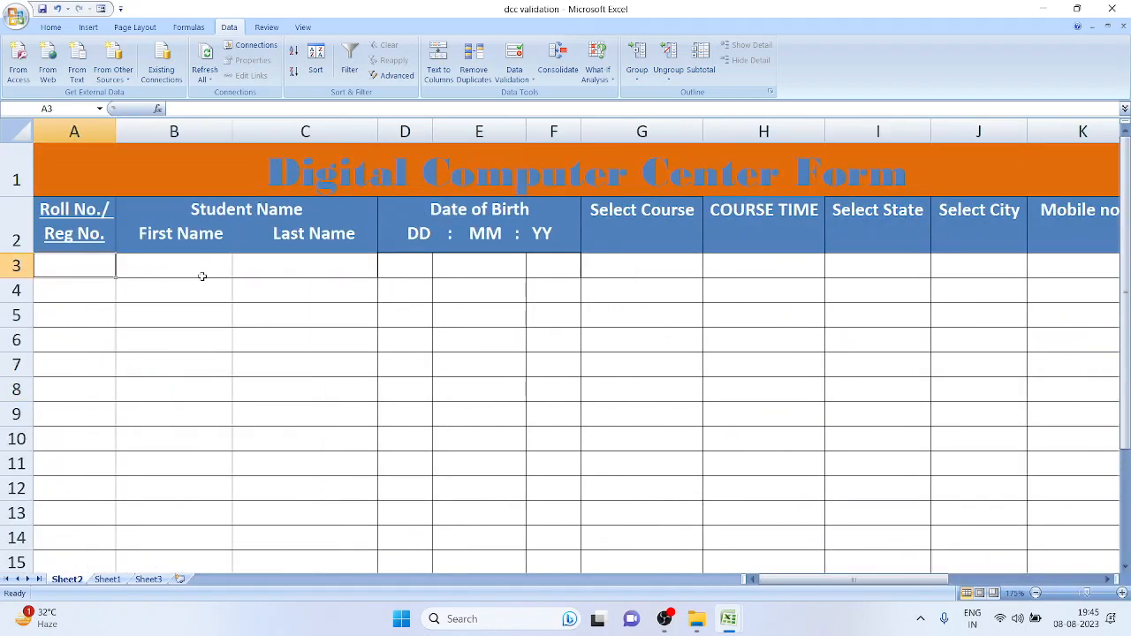
pyautogui.doubleClick(97, 269)
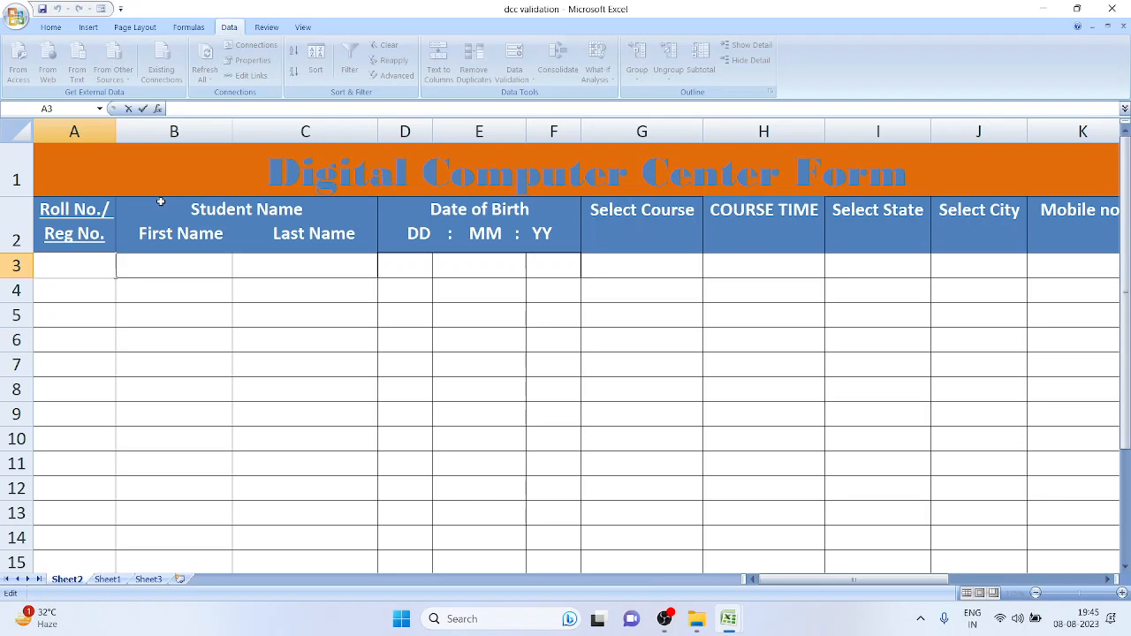
pyautogui.click(167, 250)
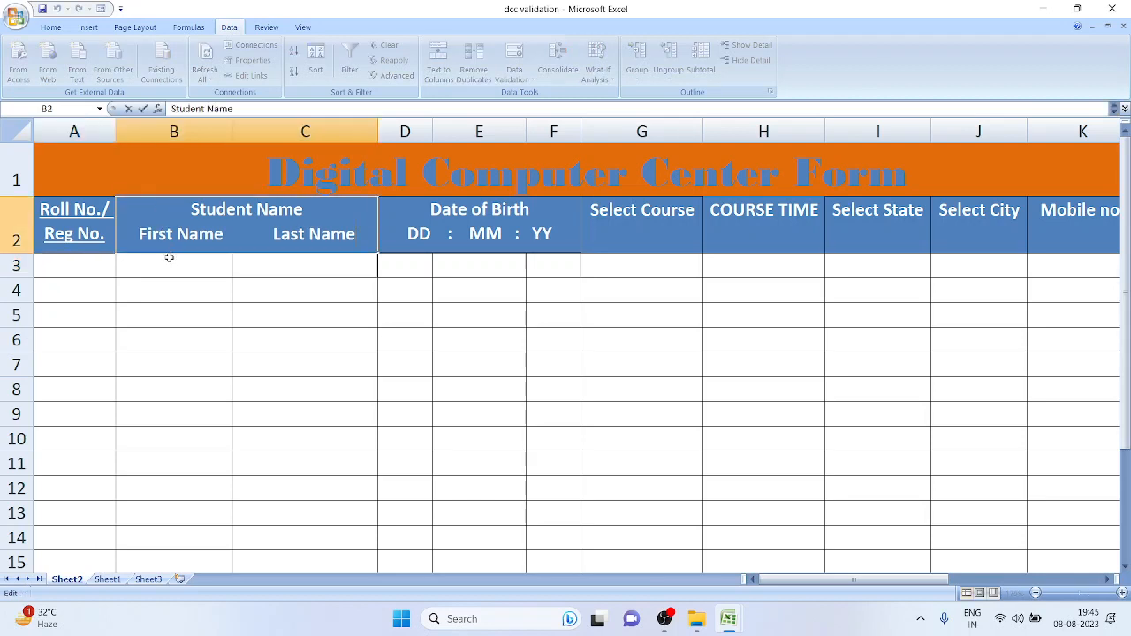
pyautogui.doubleClick(169, 257)
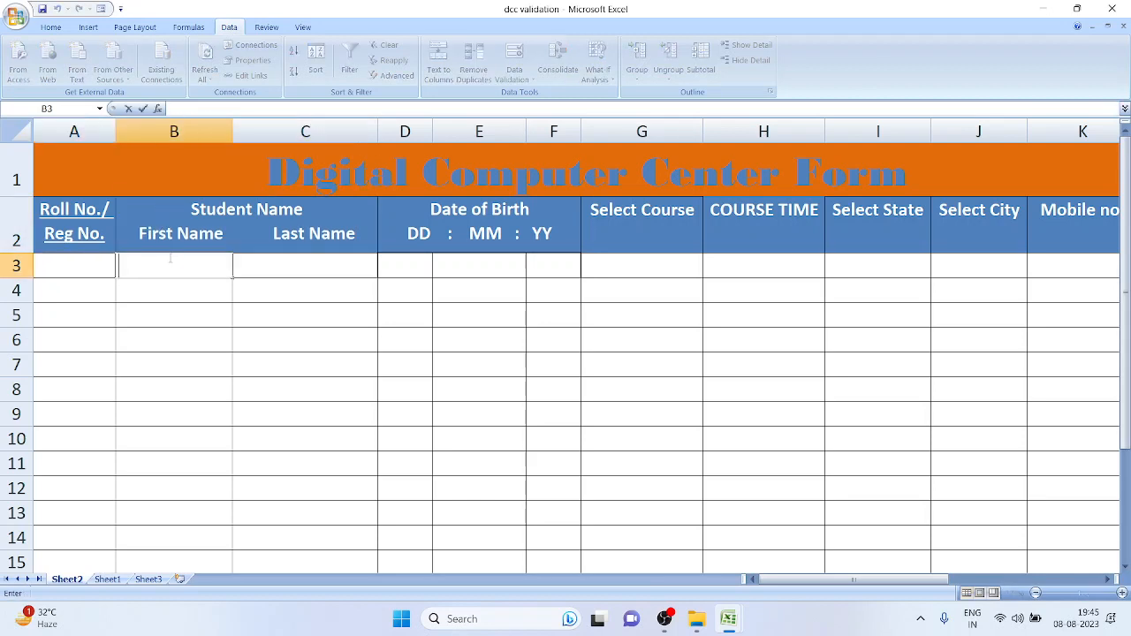
pyautogui.click(409, 261)
# Pick days 30 in D3, 7 in D4 and 6 in D11 from the dropdowns
pyautogui.click(438, 271)
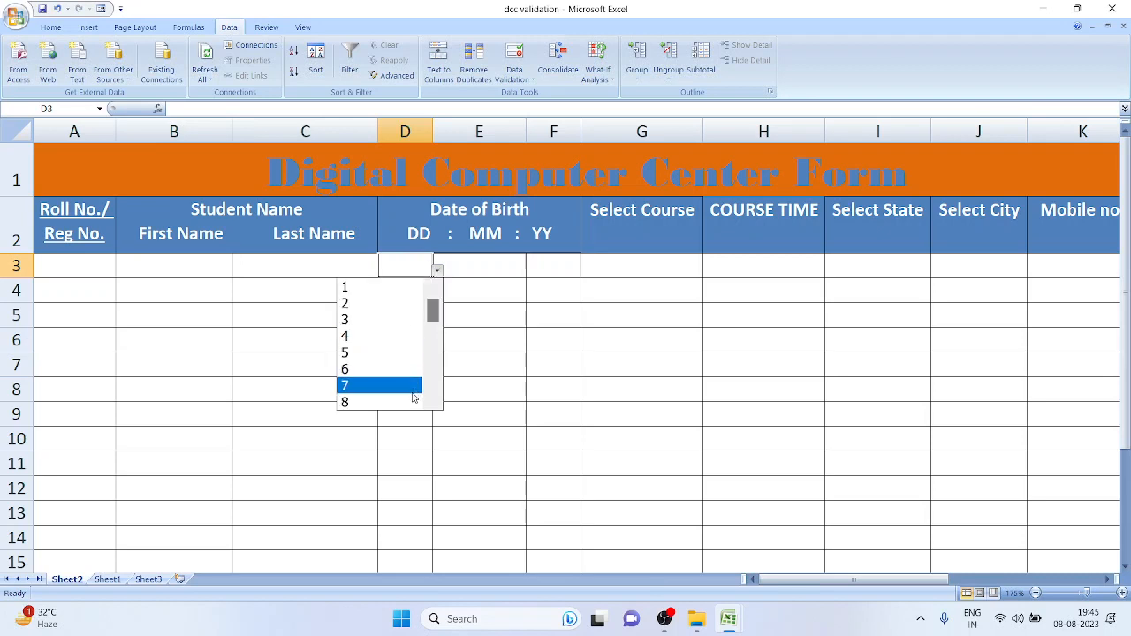
pyautogui.scroll(-7, 413, 389)
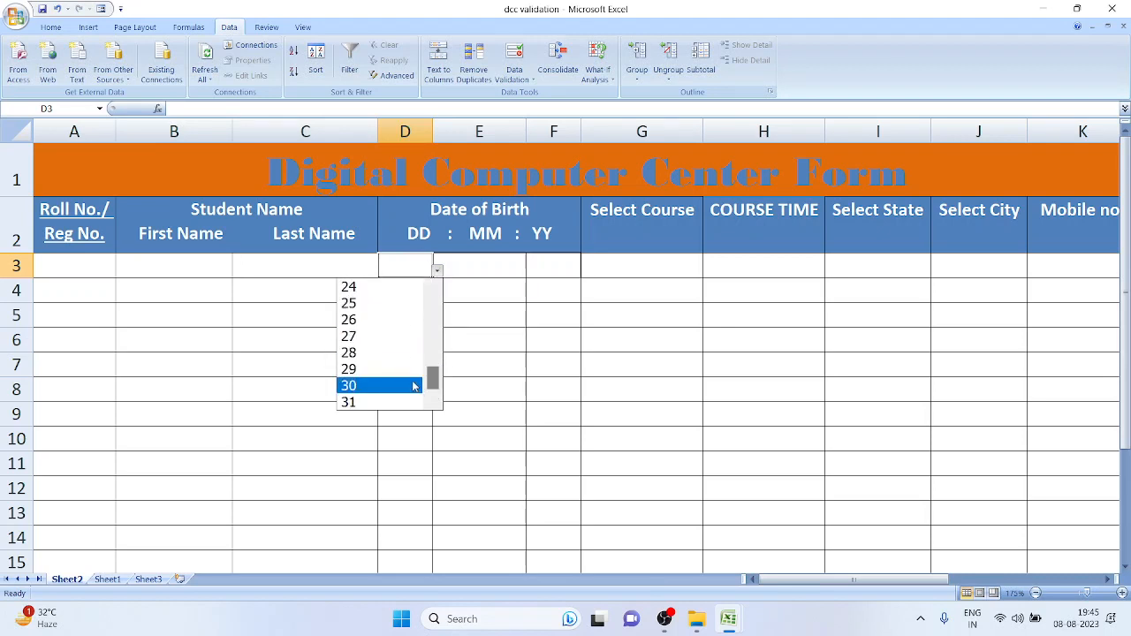
pyautogui.click(412, 387)
pyautogui.click(418, 290)
pyautogui.click(437, 296)
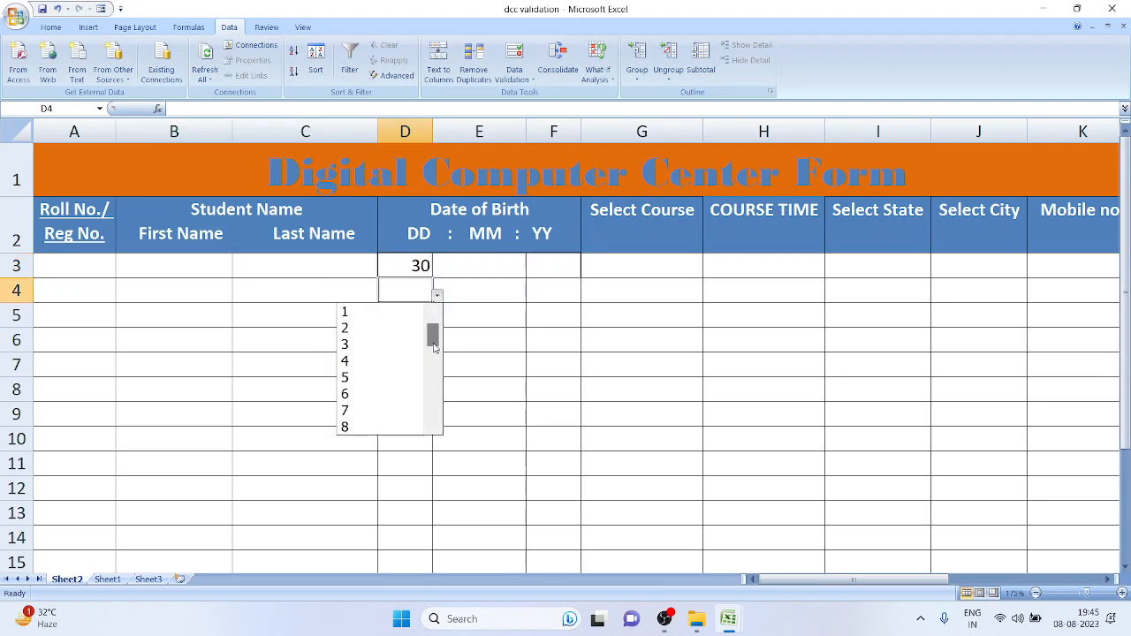
pyautogui.click(402, 410)
pyautogui.click(406, 461)
pyautogui.click(437, 466)
pyautogui.click(405, 410)
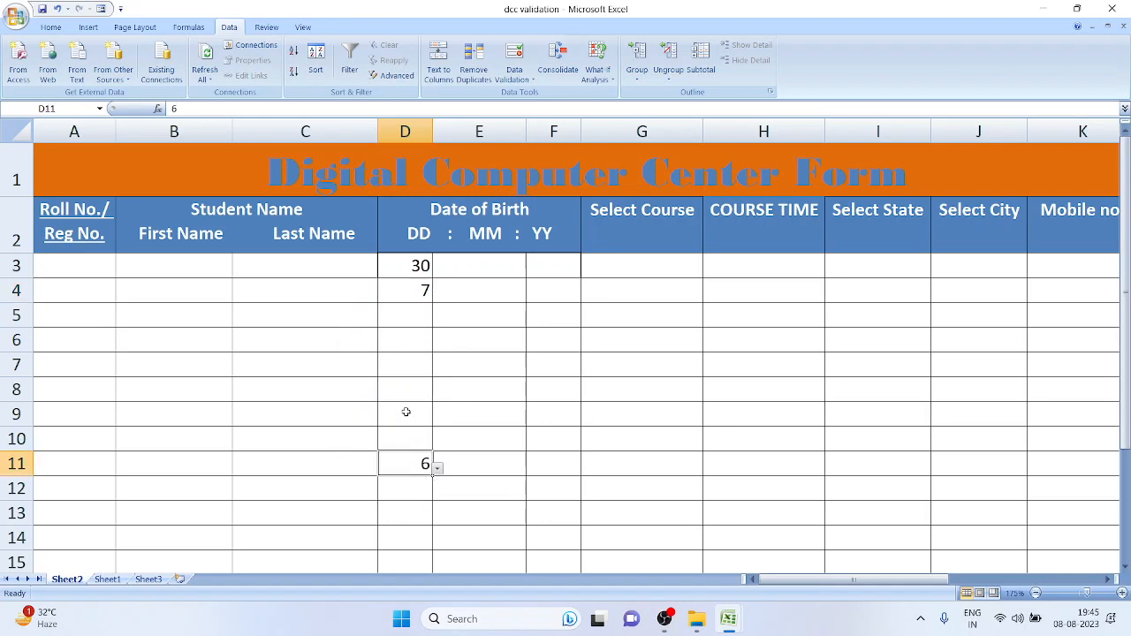
# Choose June as the month in E3 and E11
pyautogui.click(497, 270)
pyautogui.click(530, 271)
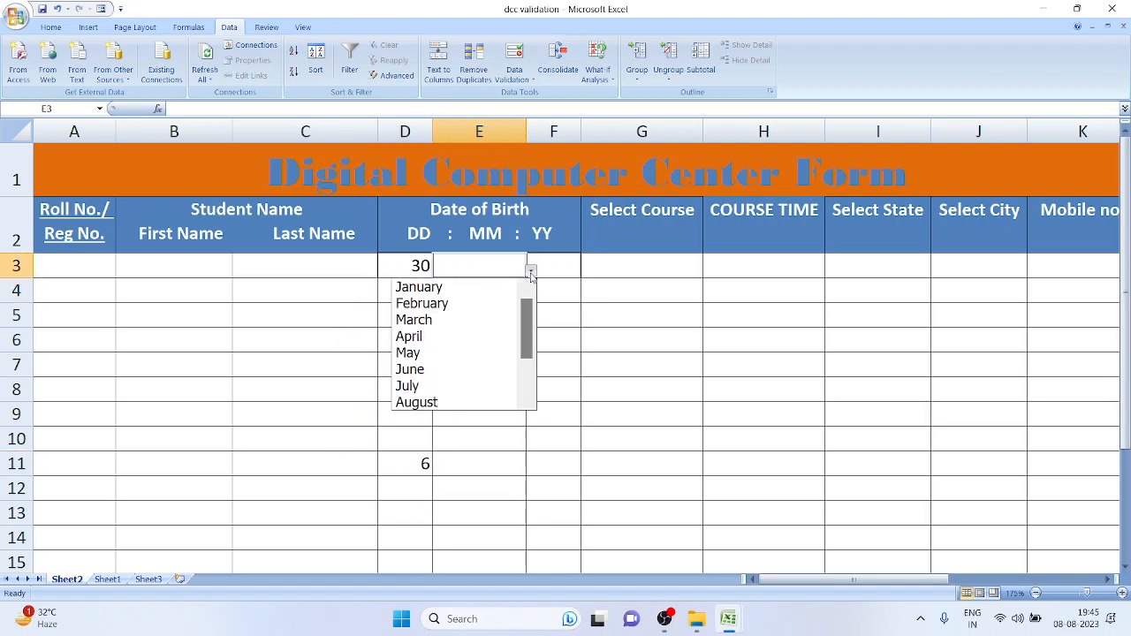
pyautogui.click(500, 369)
pyautogui.click(515, 461)
pyautogui.click(531, 468)
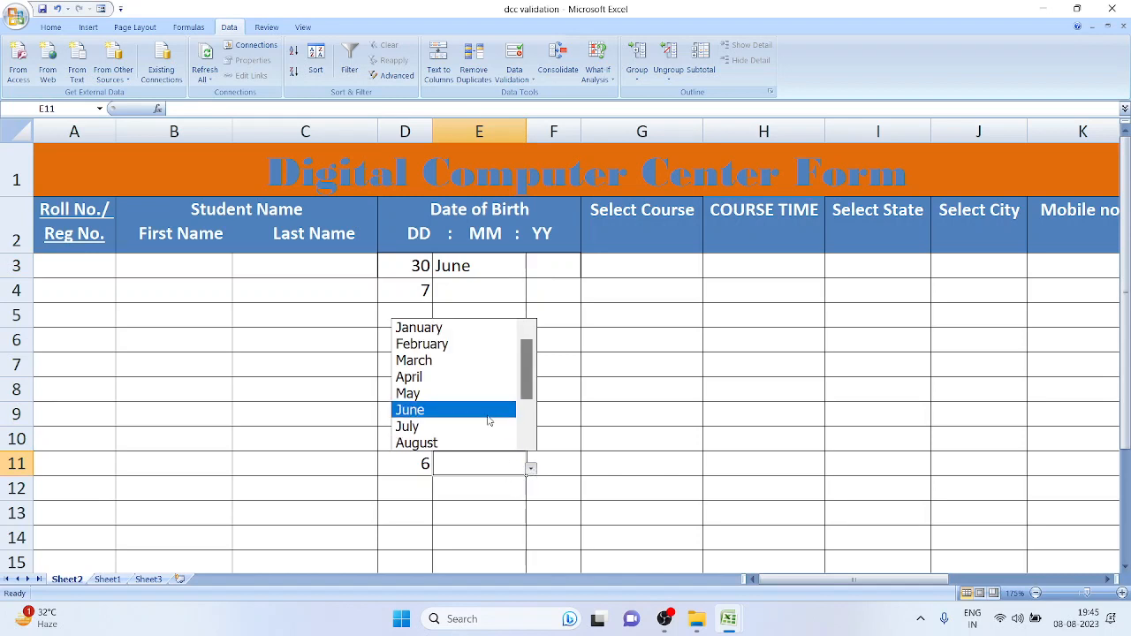
pyautogui.click(488, 421)
# Choose year 2004 in F3 and 2006 in F11
pyautogui.click(553, 268)
pyautogui.click(585, 271)
pyautogui.click(563, 351)
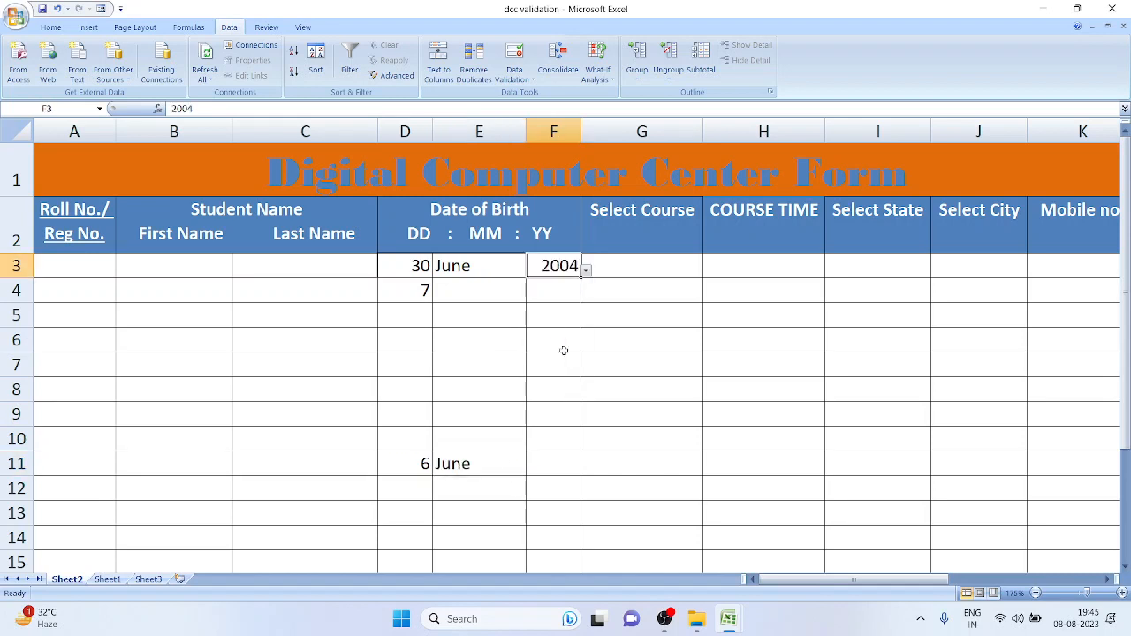
pyautogui.click(540, 461)
pyautogui.click(585, 468)
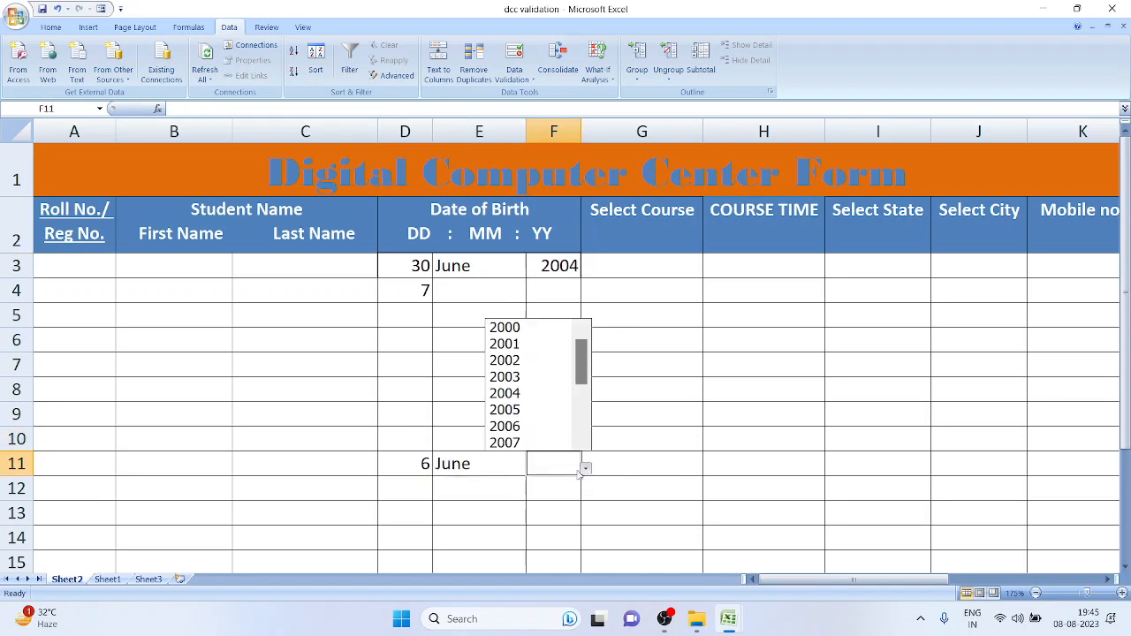
pyautogui.click(558, 429)
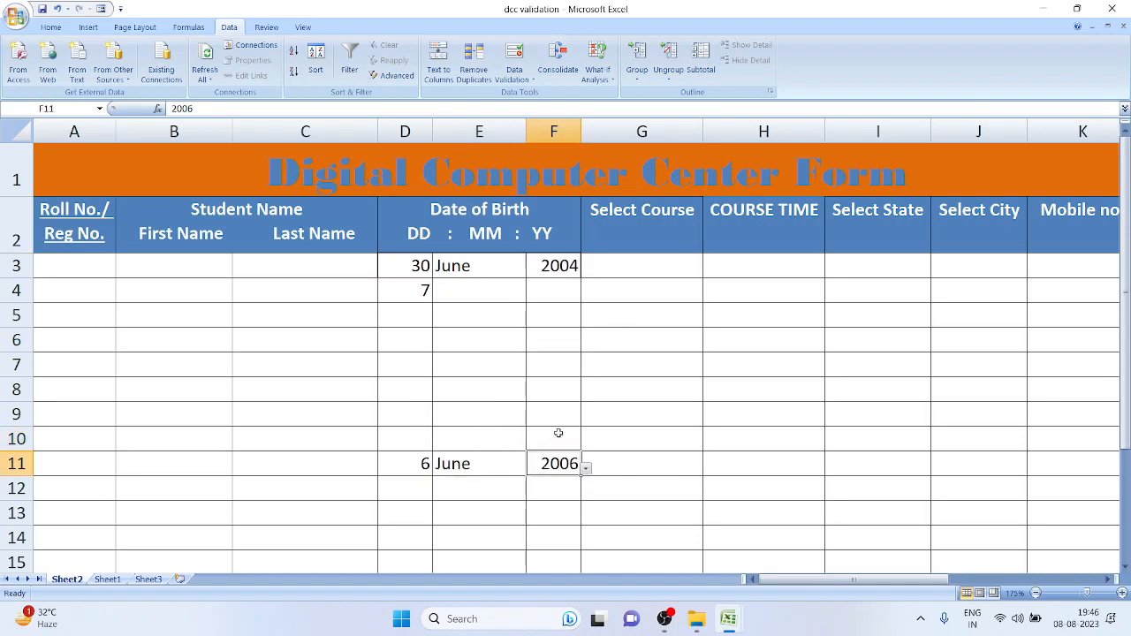
pyautogui.click(652, 266)
# Set G3's course to Web Development and H3's course time to 1year
pyautogui.click(707, 270)
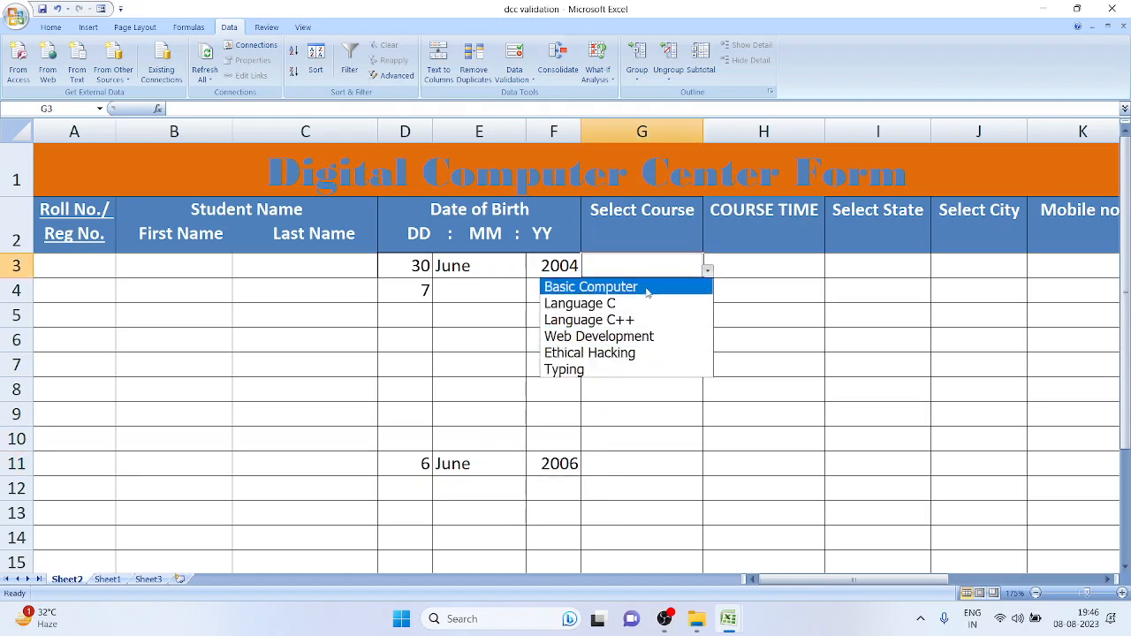
pyautogui.click(632, 335)
pyautogui.click(768, 269)
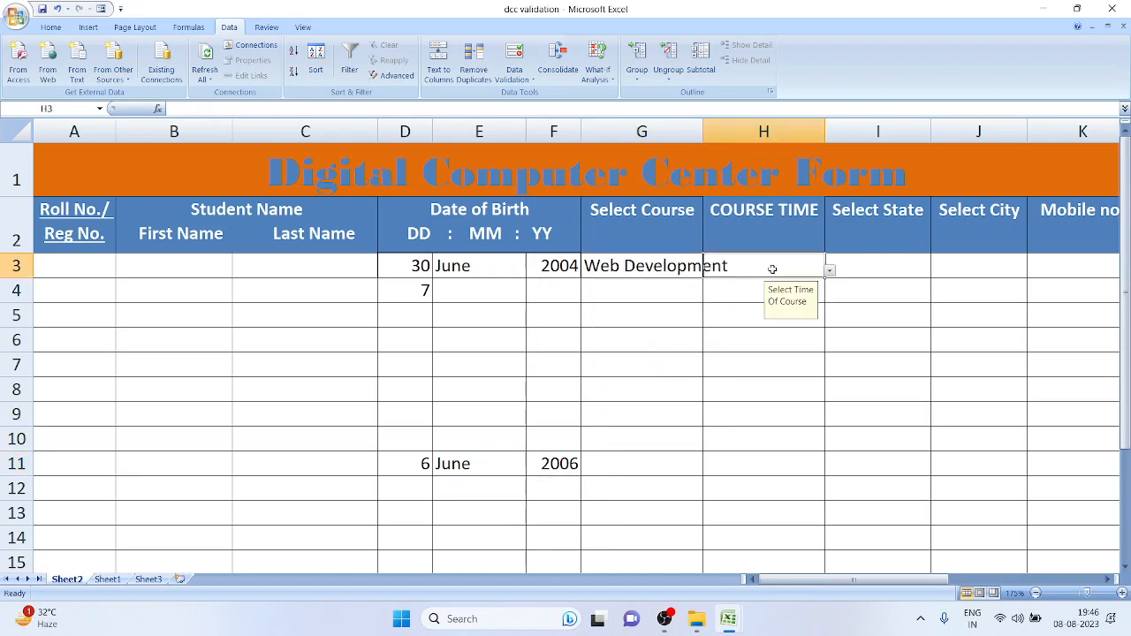
pyautogui.click(830, 270)
pyautogui.click(798, 318)
# Set state Haryana in I3 and city GurGaon in J3
pyautogui.click(899, 270)
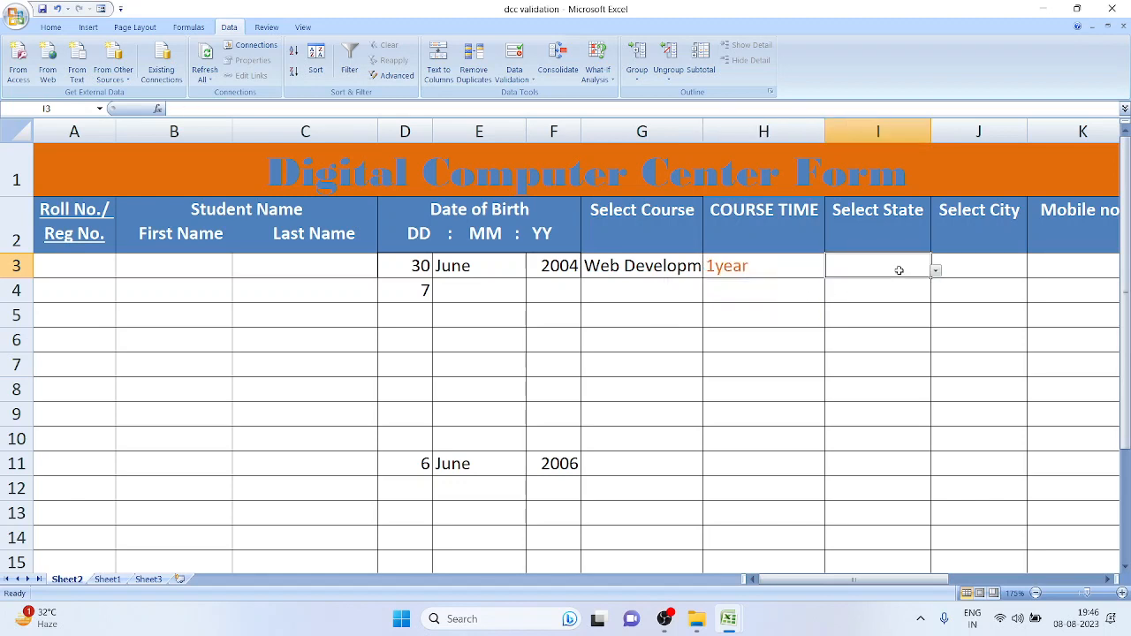
pyautogui.click(936, 271)
pyautogui.click(913, 288)
pyautogui.click(997, 272)
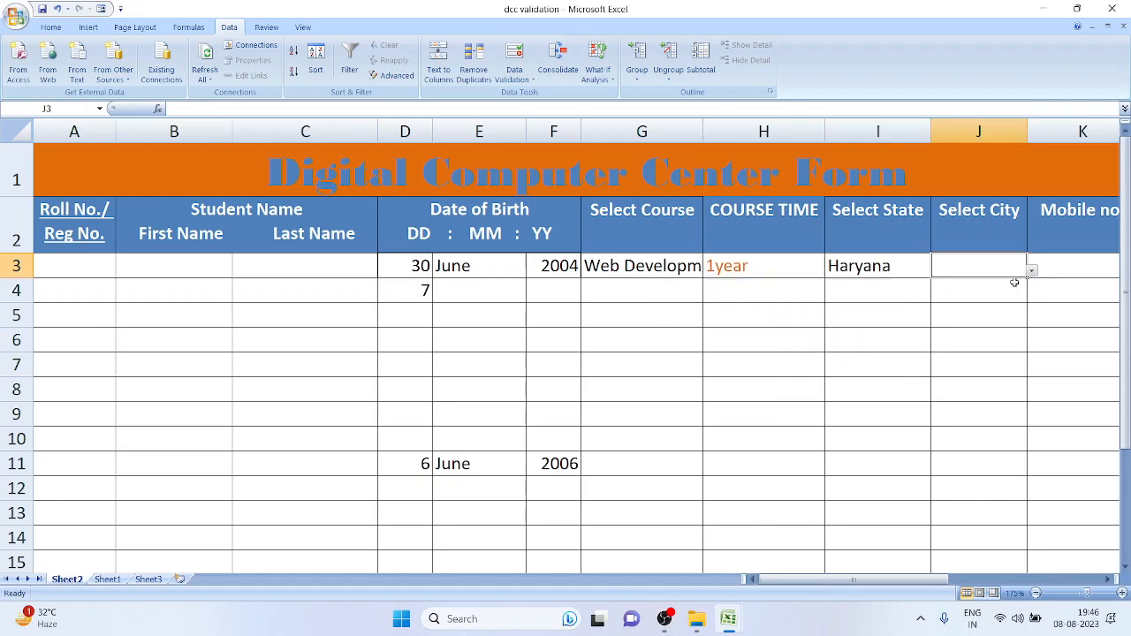
pyautogui.click(1031, 270)
pyautogui.click(1007, 288)
# Return to the Roll No. cell A3 and switch to the OBS recorder
pyautogui.click(1086, 270)
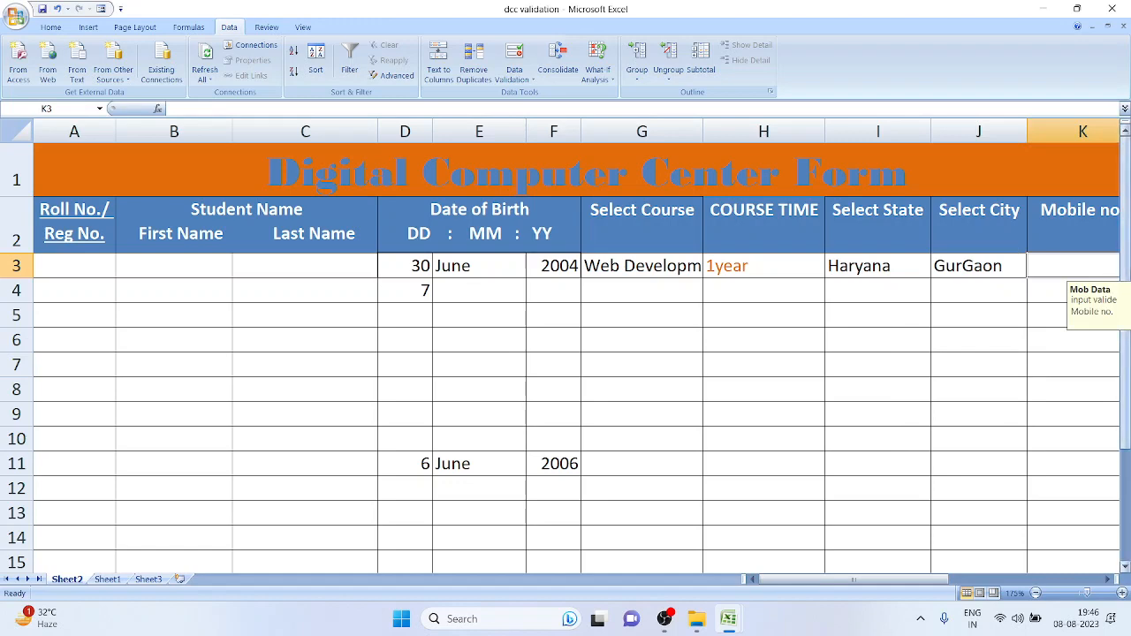
pyautogui.press('Right')
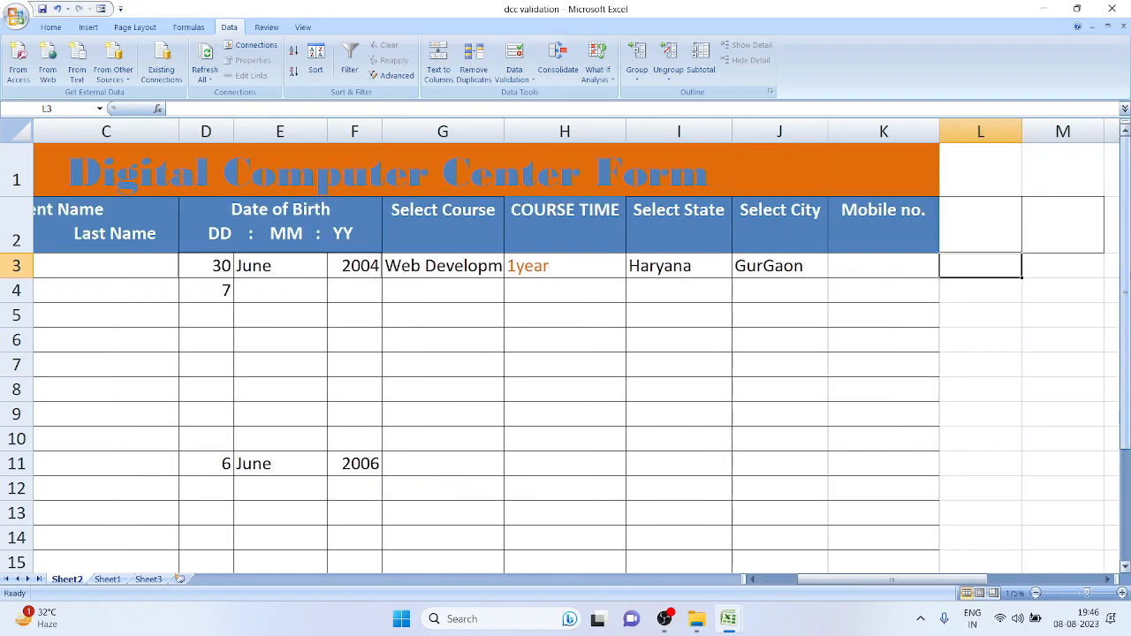
pyautogui.press('Left')
pyautogui.press('Left')
pyautogui.press('Left')
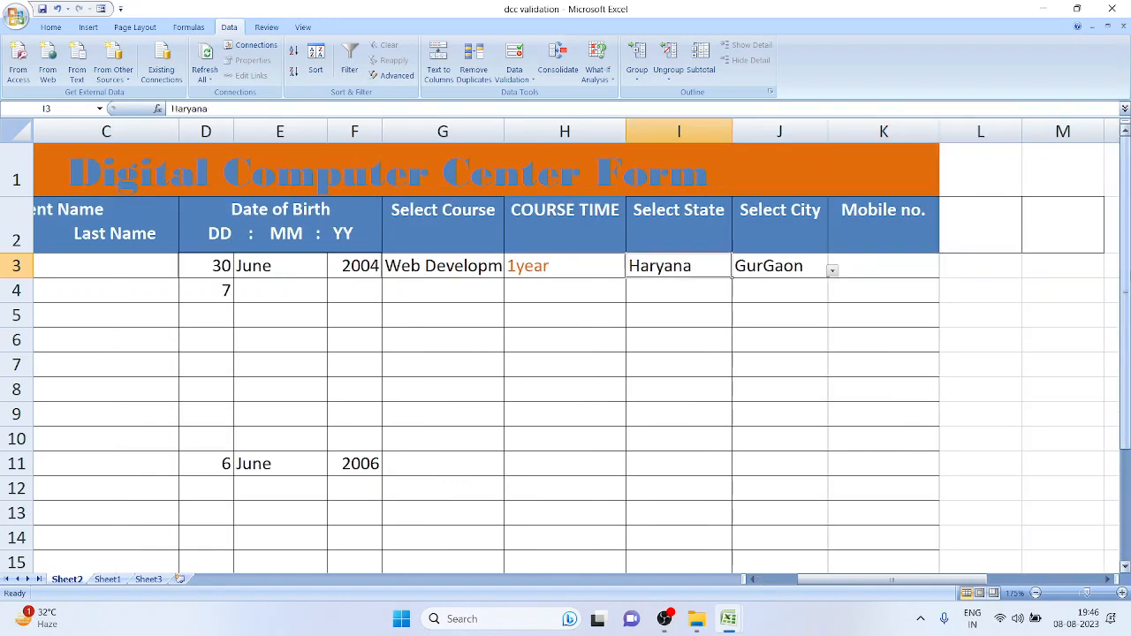
pyautogui.press('Home')
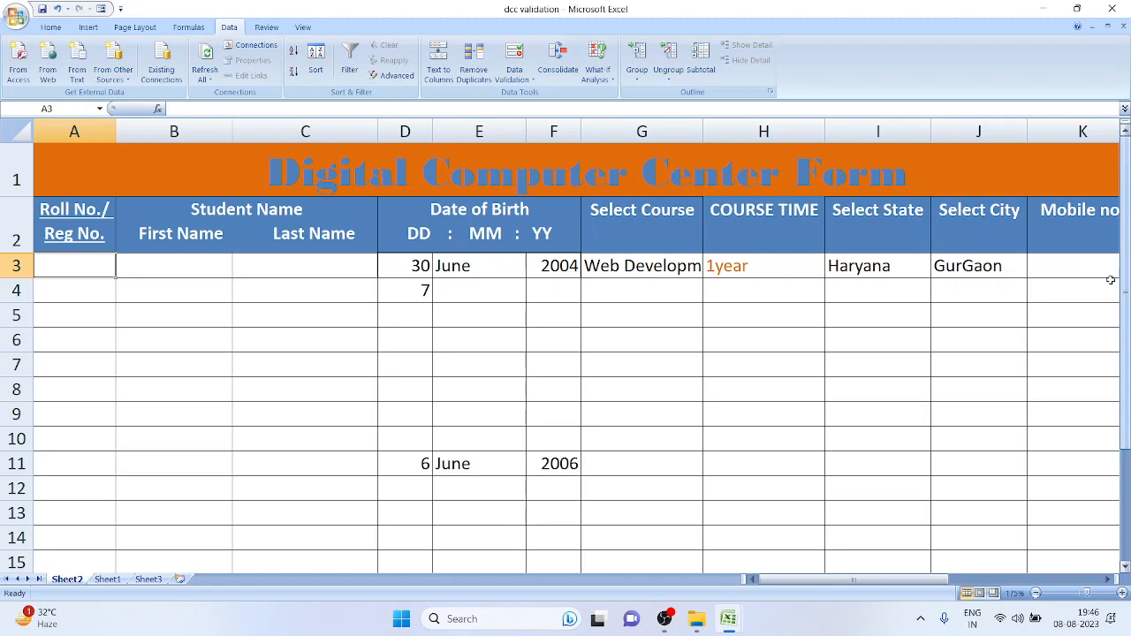
pyautogui.click(663, 619)
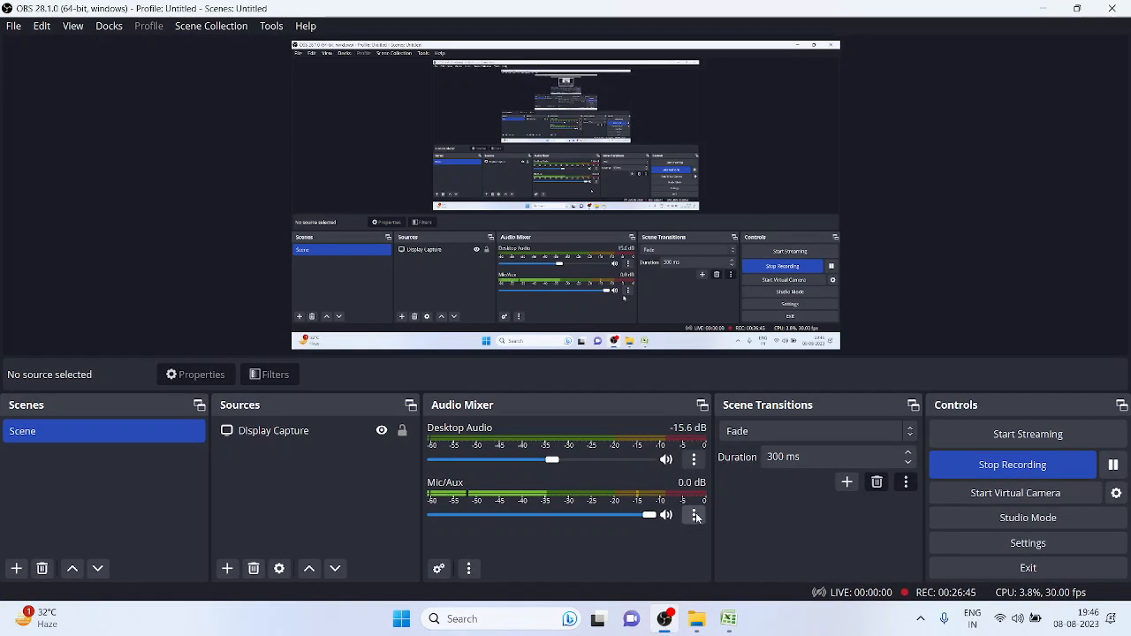